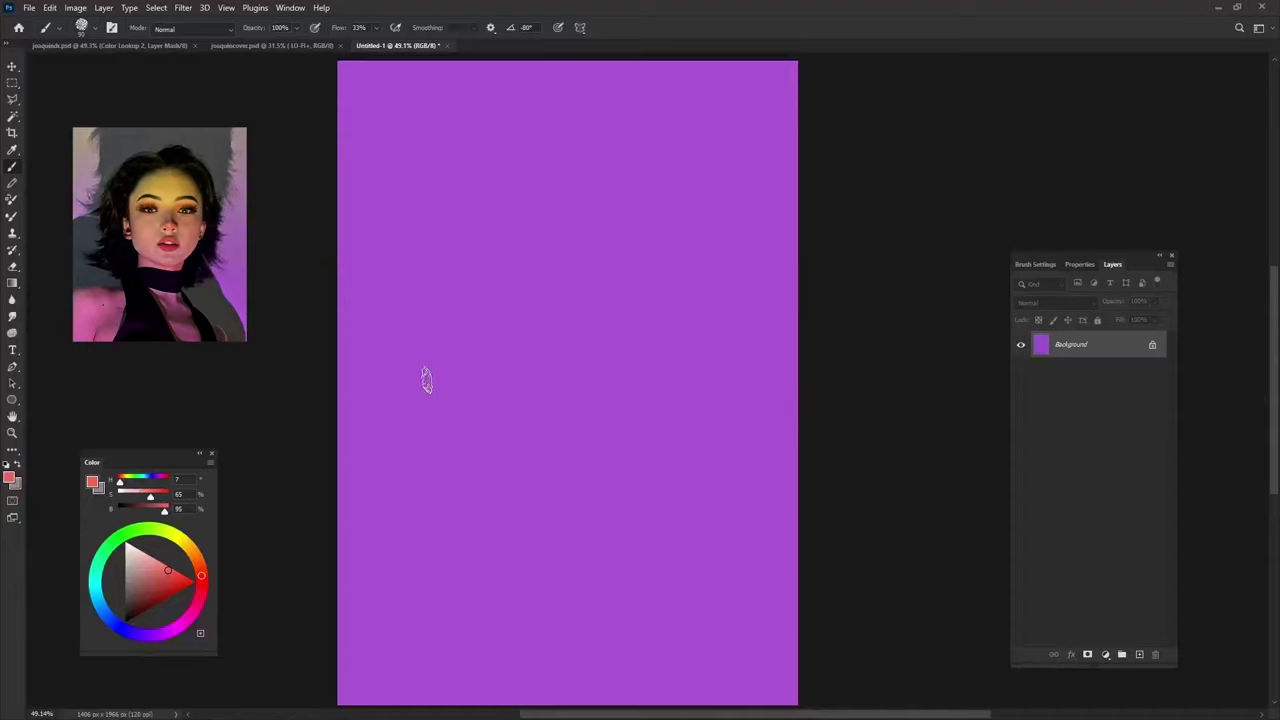
# - Sketch a loose salmon-red outline of the head top, both face sides and jaw
pyautogui.moveTo(439, 538)
pyautogui.mouseDown()
pyautogui.moveTo(548, 592)
pyautogui.moveTo(694, 429)
pyautogui.moveTo(727, 320)
pyautogui.mouseUp()
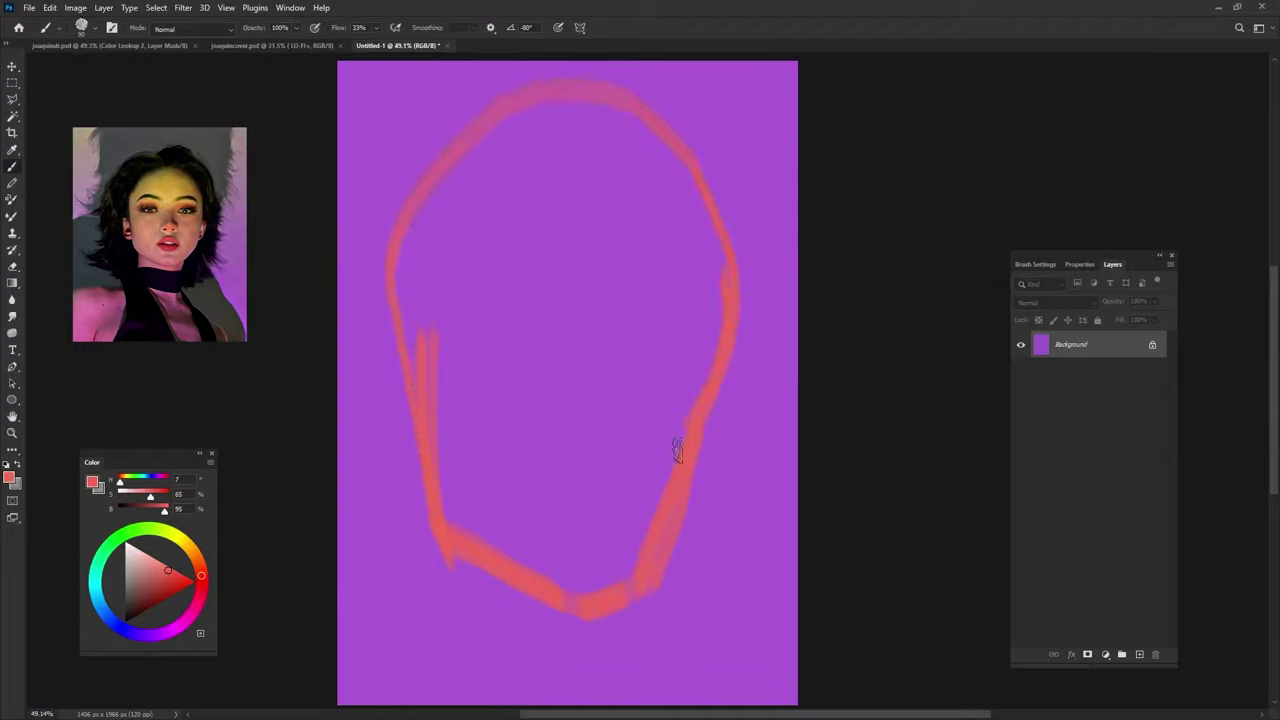
pyautogui.moveTo(677, 450); pyautogui.dragTo(739, 316)
pyautogui.moveTo(483, 193); pyautogui.dragTo(391, 379)
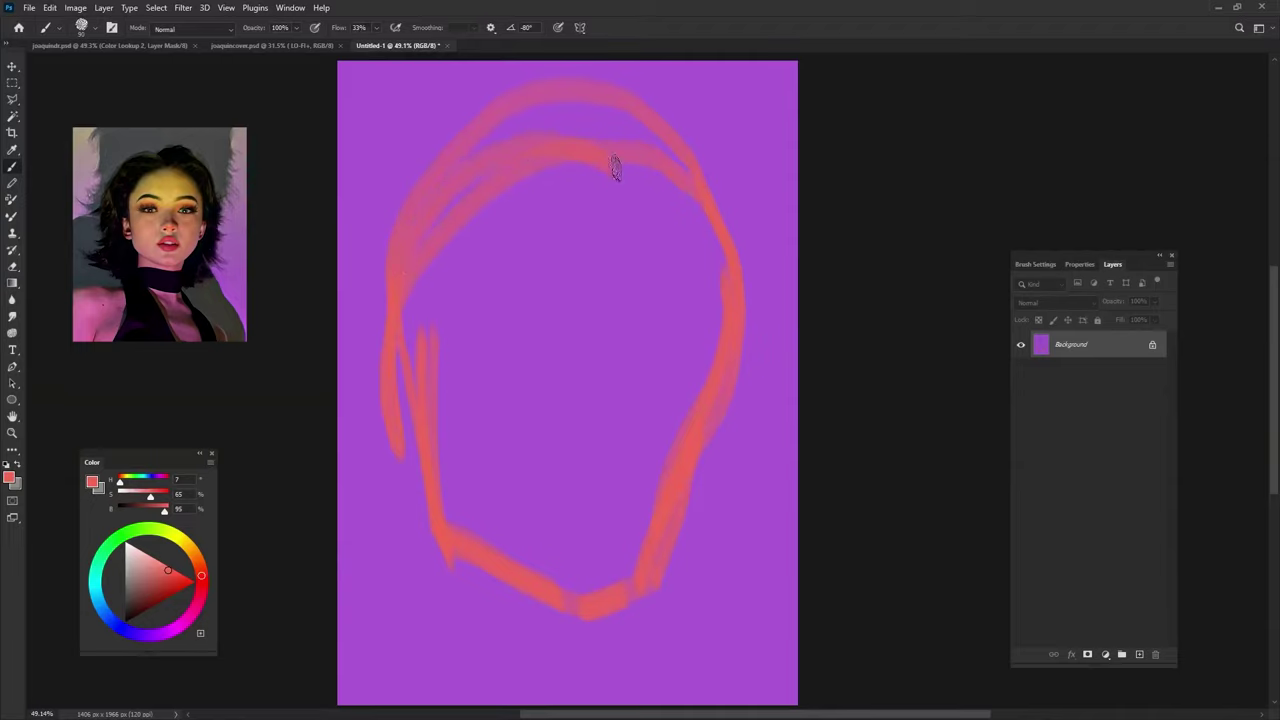
pyautogui.moveTo(615, 168); pyautogui.dragTo(677, 475)
pyautogui.moveTo(452, 548); pyautogui.dragTo(655, 520)
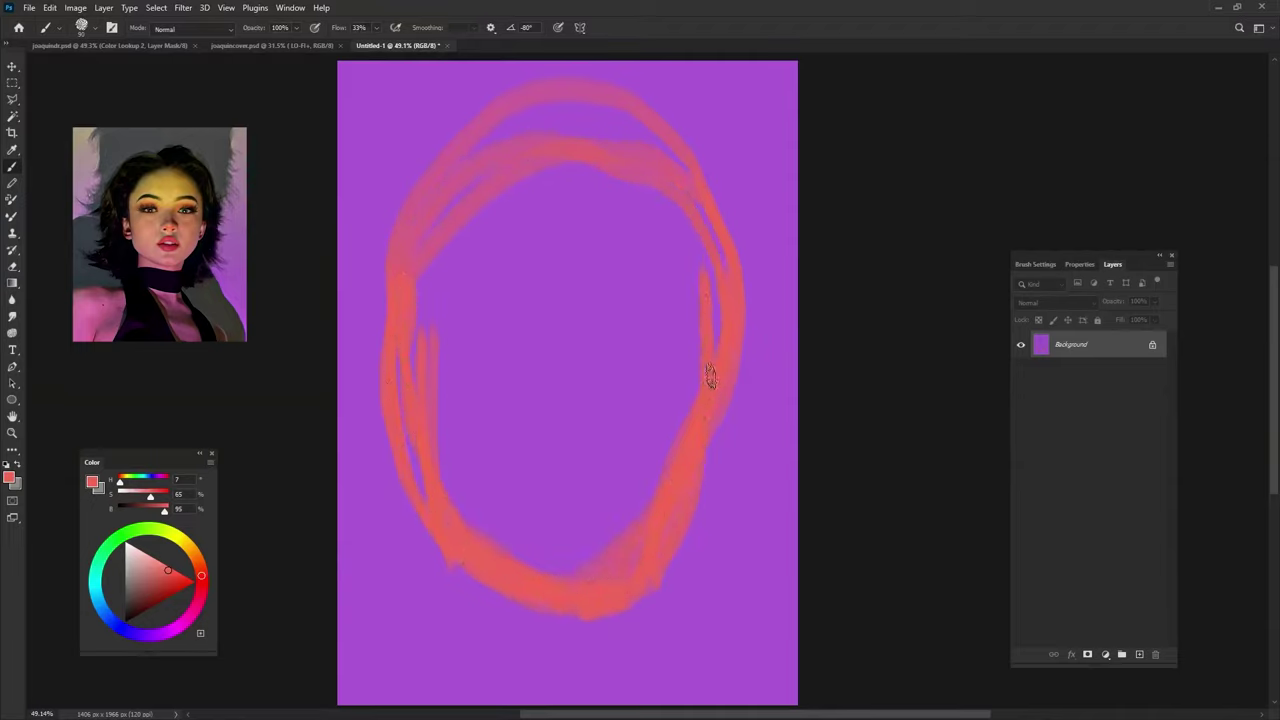
pyautogui.moveTo(400, 290); pyautogui.dragTo(377, 370)
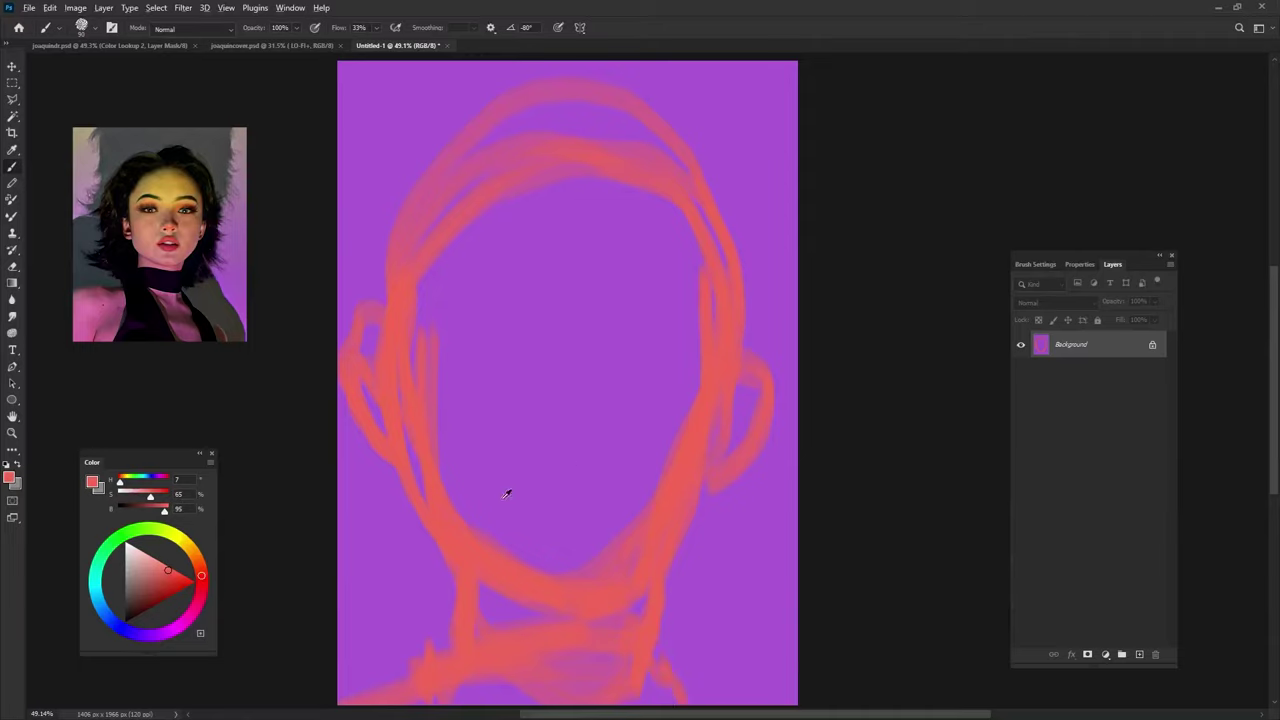
pyautogui.click(168, 582)
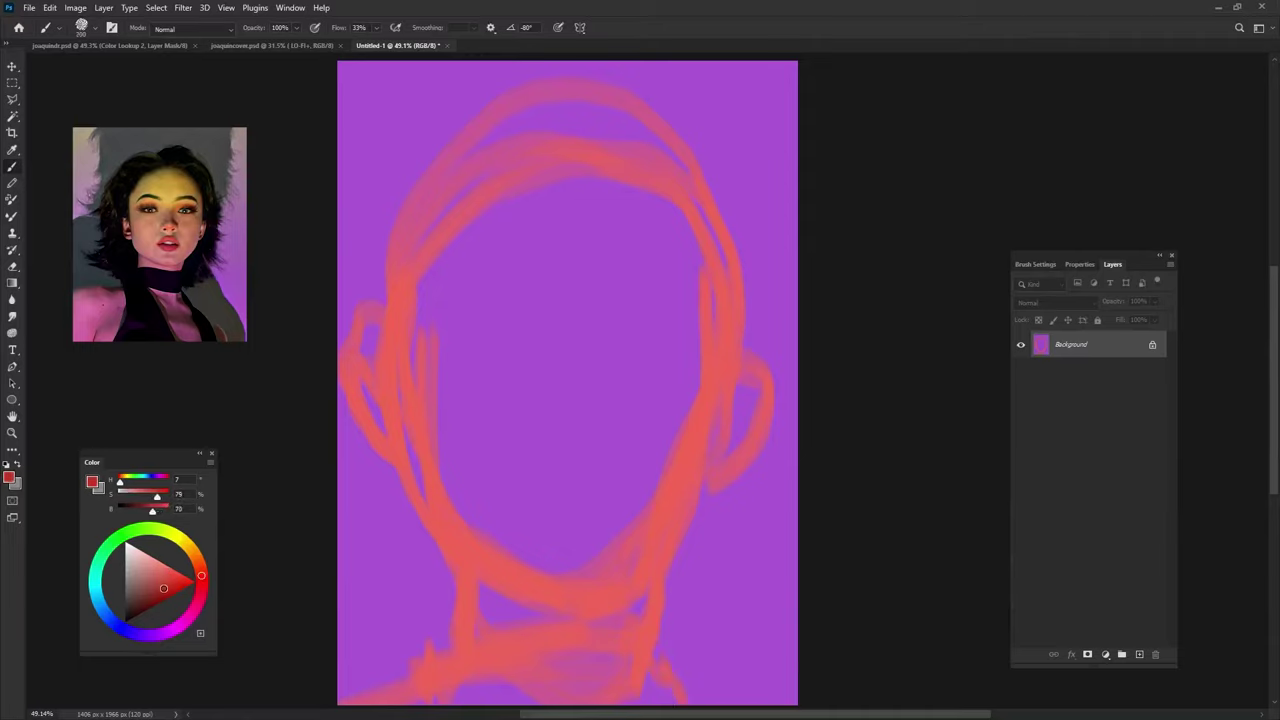
# - Fill the left, centre and right of the face with solid dark red
pyautogui.hotkey('shift', 'Right')
pyautogui.hotkey('shift', 'Right')
pyautogui.hotkey('shift', 'Right')
pyautogui.moveTo(555, 180)
pyautogui.mouseDown()
pyautogui.moveTo(500, 225)
pyautogui.moveTo(445, 455)
pyautogui.mouseUp()
pyautogui.moveTo(455, 250); pyautogui.dragTo(420, 465)
pyautogui.moveTo(410, 270); pyautogui.dragTo(360, 440)
pyautogui.moveTo(560, 175)
pyautogui.mouseDown()
pyautogui.moveTo(520, 510)
pyautogui.moveTo(540, 510)
pyautogui.mouseUp()
pyautogui.moveTo(615, 140); pyautogui.dragTo(572, 330)
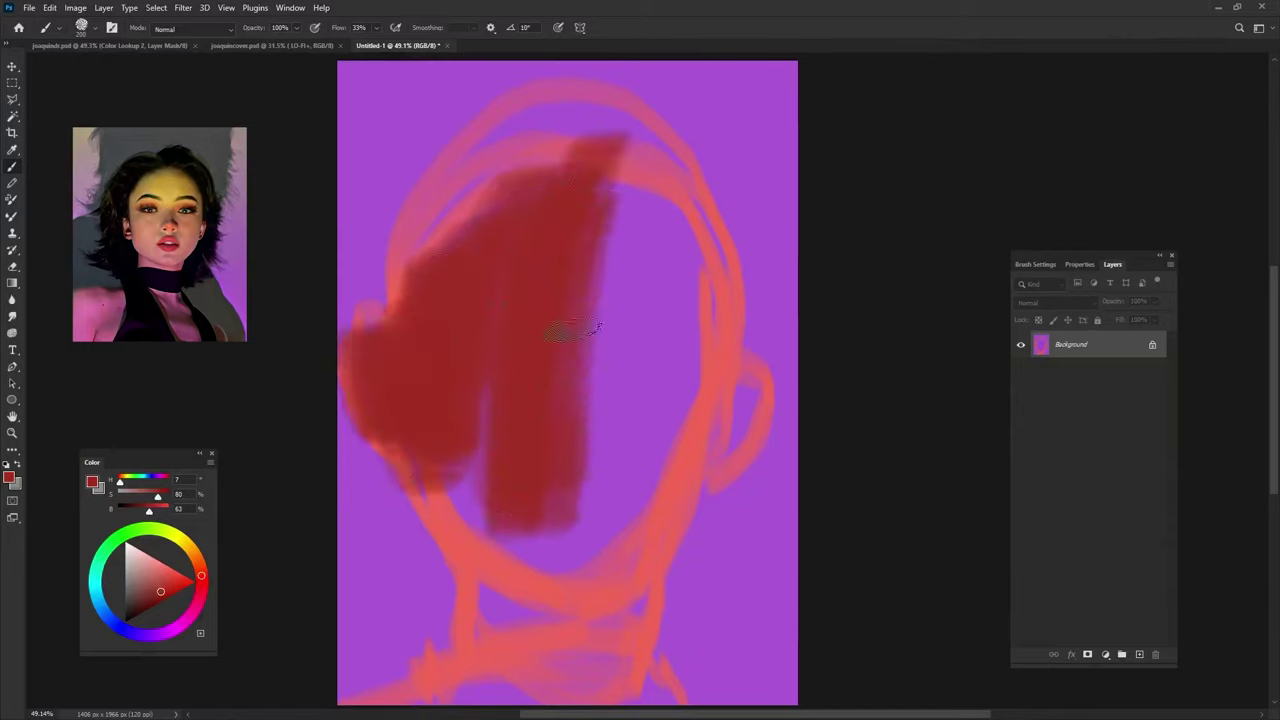
pyautogui.moveTo(640, 185); pyautogui.dragTo(600, 510)
pyautogui.moveTo(680, 200)
pyautogui.mouseDown()
pyautogui.moveTo(650, 515)
pyautogui.moveTo(670, 500)
pyautogui.mouseUp()
pyautogui.moveTo(720, 260); pyautogui.dragTo(680, 405)
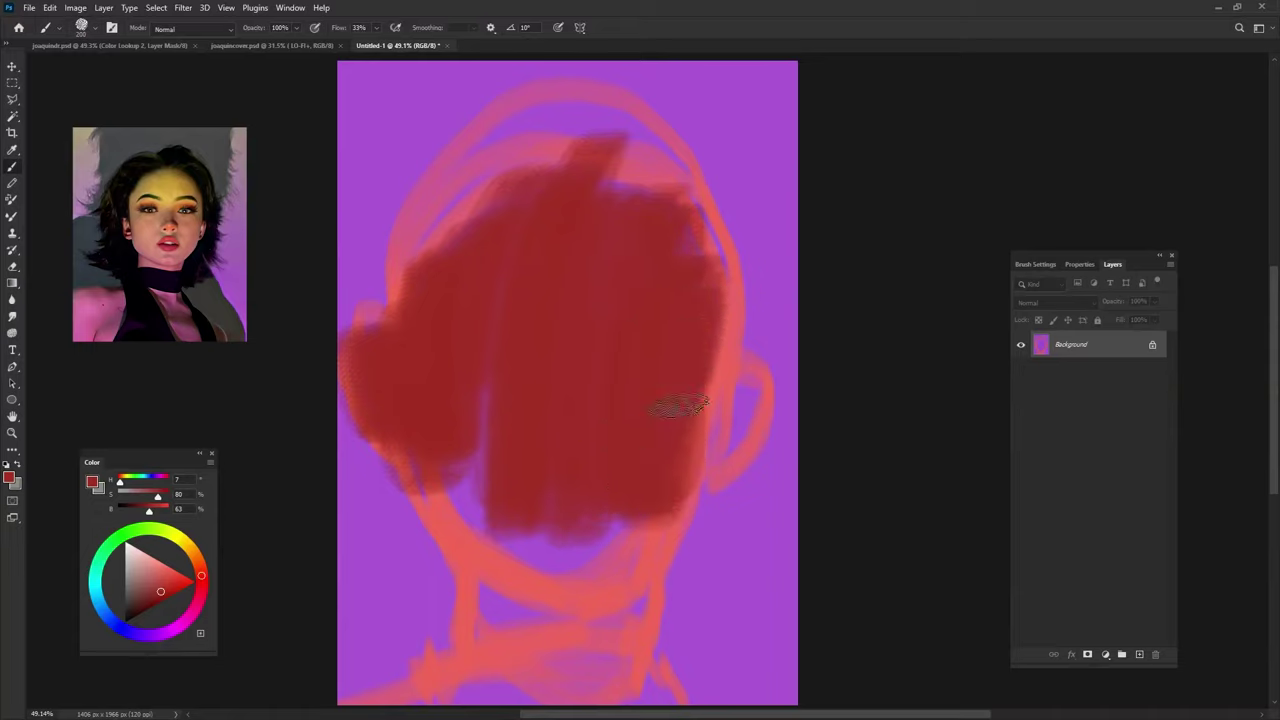
# - Block in the lower face, chin and neck with dark red
pyautogui.moveTo(646, 515); pyautogui.dragTo(495, 570)
pyautogui.moveTo(540, 460); pyautogui.dragTo(400, 545)
pyautogui.moveTo(410, 490)
pyautogui.mouseDown()
pyautogui.moveTo(530, 580)
pyautogui.moveTo(490, 645)
pyautogui.mouseUp()
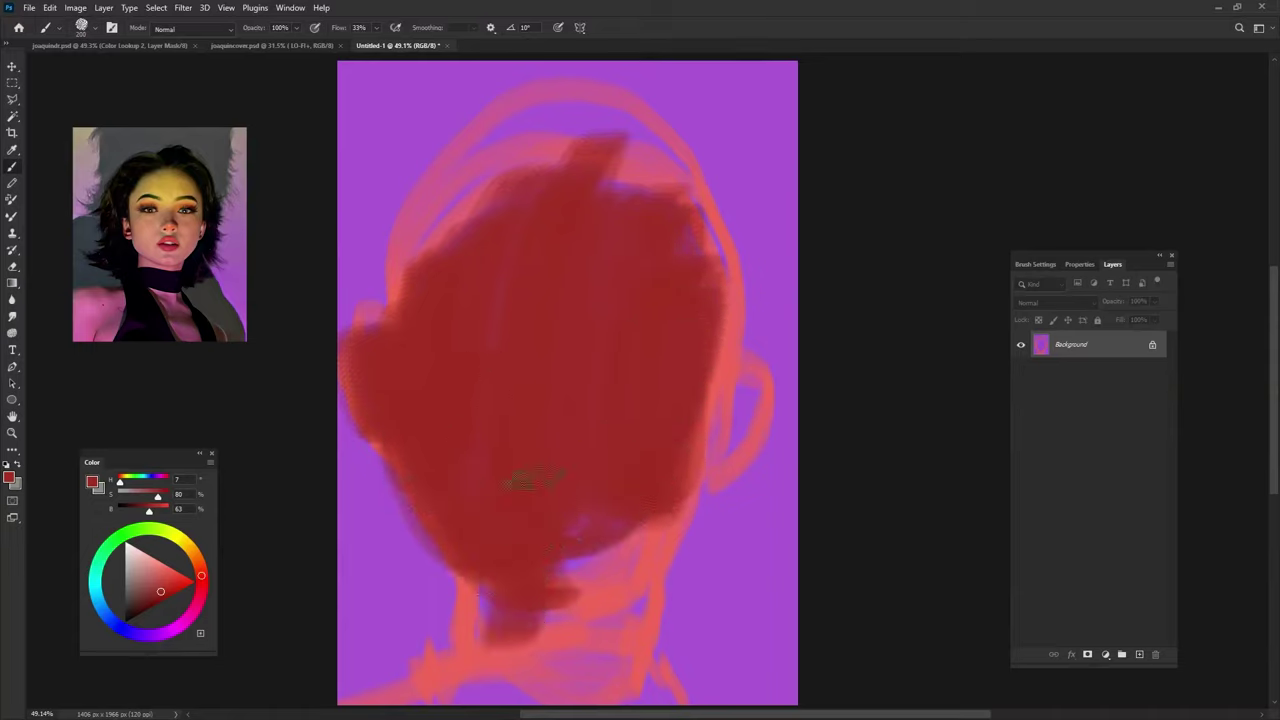
pyautogui.moveTo(500, 578); pyautogui.dragTo(470, 695)
pyautogui.moveTo(575, 520); pyautogui.dragTo(530, 695)
pyautogui.moveTo(630, 525)
pyautogui.mouseDown()
pyautogui.moveTo(580, 703)
pyautogui.moveTo(620, 700)
pyautogui.mouseUp()
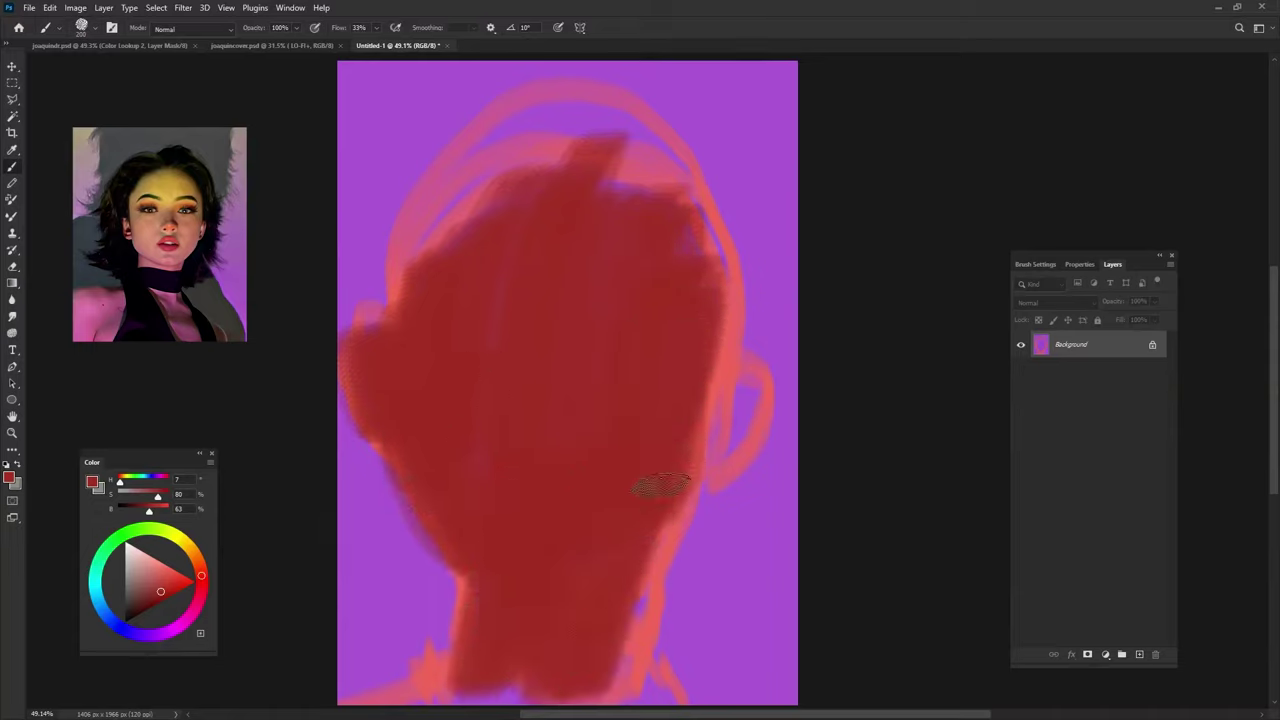
pyautogui.moveTo(660, 485); pyautogui.dragTo(615, 695)
pyautogui.moveTo(520, 690); pyautogui.dragTo(390, 690)
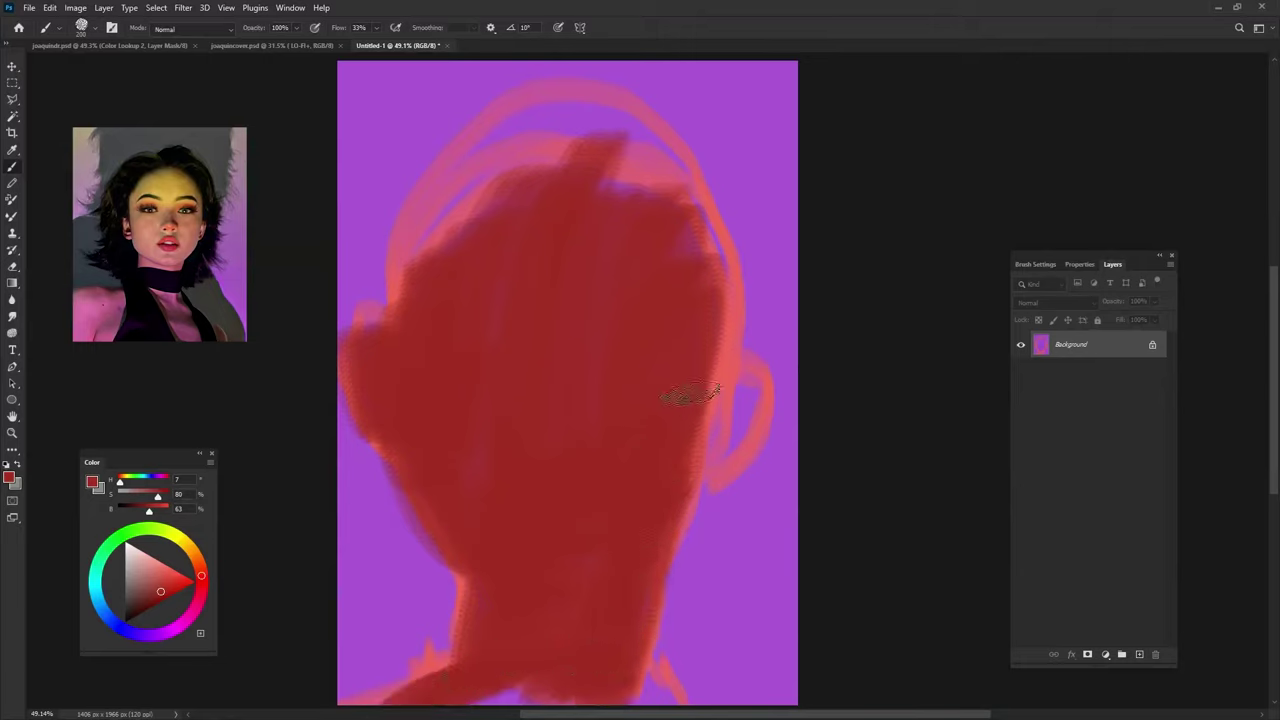
# - Paint the right ear and top of the head dark red, covering the pink rim
pyautogui.moveTo(690, 395)
pyautogui.mouseDown()
pyautogui.moveTo(723, 394)
pyautogui.moveTo(709, 400)
pyautogui.mouseUp()
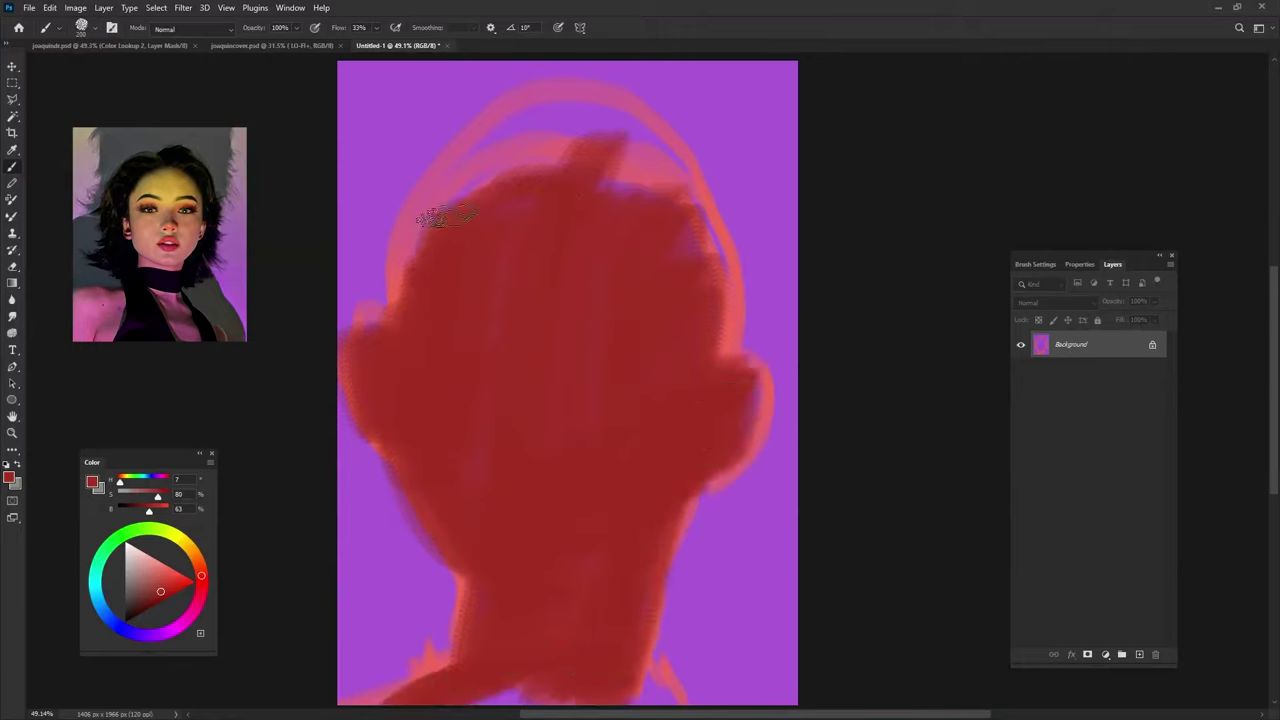
pyautogui.moveTo(445, 217)
pyautogui.mouseDown()
pyautogui.moveTo(400, 300)
pyautogui.moveTo(575, 135)
pyautogui.mouseUp()
pyautogui.moveTo(425, 190); pyautogui.dragTo(600, 145)
pyautogui.moveTo(410, 215)
pyautogui.mouseDown()
pyautogui.moveTo(542, 162)
pyautogui.moveTo(660, 160)
pyautogui.moveTo(715, 190)
pyautogui.mouseUp()
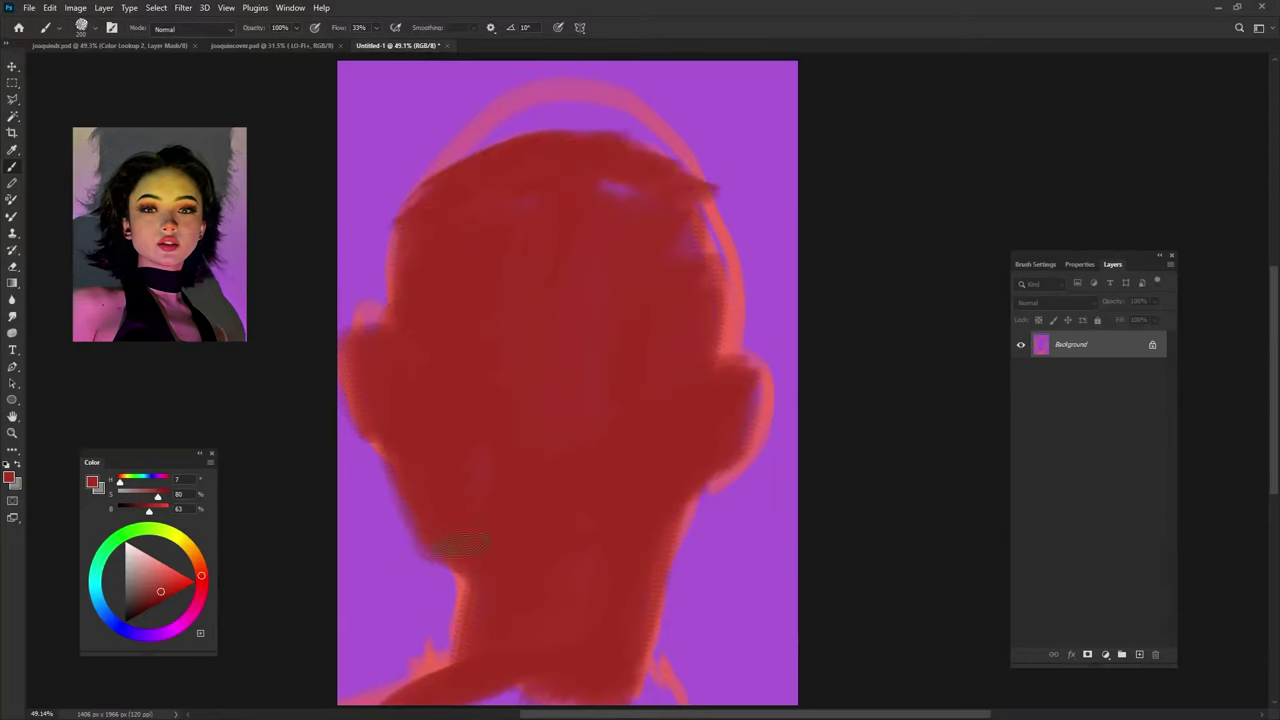
pyautogui.moveTo(697, 390)
pyautogui.mouseDown()
pyautogui.moveTo(714, 271)
pyautogui.moveTo(645, 545)
pyautogui.mouseUp()
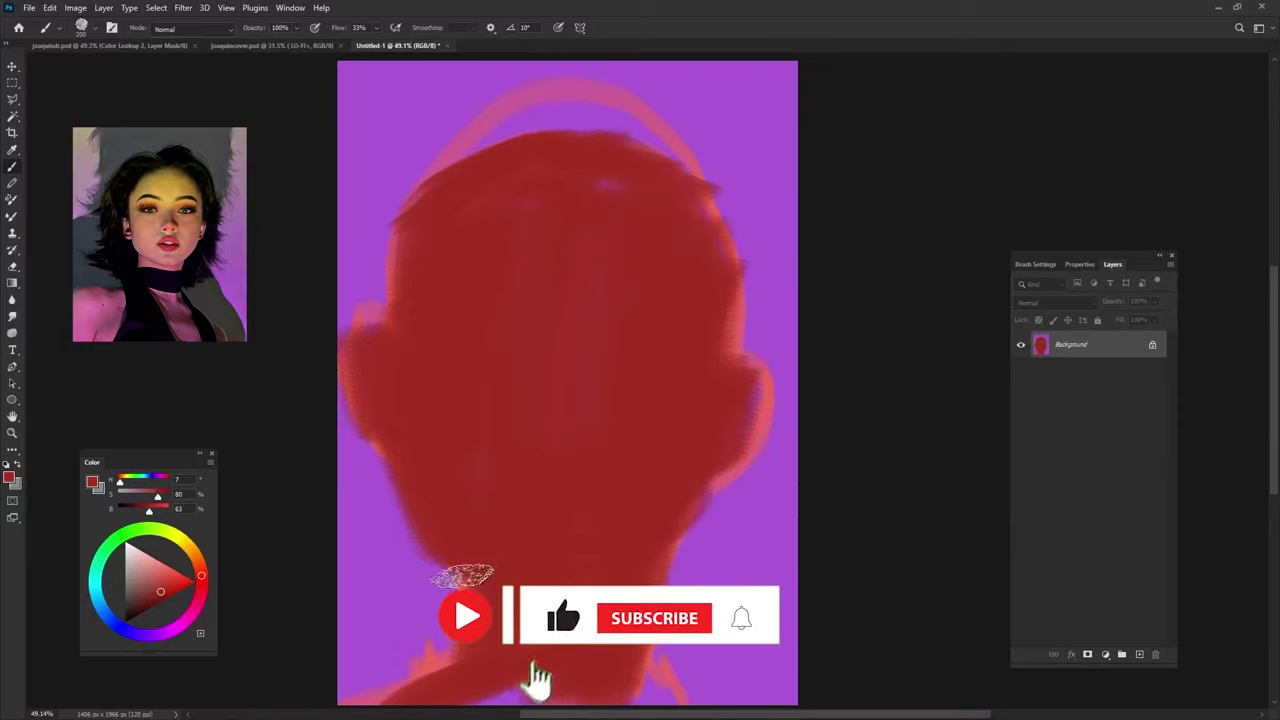
# - Sample a lighter red and paint edges along the left jaw, chin and right jaw
pyautogui.keyDown('alt'); pyautogui.click(464, 595); pyautogui.keyUp('alt')
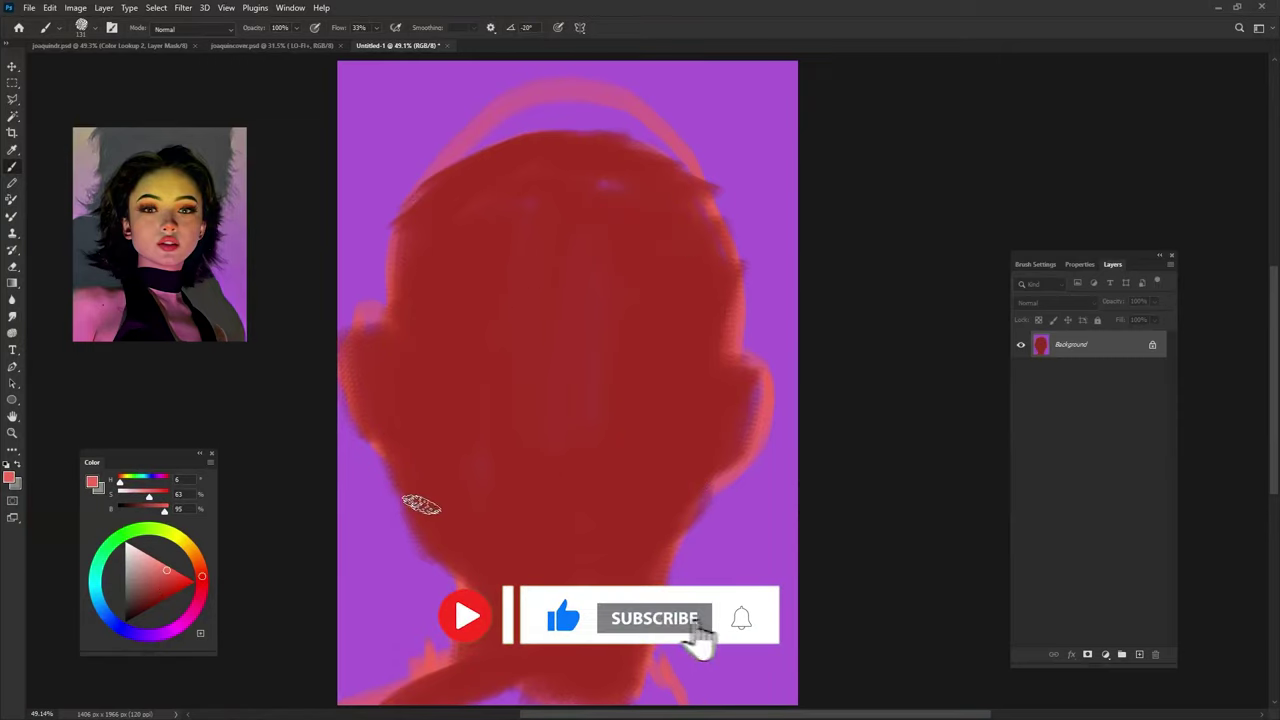
pyautogui.moveTo(392, 418)
pyautogui.mouseDown()
pyautogui.moveTo(430, 552)
pyautogui.moveTo(505, 598)
pyautogui.mouseUp()
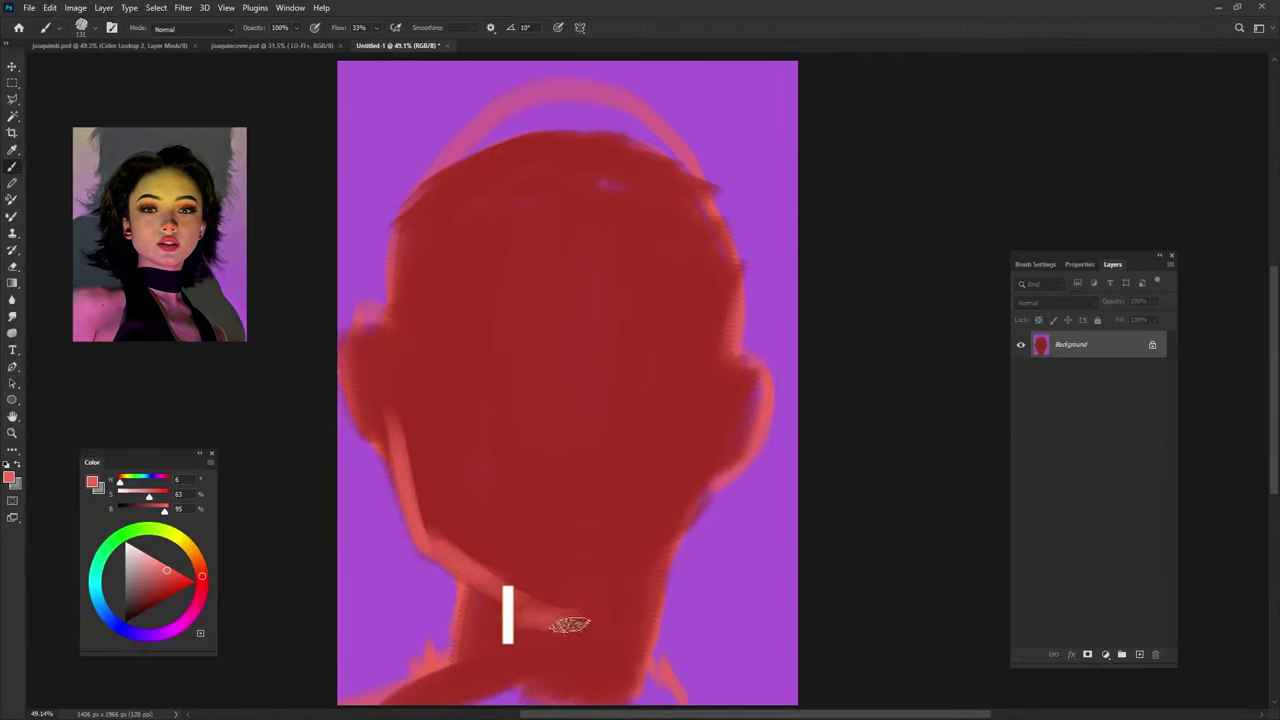
pyautogui.hotkey('shift', 'Right')
pyautogui.moveTo(700, 515); pyautogui.dragTo(571, 609)
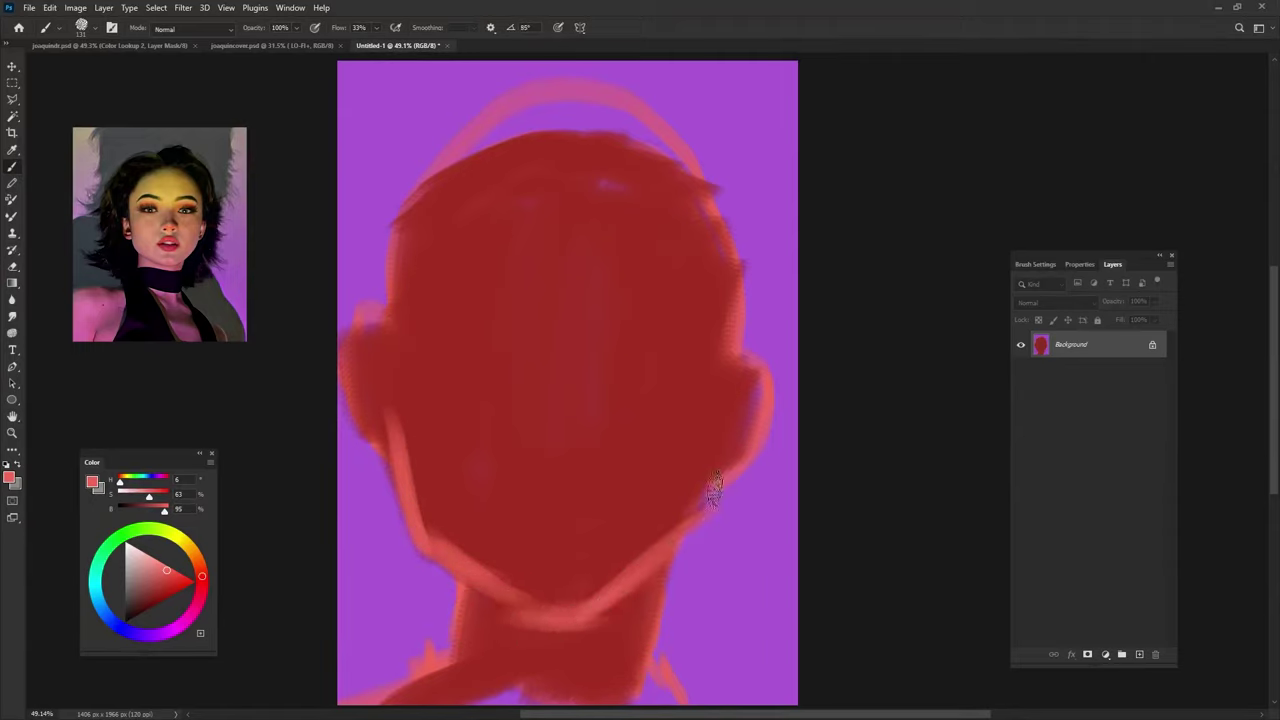
pyautogui.hotkey('shift', 'Right')
pyautogui.hotkey('shift', 'Right')
pyautogui.hotkey('shift', 'Right')
pyautogui.moveTo(715, 400)
pyautogui.mouseDown()
pyautogui.moveTo(691, 543)
pyautogui.moveTo(524, 599)
pyautogui.mouseUp()
# - Paint light-red edges down the left side of the face and from right temple to jaw
pyautogui.moveTo(386, 297); pyautogui.dragTo(403, 456)
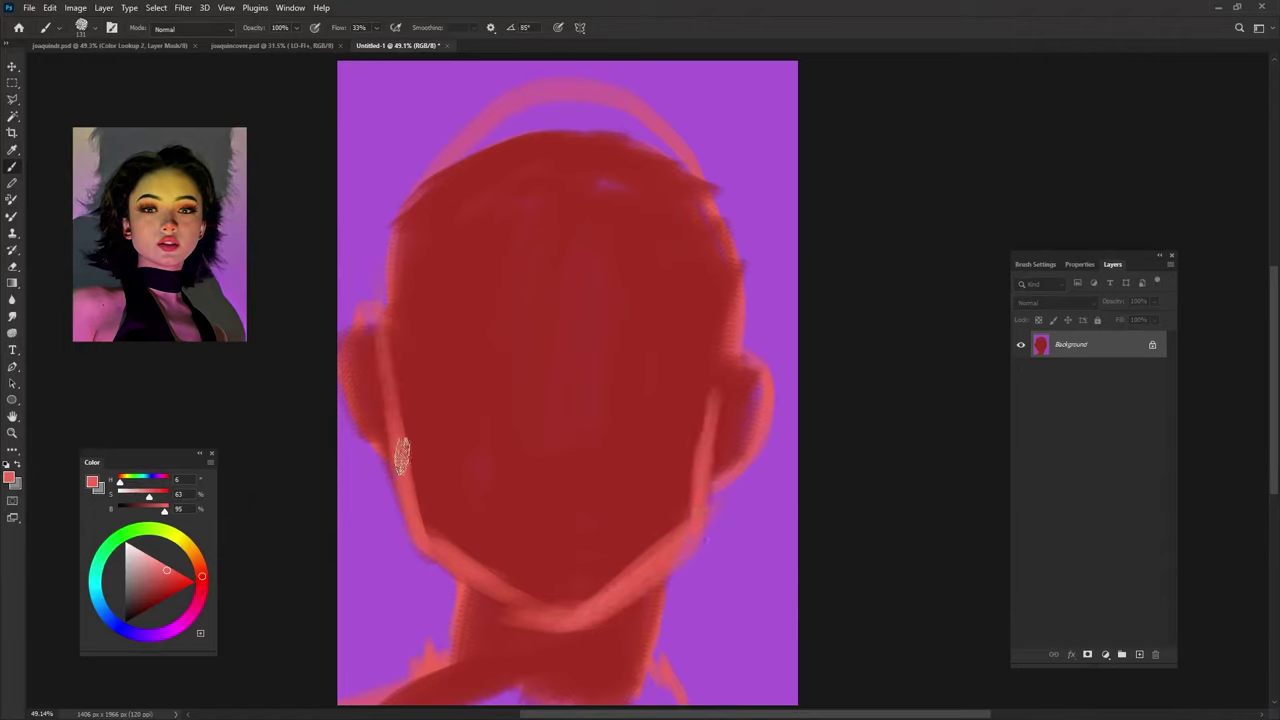
pyautogui.moveTo(375, 330); pyautogui.dragTo(410, 488)
pyautogui.moveTo(740, 275); pyautogui.dragTo(718, 470)
pyautogui.moveTo(730, 300); pyautogui.dragTo(706, 480)
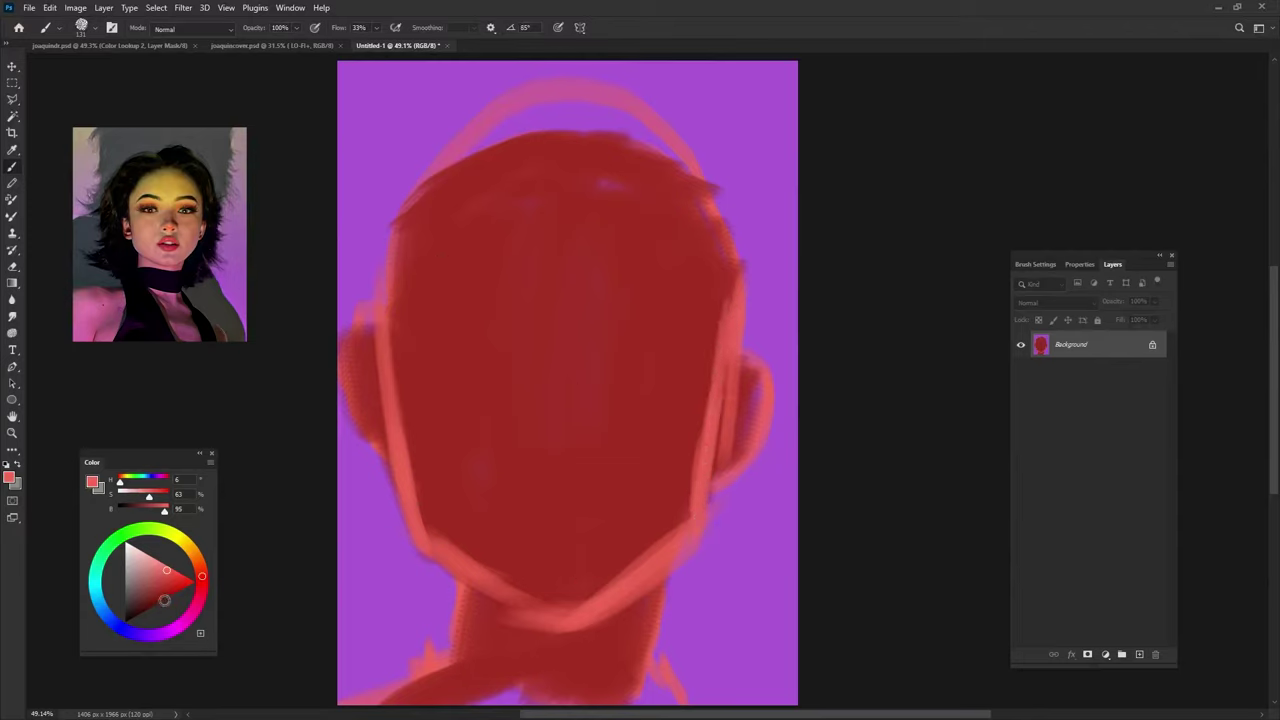
pyautogui.moveTo(164, 600); pyautogui.dragTo(131, 618)
# - Paint near-black hair strands down both sides of the head to jaw level
pyautogui.moveTo(332, 548); pyautogui.dragTo(430, 586)
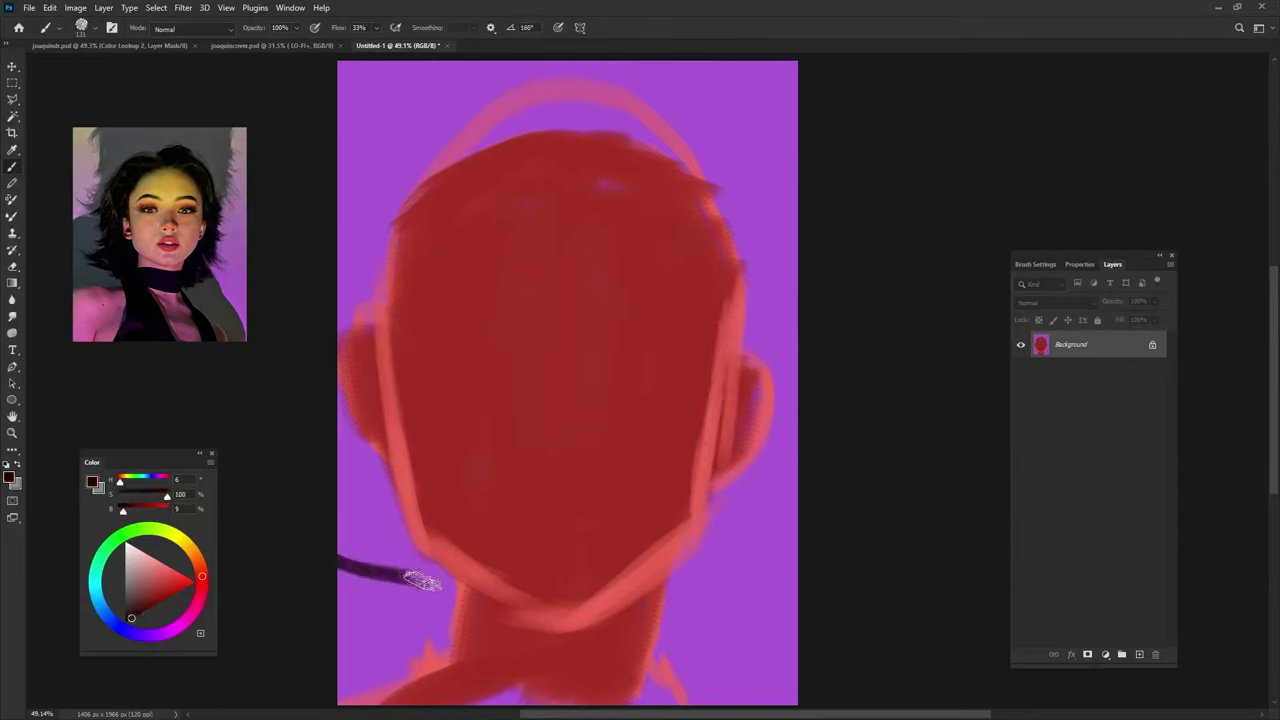
pyautogui.moveTo(338, 562); pyautogui.dragTo(430, 570)
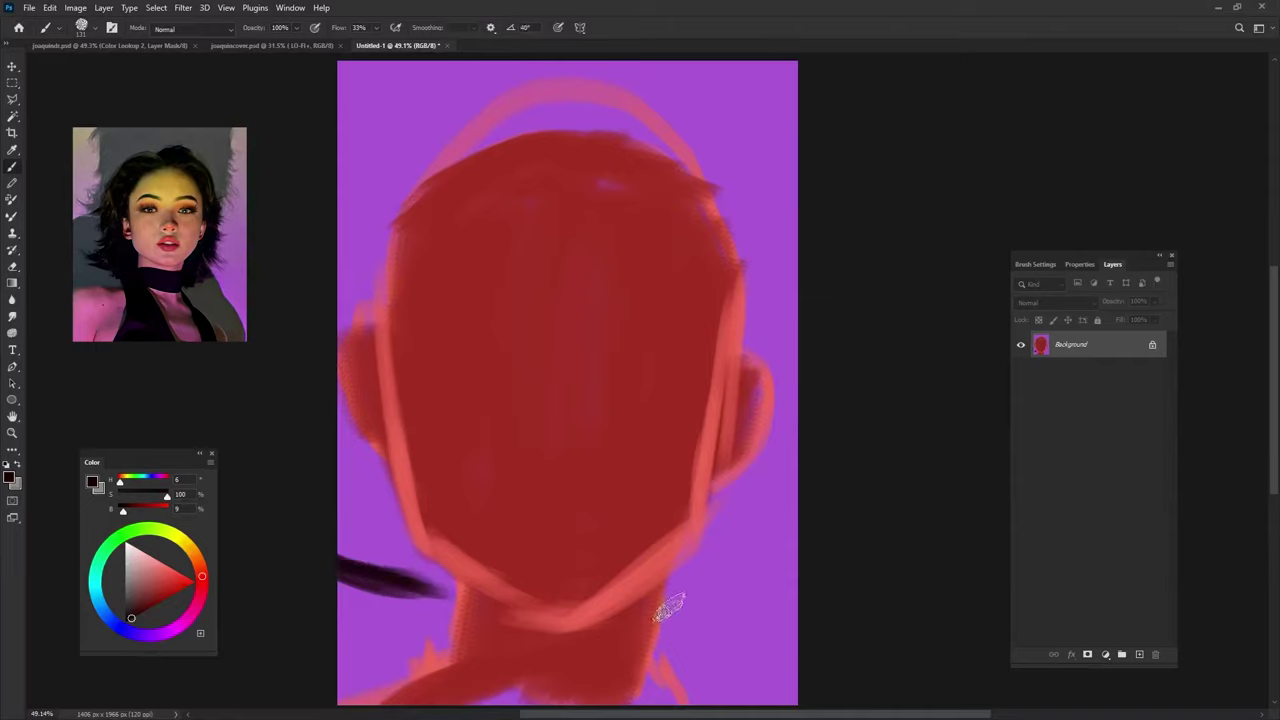
pyautogui.moveTo(674, 609); pyautogui.dragTo(800, 598)
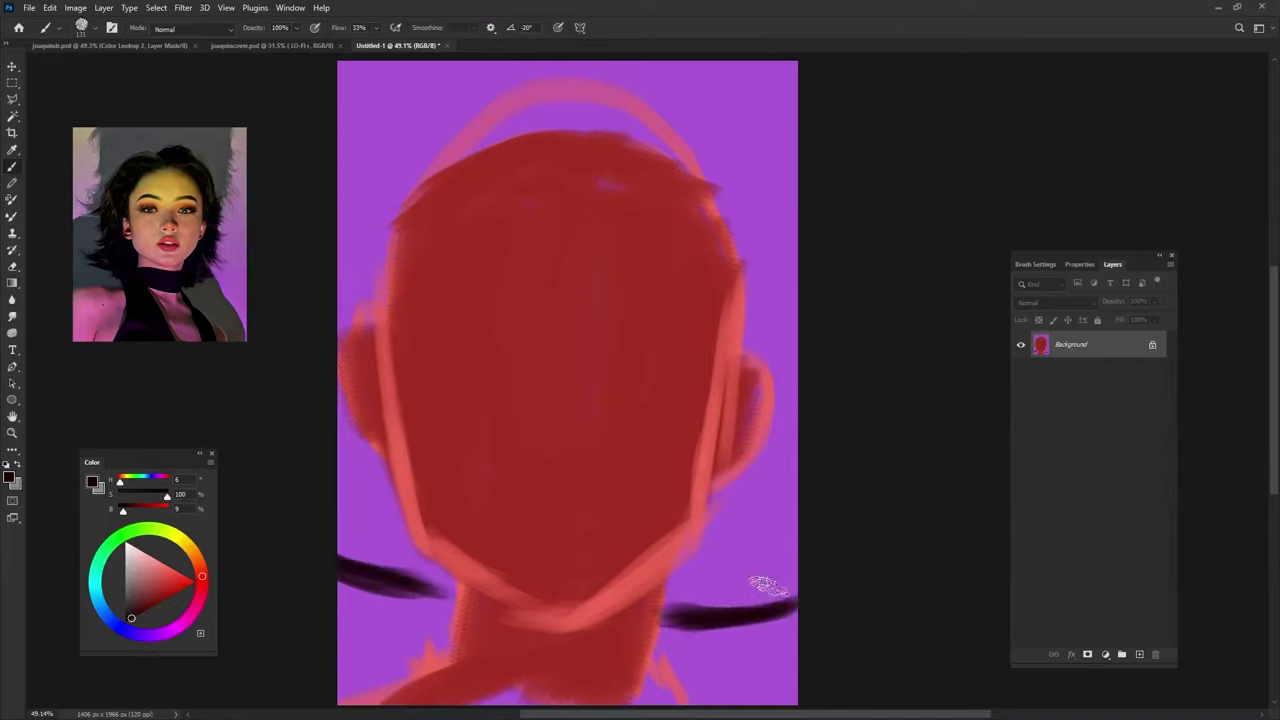
pyautogui.moveTo(760, 498)
pyautogui.mouseDown()
pyautogui.moveTo(763, 457)
pyautogui.moveTo(795, 600)
pyautogui.mouseUp()
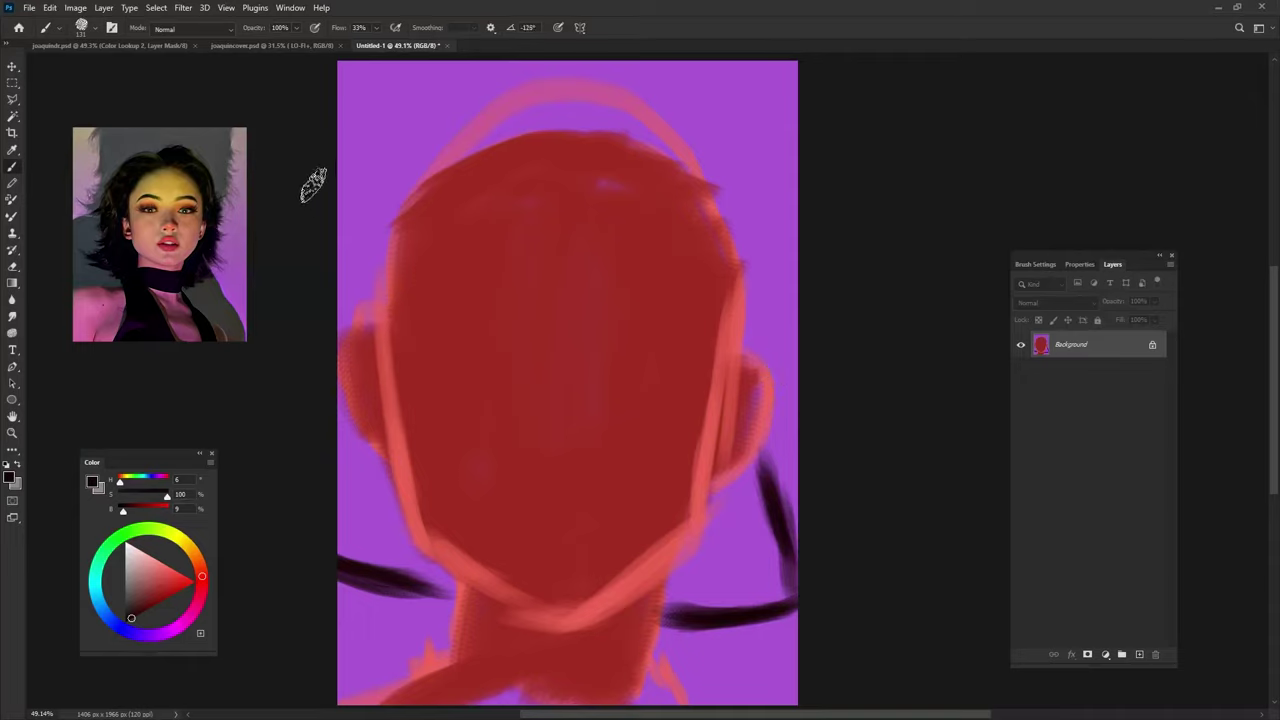
pyautogui.moveTo(335, 195)
pyautogui.mouseDown()
pyautogui.moveTo(448, 84)
pyautogui.moveTo(437, 80)
pyautogui.moveTo(334, 194)
pyautogui.moveTo(449, 109)
pyautogui.moveTo(373, 217)
pyautogui.moveTo(429, 163)
pyautogui.moveTo(409, 214)
pyautogui.moveTo(466, 220)
pyautogui.mouseUp()
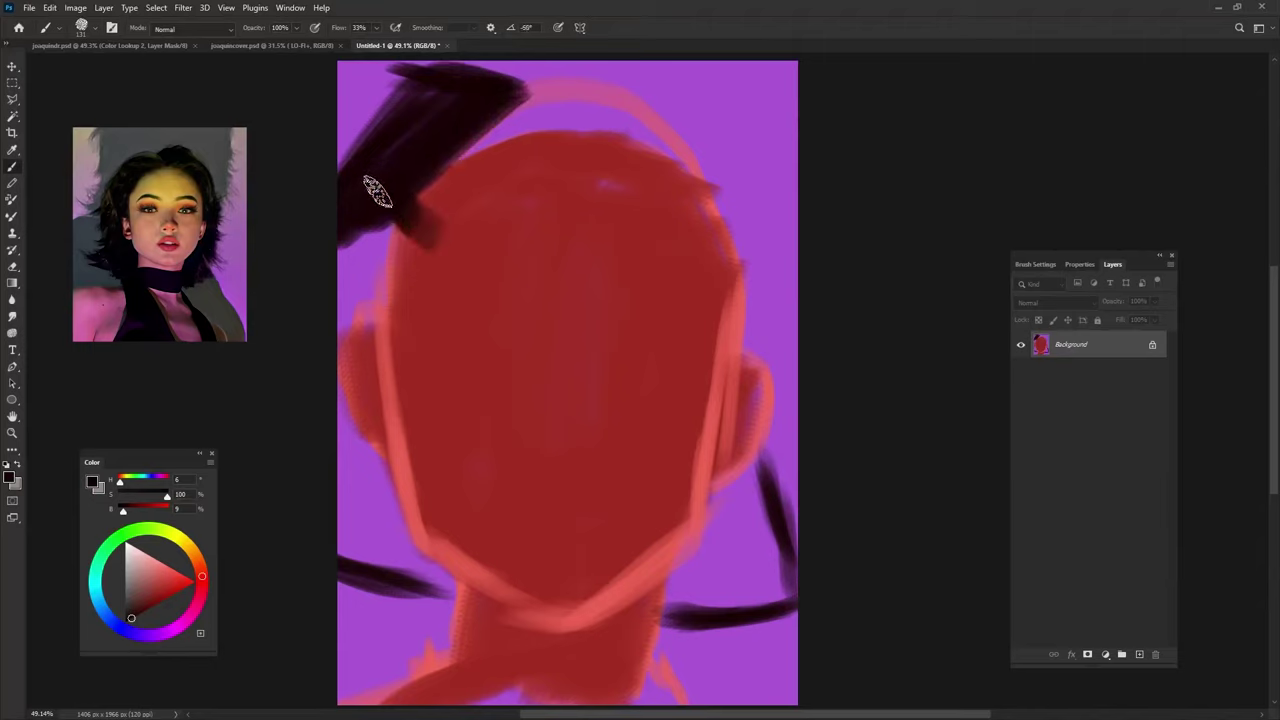
pyautogui.moveTo(377, 192)
pyautogui.mouseDown()
pyautogui.moveTo(376, 318)
pyautogui.moveTo(343, 286)
pyautogui.moveTo(337, 309)
pyautogui.moveTo(346, 237)
pyautogui.mouseUp()
pyautogui.moveTo(327, 331)
pyautogui.mouseDown()
pyautogui.moveTo(366, 443)
pyautogui.moveTo(343, 537)
pyautogui.moveTo(386, 523)
pyautogui.moveTo(420, 571)
pyautogui.moveTo(338, 539)
pyautogui.mouseUp()
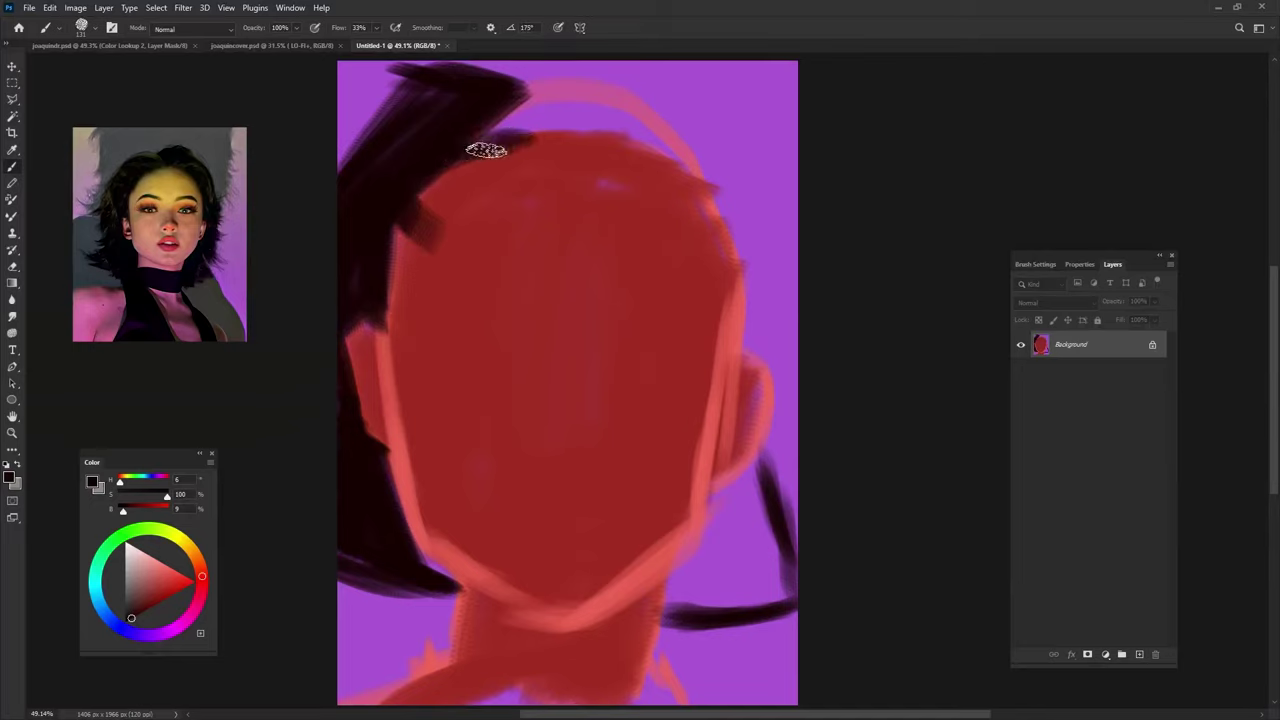
# - Cover the crown with near-black hair and reshape the upper-left hairline
pyautogui.moveTo(500, 125)
pyautogui.mouseDown()
pyautogui.moveTo(543, 106)
pyautogui.moveTo(543, 57)
pyautogui.moveTo(600, 70)
pyautogui.moveTo(600, 126)
pyautogui.moveTo(620, 110)
pyautogui.moveTo(530, 125)
pyautogui.moveTo(529, 137)
pyautogui.moveTo(580, 121)
pyautogui.mouseUp()
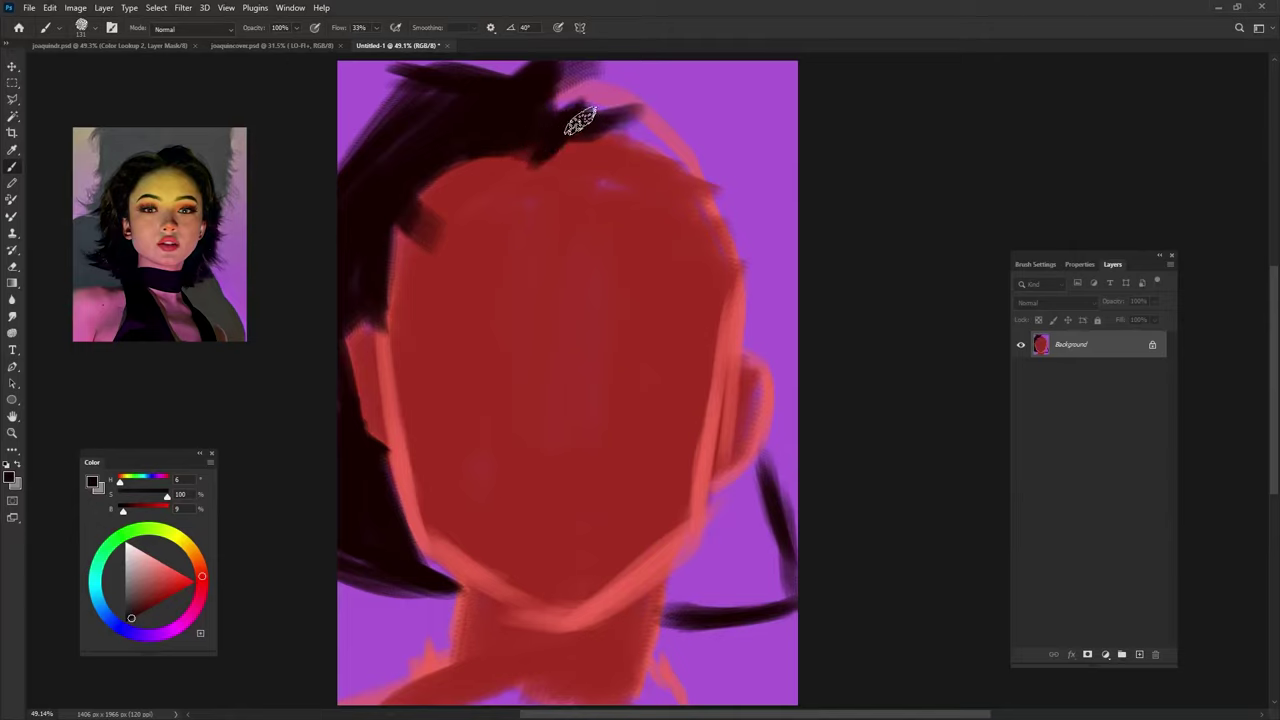
pyautogui.moveTo(606, 49)
pyautogui.mouseDown()
pyautogui.moveTo(557, 63)
pyautogui.moveTo(677, 86)
pyautogui.moveTo(690, 126)
pyautogui.moveTo(620, 129)
pyautogui.moveTo(586, 106)
pyautogui.moveTo(571, 134)
pyautogui.moveTo(597, 157)
pyautogui.moveTo(651, 114)
pyautogui.moveTo(751, 226)
pyautogui.moveTo(627, 165)
pyautogui.moveTo(700, 166)
pyautogui.moveTo(657, 114)
pyautogui.moveTo(646, 109)
pyautogui.moveTo(732, 212)
pyautogui.moveTo(700, 243)
pyautogui.moveTo(646, 171)
pyautogui.moveTo(714, 223)
pyautogui.moveTo(724, 157)
pyautogui.moveTo(757, 286)
pyautogui.moveTo(737, 357)
pyautogui.moveTo(791, 371)
pyautogui.moveTo(781, 244)
pyautogui.moveTo(794, 417)
pyautogui.moveTo(729, 491)
pyautogui.moveTo(718, 520)
pyautogui.moveTo(771, 451)
pyautogui.moveTo(680, 587)
pyautogui.moveTo(720, 523)
pyautogui.moveTo(766, 537)
pyautogui.moveTo(791, 506)
pyautogui.moveTo(797, 540)
pyautogui.mouseUp()
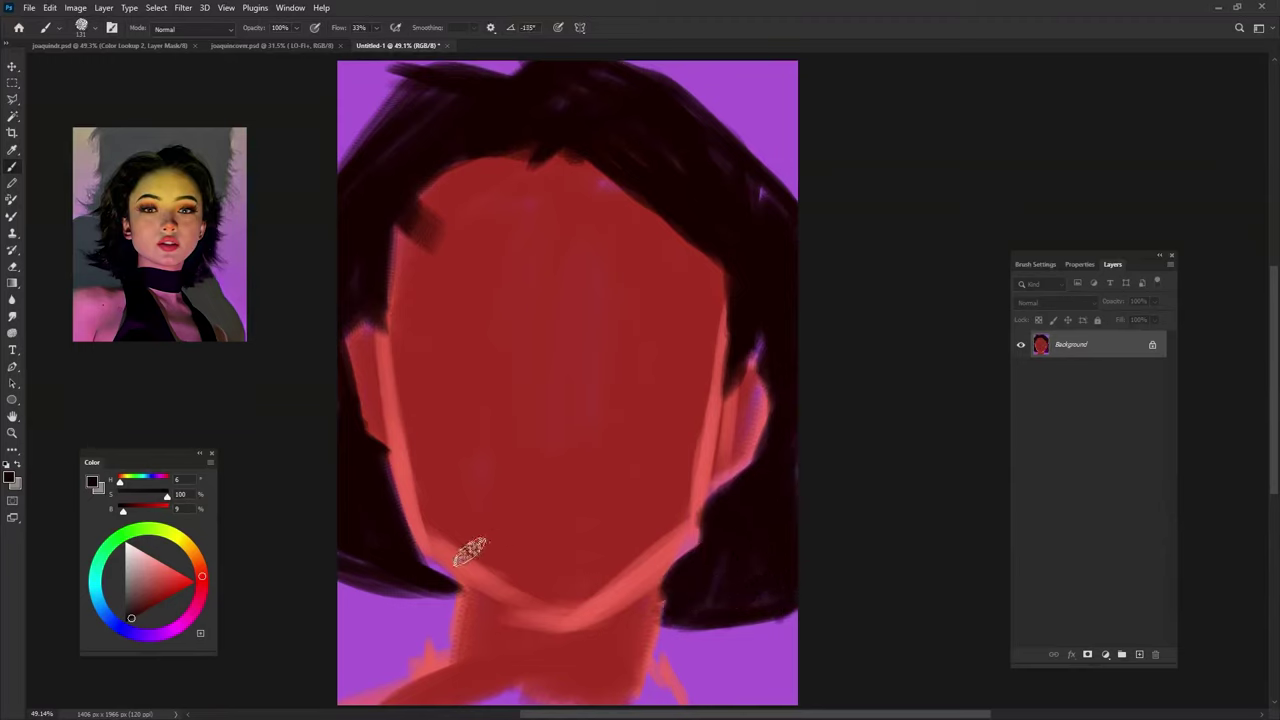
pyautogui.moveTo(320, 547)
pyautogui.mouseDown()
pyautogui.moveTo(453, 603)
pyautogui.moveTo(443, 580)
pyautogui.mouseUp()
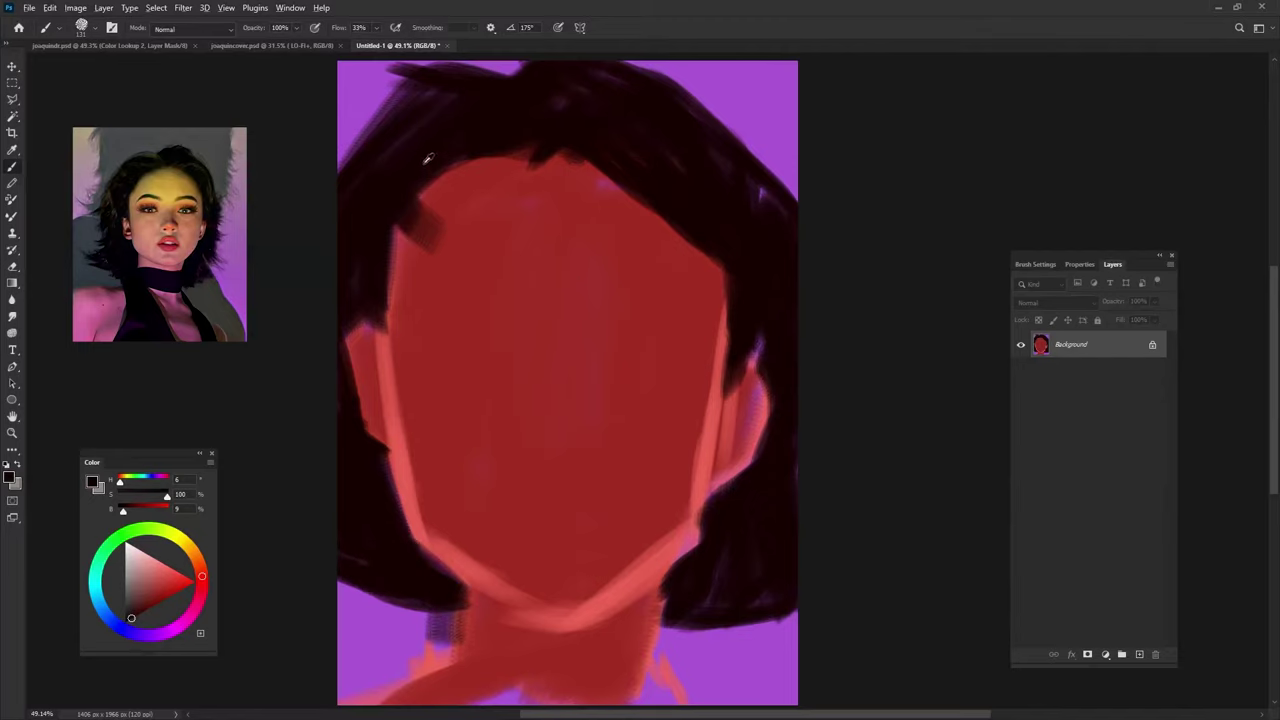
pyautogui.moveTo(441, 146); pyautogui.dragTo(382, 263)
pyautogui.hotkey('shift', 'Left')
pyautogui.hotkey('shift', 'Left')
pyautogui.hotkey('shift', 'Left')
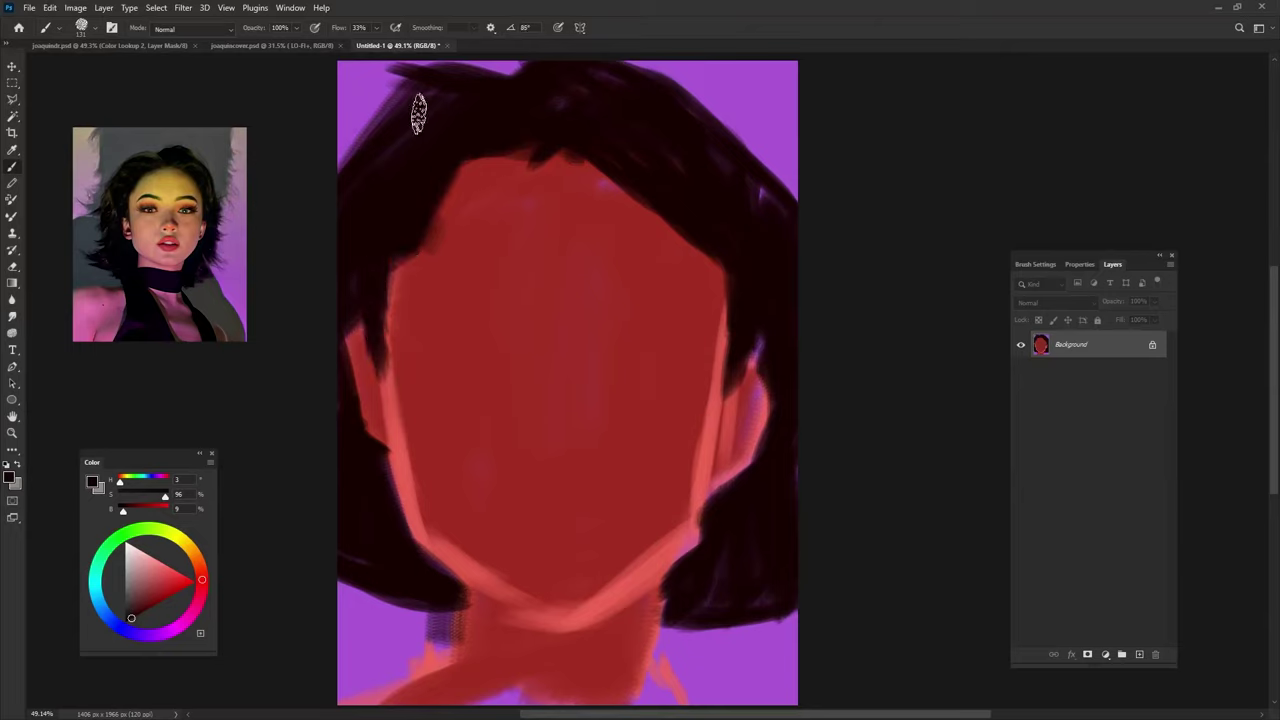
pyautogui.keyDown('alt'); pyautogui.click(535, 196); pyautogui.keyUp('alt')
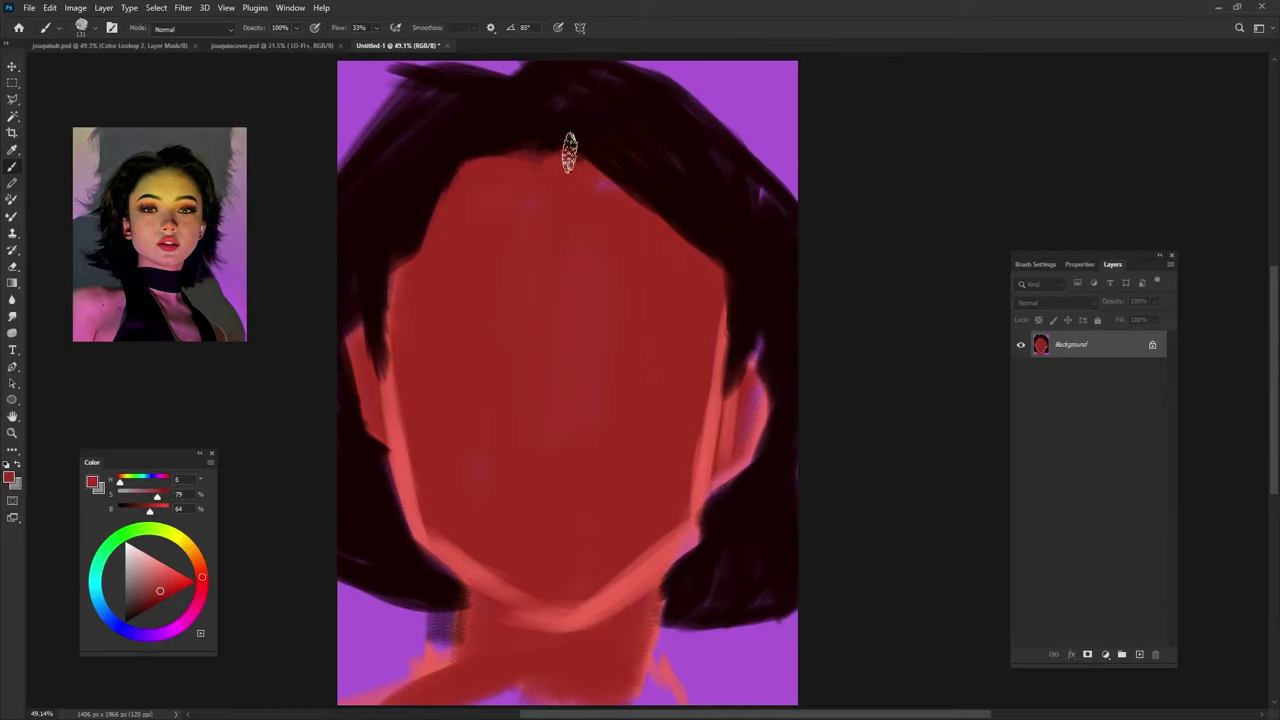
pyautogui.keyDown('alt'); pyautogui.click(523, 126); pyautogui.keyUp('alt')
pyautogui.hotkey('shift', 'Right')
pyautogui.hotkey('shift', 'Right')
pyautogui.hotkey('shift', 'Right')
pyautogui.moveTo(434, 101)
pyautogui.mouseDown()
pyautogui.moveTo(371, 129)
pyautogui.moveTo(443, 63)
pyautogui.moveTo(411, 77)
pyautogui.mouseUp()
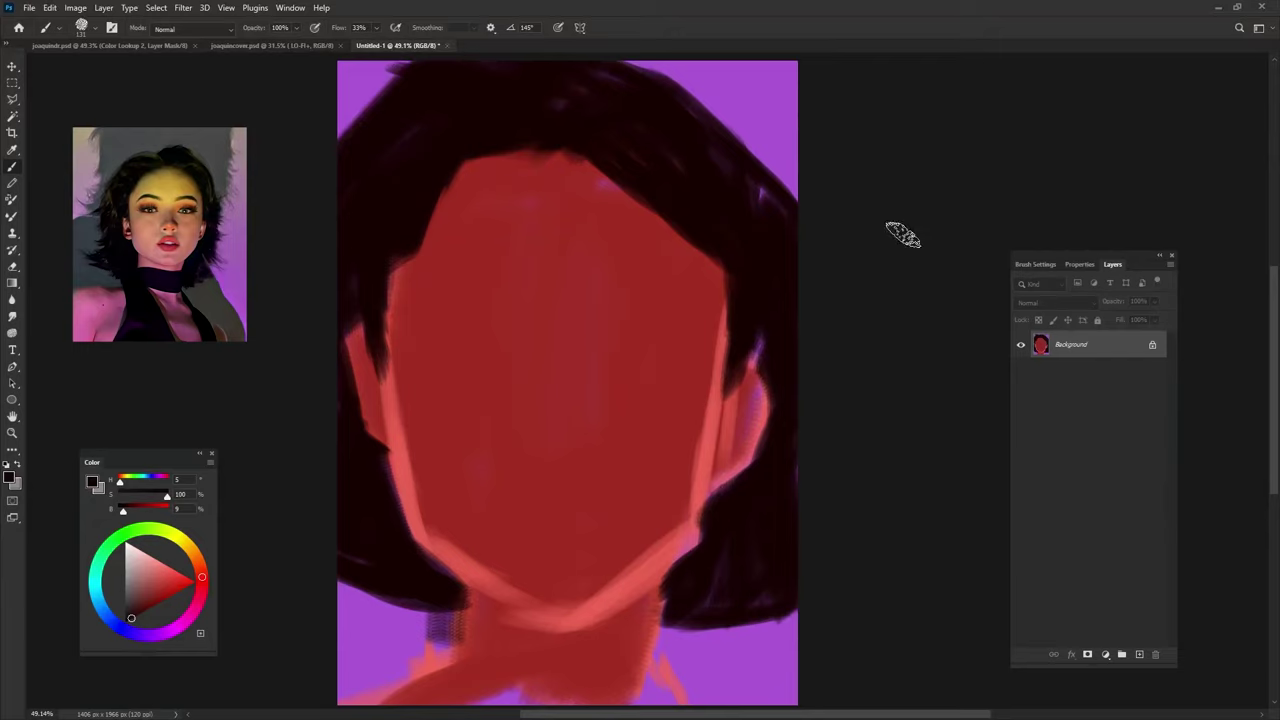
# - Extend the top-right hair and paint lighter pink and red planes on the lower face, neck and cheek
pyautogui.moveTo(629, 71)
pyautogui.mouseDown()
pyautogui.moveTo(733, 158)
pyautogui.moveTo(700, 86)
pyautogui.moveTo(744, 217)
pyautogui.mouseUp()
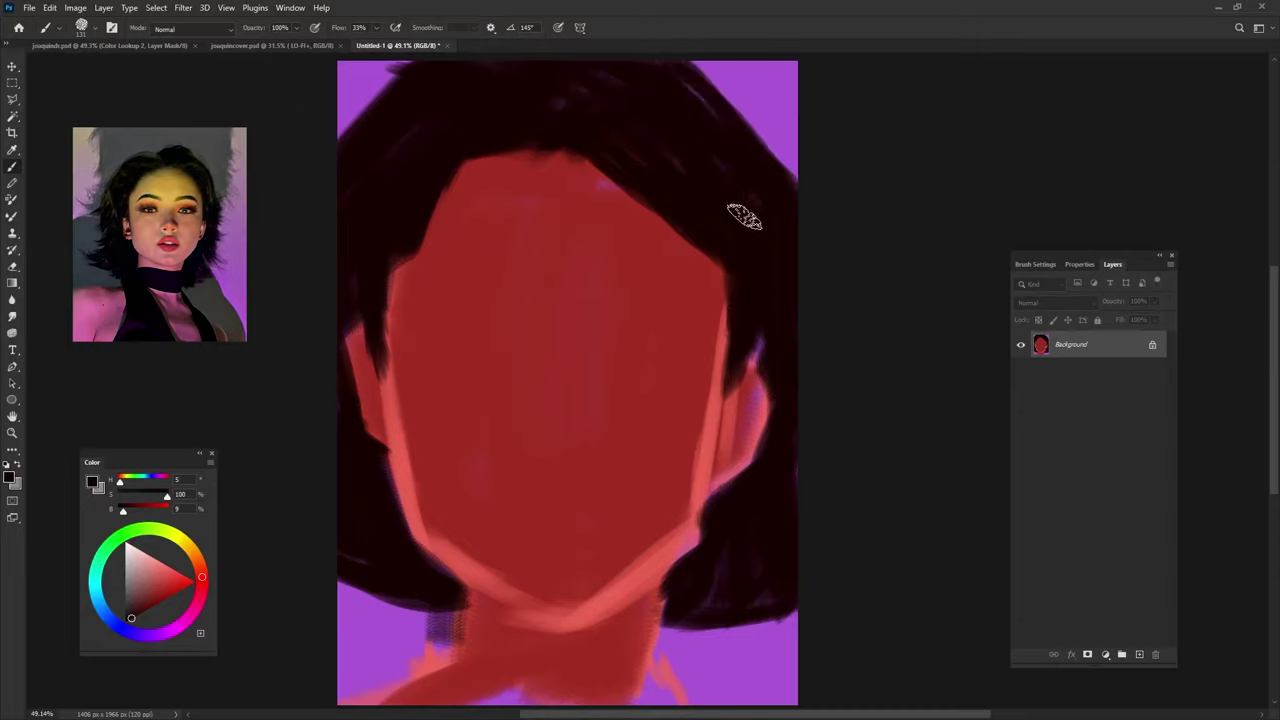
pyautogui.keyDown('alt'); pyautogui.click(407, 470); pyautogui.keyUp('alt')
pyautogui.moveTo(440, 500)
pyautogui.mouseDown()
pyautogui.moveTo(491, 423)
pyautogui.moveTo(443, 543)
pyautogui.moveTo(512, 592)
pyautogui.mouseUp()
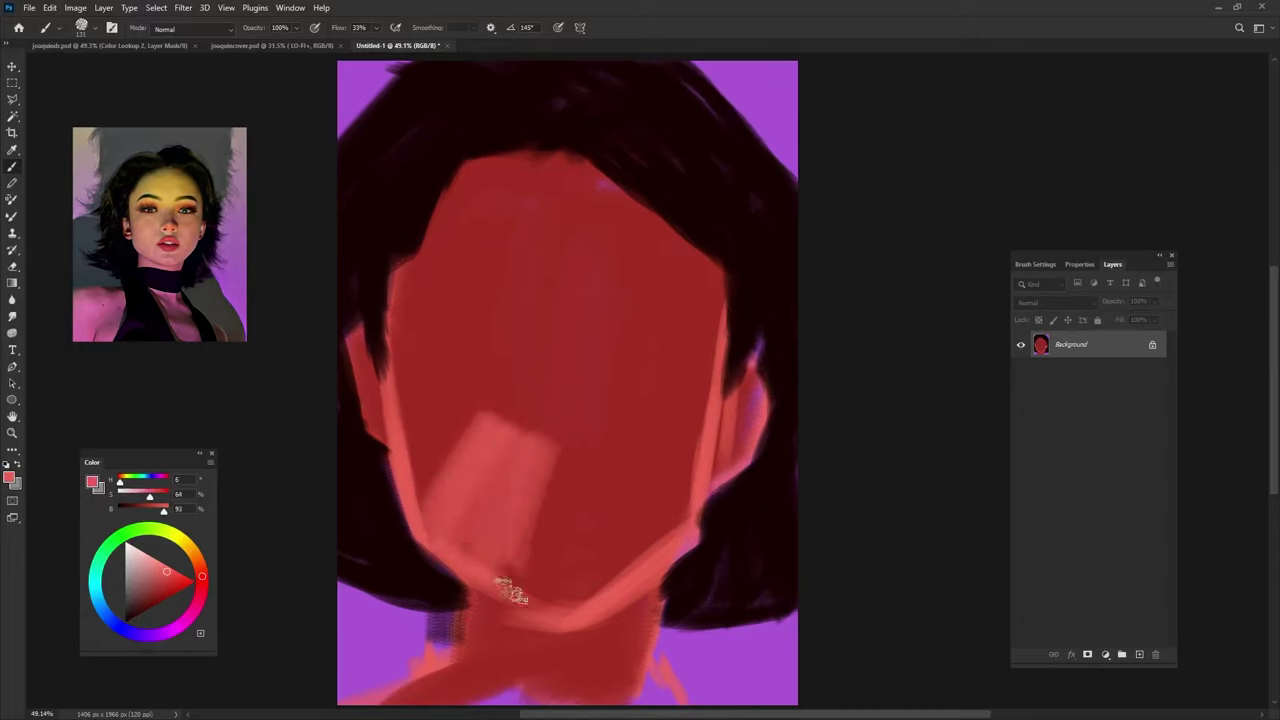
pyautogui.press('9')
pyautogui.press('9')
pyautogui.keyDown('alt'); pyautogui.click(546, 463); pyautogui.keyUp('alt')
pyautogui.moveTo(546, 463)
pyautogui.mouseDown()
pyautogui.moveTo(563, 440)
pyautogui.moveTo(644, 470)
pyautogui.moveTo(543, 614)
pyautogui.moveTo(562, 603)
pyautogui.mouseUp()
pyautogui.moveTo(536, 649)
pyautogui.mouseDown()
pyautogui.moveTo(500, 677)
pyautogui.moveTo(571, 657)
pyautogui.moveTo(643, 691)
pyautogui.moveTo(636, 706)
pyautogui.mouseUp()
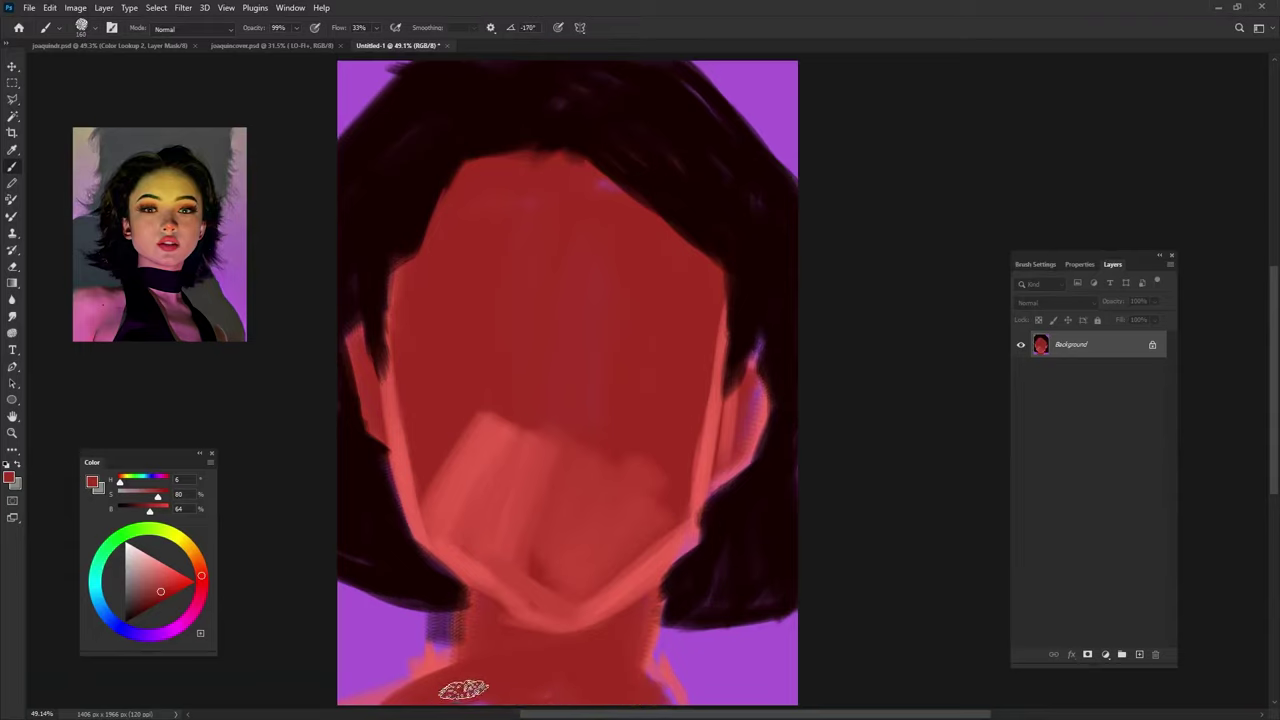
pyautogui.keyDown('alt'); pyautogui.click(508, 485); pyautogui.keyUp('alt')
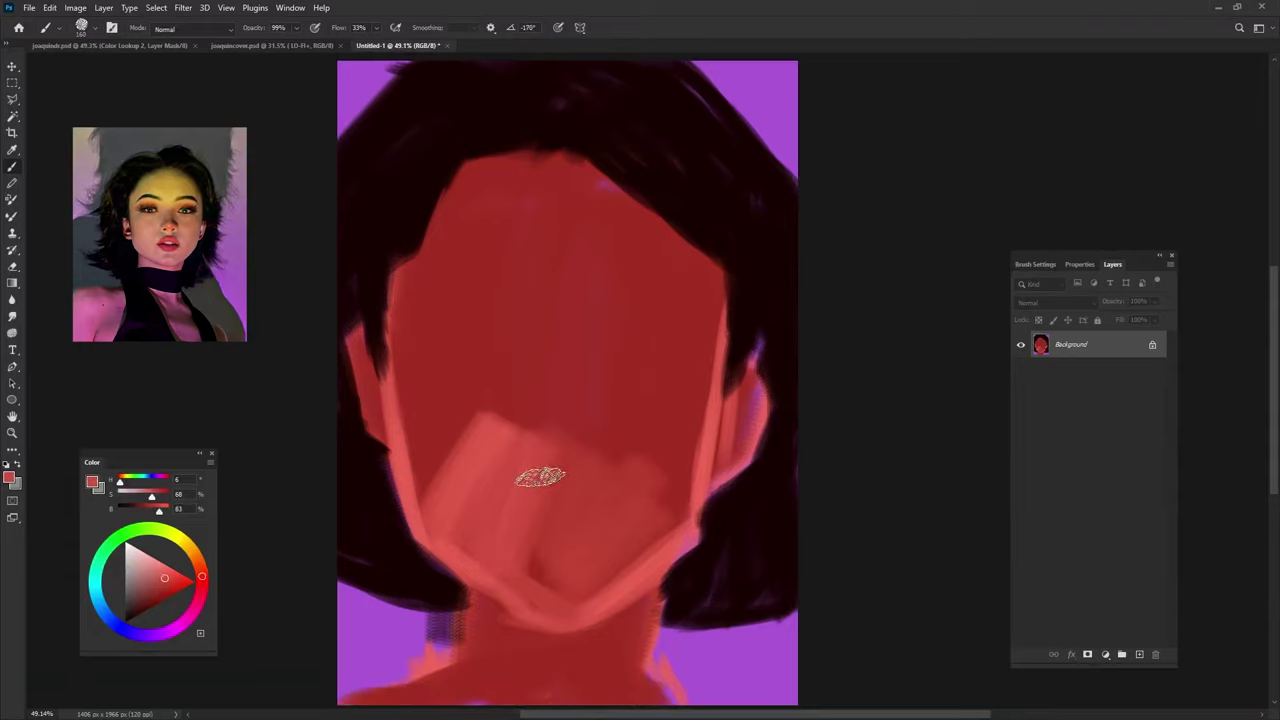
pyautogui.moveTo(435, 471)
pyautogui.mouseDown()
pyautogui.moveTo(437, 371)
pyautogui.moveTo(481, 407)
pyautogui.mouseUp()
# - Tidy both face edges using near-black hair at 95% opacity and the face red
pyautogui.press('0')
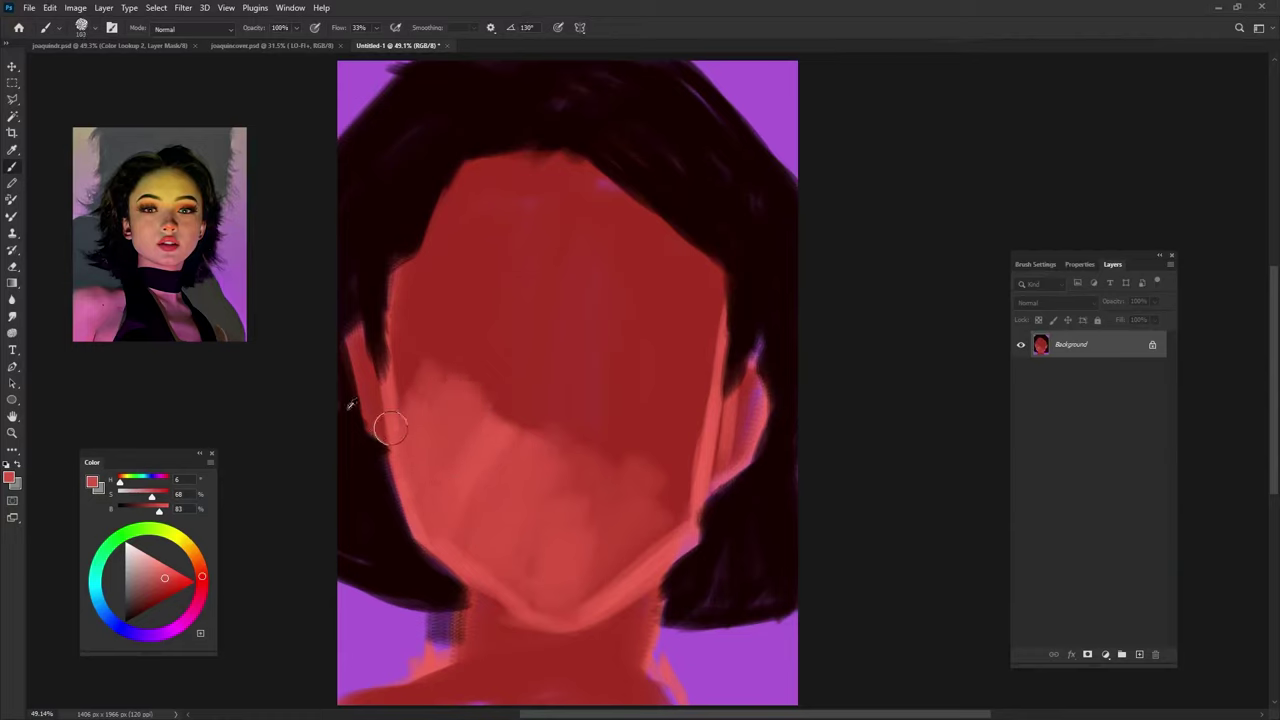
pyautogui.keyDown('alt'); pyautogui.click(378, 312); pyautogui.keyUp('alt')
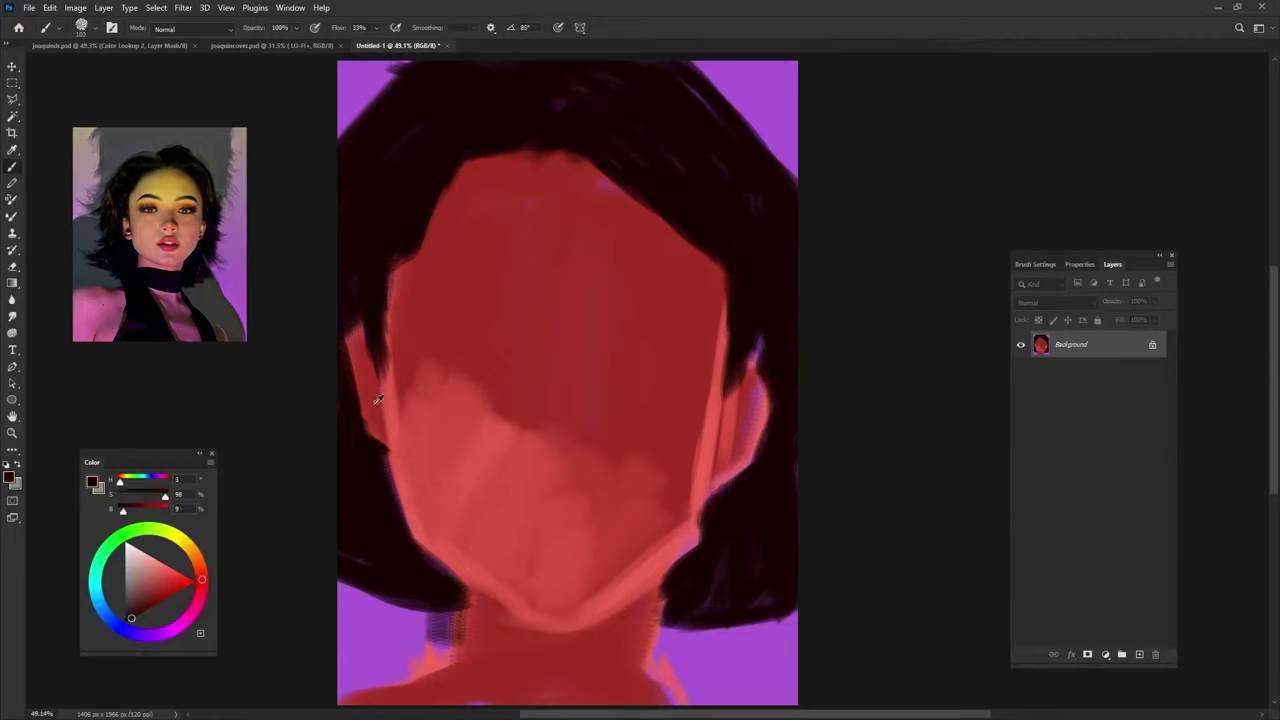
pyautogui.press('9')
pyautogui.press('5')
pyautogui.moveTo(372, 345); pyautogui.dragTo(381, 445)
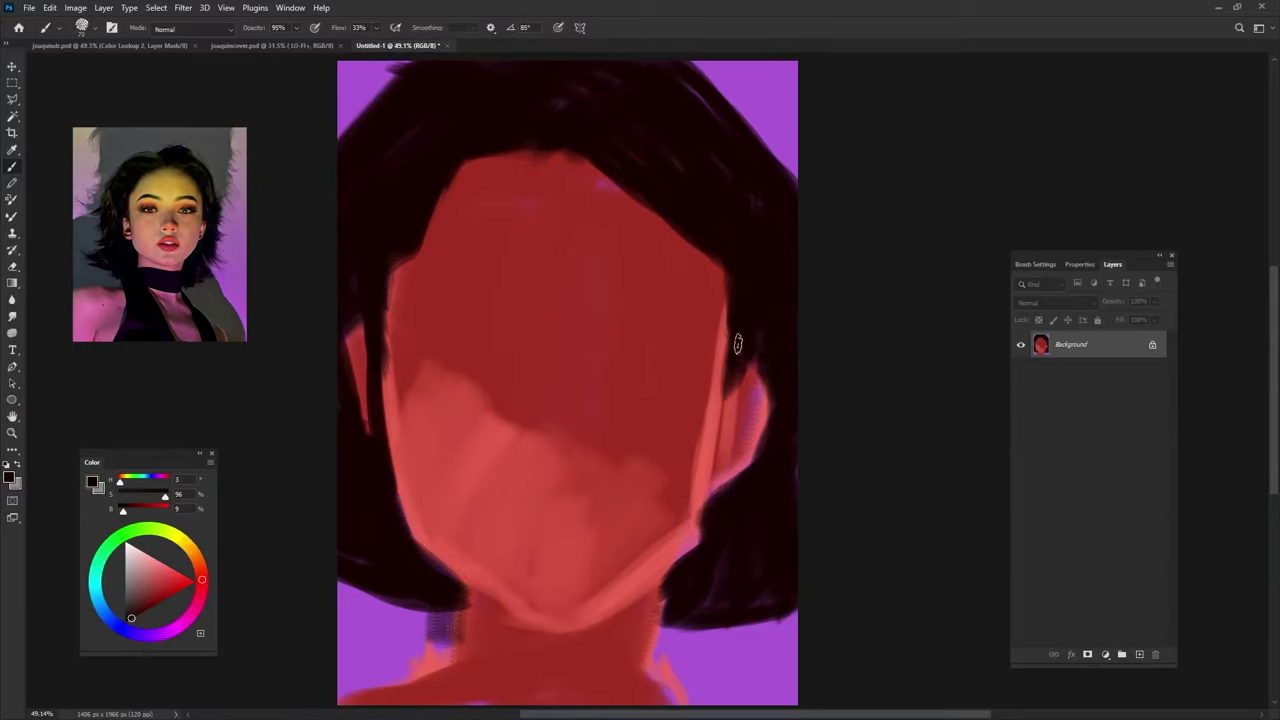
pyautogui.moveTo(737, 344)
pyautogui.mouseDown()
pyautogui.moveTo(717, 486)
pyautogui.moveTo(719, 441)
pyautogui.mouseUp()
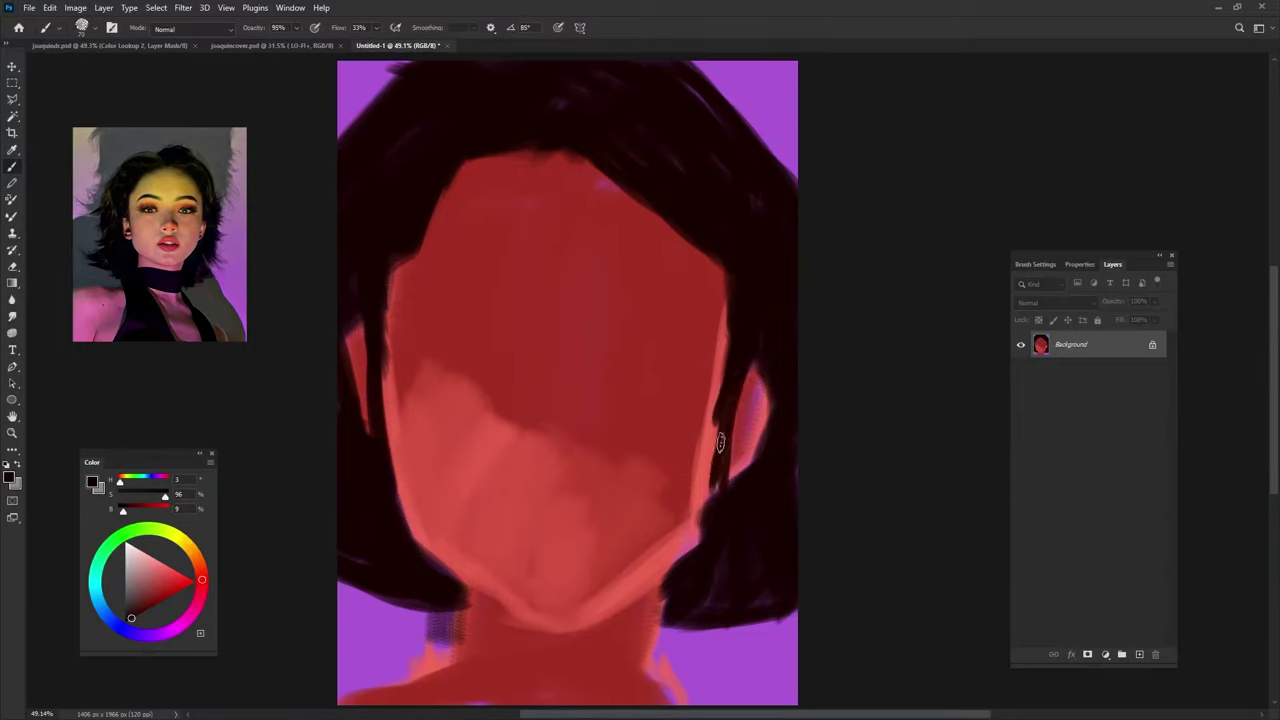
pyautogui.keyDown('alt'); pyautogui.click(680, 365); pyautogui.keyUp('alt')
pyautogui.moveTo(749, 434); pyautogui.dragTo(749, 429)
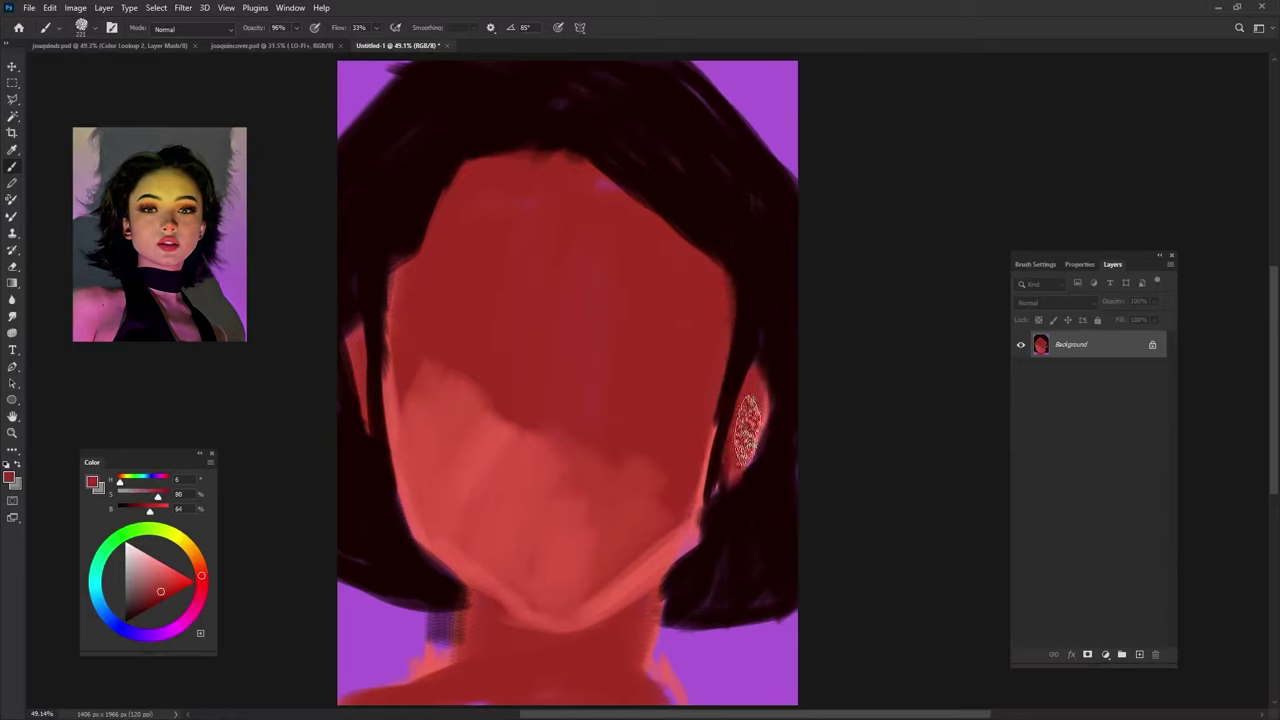
pyautogui.moveTo(360, 422)
pyautogui.mouseDown()
pyautogui.moveTo(357, 386)
pyautogui.moveTo(366, 428)
pyautogui.mouseUp()
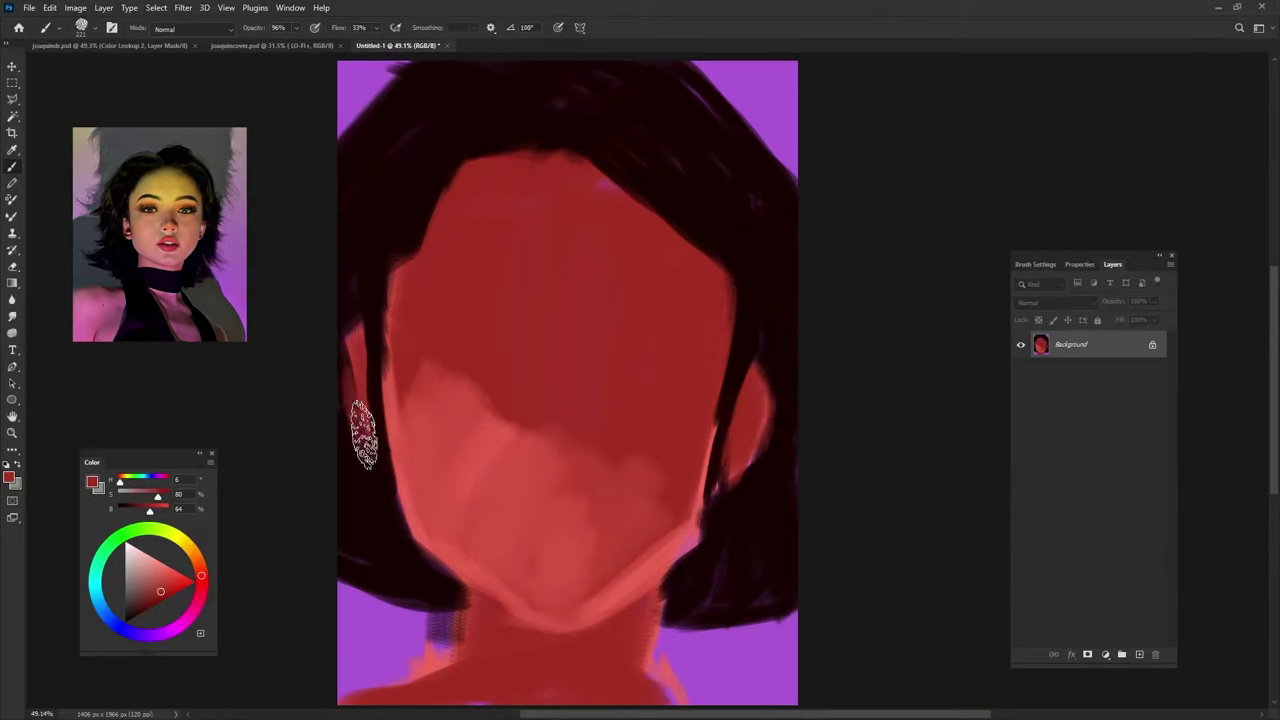
pyautogui.moveTo(350, 370); pyautogui.dragTo(363, 428)
pyautogui.keyDown('alt'); pyautogui.click(345, 320); pyautogui.keyUp('alt')
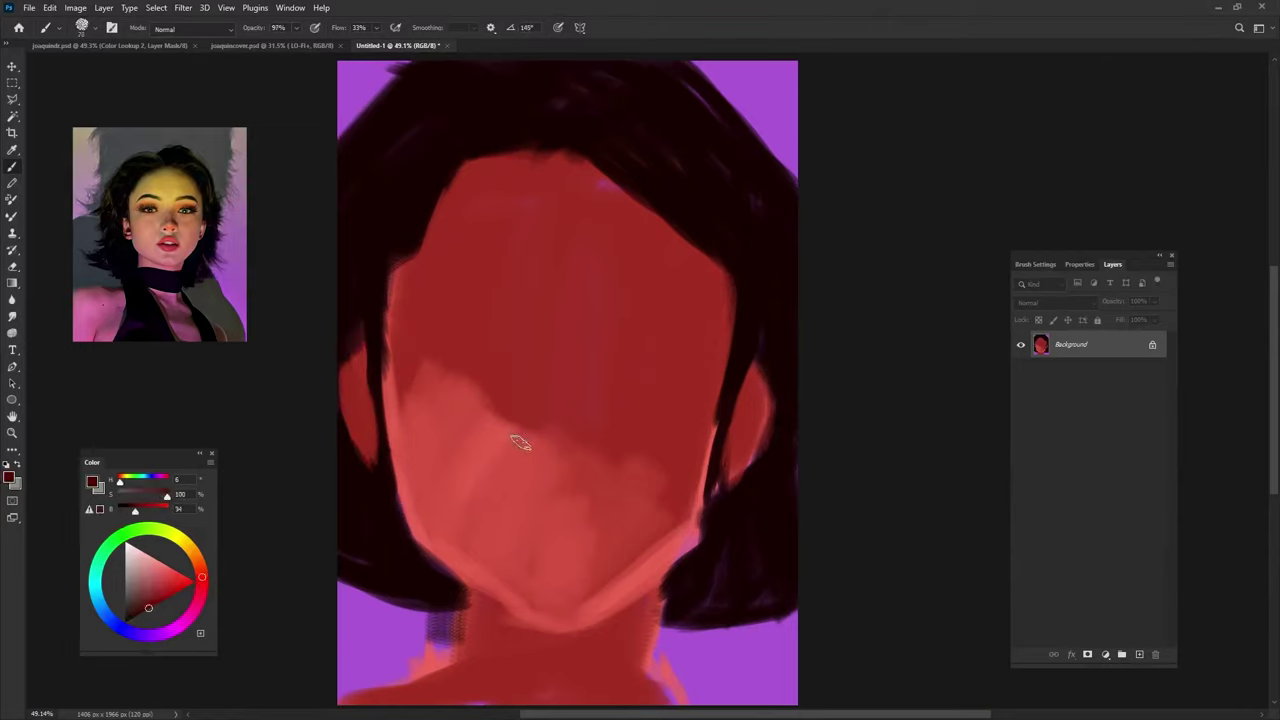
# - Paint a dark red nose underside, left eye stroke and under-eye shading
pyautogui.moveTo(510, 442); pyautogui.dragTo(550, 405)
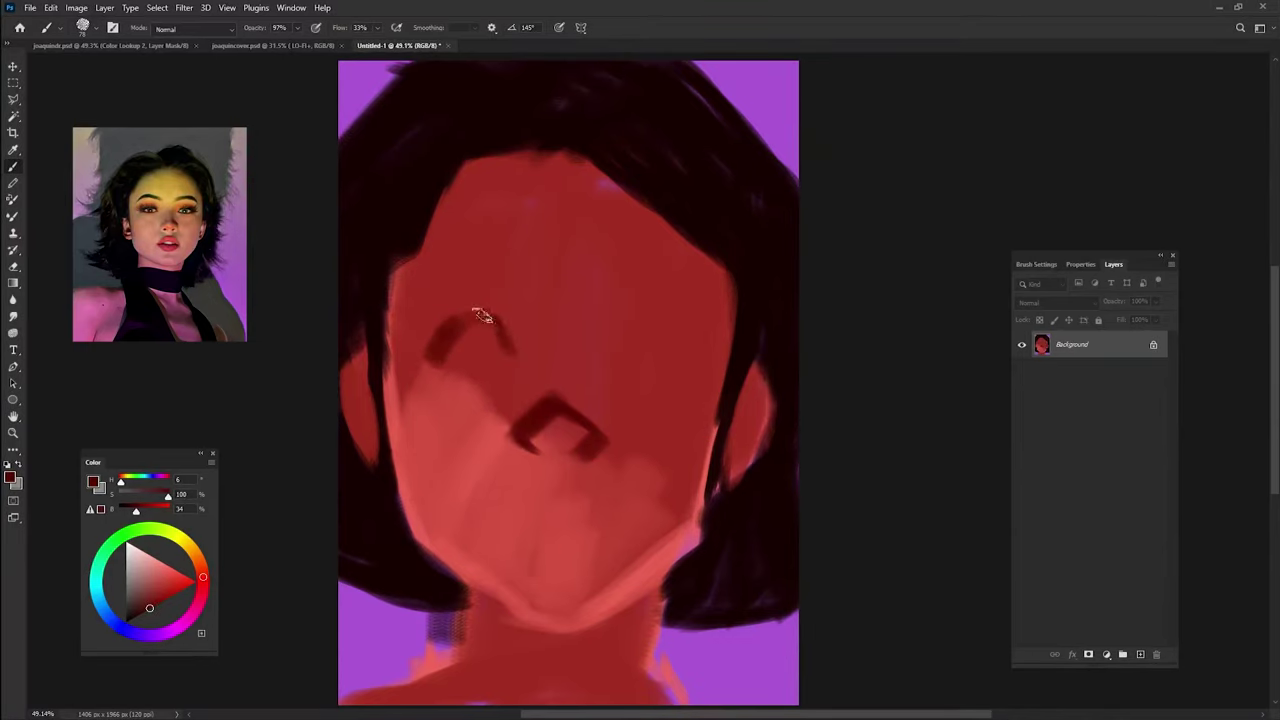
pyautogui.moveTo(422, 352); pyautogui.dragTo(480, 328)
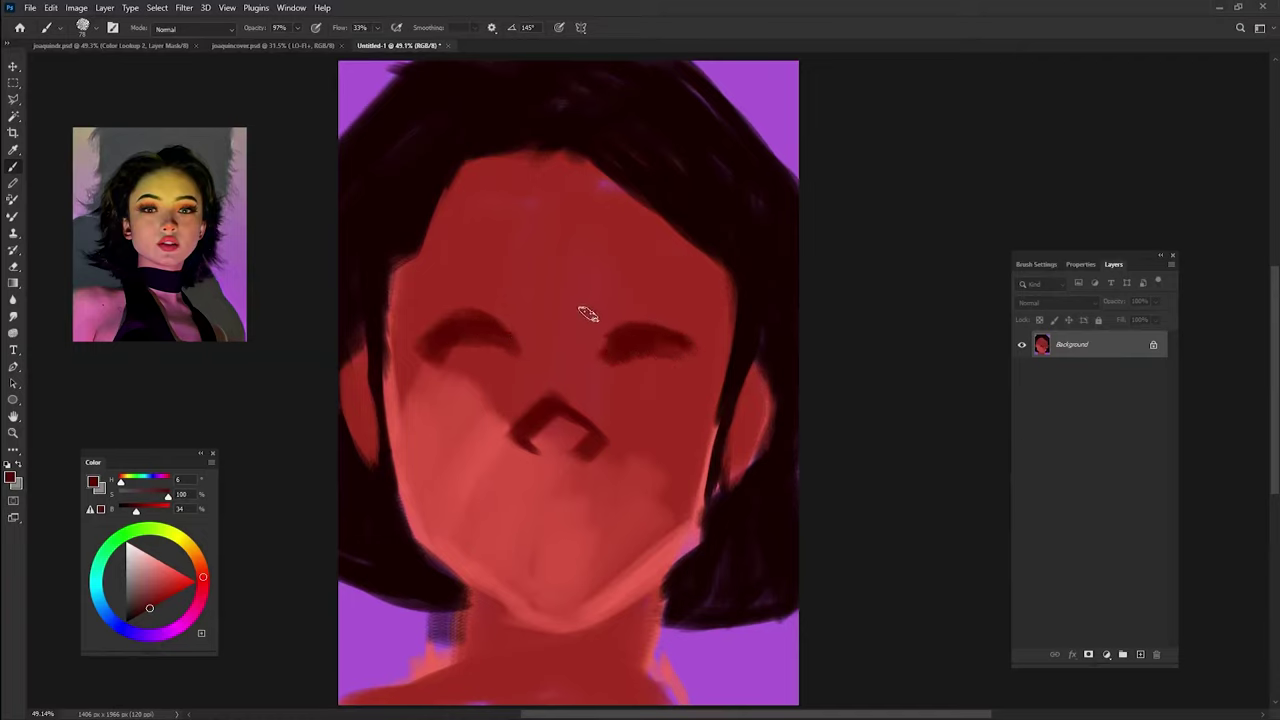
pyautogui.moveTo(476, 372); pyautogui.dragTo(408, 428)
pyautogui.moveTo(434, 356); pyautogui.dragTo(414, 412)
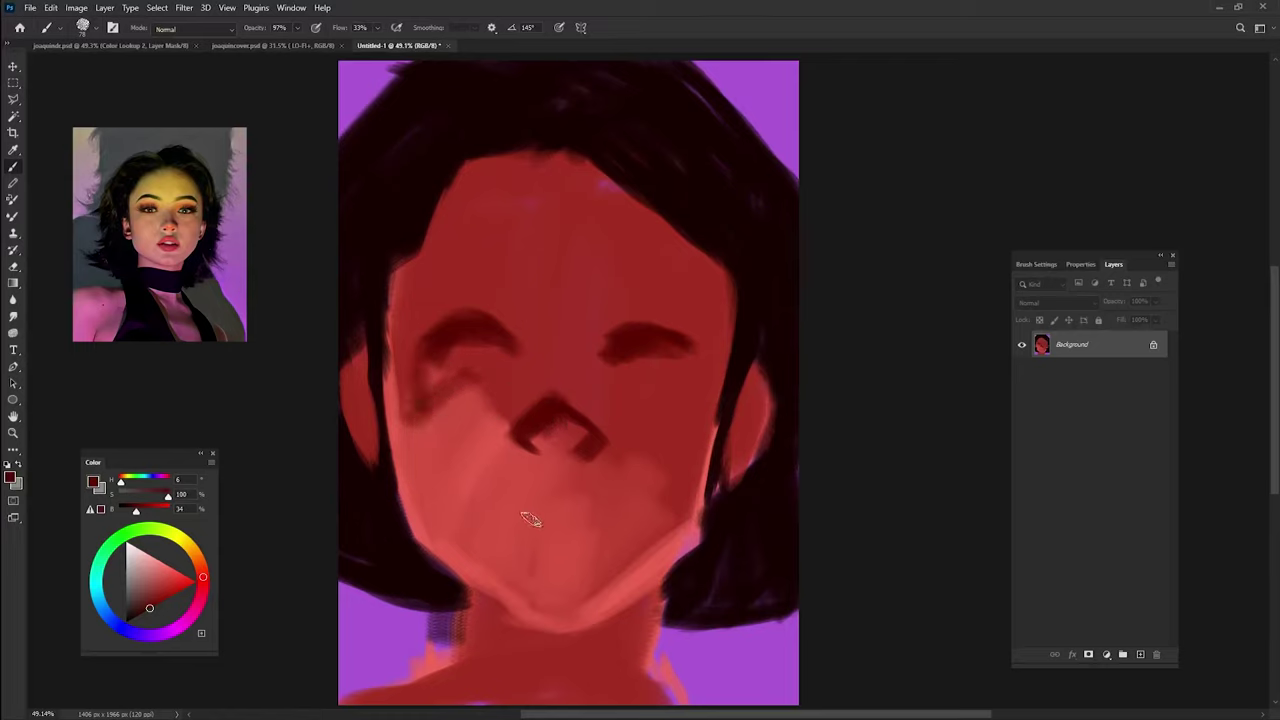
# - Paint the dark mouth shape and a brighter red upper lip at 90% opacity
pyautogui.moveTo(543, 490)
pyautogui.mouseDown()
pyautogui.moveTo(589, 502)
pyautogui.moveTo(537, 509)
pyautogui.moveTo(543, 531)
pyautogui.moveTo(563, 514)
pyautogui.moveTo(592, 528)
pyautogui.mouseUp()
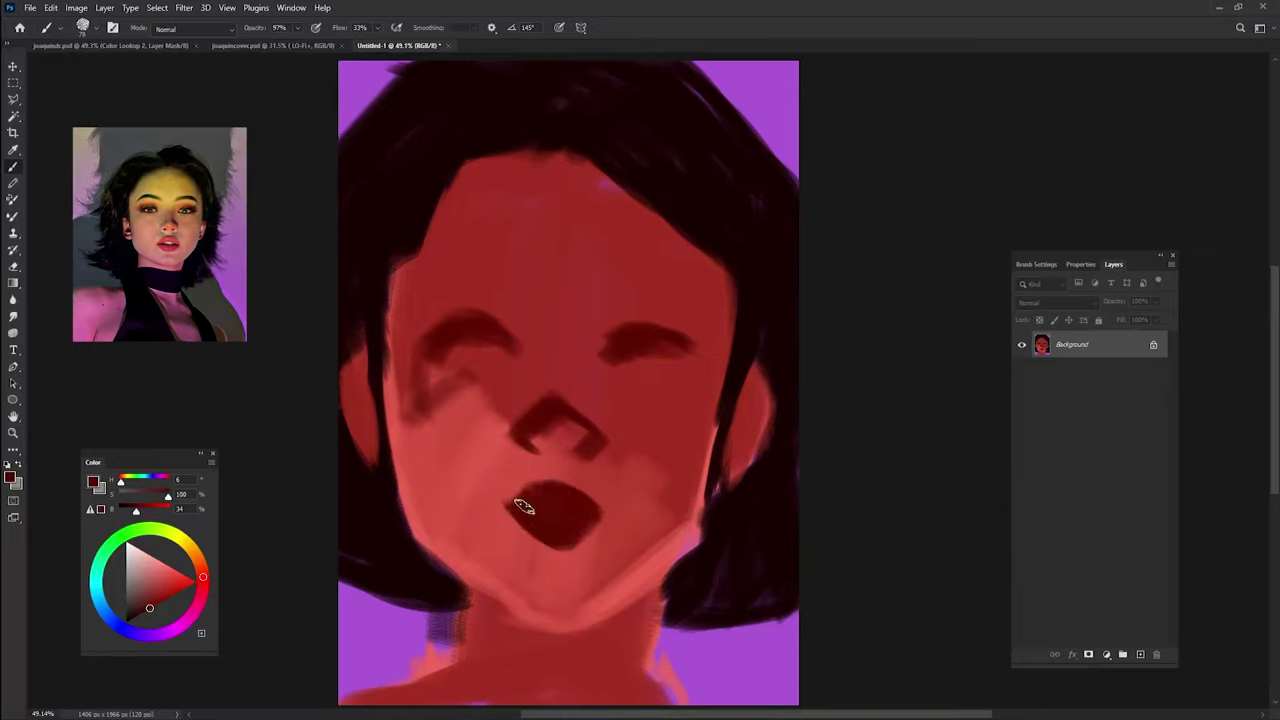
pyautogui.press('9')
pyautogui.moveTo(516, 513)
pyautogui.mouseDown()
pyautogui.moveTo(552, 486)
pyautogui.moveTo(572, 505)
pyautogui.mouseUp()
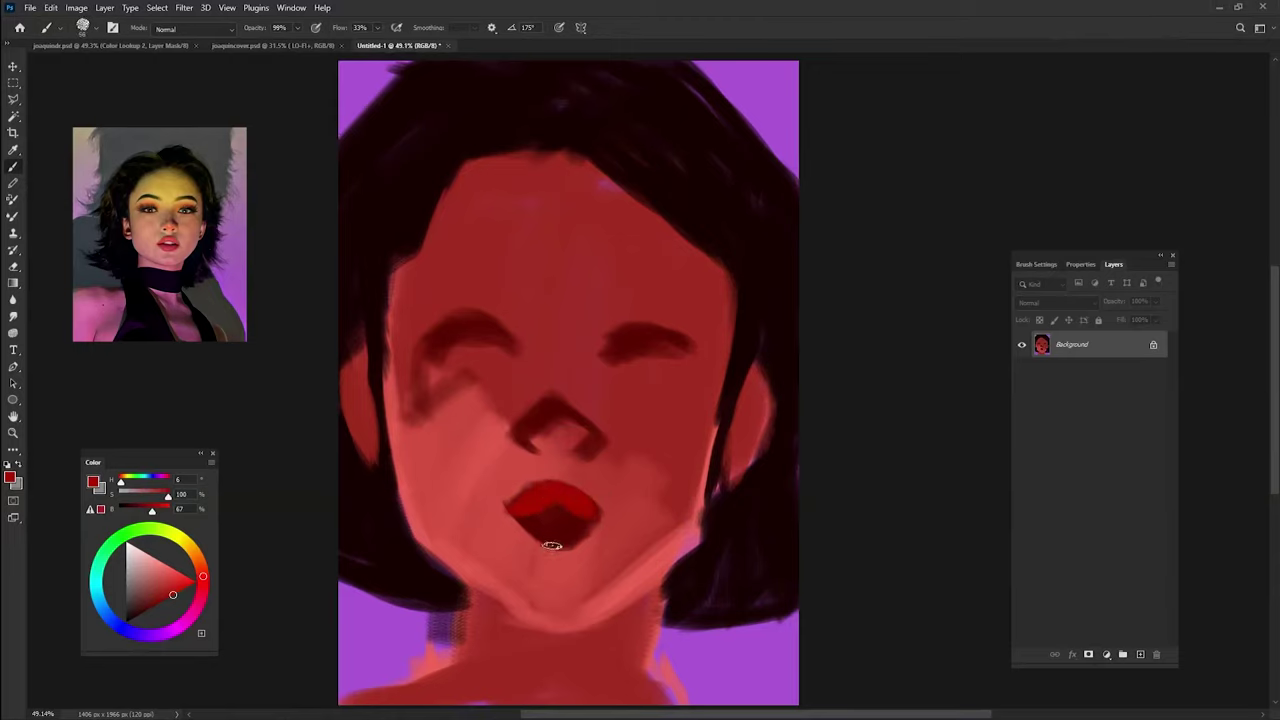
pyautogui.keyDown('alt'); pyautogui.click(555, 515); pyautogui.keyUp('alt')
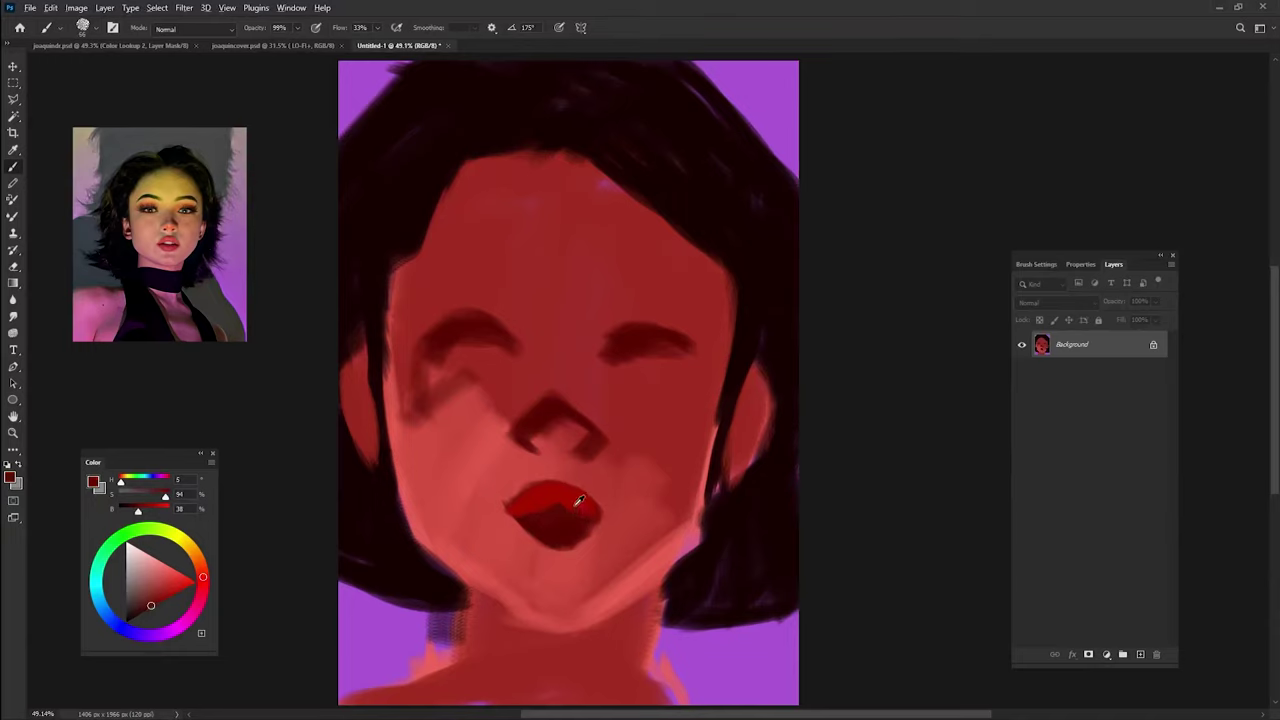
pyautogui.keyDown('alt'); pyautogui.click(579, 500); pyautogui.keyUp('alt')
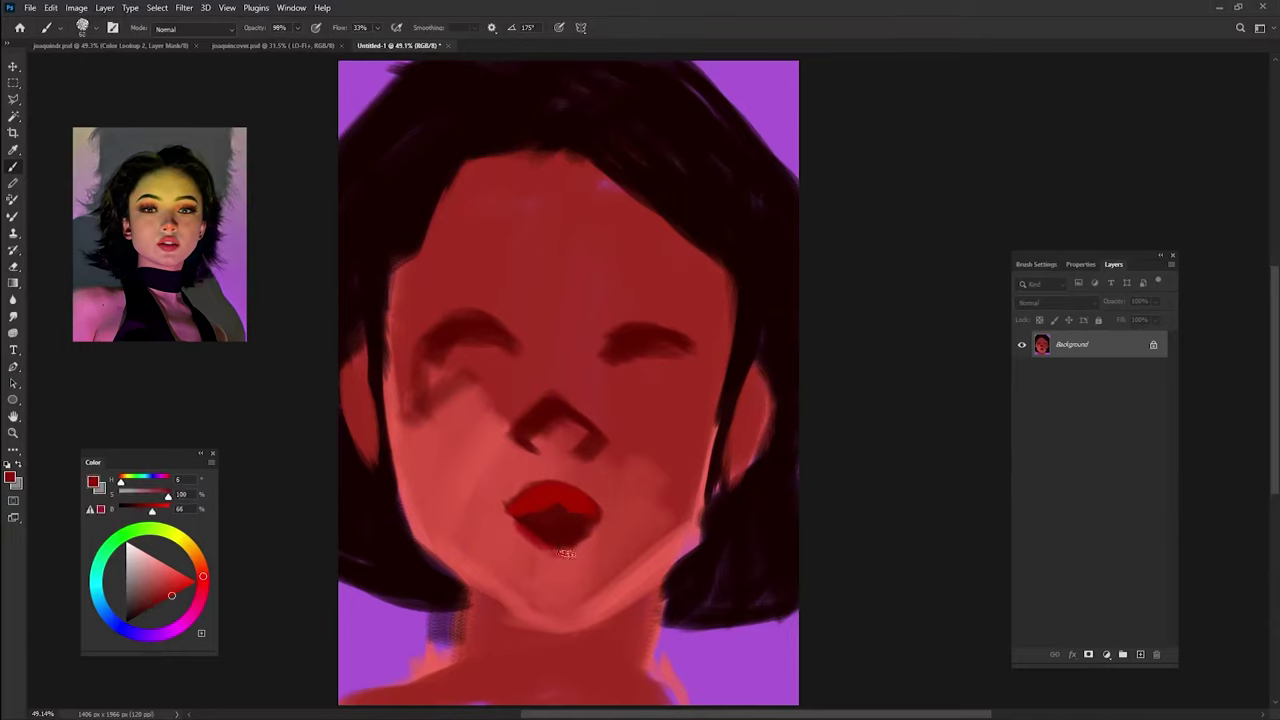
# - Choose a pale pink and paint highlights along both jawlines and the right side of the face
pyautogui.keyDown('alt'); pyautogui.click(462, 555); pyautogui.keyUp('alt')
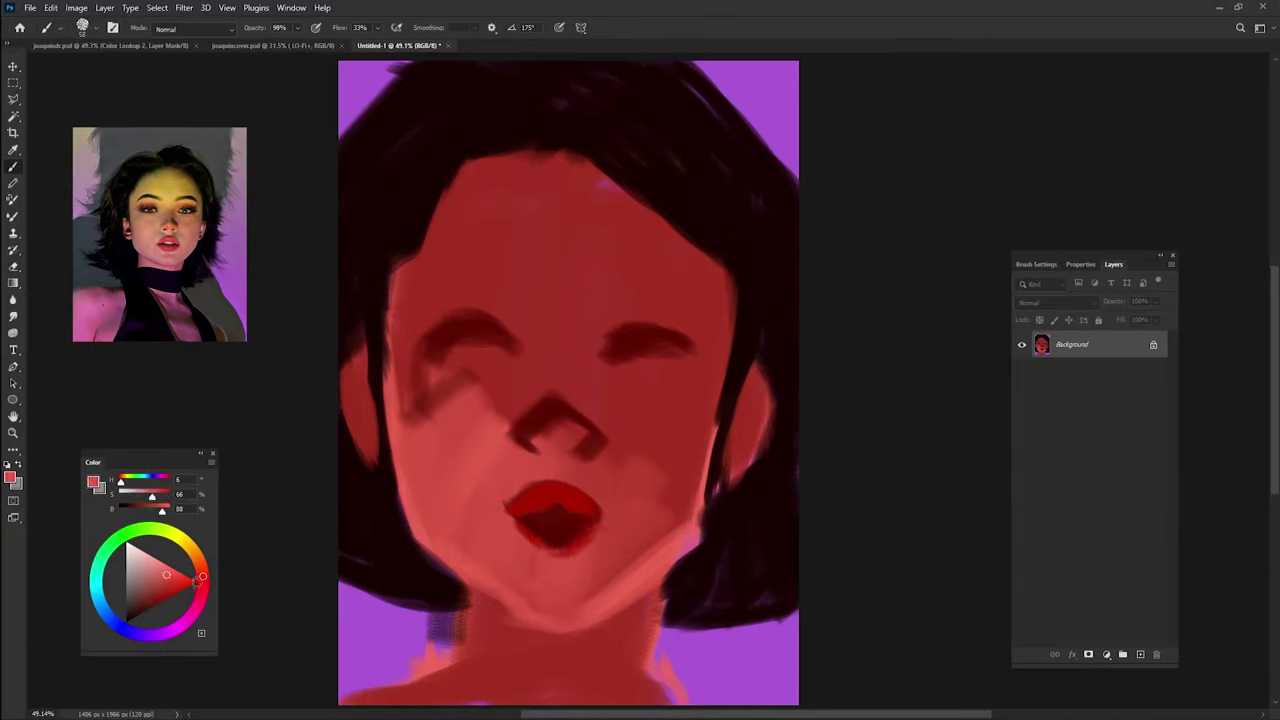
pyautogui.click(200, 567)
pyautogui.click(158, 555)
pyautogui.moveTo(501, 586); pyautogui.dragTo(486, 557)
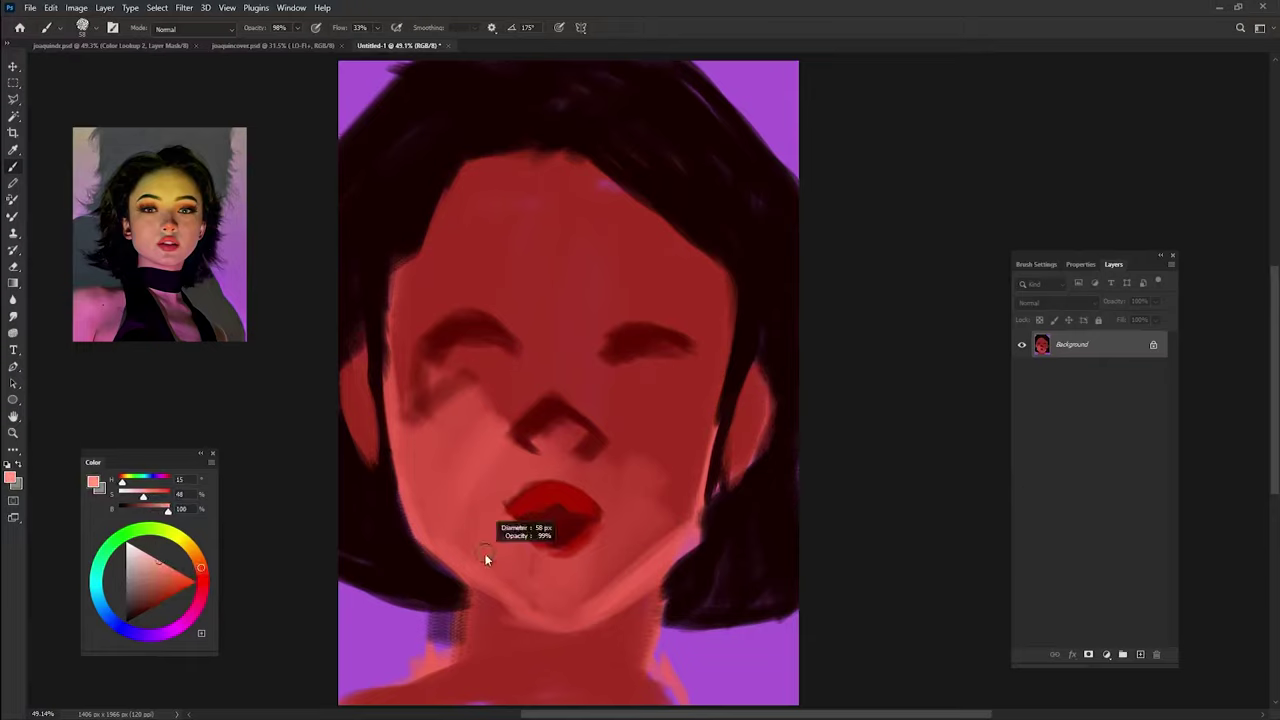
pyautogui.moveTo(402, 478)
pyautogui.mouseDown()
pyautogui.moveTo(428, 558)
pyautogui.moveTo(505, 610)
pyautogui.mouseUp()
pyautogui.moveTo(408, 522)
pyautogui.mouseDown()
pyautogui.moveTo(535, 618)
pyautogui.moveTo(692, 542)
pyautogui.mouseUp()
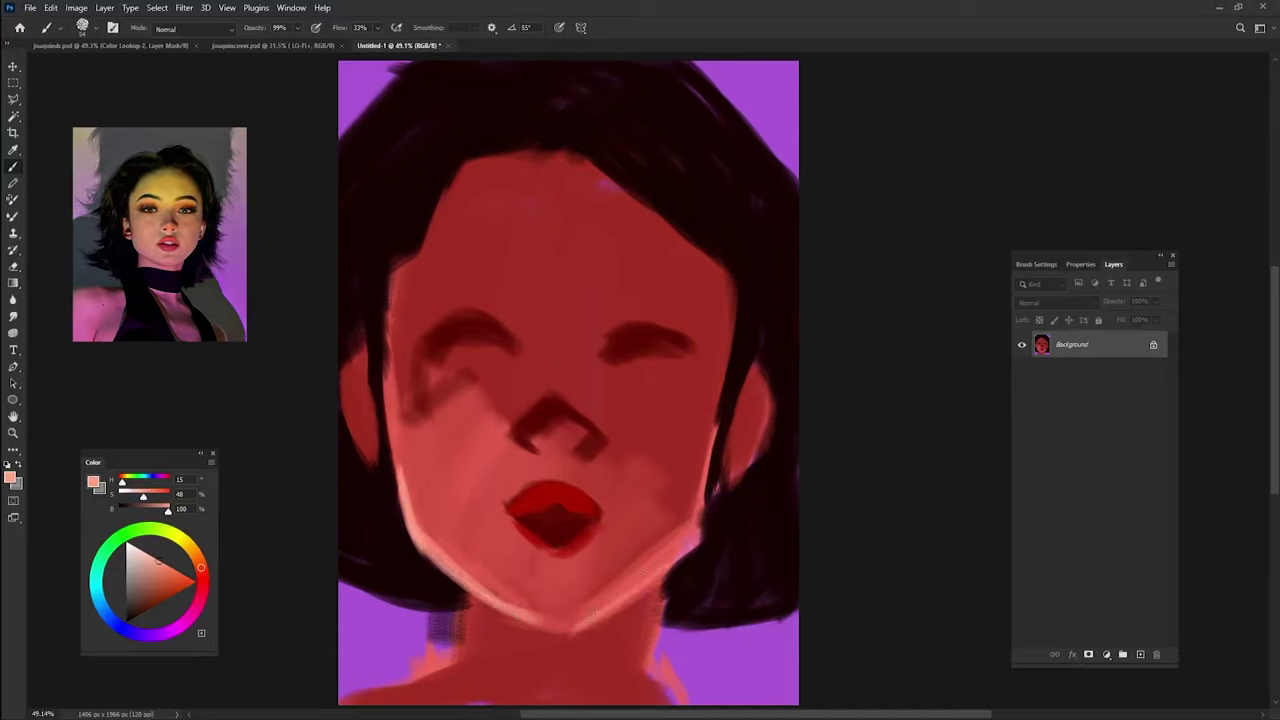
pyautogui.moveTo(590, 622); pyautogui.dragTo(690, 538)
pyautogui.moveTo(710, 448)
pyautogui.mouseDown()
pyautogui.moveTo(688, 545)
pyautogui.moveTo(697, 467)
pyautogui.mouseUp()
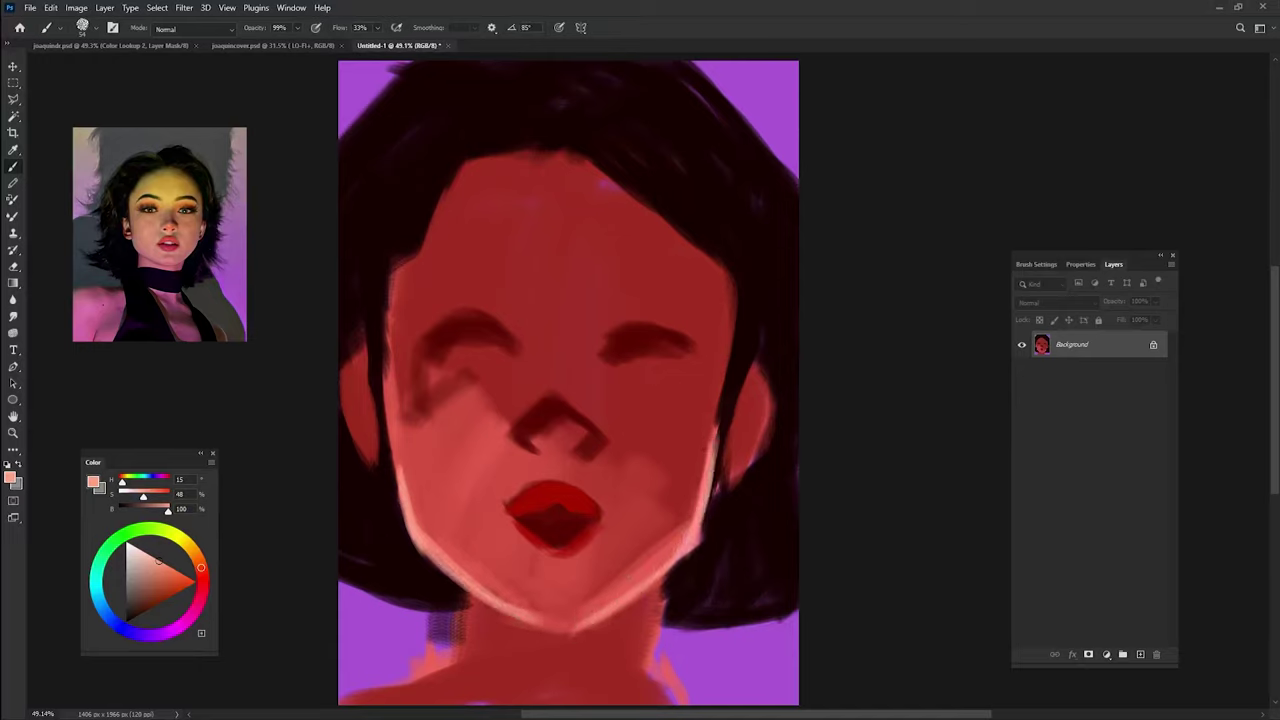
# - Reshape the nose shading, enlarge the nose highlight and paint light patches on both cheeks
pyautogui.moveTo(548, 430)
pyautogui.mouseDown()
pyautogui.moveTo(600, 422)
pyautogui.moveTo(552, 432)
pyautogui.moveTo(585, 428)
pyautogui.mouseUp()
pyautogui.keyDown('alt'); pyautogui.click(458, 558); pyautogui.keyUp('alt')
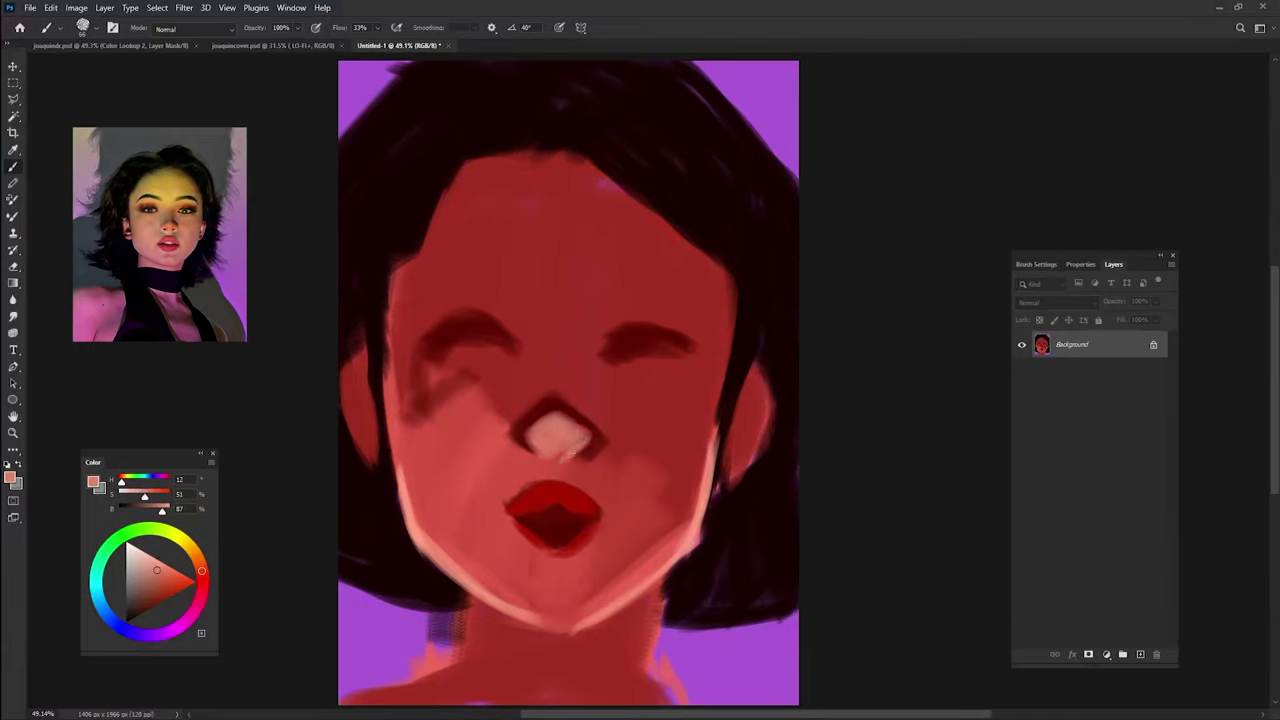
pyautogui.keyDown('alt'); pyautogui.click(438, 437); pyautogui.keyUp('alt')
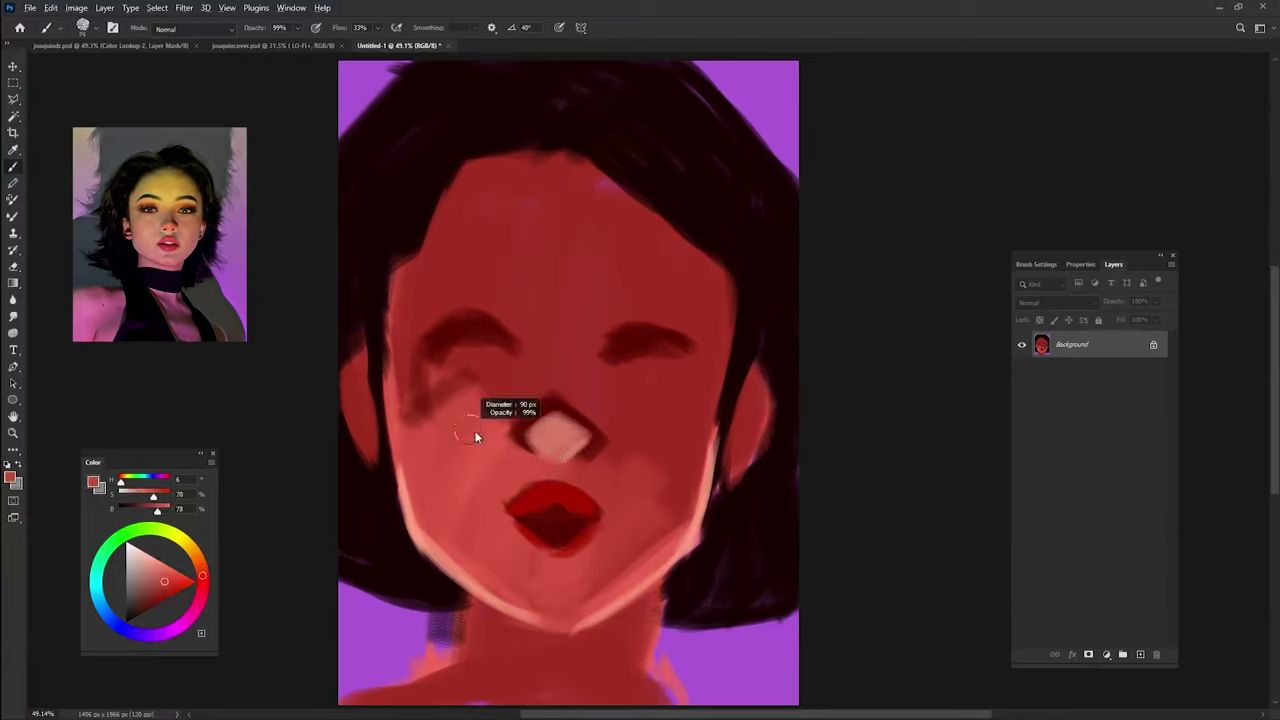
pyautogui.hotkey('shift', 'Left')
pyautogui.hotkey('shift', 'Left')
pyautogui.hotkey('shift', 'Left')
pyautogui.keyDown('alt'); pyautogui.click(429, 551); pyautogui.keyUp('alt')
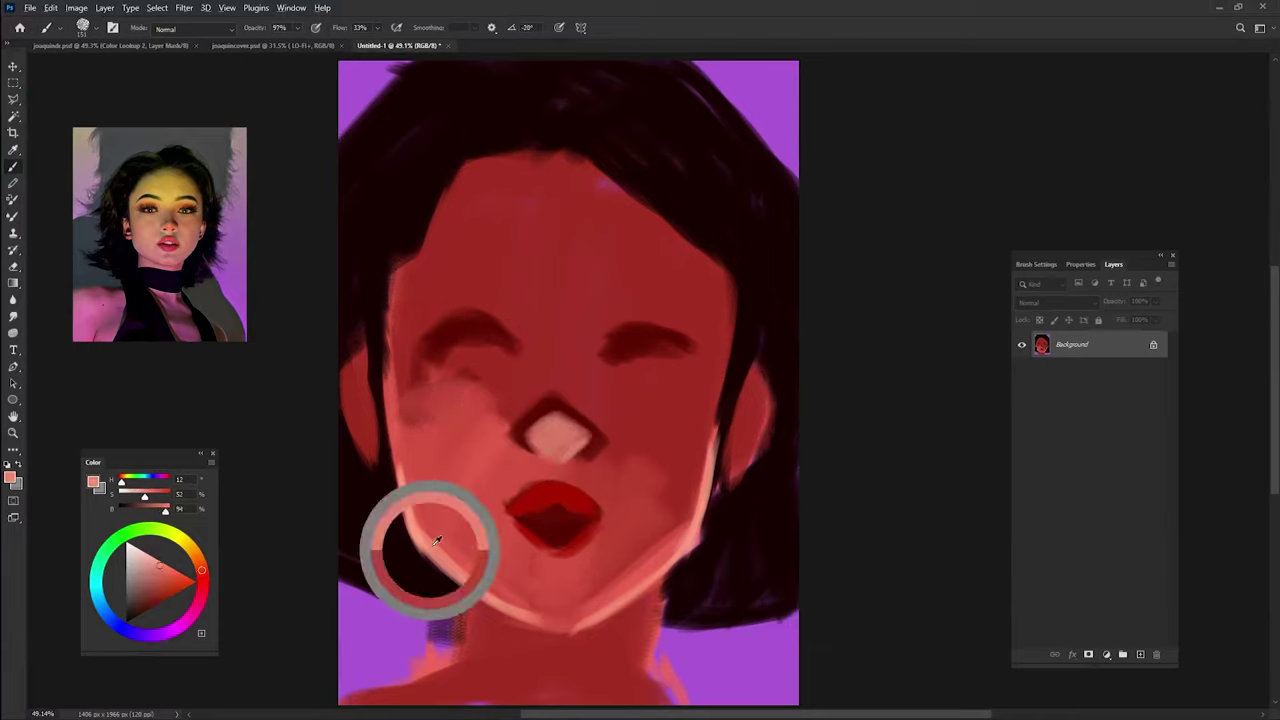
pyautogui.hotkey('shift', 'Left')
pyautogui.hotkey('shift', 'Left')
pyautogui.hotkey('shift', 'Left')
pyautogui.moveTo(432, 448); pyautogui.dragTo(456, 410)
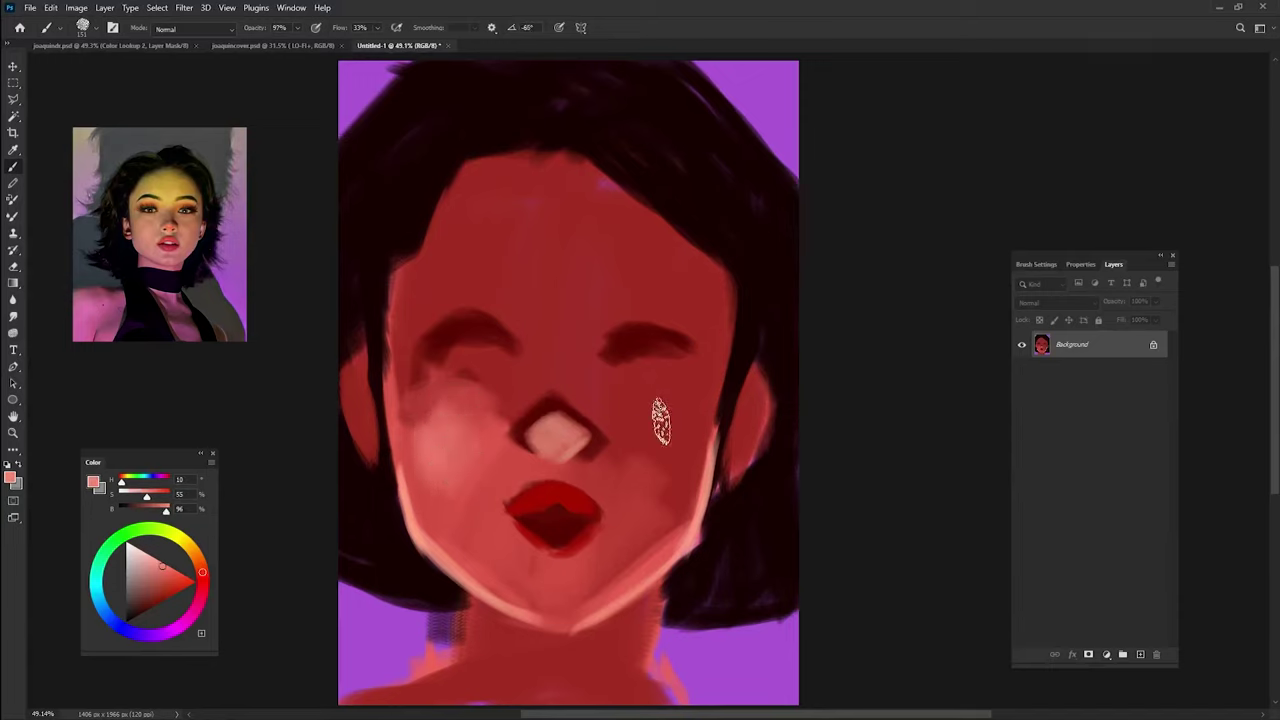
pyautogui.hotkey('shift', 'Left')
pyautogui.hotkey('shift', 'Left')
pyautogui.hotkey('shift', 'Left')
pyautogui.moveTo(651, 423)
pyautogui.mouseDown()
pyautogui.moveTo(680, 428)
pyautogui.moveTo(657, 487)
pyautogui.mouseUp()
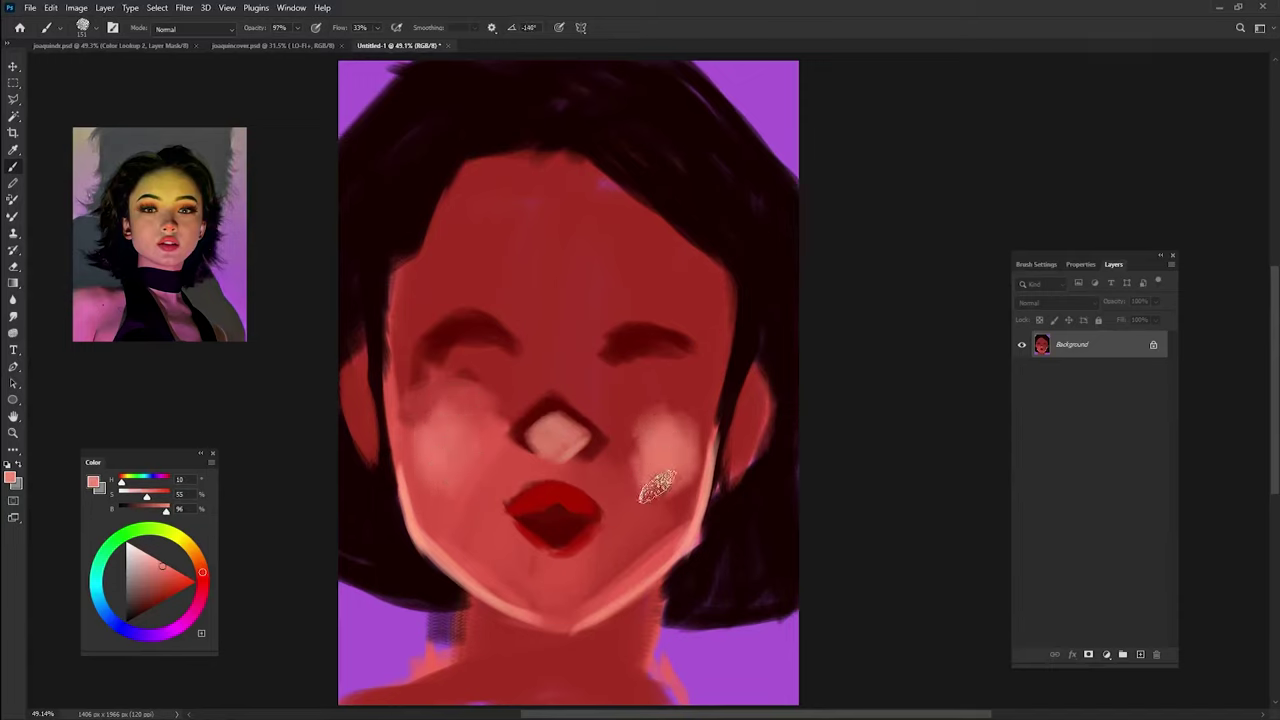
# - Darken the lower lip and mouth with the sampled dark lip red
pyautogui.keyDown('alt'); pyautogui.click(566, 532); pyautogui.keyUp('alt')
pyautogui.hotkey('shift', 'Left')
pyautogui.hotkey('shift', 'Left')
pyautogui.hotkey('shift', 'Left')
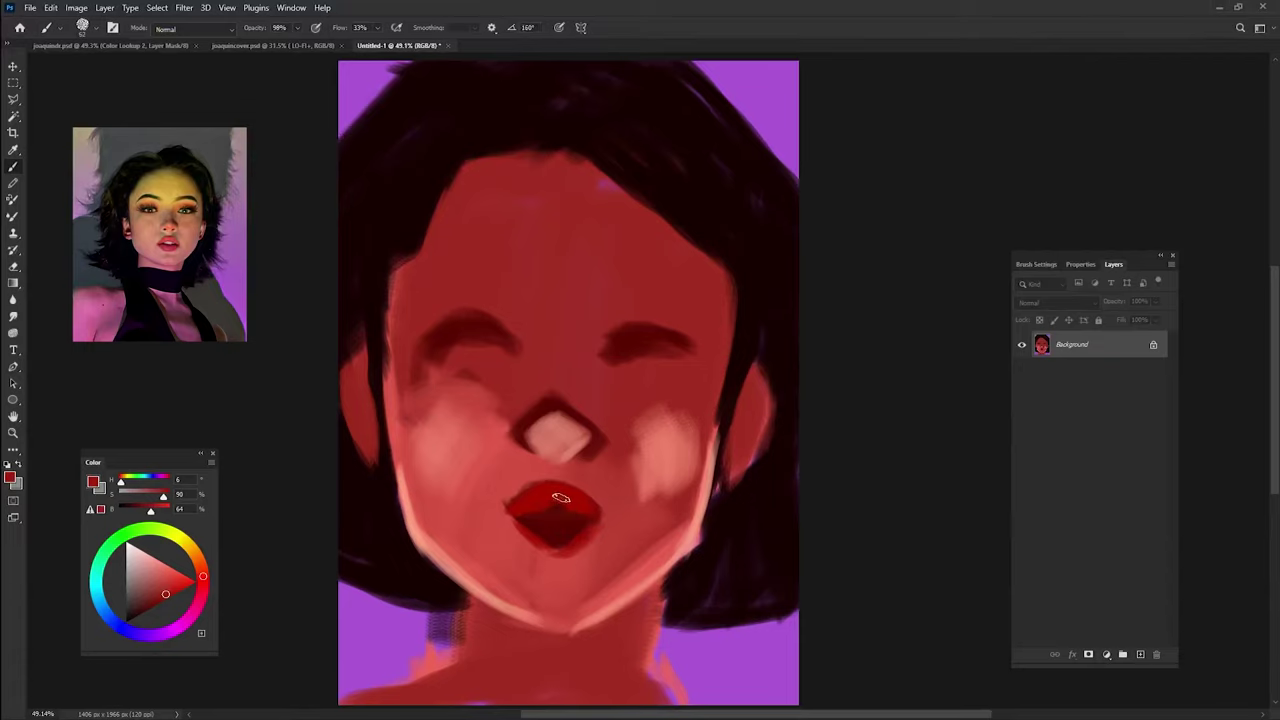
pyautogui.keyDown('alt'); pyautogui.click(560, 520); pyautogui.keyUp('alt')
pyautogui.moveTo(590, 515); pyautogui.dragTo(528, 530)
# - Repaint the lower lip darker and lighten the skin just below it
pyautogui.keyDown('alt'); pyautogui.click(540, 528); pyautogui.keyUp('alt')
pyautogui.hotkey('shift', 'Right')
pyautogui.hotkey('shift', 'Right')
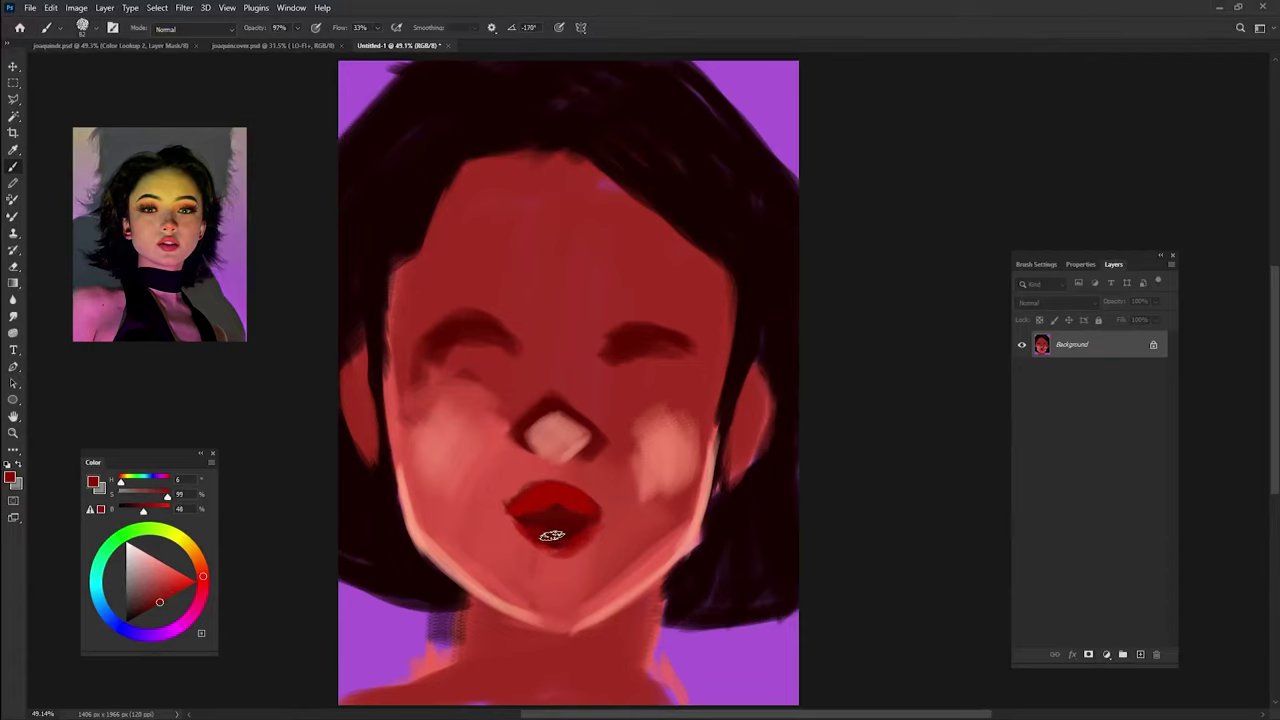
pyautogui.moveTo(556, 541)
pyautogui.mouseDown()
pyautogui.moveTo(567, 550)
pyautogui.moveTo(528, 524)
pyautogui.moveTo(600, 536)
pyautogui.mouseUp()
pyautogui.keyDown('alt'); pyautogui.click(575, 560); pyautogui.keyUp('alt')
pyautogui.moveTo(531, 557)
pyautogui.mouseDown()
pyautogui.moveTo(590, 540)
pyautogui.moveTo(563, 572)
pyautogui.mouseUp()
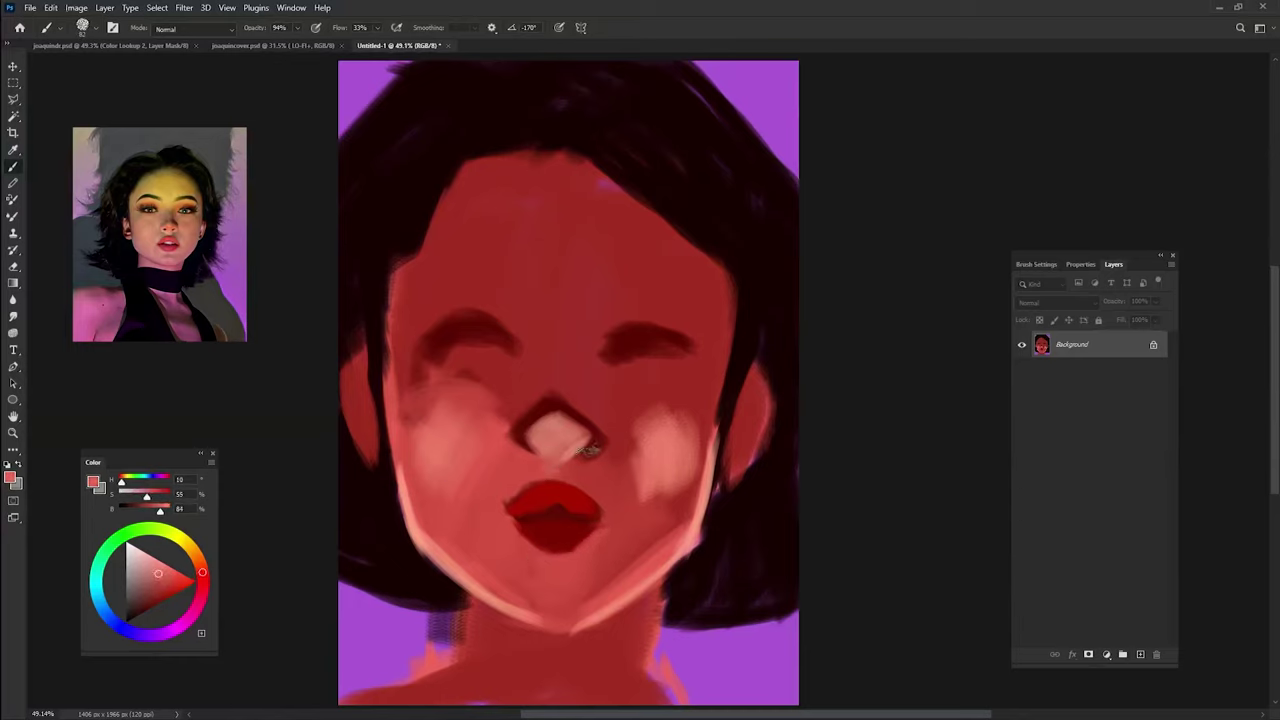
# - Shrink the brush and resample the dark lip red at 91% opacity
pyautogui.keyDown('alt'); pyautogui.click(588, 448); pyautogui.keyUp('alt')
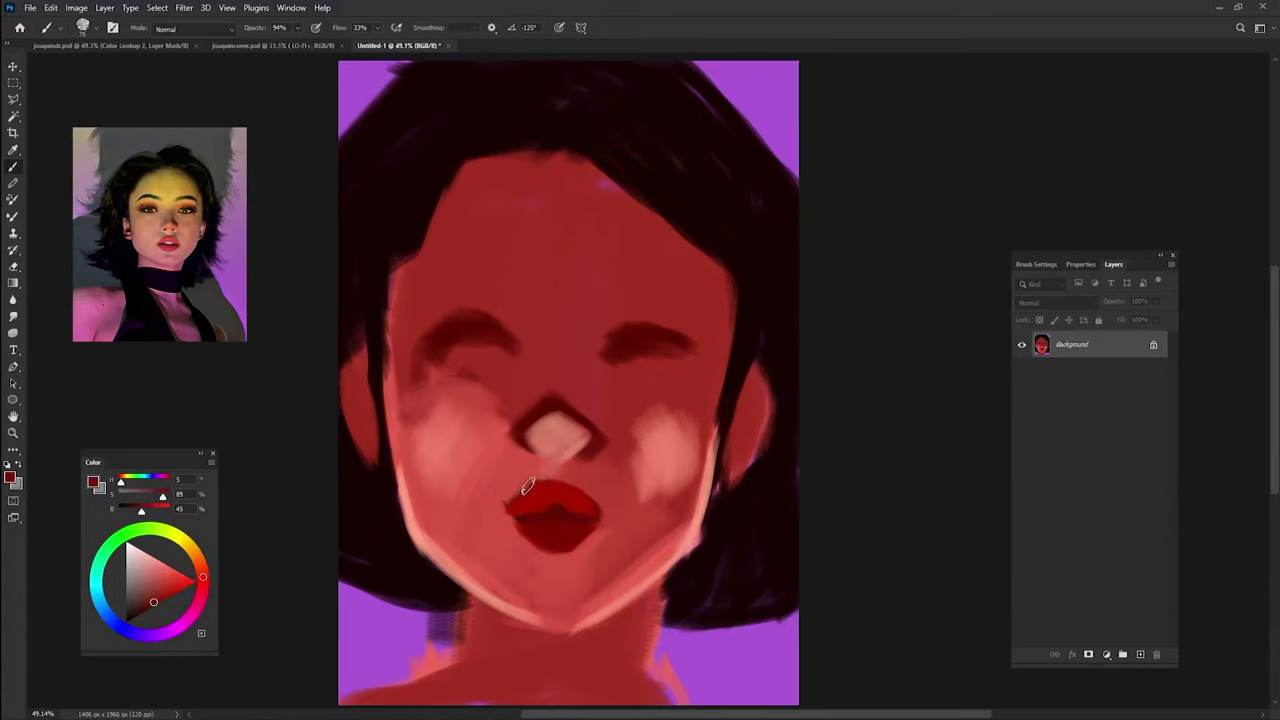
pyautogui.moveTo(522, 498); pyautogui.dragTo(511, 504)
pyautogui.moveTo(600, 517); pyautogui.dragTo(594, 482)
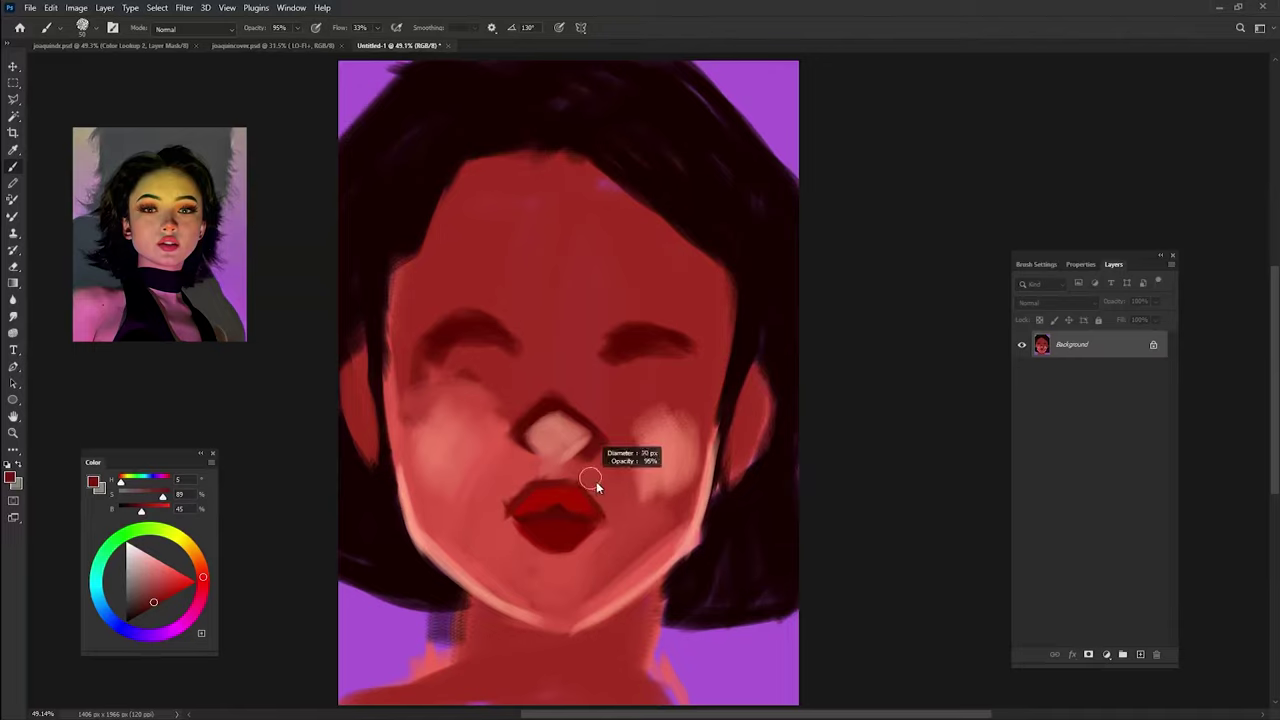
pyautogui.keyDown('alt'); pyautogui.click(513, 519); pyautogui.keyUp('alt')
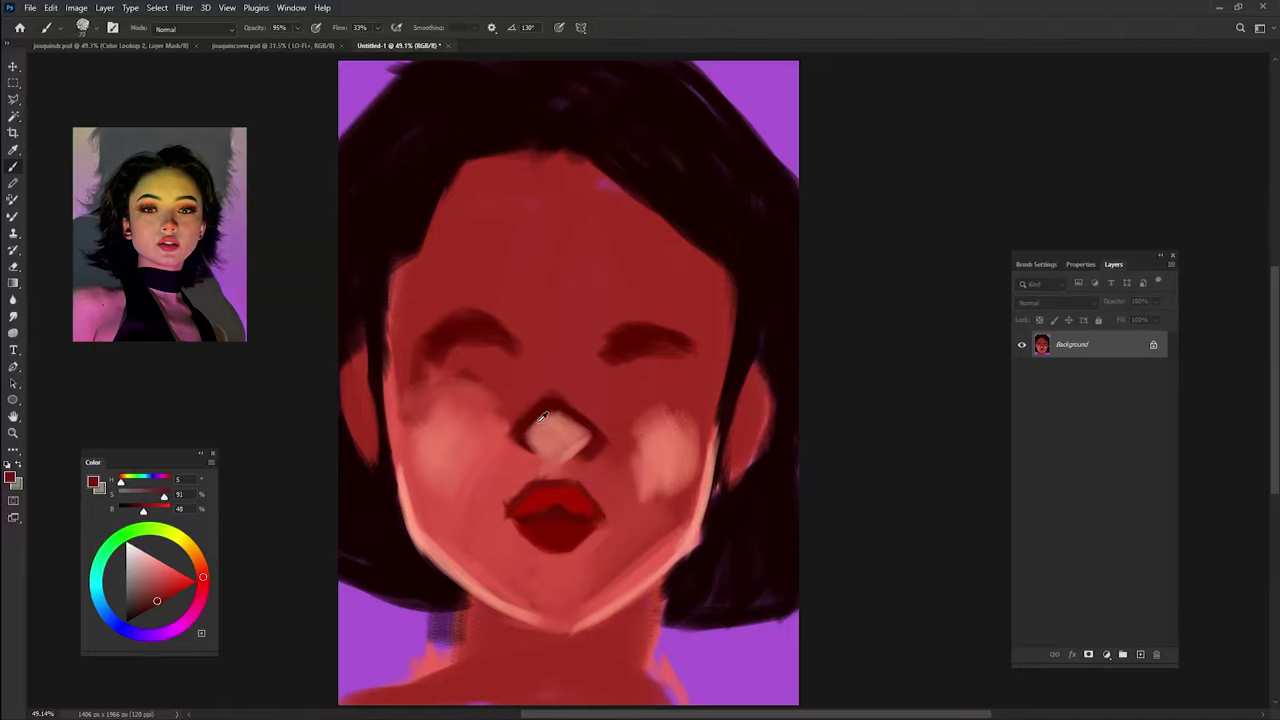
pyautogui.keyDown('alt'); pyautogui.click(514, 514); pyautogui.keyUp('alt')
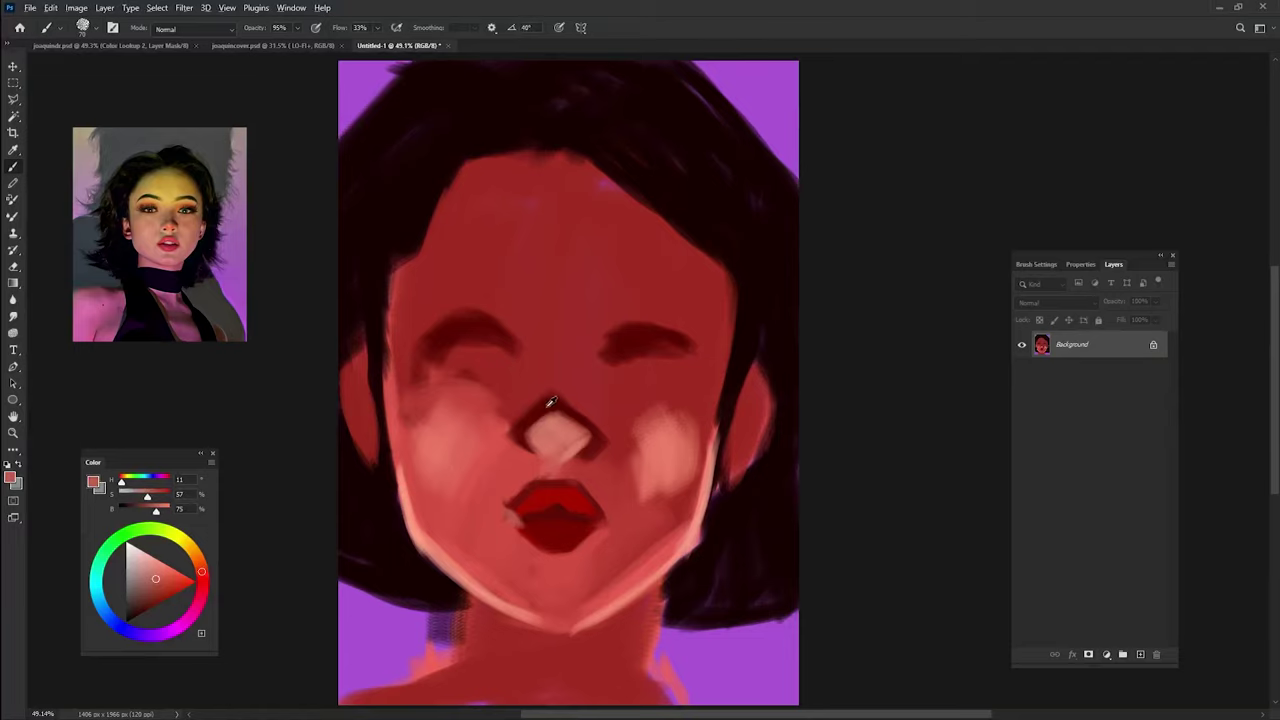
pyautogui.keyDown('alt'); pyautogui.click(545, 515); pyautogui.keyUp('alt')
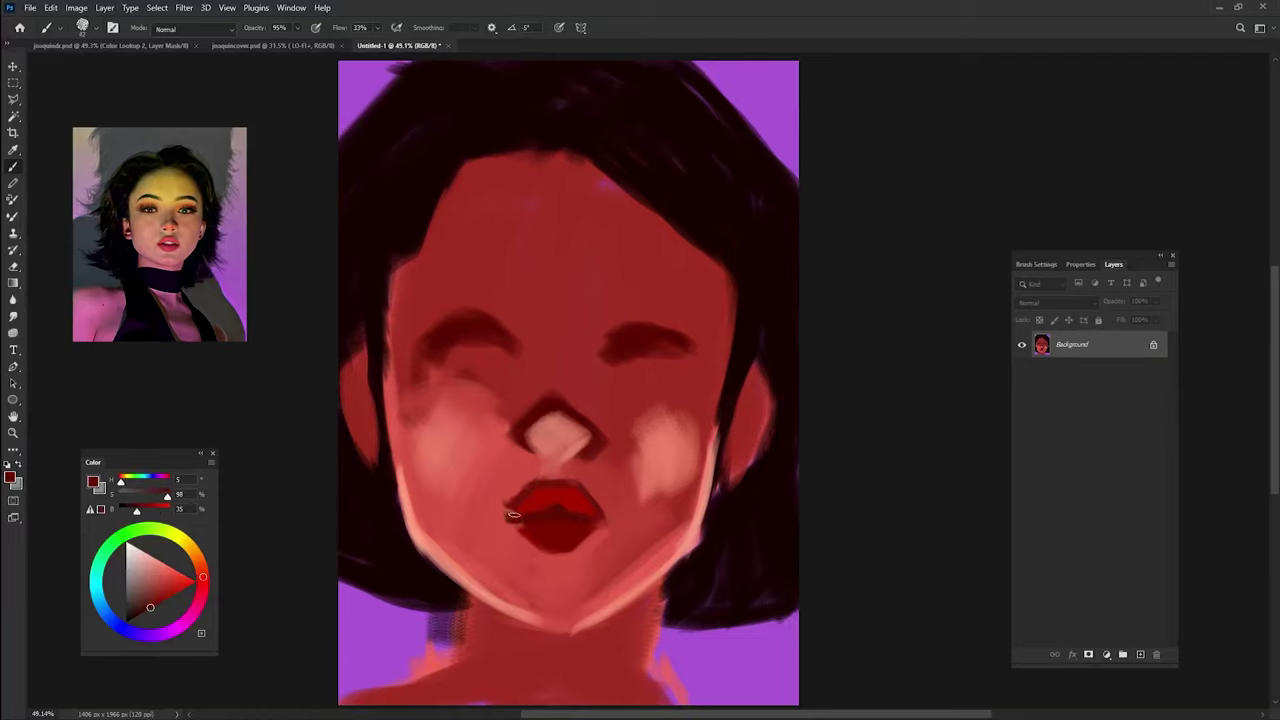
pyautogui.press('9')
pyautogui.press('1')
# - Sample cheek skin tones at 93% opacity and paint the chin under the lips lighter
pyautogui.keyDown('alt'); pyautogui.click(486, 366); pyautogui.keyUp('alt')
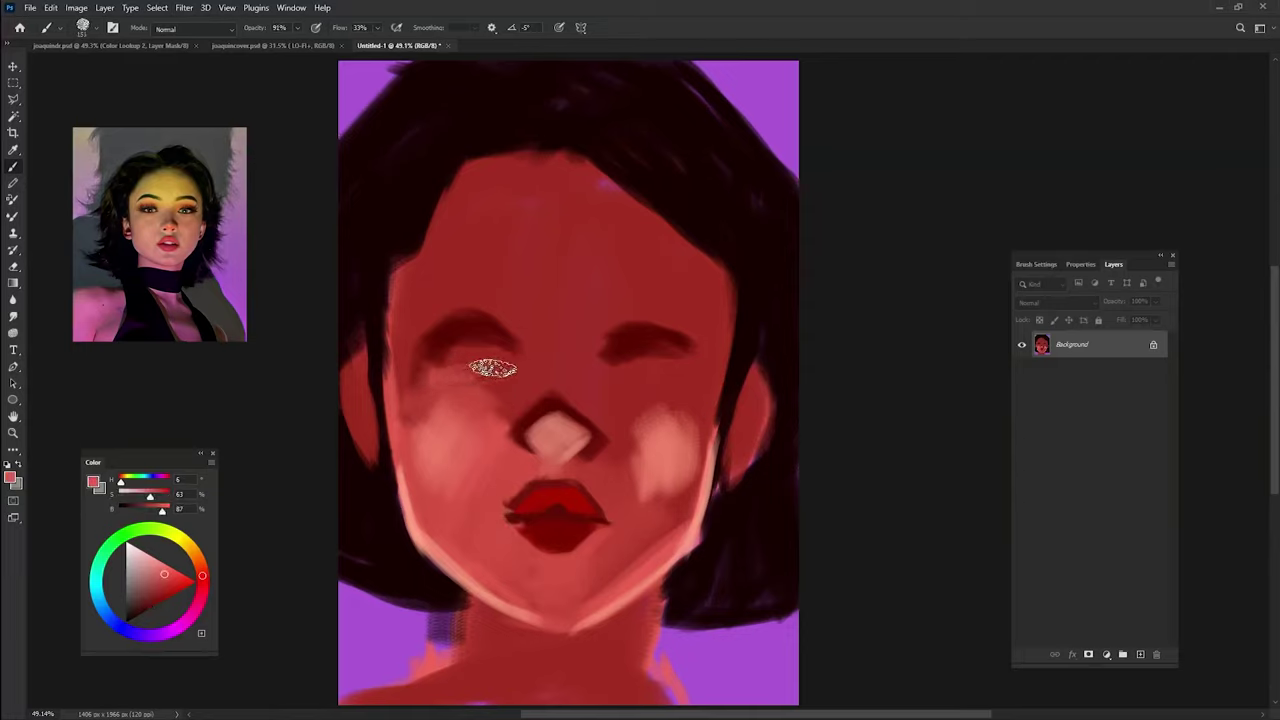
pyautogui.keyDown('alt'); pyautogui.click(429, 457); pyautogui.keyUp('alt')
pyautogui.keyDown('alt'); pyautogui.click(427, 506); pyautogui.keyUp('alt')
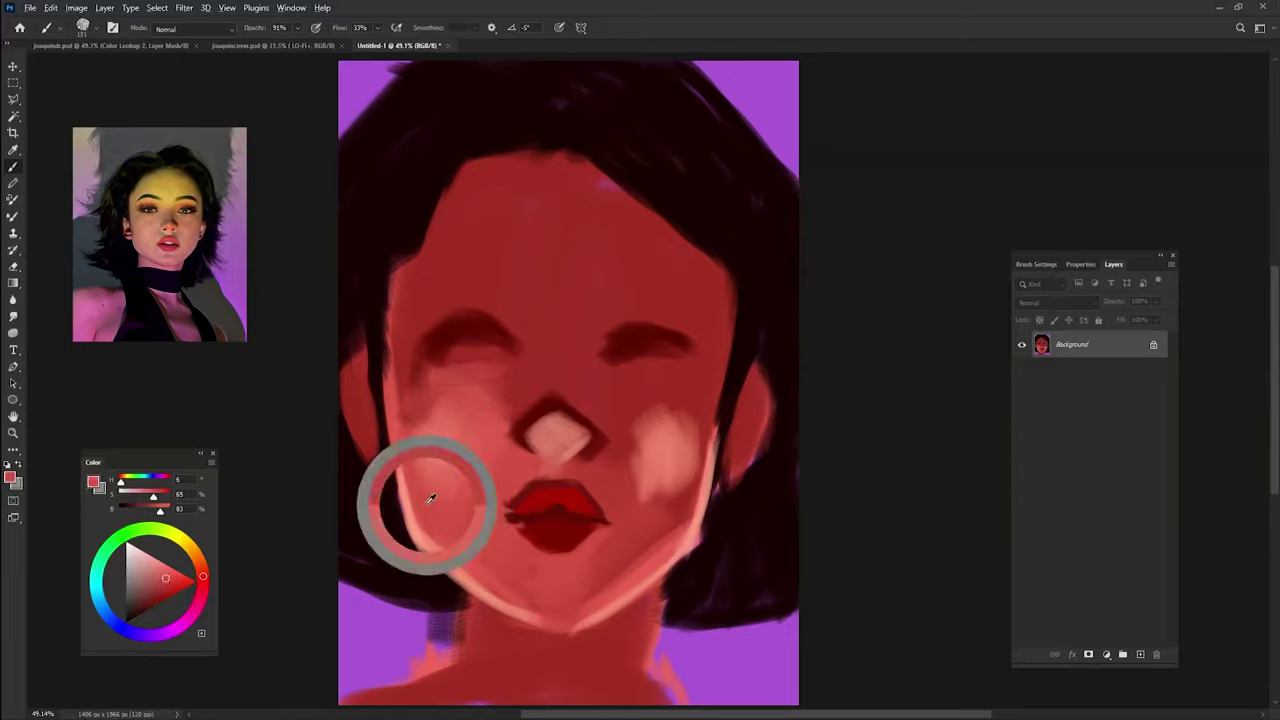
pyautogui.press('9')
pyautogui.press('3')
pyautogui.keyDown('alt'); pyautogui.click(472, 455); pyautogui.keyUp('alt')
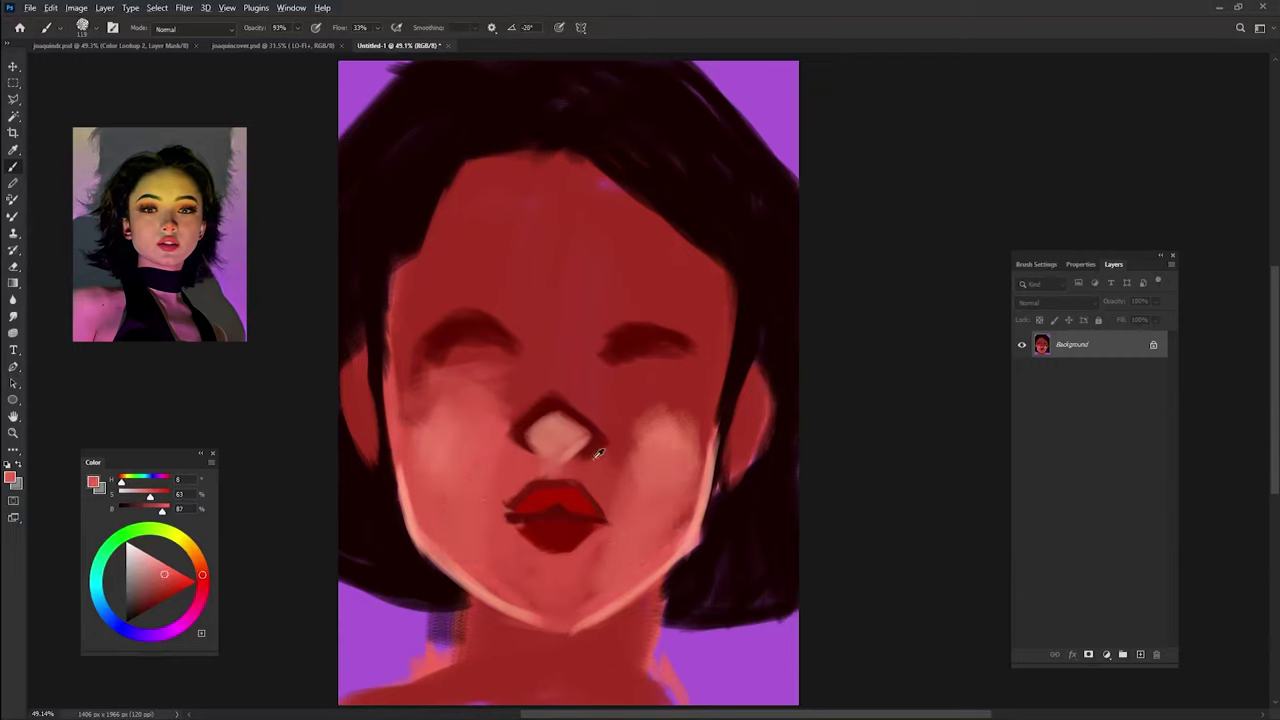
pyautogui.keyDown('alt'); pyautogui.click(528, 536); pyautogui.keyUp('alt')
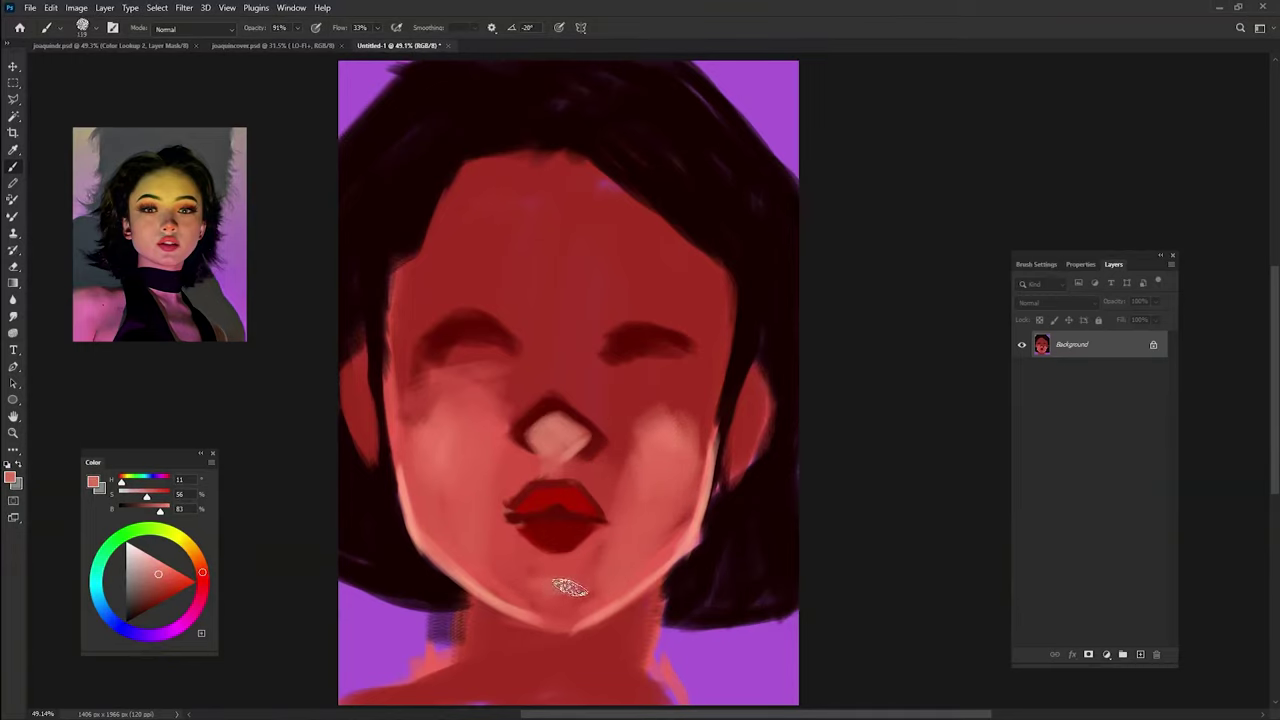
pyautogui.moveTo(570, 588)
pyautogui.mouseDown()
pyautogui.moveTo(590, 615)
pyautogui.moveTo(570, 615)
pyautogui.mouseUp()
pyautogui.keyDown('alt'); pyautogui.click(556, 589); pyautogui.keyUp('alt')
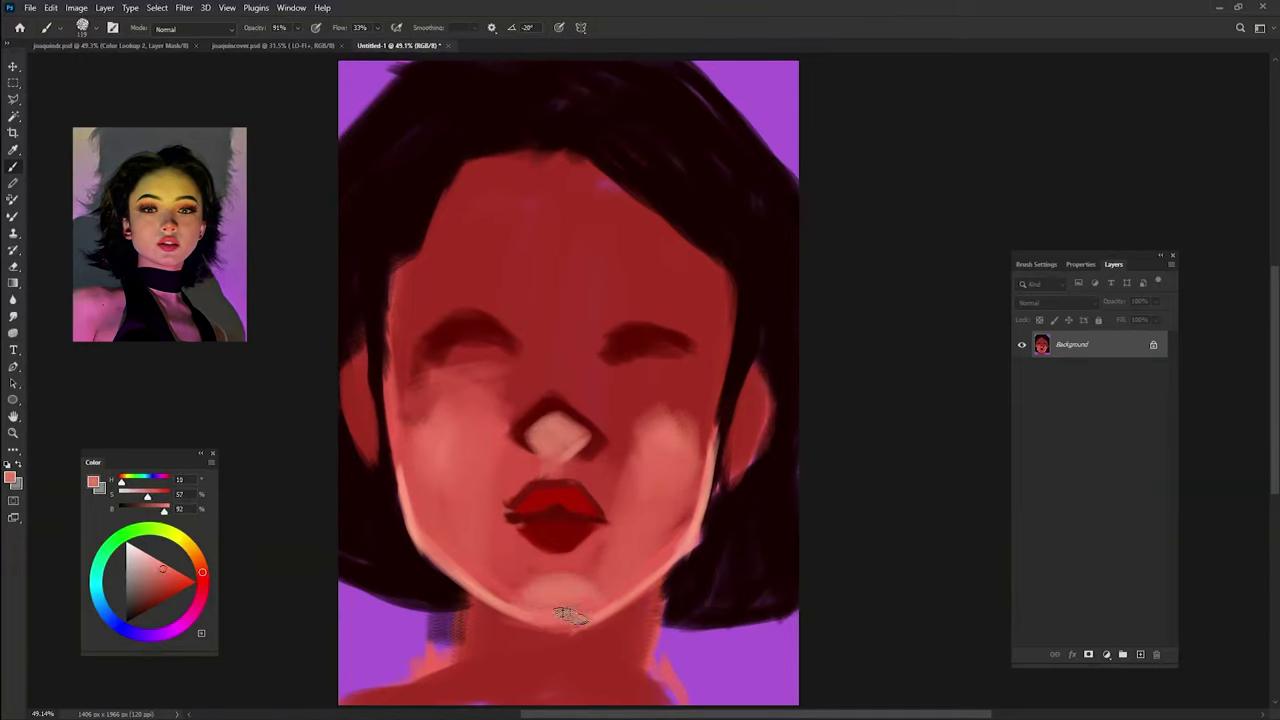
# - Shrink the brush and pick a darker saturated red for the nostrils
pyautogui.keyDown('alt'); pyautogui.click(643, 457); pyautogui.keyUp('alt')
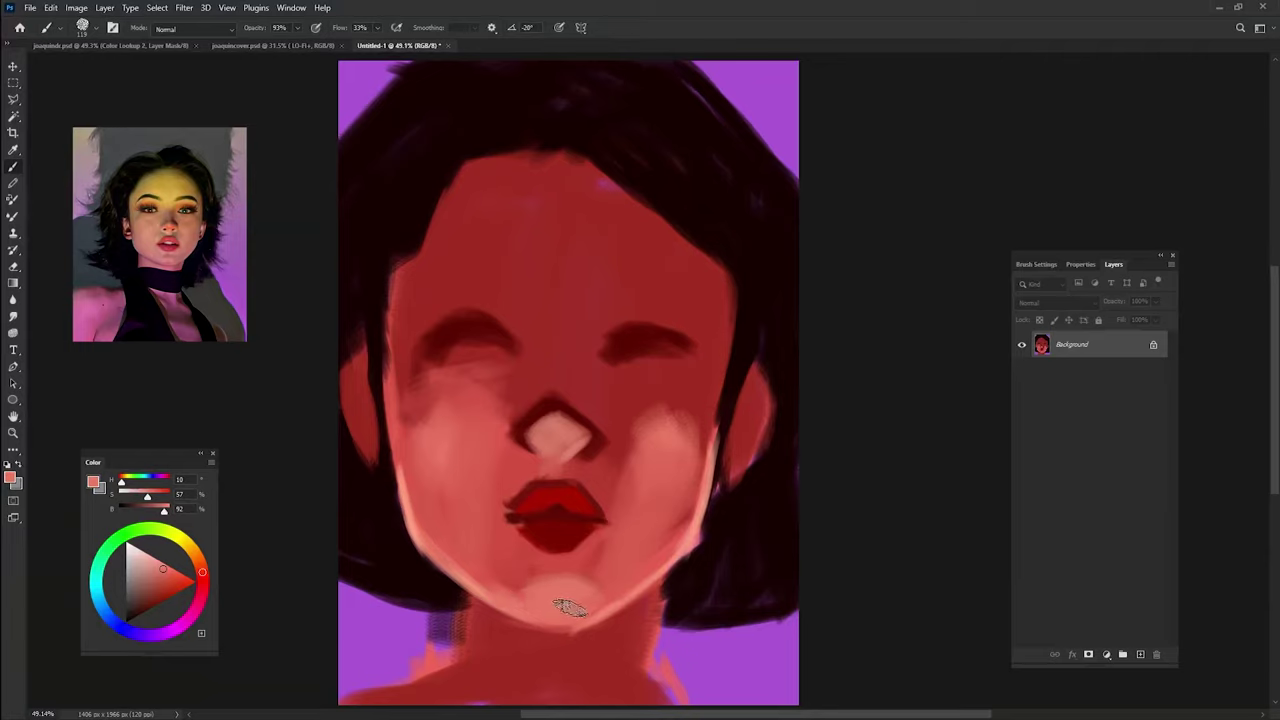
pyautogui.keyDown('alt'); pyautogui.rightClick(585, 478); pyautogui.keyUp('alt')
pyautogui.keyDown('alt'); pyautogui.click(592, 442); pyautogui.keyUp('alt')
pyautogui.keyDown('alt'); pyautogui.rightClick(546, 444); pyautogui.keyUp('alt')
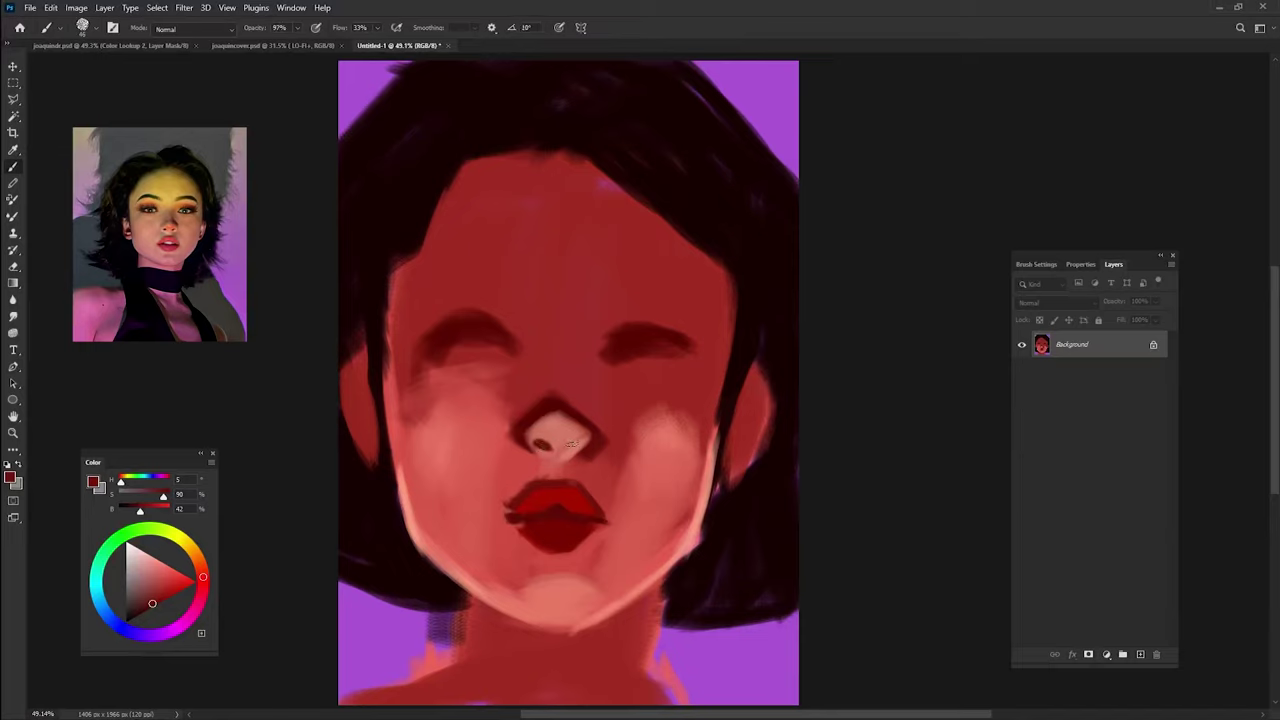
# - Shrink the brush and paint bright red onto the nose bridge
pyautogui.keyDown('alt'); pyautogui.rightClick(618, 432); pyautogui.keyUp('alt')
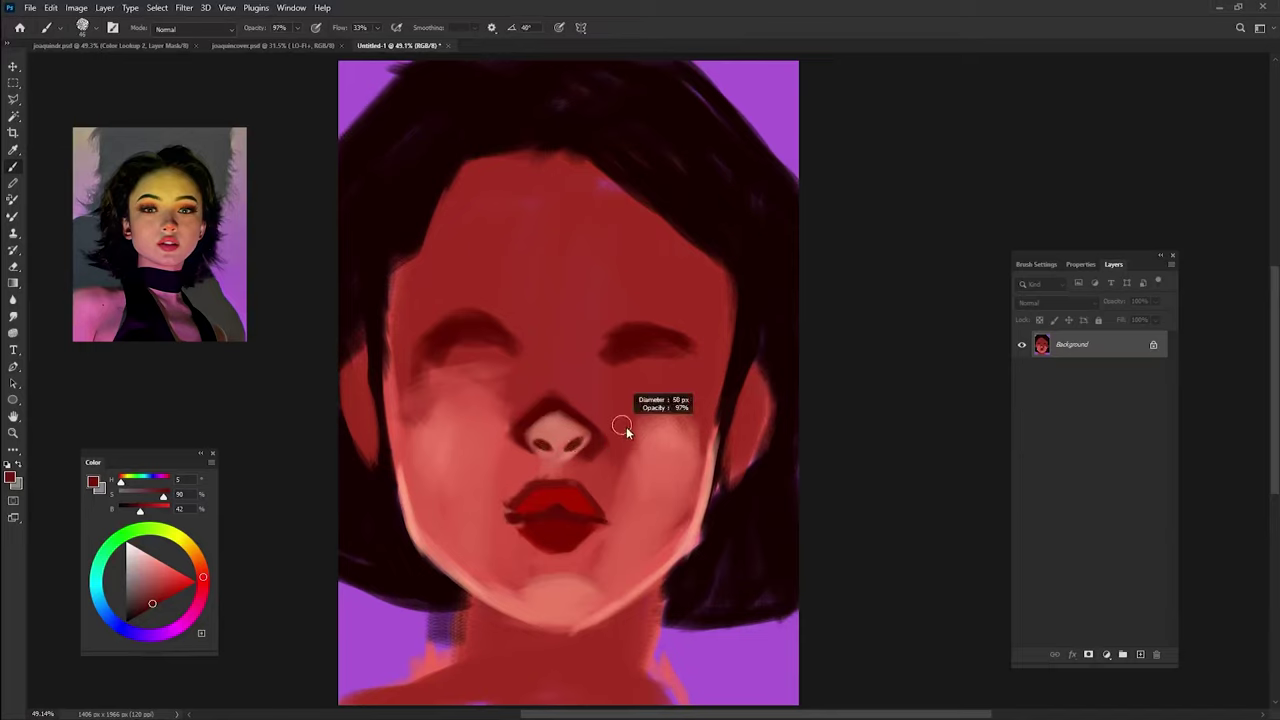
pyautogui.keyDown('alt'); pyautogui.rightClick(572, 472); pyautogui.keyUp('alt')
pyautogui.keyDown('alt'); pyautogui.click(557, 482); pyautogui.keyUp('alt')
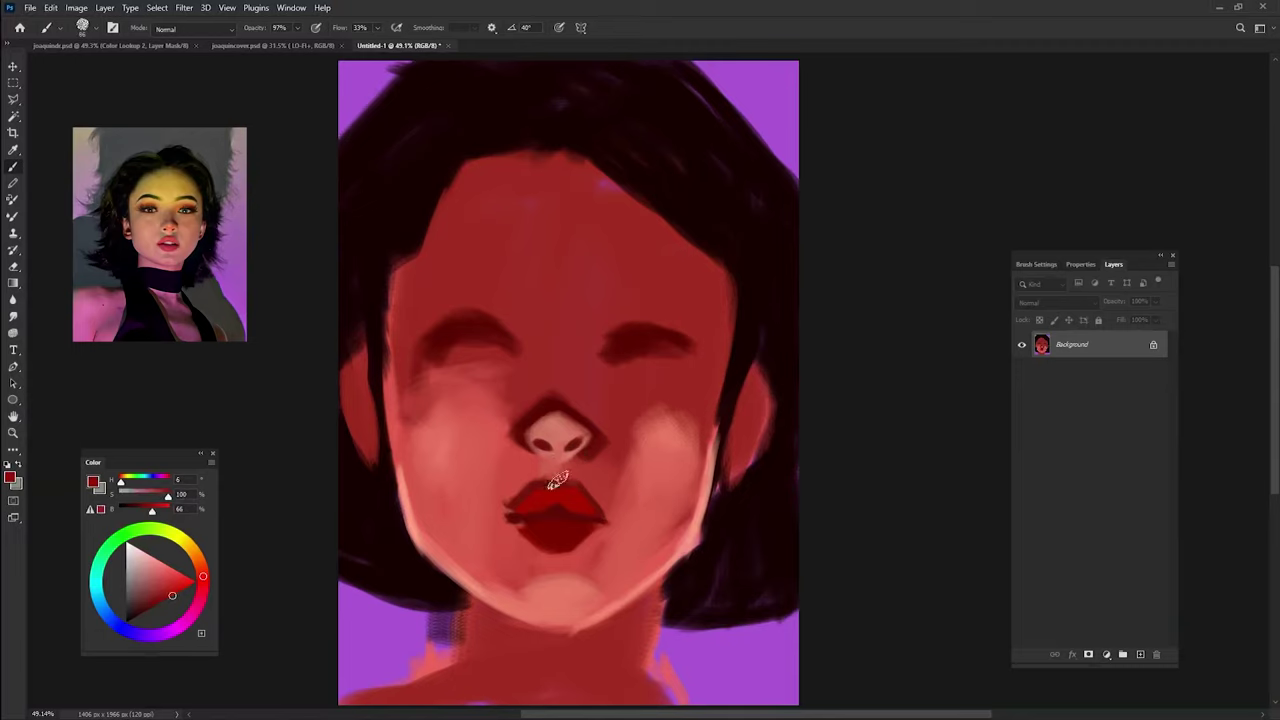
pyautogui.moveTo(540, 425); pyautogui.dragTo(568, 412)
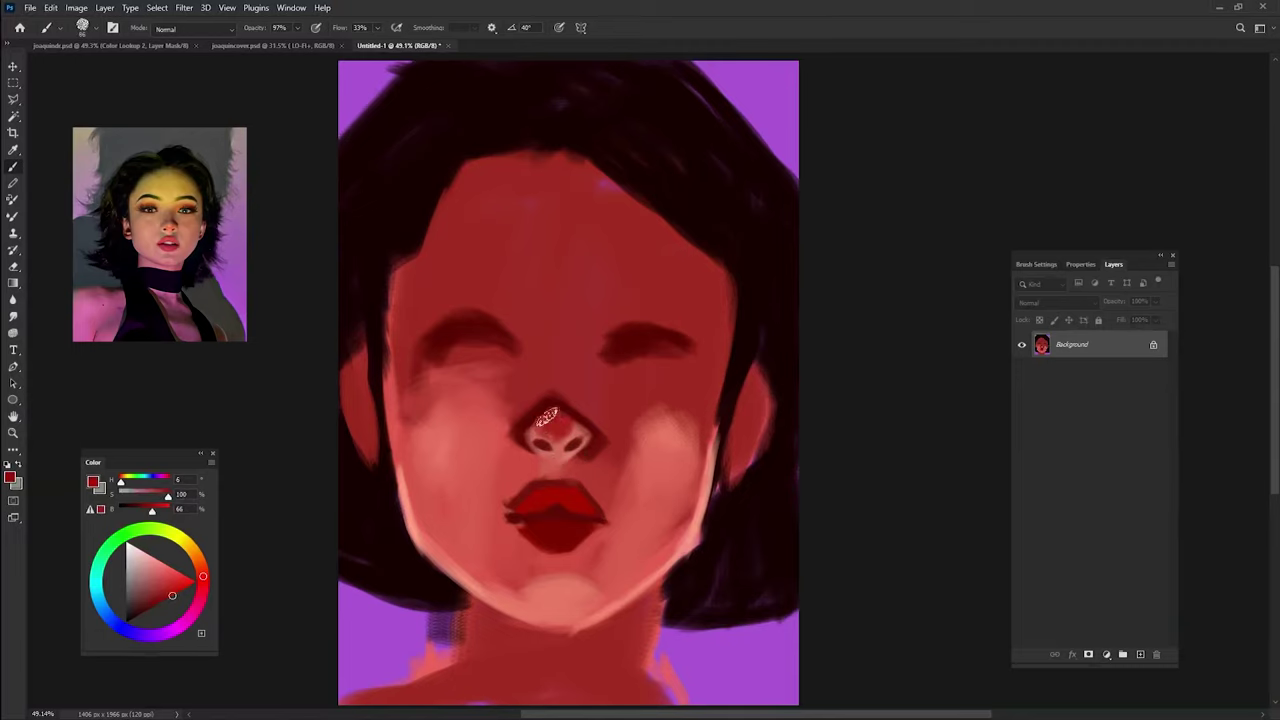
pyautogui.keyDown('alt'); pyautogui.click(563, 418); pyautogui.keyUp('alt')
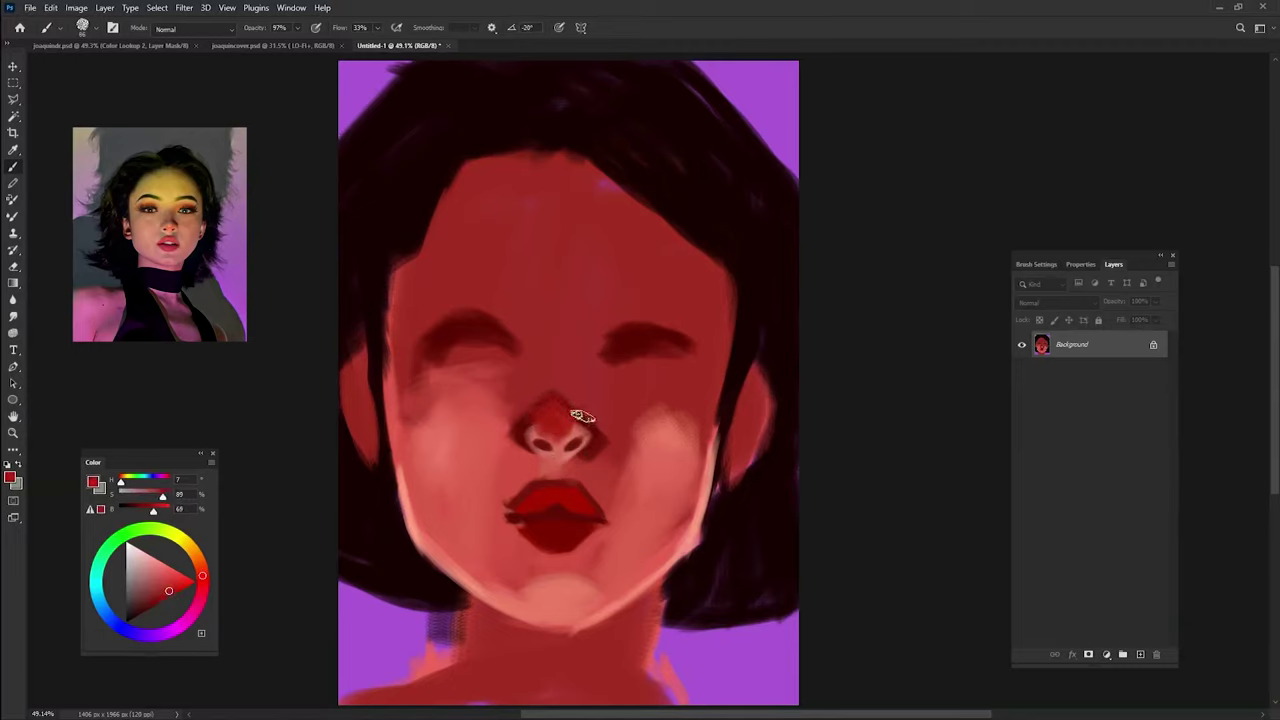
# - Shade the left side of the nose dark red and add a light pink stroke between the nostrils
pyautogui.keyDown('alt'); pyautogui.click(557, 390); pyautogui.keyUp('alt')
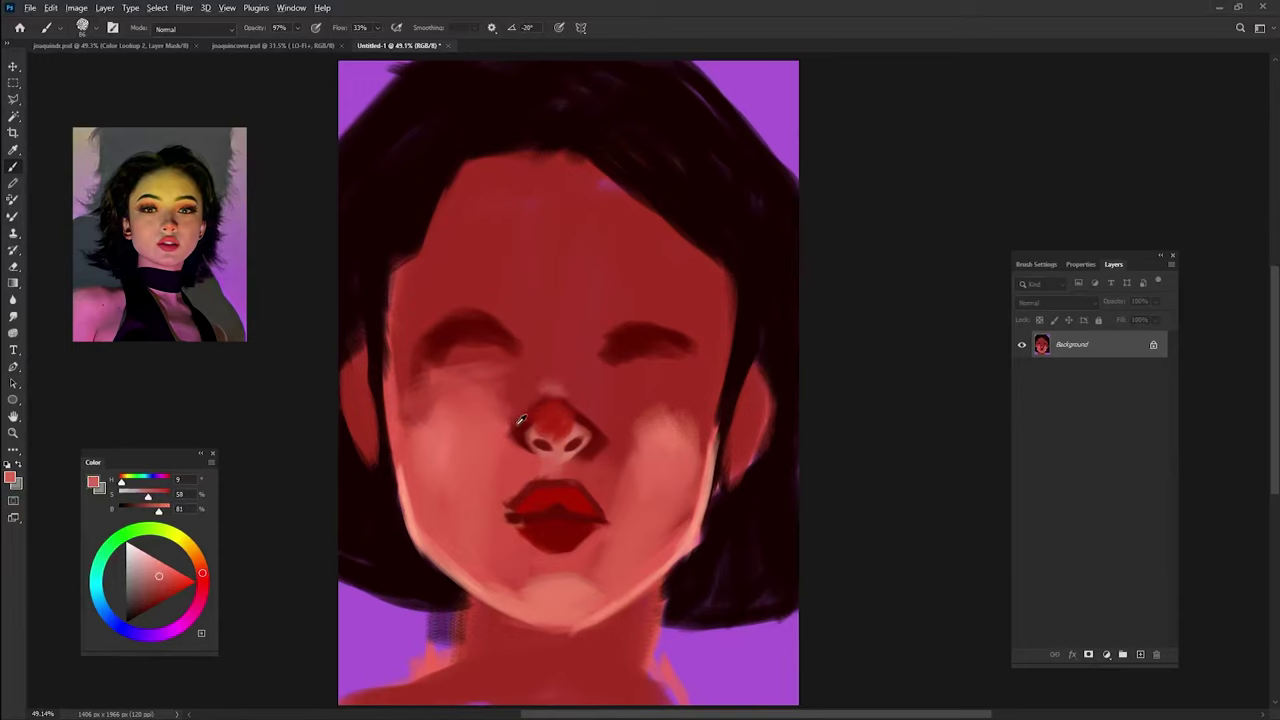
pyautogui.keyDown('alt'); pyautogui.click(520, 420); pyautogui.keyUp('alt')
pyautogui.moveTo(508, 394); pyautogui.dragTo(514, 406)
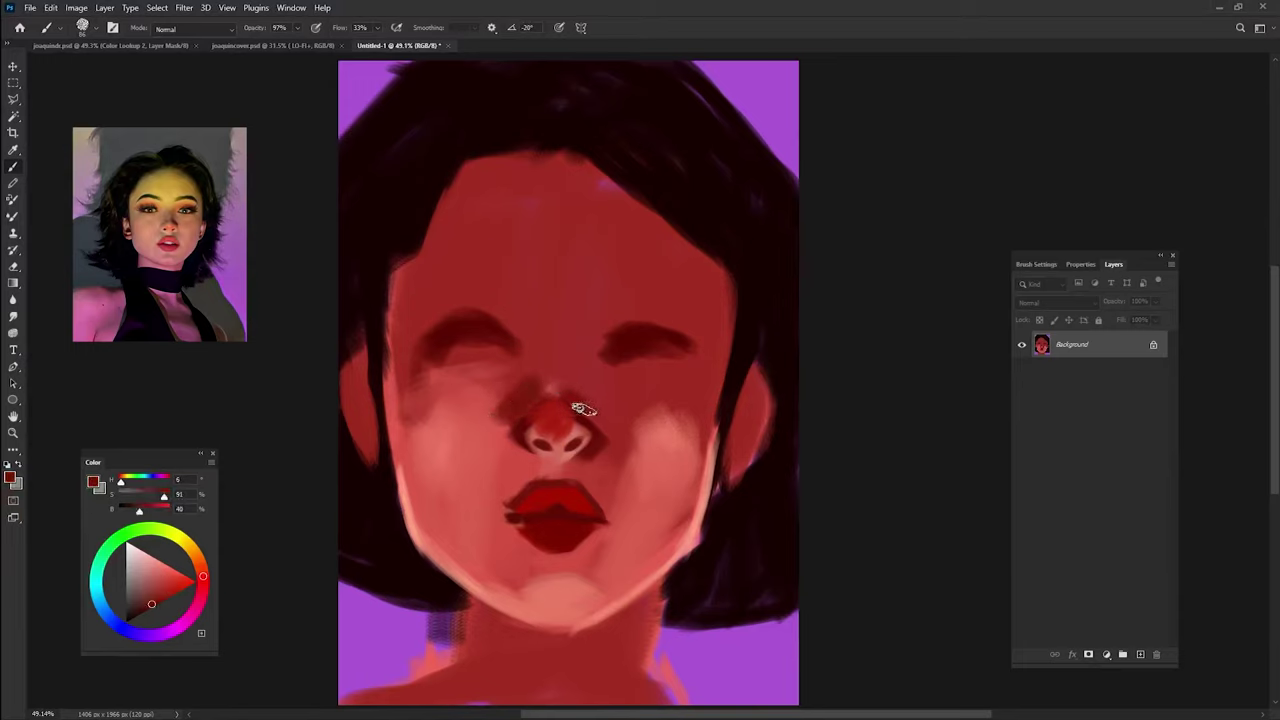
pyautogui.keyDown('alt'); pyautogui.click(550, 436); pyautogui.keyUp('alt')
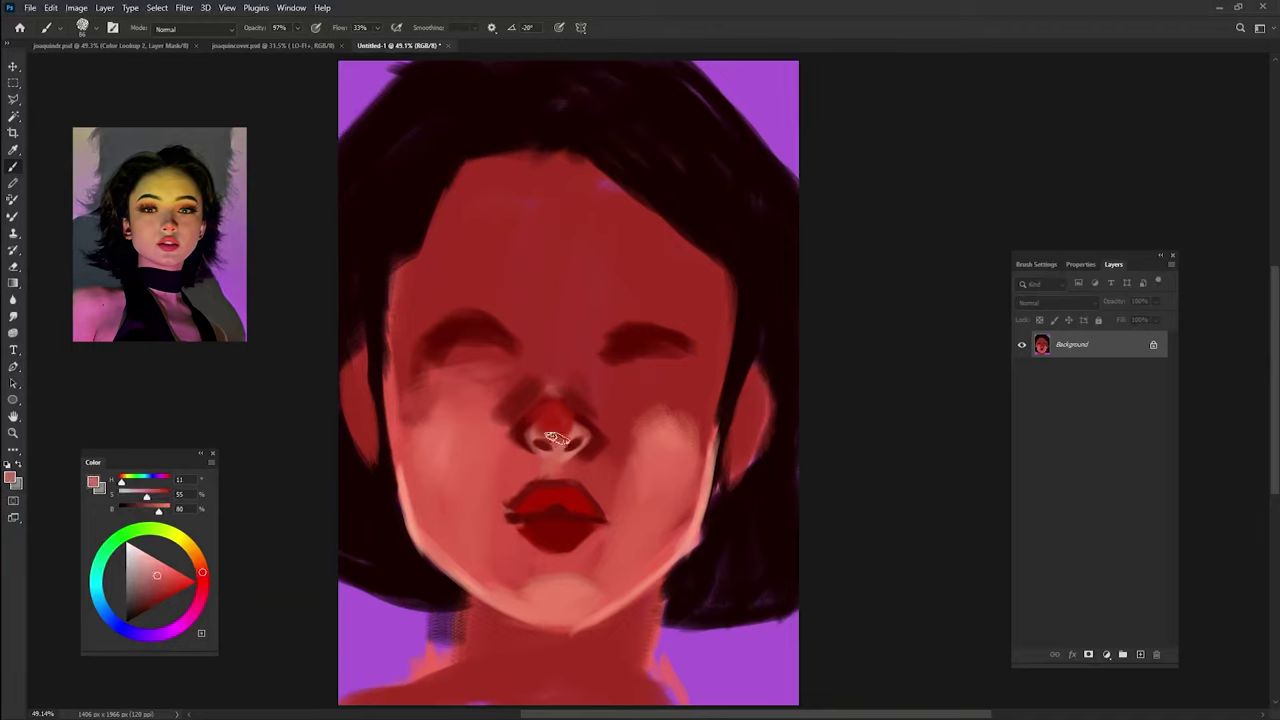
pyautogui.moveTo(546, 441); pyautogui.dragTo(565, 440)
# - Sample several nose and skin reds, then lightly paint the cheek beside the nose
pyautogui.keyDown('alt'); pyautogui.click(560, 405); pyautogui.keyUp('alt')
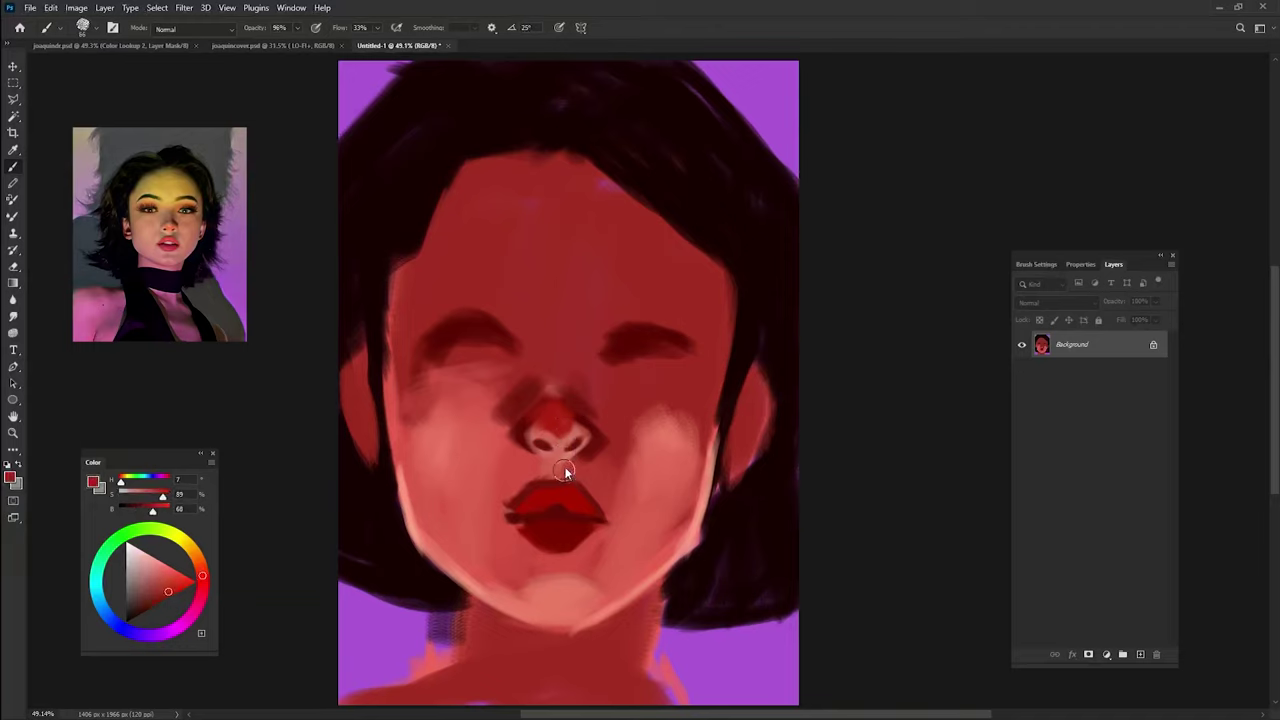
pyautogui.keyDown('alt'); pyautogui.click(583, 450); pyautogui.keyUp('alt')
pyautogui.keyDown('alt'); pyautogui.click(562, 470); pyautogui.keyUp('alt')
pyautogui.keyDown('alt'); pyautogui.click(549, 461); pyautogui.keyUp('alt')
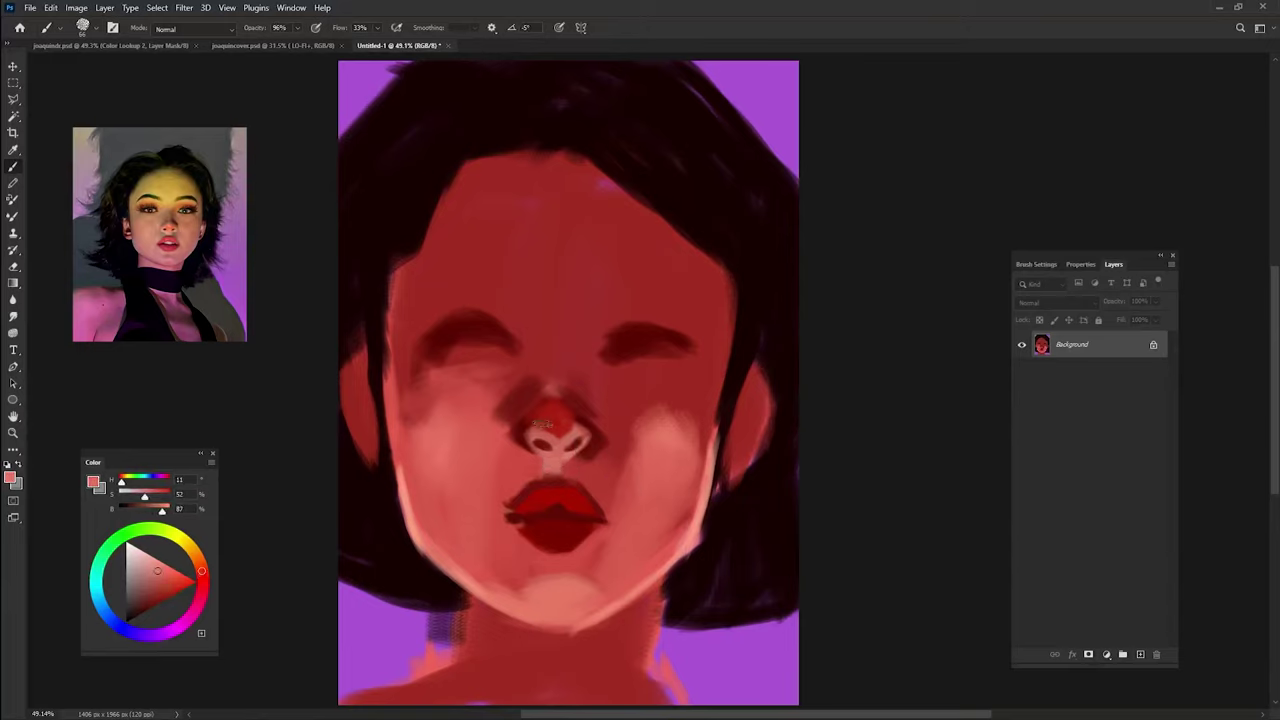
pyautogui.keyDown('alt'); pyautogui.click(566, 445); pyautogui.keyUp('alt')
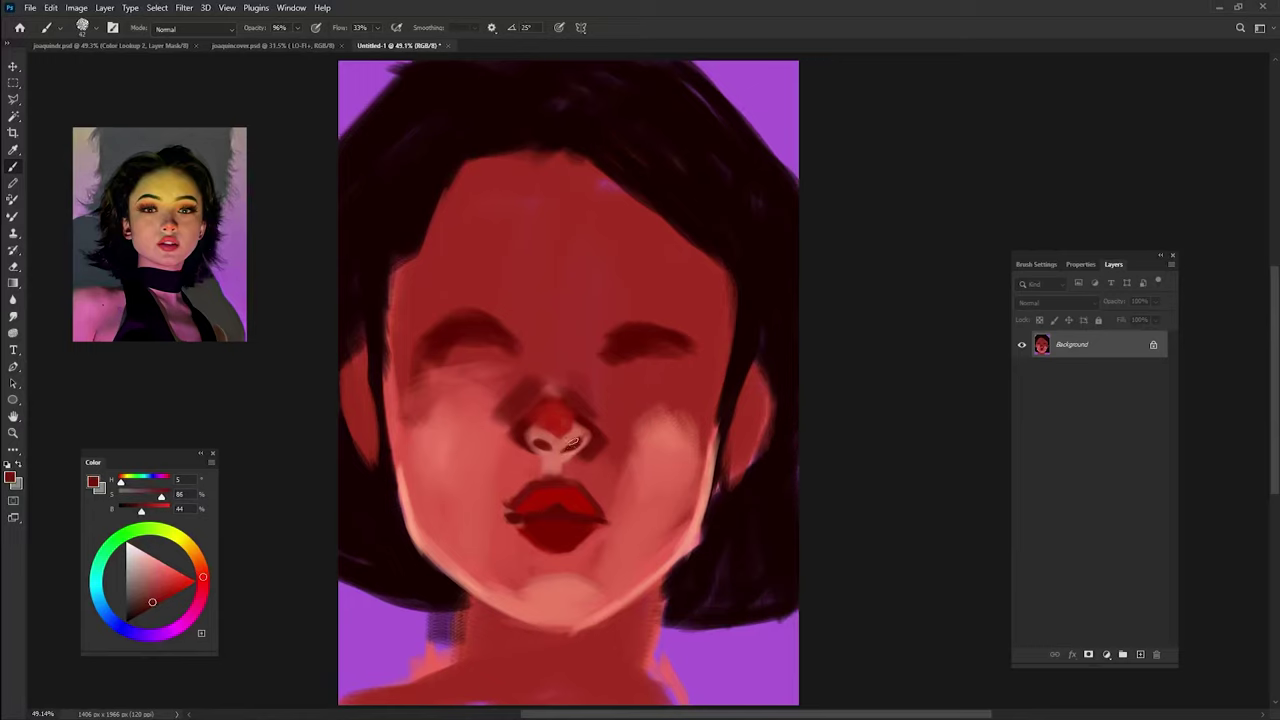
pyautogui.keyDown('alt'); pyautogui.click(575, 435); pyautogui.keyUp('alt')
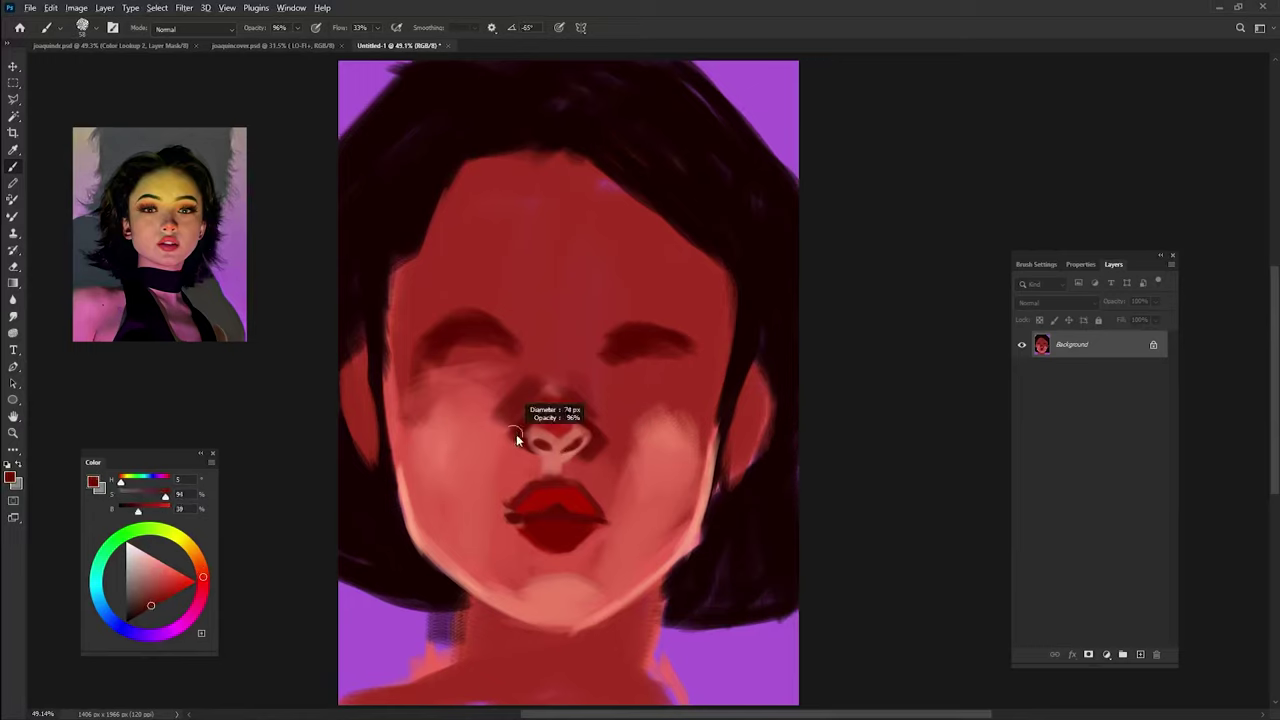
pyautogui.keyDown('alt'); pyautogui.click(486, 440); pyautogui.keyUp('alt')
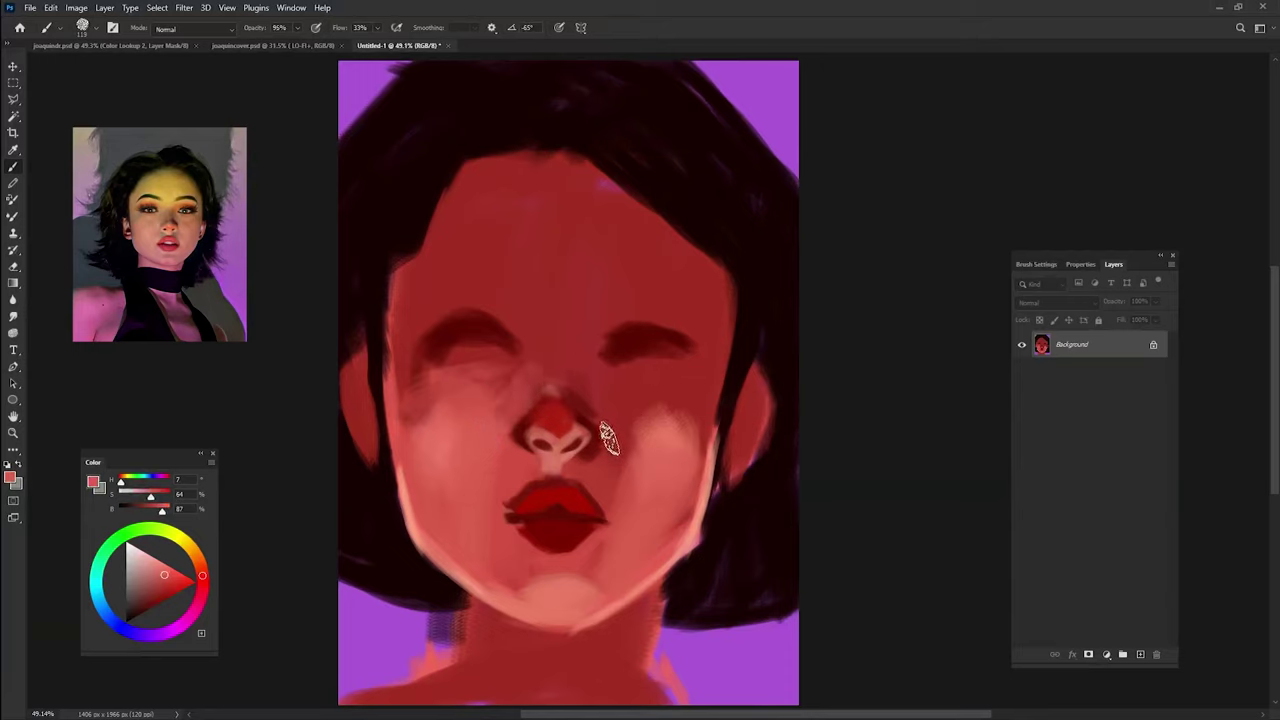
pyautogui.moveTo(580, 463); pyautogui.dragTo(622, 440)
# - Lightly paint the right cheek and add a dark stroke beside the right nostril
pyautogui.keyDown('alt'); pyautogui.click(495, 460); pyautogui.keyUp('alt')
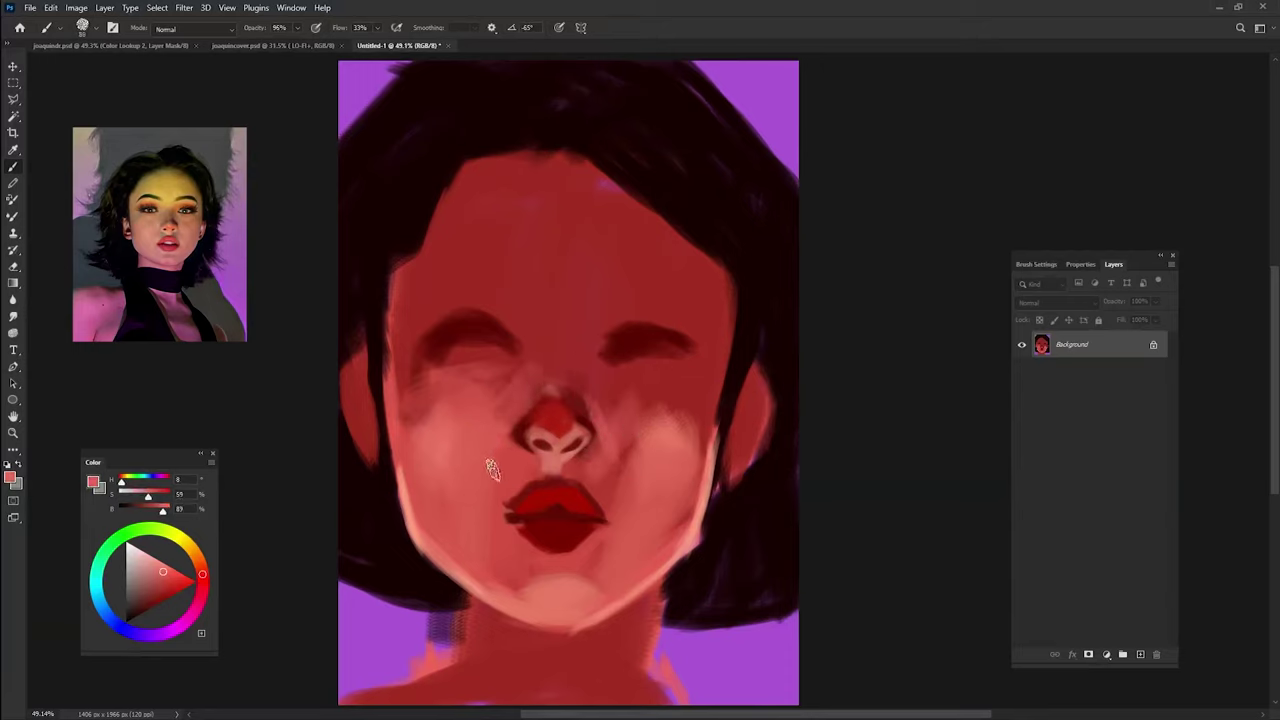
pyautogui.keyDown('alt'); pyautogui.click(415, 522); pyautogui.keyUp('alt')
pyautogui.moveTo(605, 470)
pyautogui.mouseDown()
pyautogui.moveTo(591, 458)
pyautogui.moveTo(598, 442)
pyautogui.moveTo(586, 458)
pyautogui.mouseUp()
pyautogui.keyDown('alt'); pyautogui.click(592, 438); pyautogui.keyUp('alt')
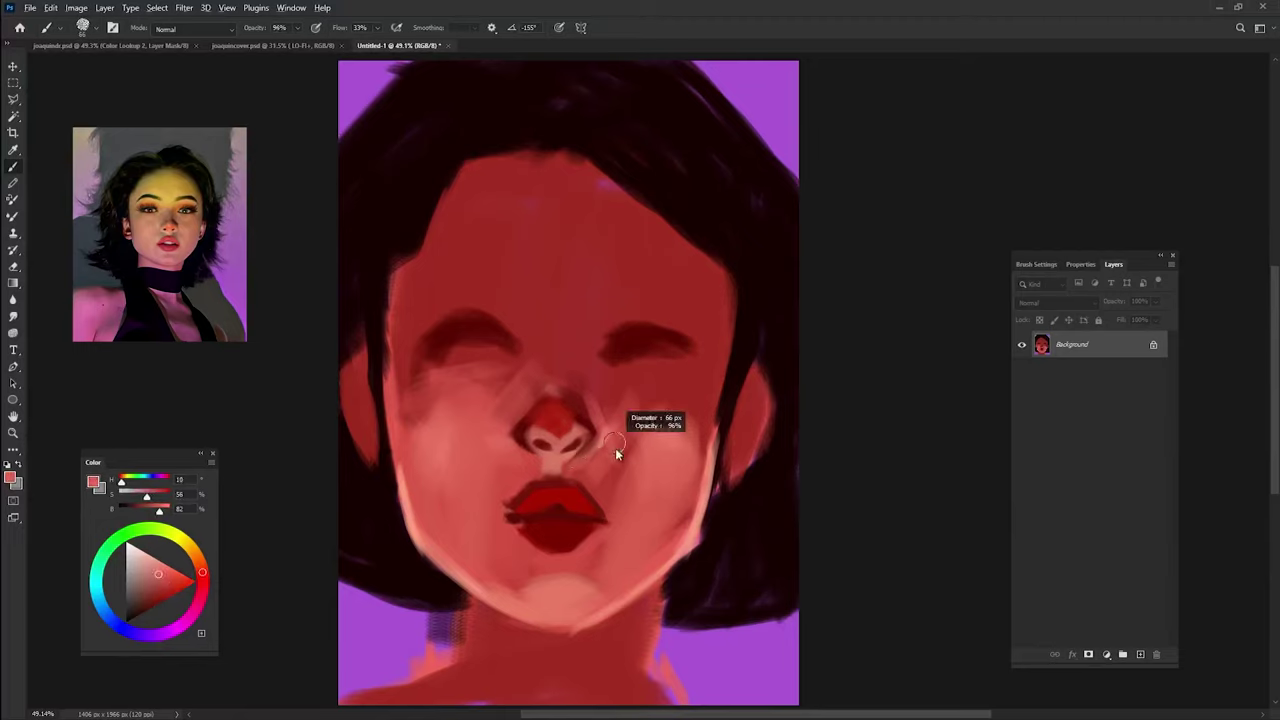
pyautogui.keyDown('alt'); pyautogui.click(569, 456); pyautogui.keyUp('alt')
pyautogui.moveTo(568, 450); pyautogui.dragTo(578, 467)
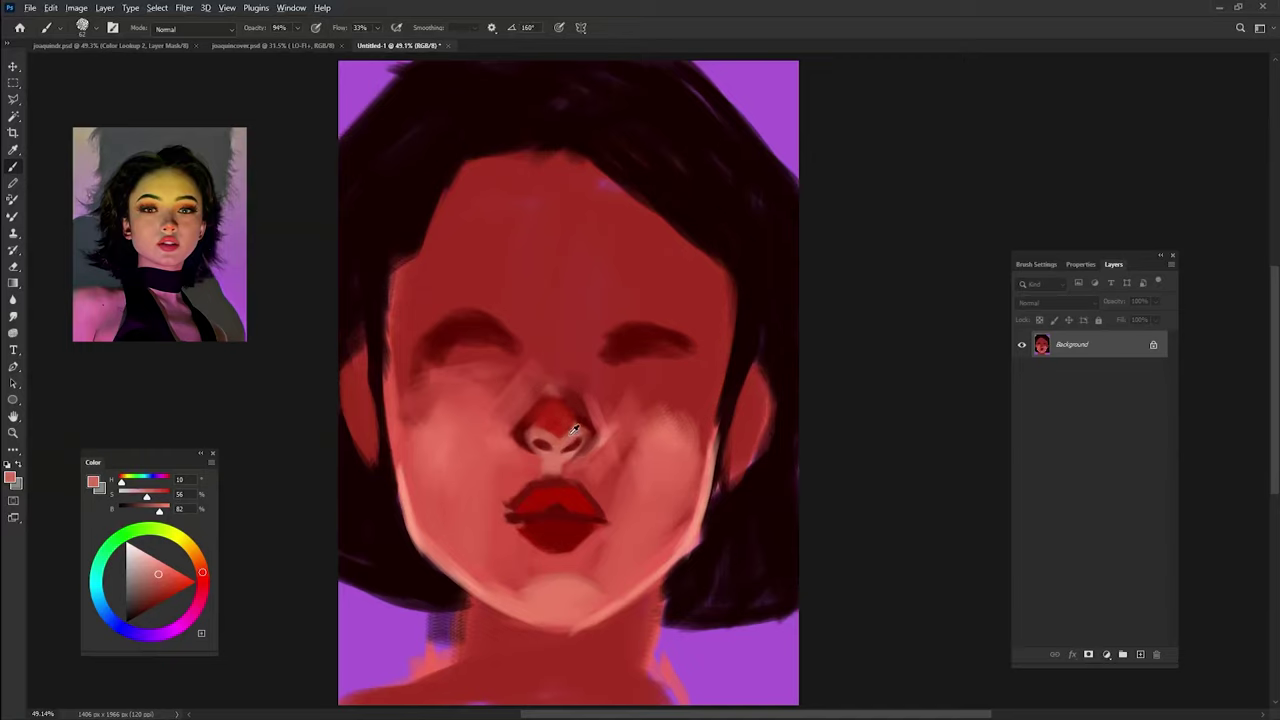
# - Pick a near-black red for deep shadows at about 94% brush opacity
pyautogui.keyDown('alt'); pyautogui.click(550, 428); pyautogui.keyUp('alt')
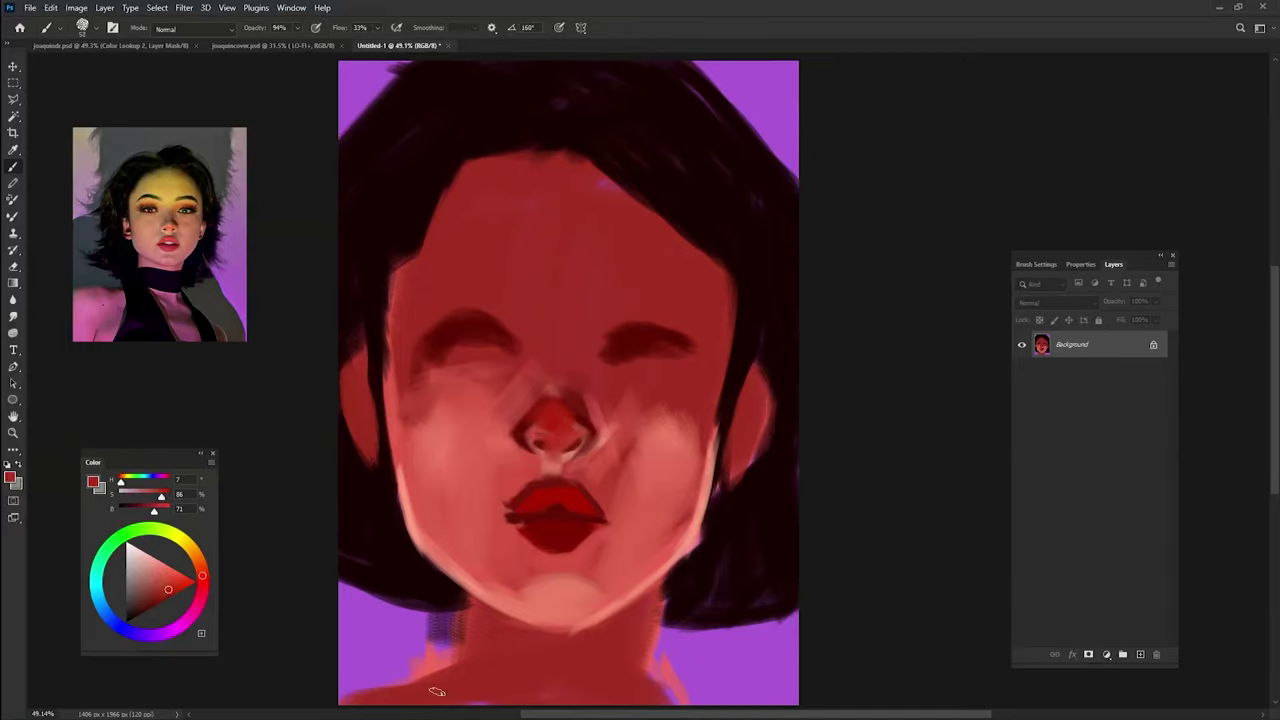
pyautogui.click(137, 615)
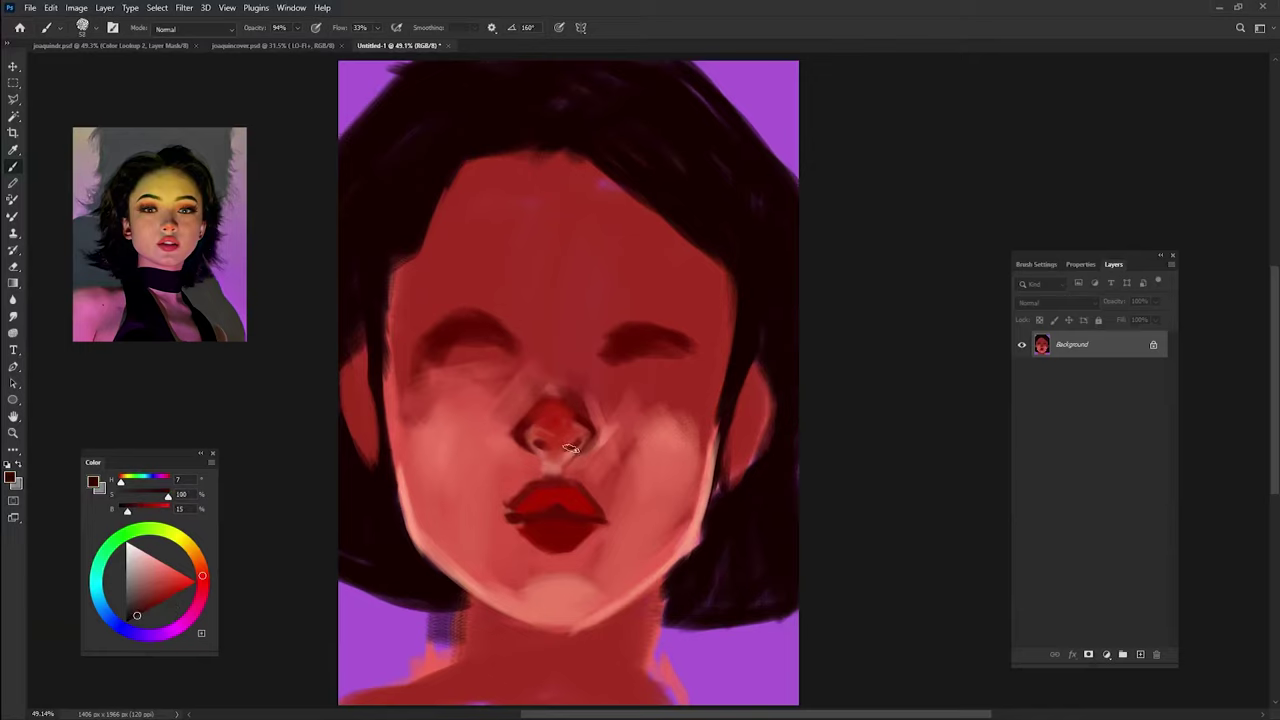
pyautogui.moveTo(583, 440); pyautogui.dragTo(569, 447)
pyautogui.press('9')
pyautogui.press('4')
# - Dab a light pink highlight on the nose tip at 91% opacity
pyautogui.keyDown('alt'); pyautogui.click(606, 430); pyautogui.keyUp('alt')
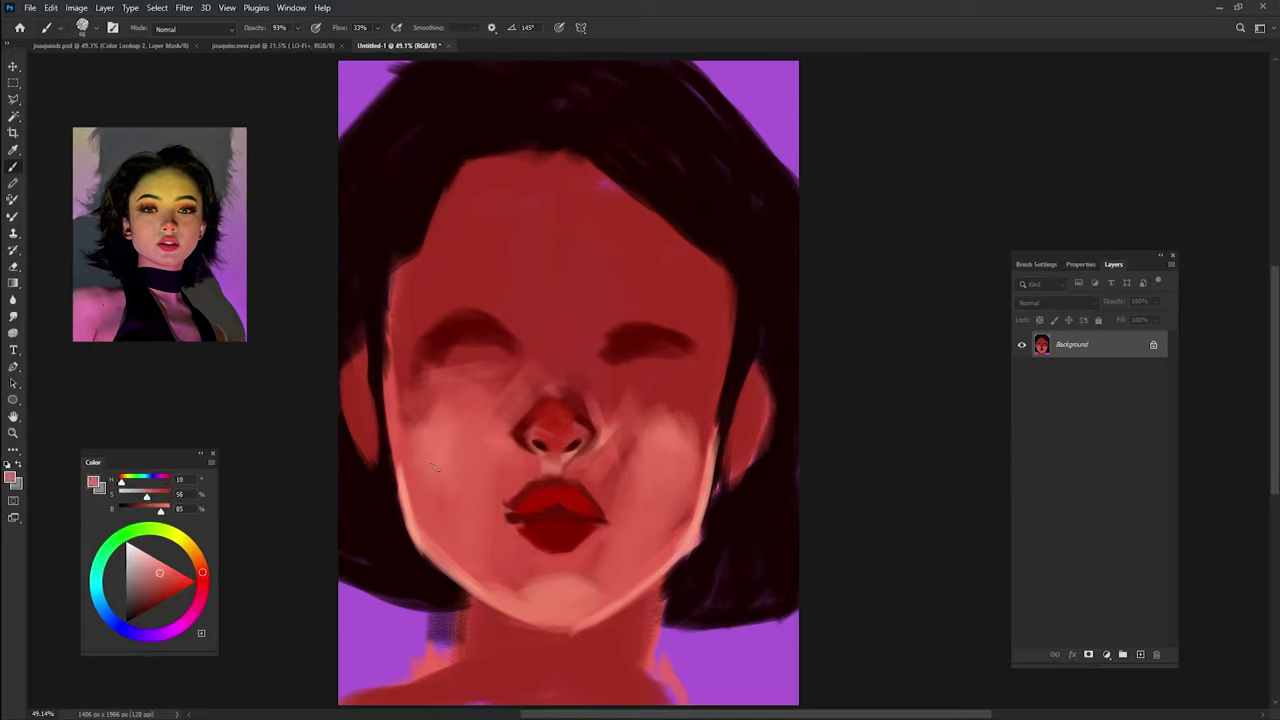
pyautogui.click(156, 547)
pyautogui.press('9')
pyautogui.press('1')
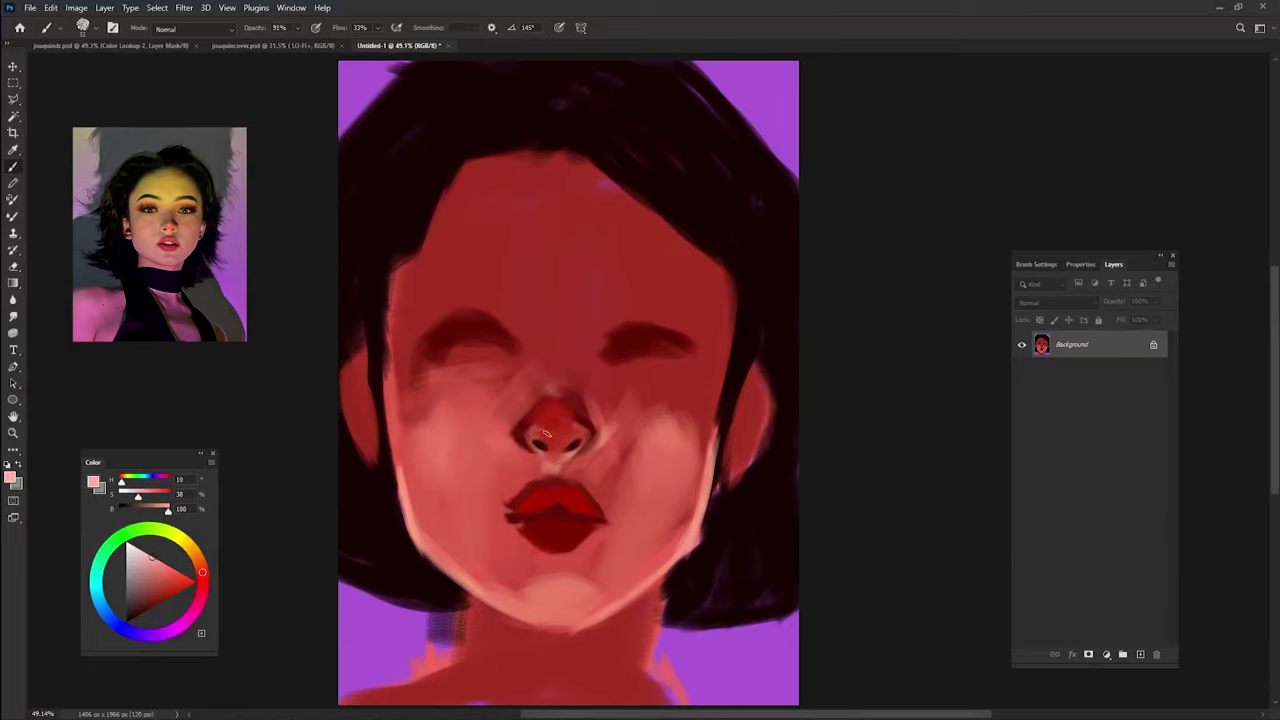
pyautogui.click(562, 502)
# - Dab light pink on the cheeks right and left of the lips at 92% opacity
pyautogui.keyDown('alt'); pyautogui.click(563, 482); pyautogui.keyUp('alt')
pyautogui.press('9')
pyautogui.press('2')
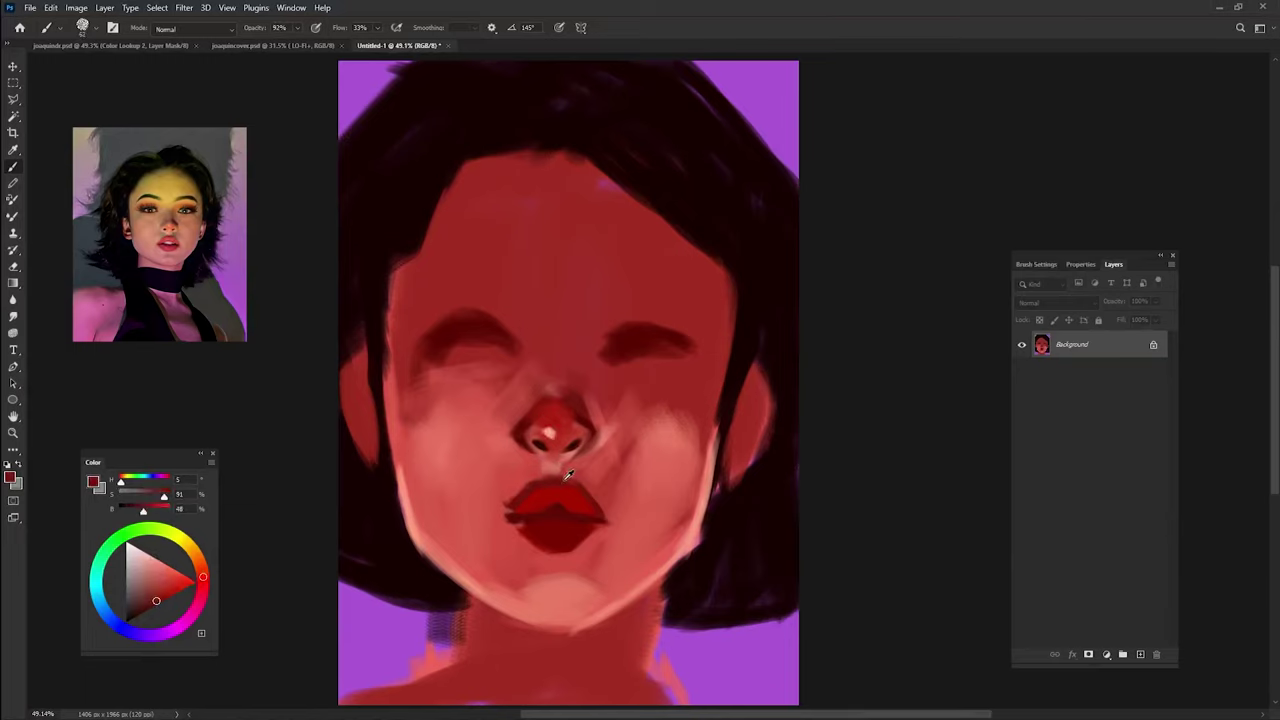
pyautogui.keyDown('alt'); pyautogui.click(518, 488); pyautogui.keyUp('alt')
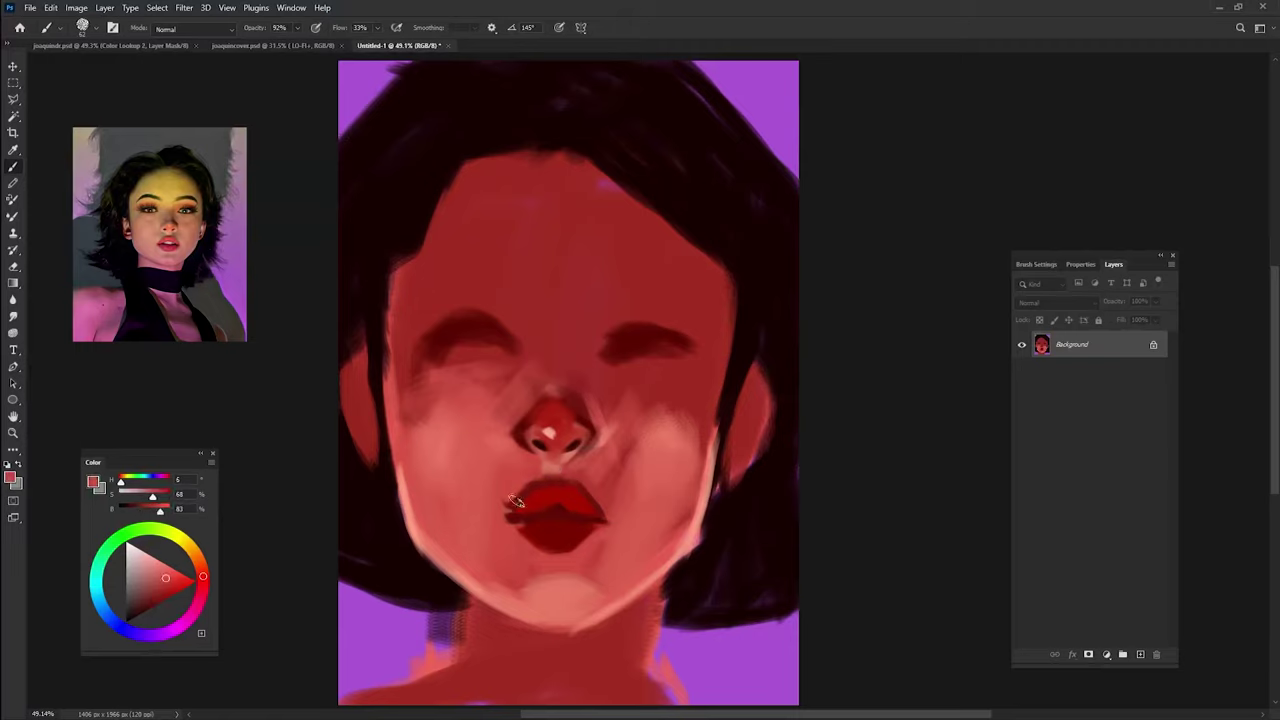
pyautogui.keyDown('alt'); pyautogui.click(489, 532); pyautogui.keyUp('alt')
pyautogui.keyDown('alt'); pyautogui.click(410, 536); pyautogui.keyUp('alt')
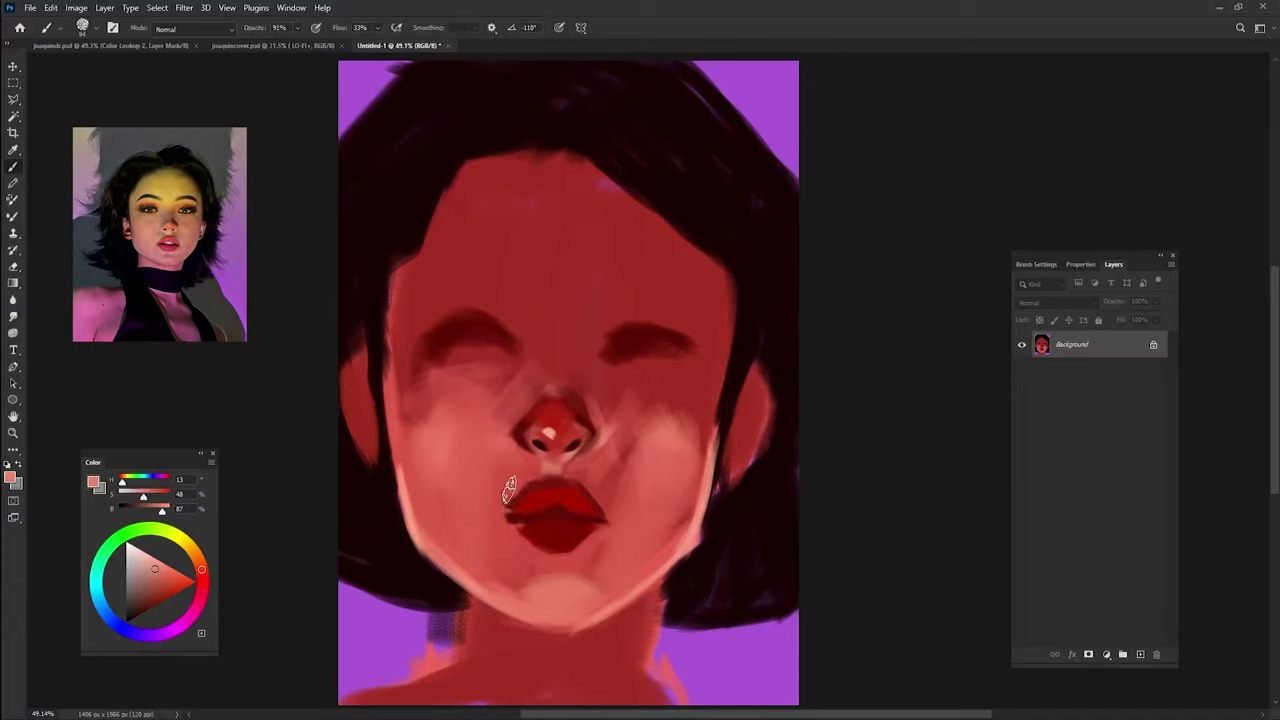
pyautogui.moveTo(612, 490); pyautogui.dragTo(616, 494)
pyautogui.click(497, 488)
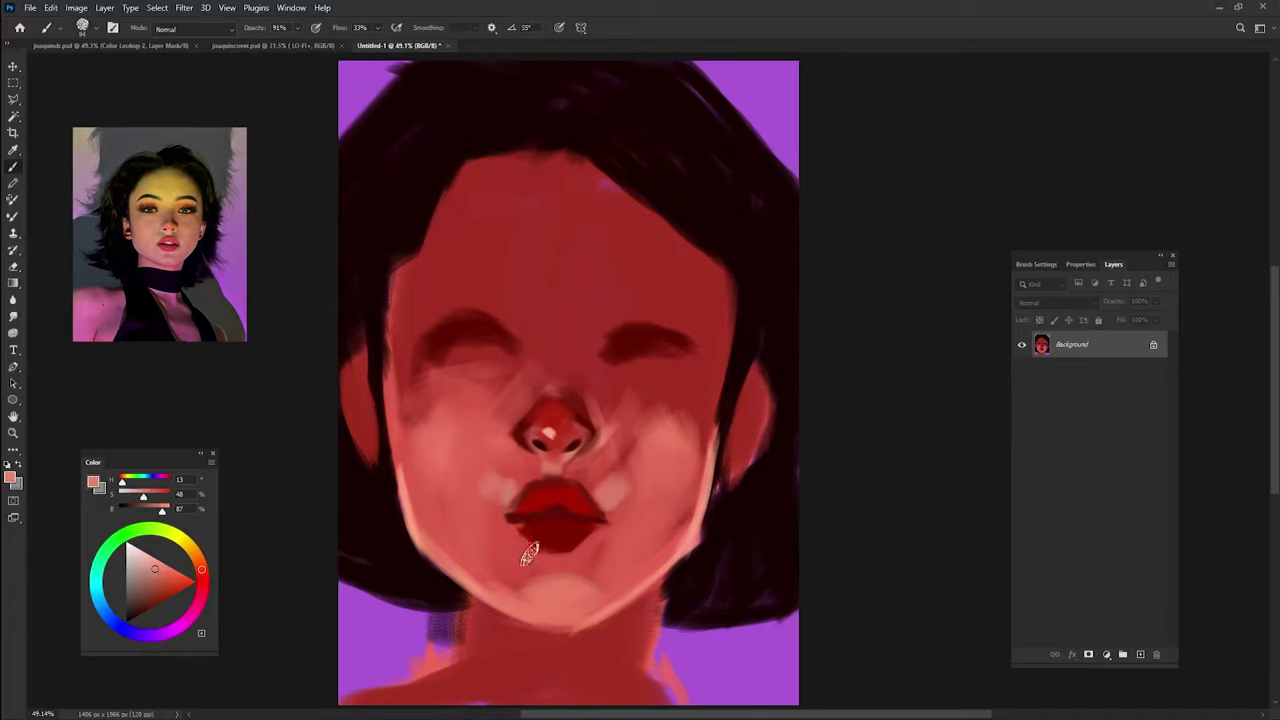
# - Brighten the cheeks beside the lips further and repaint the lower lip's bottom edge and shadow
pyautogui.keyDown('alt'); pyautogui.click(495, 486); pyautogui.keyUp('alt')
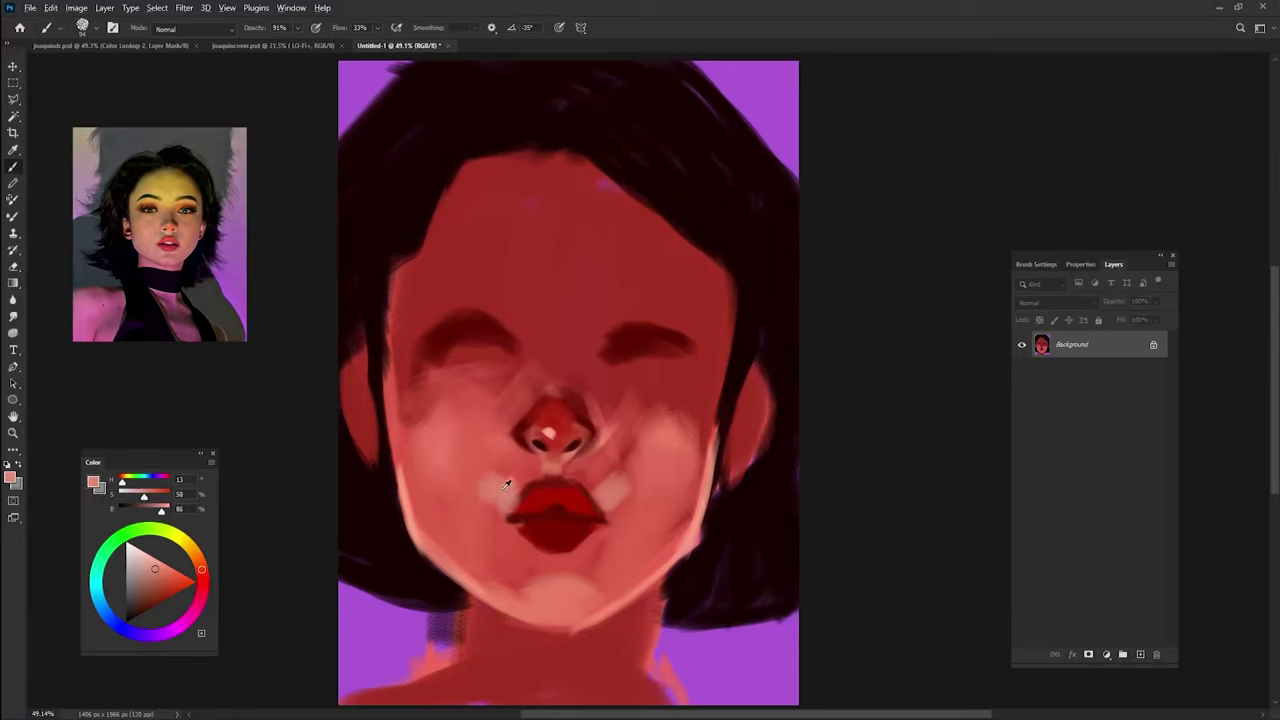
pyautogui.click(497, 487)
pyautogui.click(597, 480)
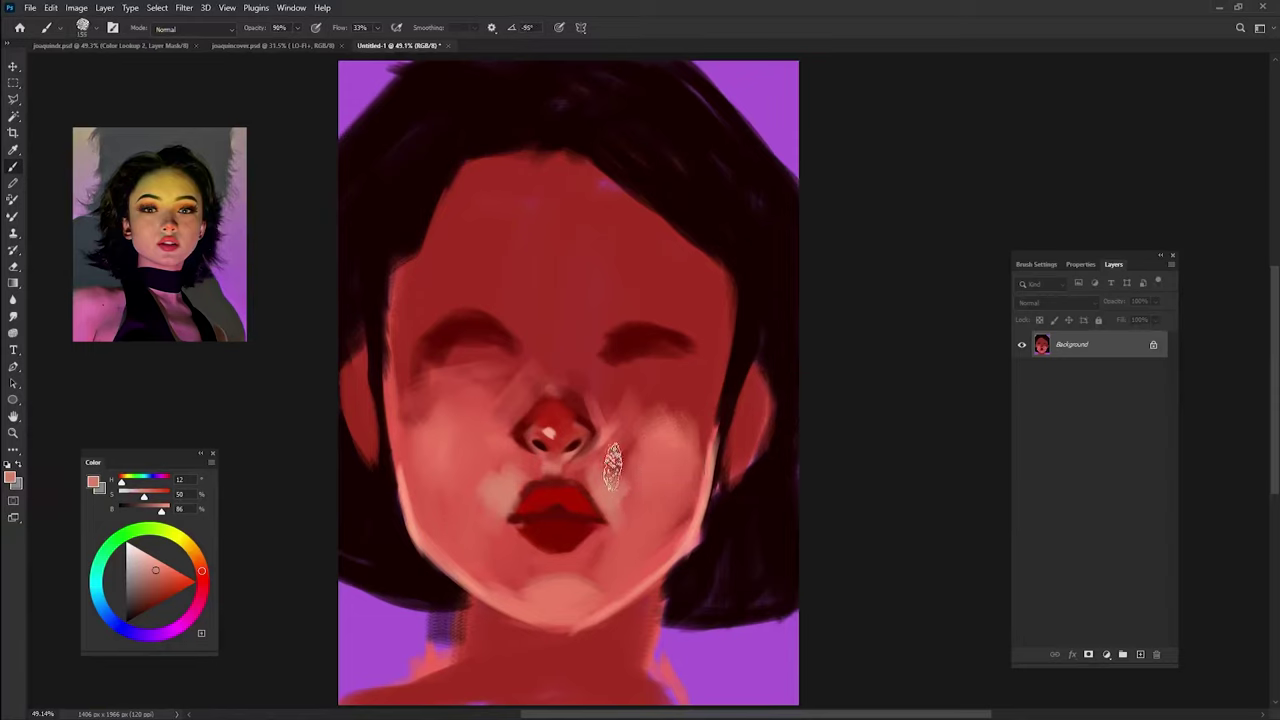
pyautogui.moveTo(610, 460); pyautogui.dragTo(652, 470)
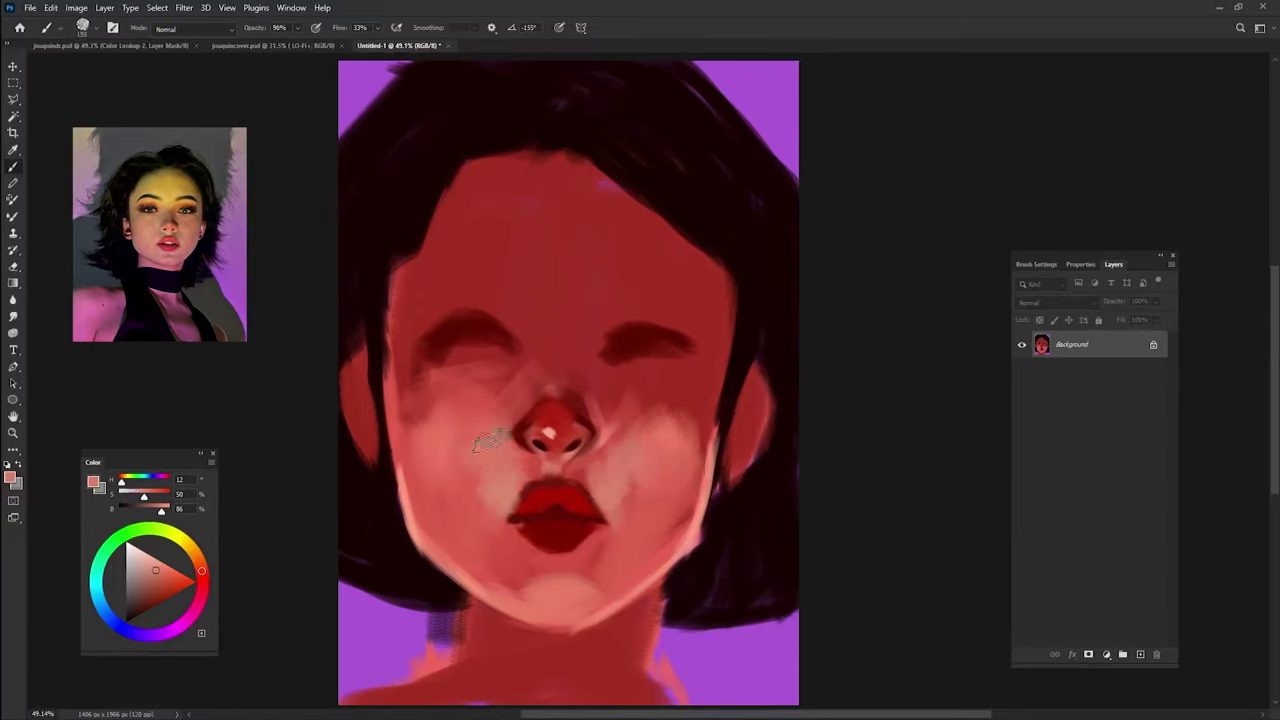
pyautogui.moveTo(530, 548); pyautogui.dragTo(620, 548)
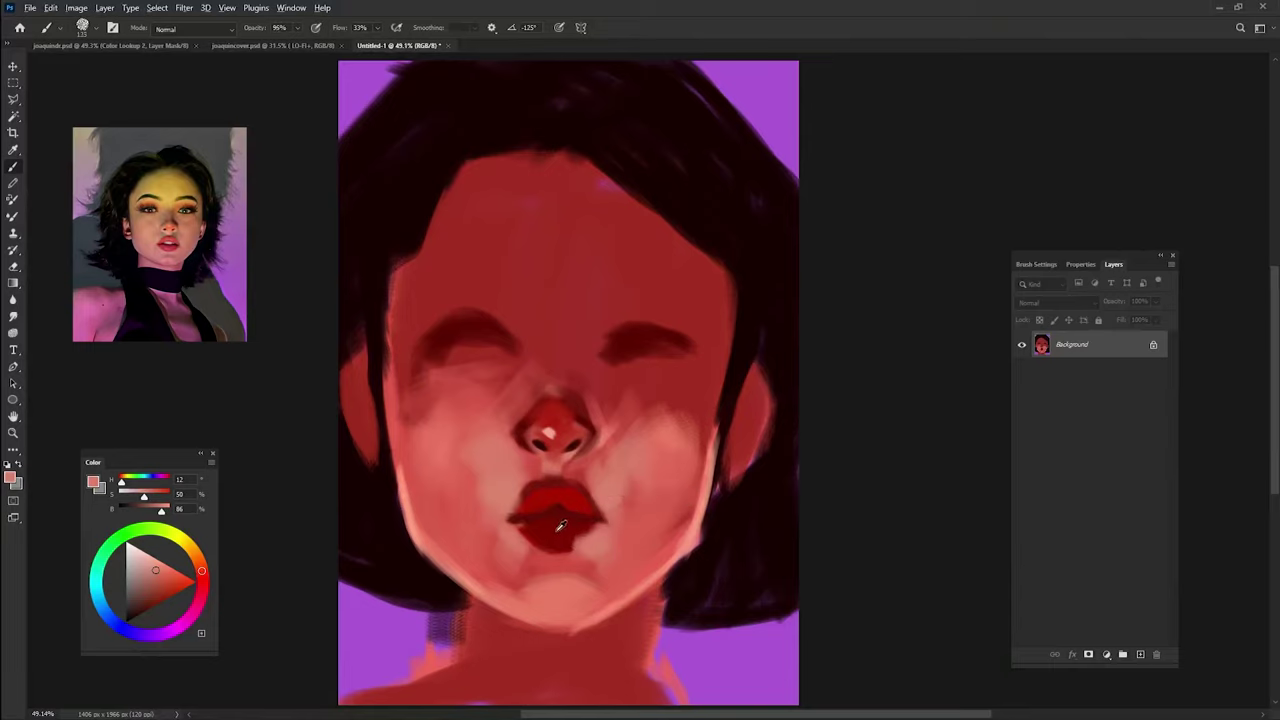
# - Repaint the lower and upper lips in a smoother, deeper dark red
pyautogui.keyDown('alt'); pyautogui.click(567, 529); pyautogui.keyUp('alt')
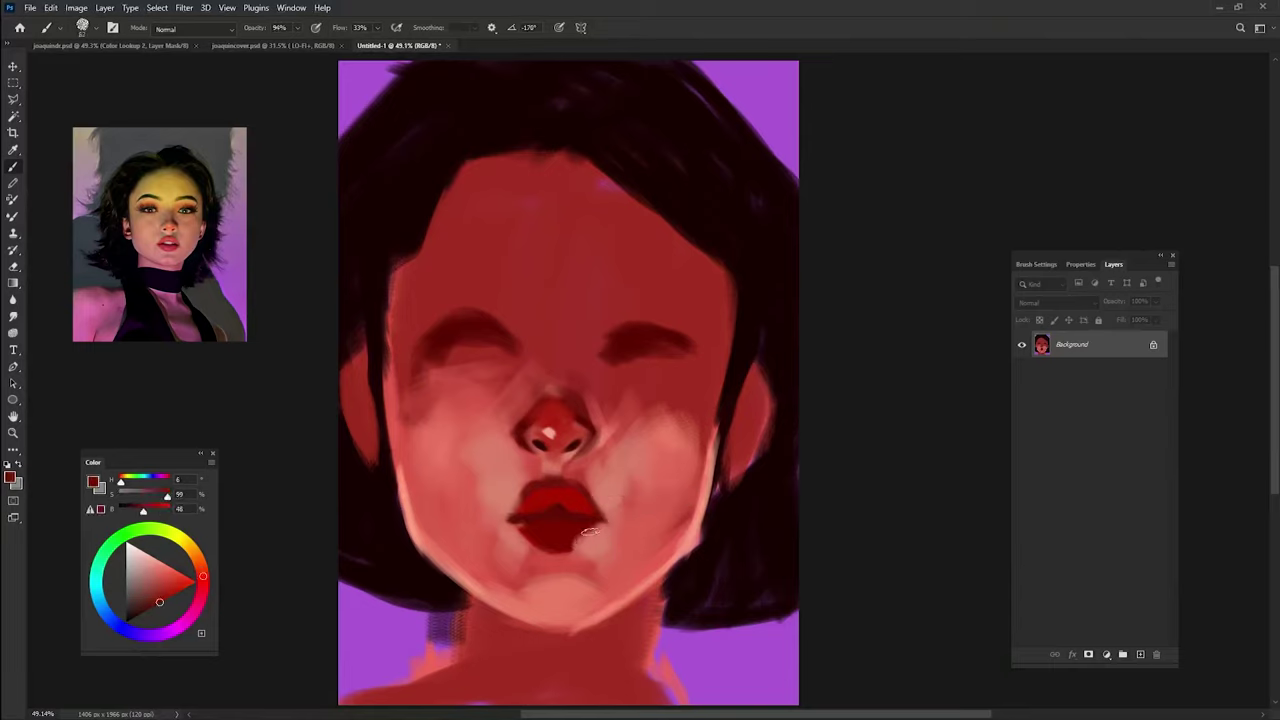
pyautogui.moveTo(572, 524); pyautogui.dragTo(590, 536)
pyautogui.click(145, 610)
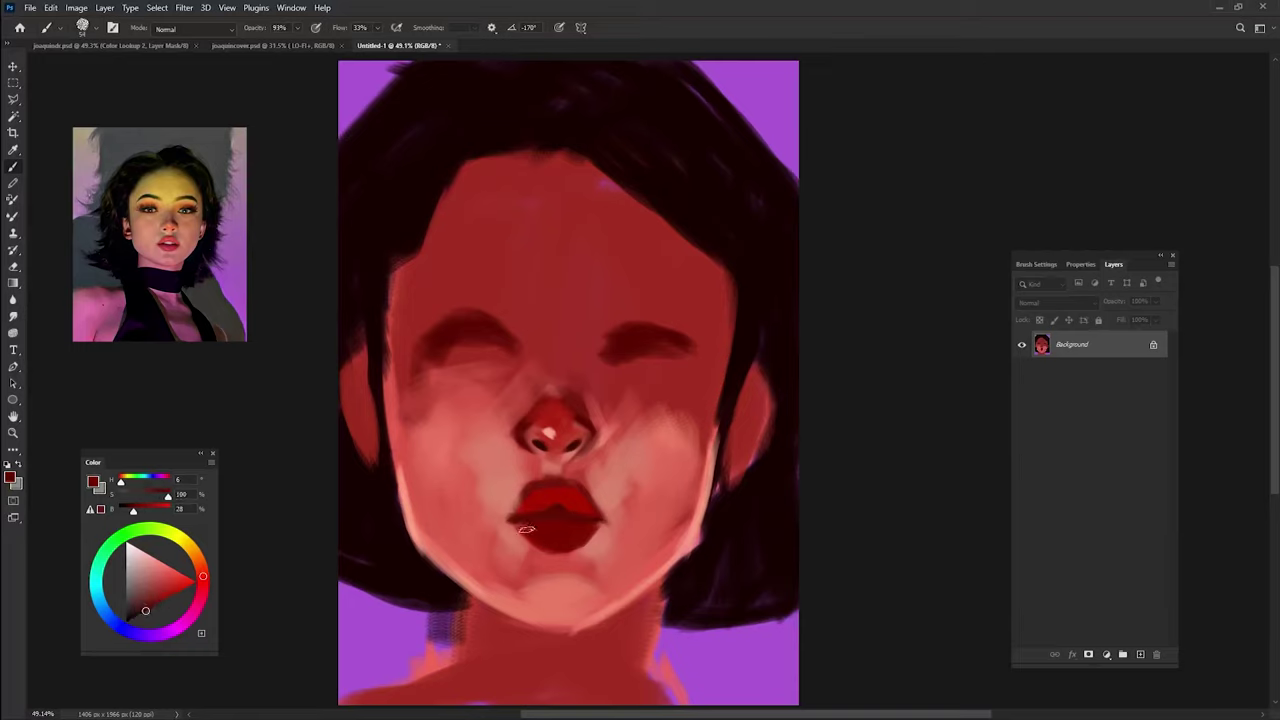
pyautogui.moveTo(526, 512); pyautogui.dragTo(513, 517)
pyautogui.press('9')
pyautogui.press('5')
# - Pick a light pink for the gap between the lips and resample lip reds and chin pink
pyautogui.keyDown('alt'); pyautogui.click(509, 485); pyautogui.keyUp('alt')
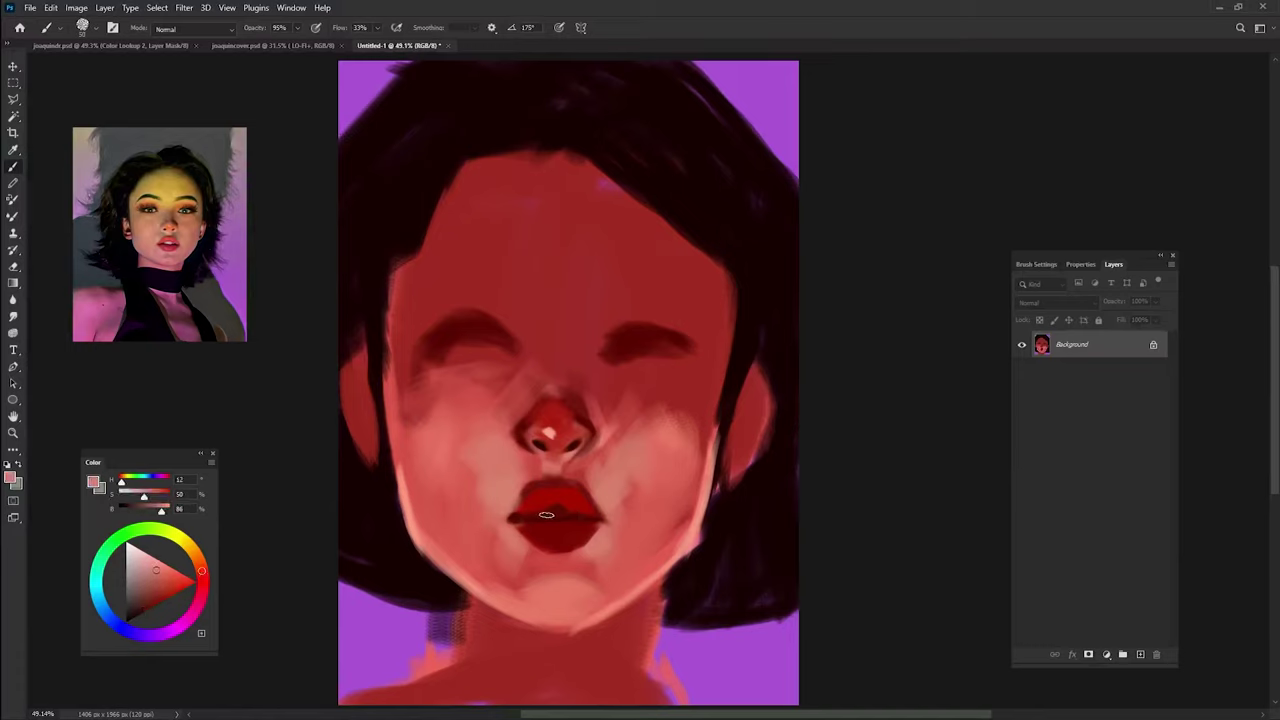
pyautogui.keyDown('alt'); pyautogui.click(524, 517); pyautogui.keyUp('alt')
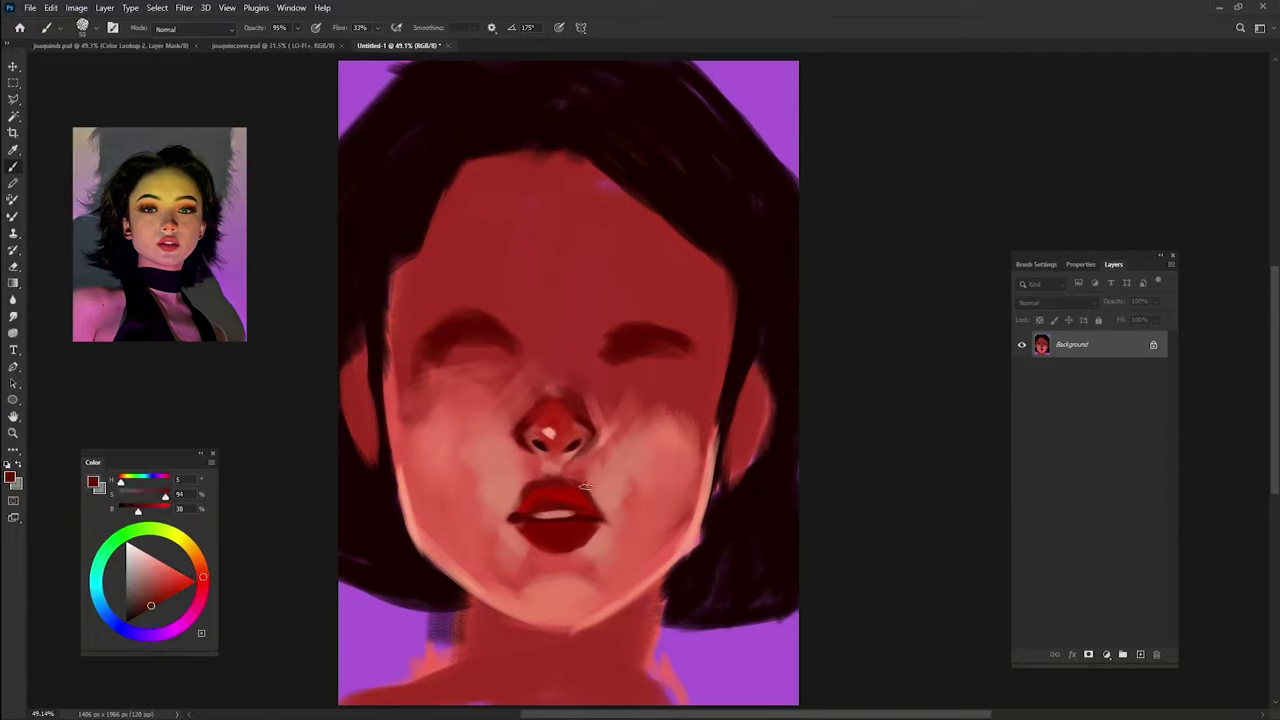
pyautogui.keyDown('alt'); pyautogui.click(530, 508); pyautogui.keyUp('alt')
pyautogui.click(155, 563)
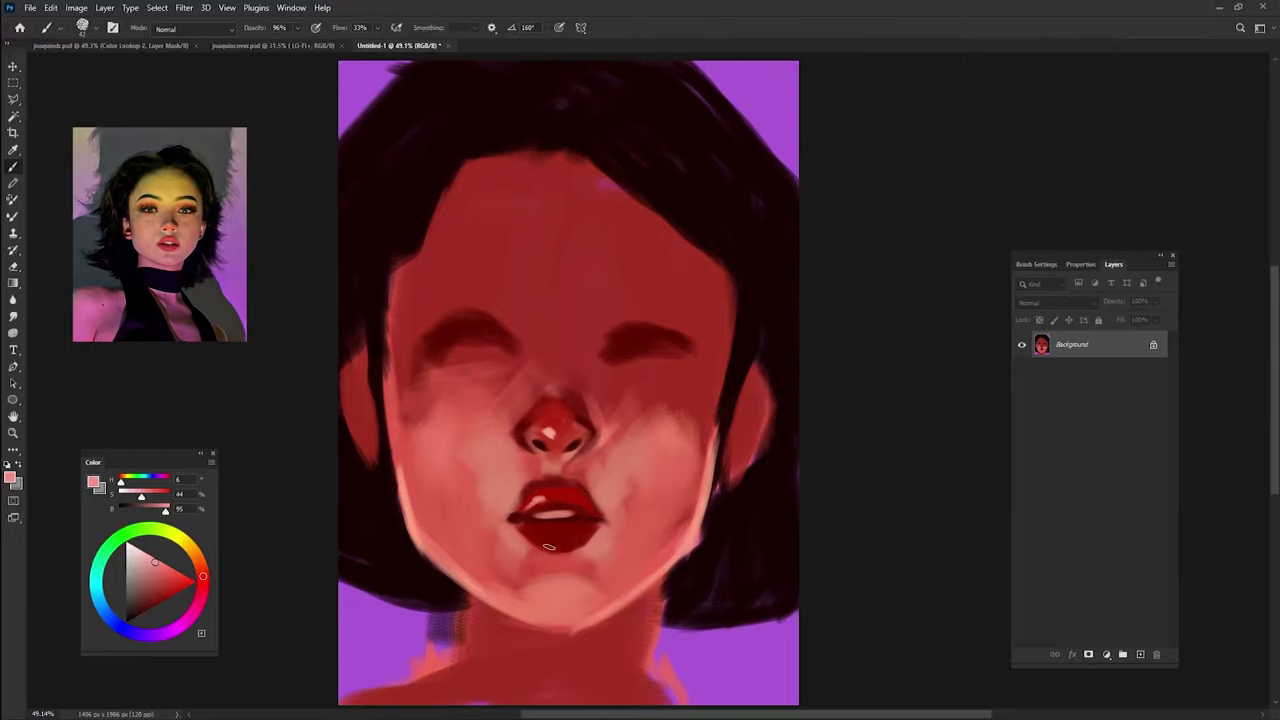
pyautogui.keyDown('alt'); pyautogui.click(540, 530); pyautogui.keyUp('alt')
pyautogui.keyDown('alt'); pyautogui.click(532, 524); pyautogui.keyUp('alt')
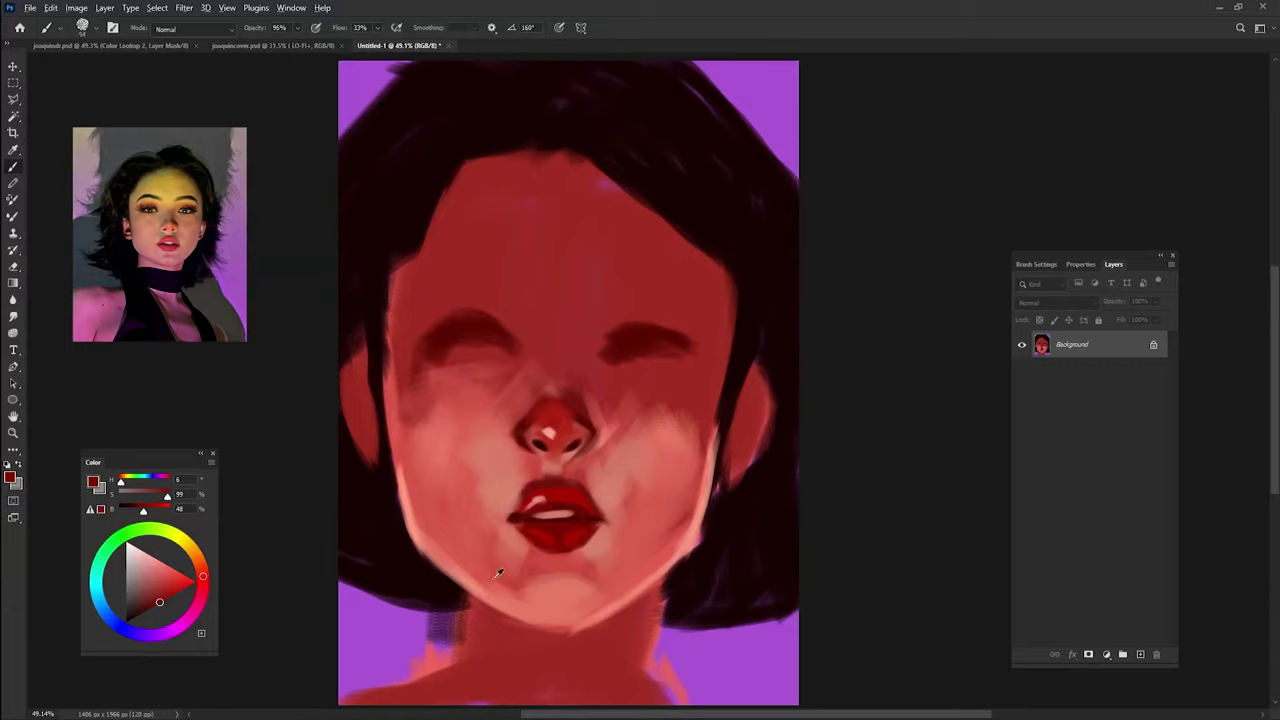
pyautogui.keyDown('alt'); pyautogui.click(515, 612); pyautogui.keyUp('alt')
# - Darken both neck edges near-black and fill the purple gap right of the neck with hair
pyautogui.keyDown('alt'); pyautogui.click(463, 610); pyautogui.keyUp('alt')
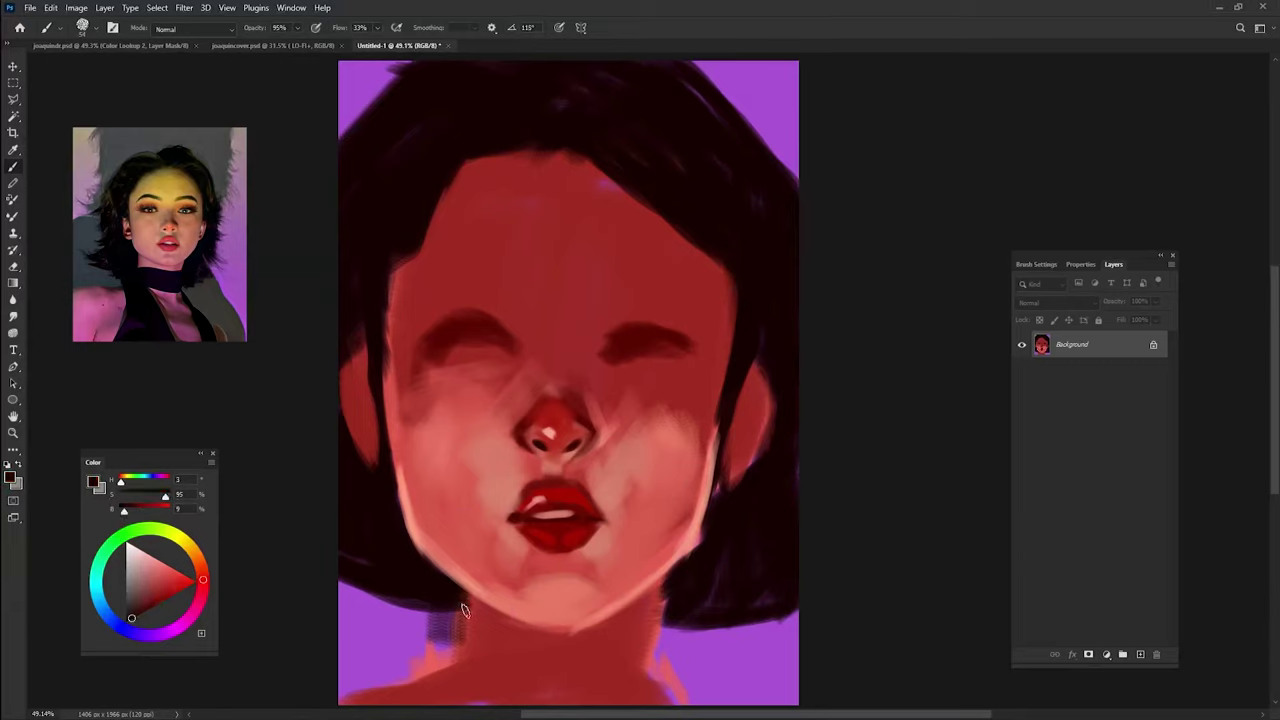
pyautogui.moveTo(463, 605)
pyautogui.mouseDown()
pyautogui.moveTo(460, 655)
pyautogui.moveTo(435, 652)
pyautogui.moveTo(342, 606)
pyautogui.moveTo(383, 580)
pyautogui.moveTo(338, 585)
pyautogui.moveTo(354, 603)
pyautogui.moveTo(385, 585)
pyautogui.moveTo(414, 634)
pyautogui.moveTo(434, 594)
pyautogui.moveTo(449, 640)
pyautogui.moveTo(462, 628)
pyautogui.mouseUp()
pyautogui.moveTo(636, 524)
pyautogui.mouseDown()
pyautogui.moveTo(686, 623)
pyautogui.moveTo(646, 636)
pyautogui.mouseUp()
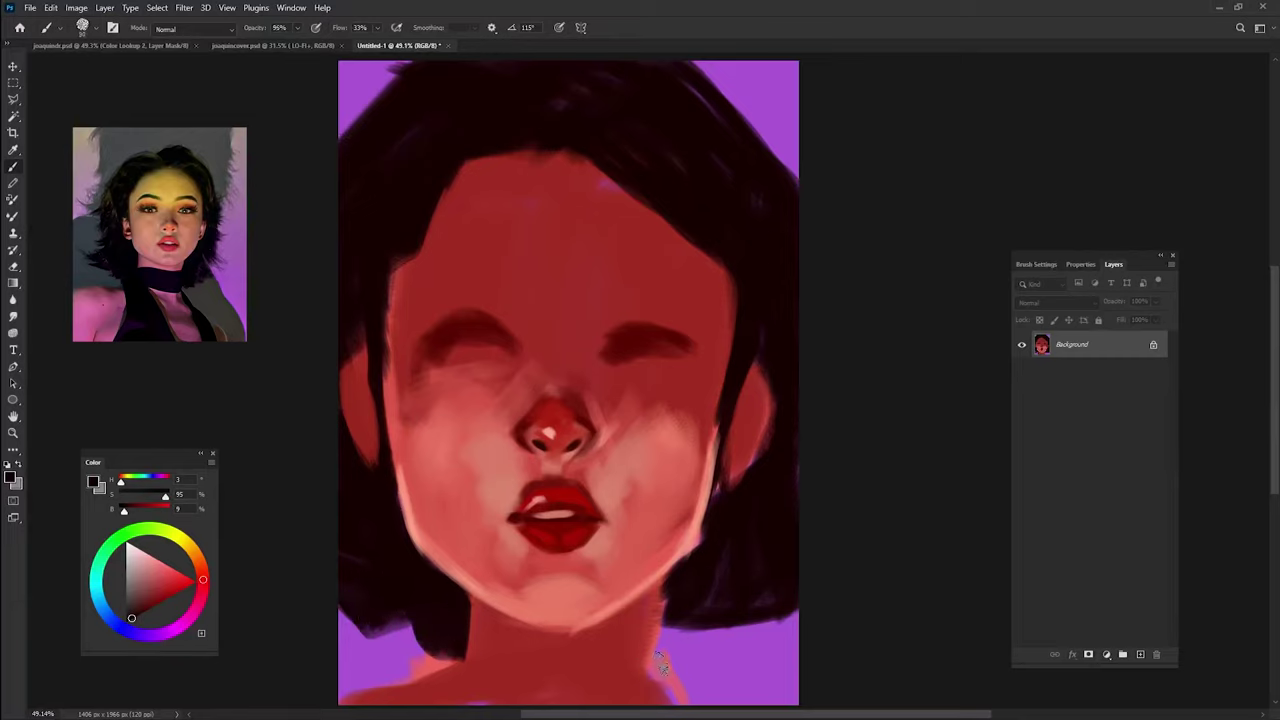
pyautogui.moveTo(660, 590)
pyautogui.mouseDown()
pyautogui.moveTo(651, 671)
pyautogui.moveTo(709, 591)
pyautogui.moveTo(680, 606)
pyautogui.moveTo(714, 614)
pyautogui.mouseUp()
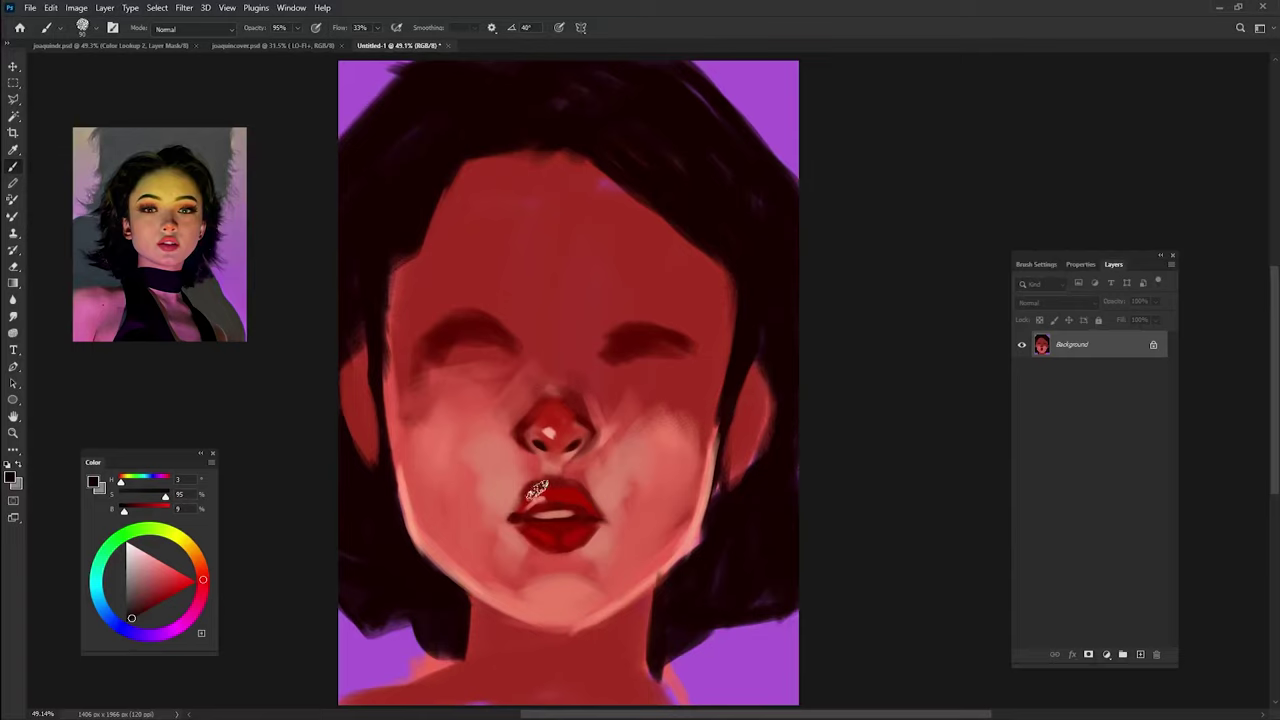
# - Paint a dark red shadow under the lower lip and soften it with lighter pink
pyautogui.keyDown('alt'); pyautogui.click(541, 583); pyautogui.keyUp('alt')
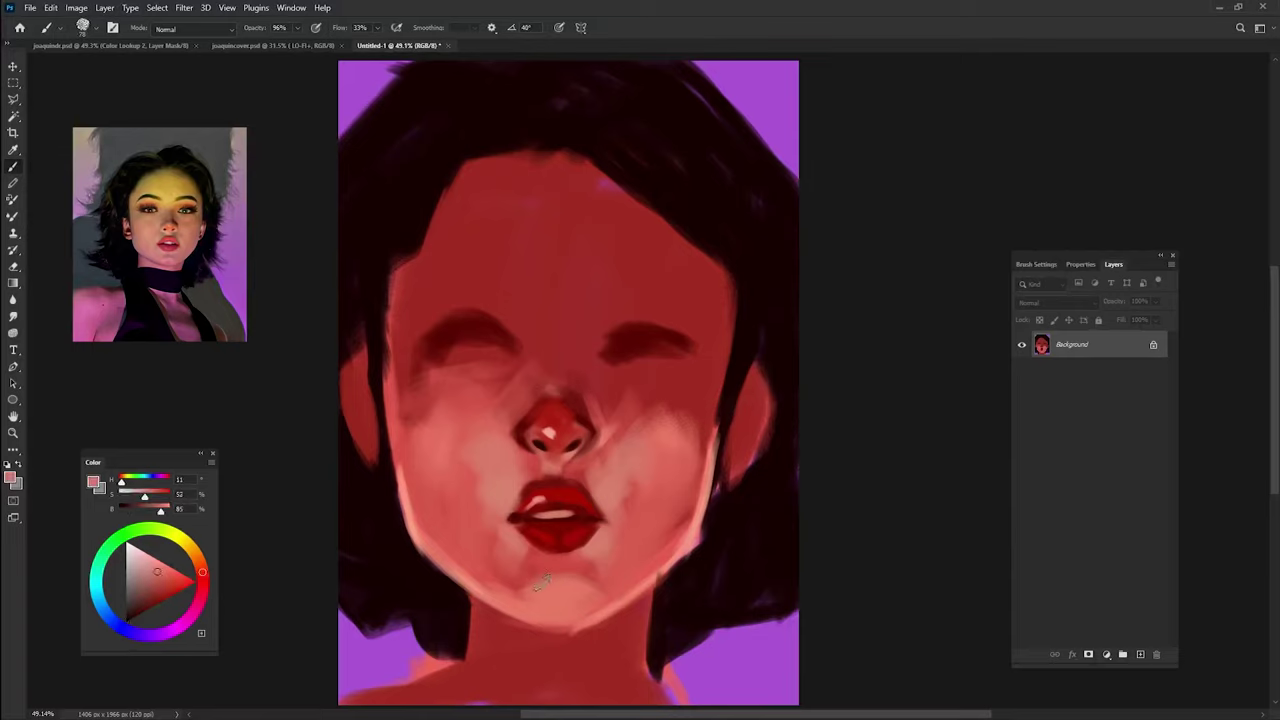
pyautogui.keyDown('alt'); pyautogui.click(548, 540); pyautogui.keyUp('alt')
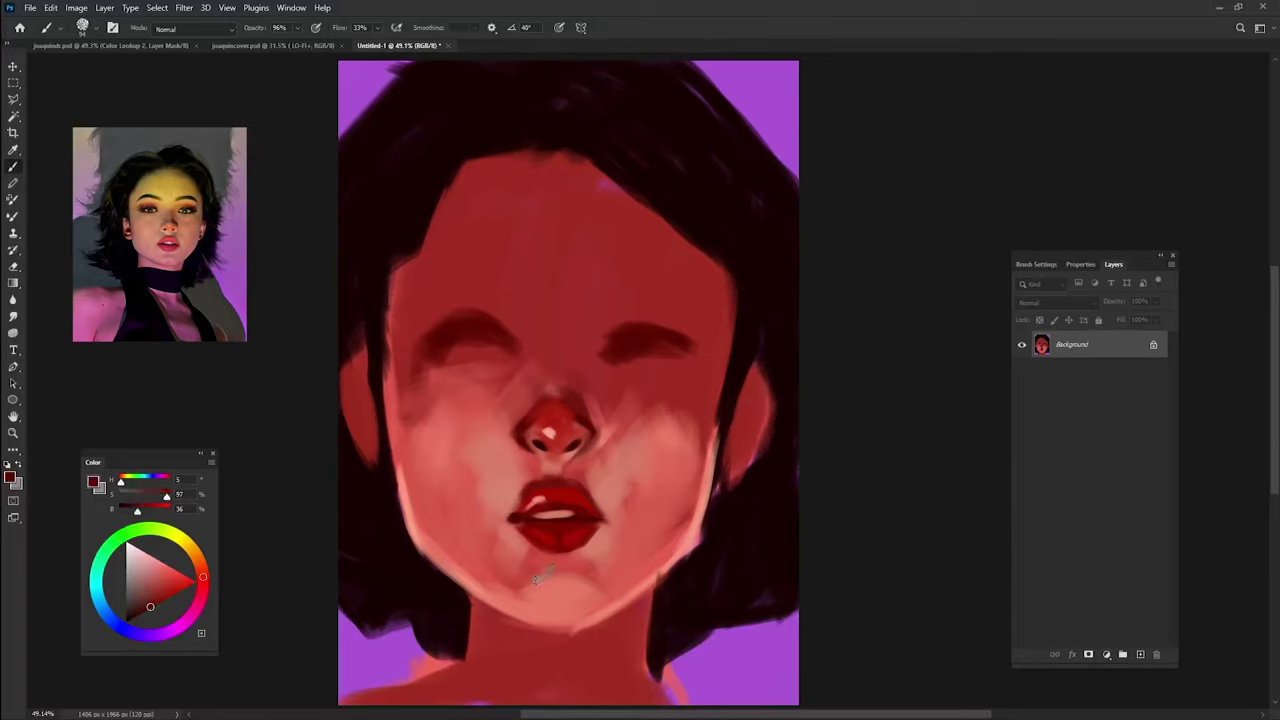
pyautogui.moveTo(535, 576); pyautogui.dragTo(600, 560)
pyautogui.keyDown('alt'); pyautogui.click(597, 582); pyautogui.keyUp('alt')
pyautogui.moveTo(530, 588); pyautogui.dragTo(575, 578)
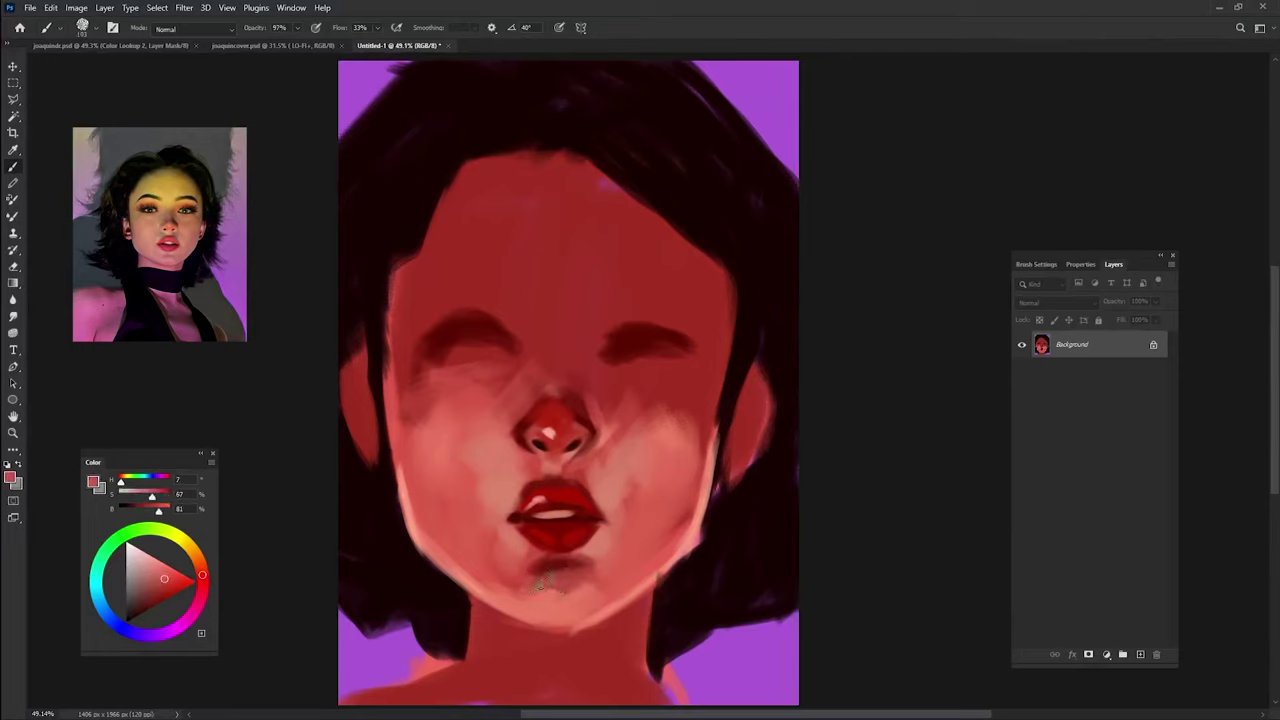
# - Highlight the left chin beside the lips up toward the cheek in light pink
pyautogui.keyDown('alt'); pyautogui.click(600, 580); pyautogui.keyUp('alt')
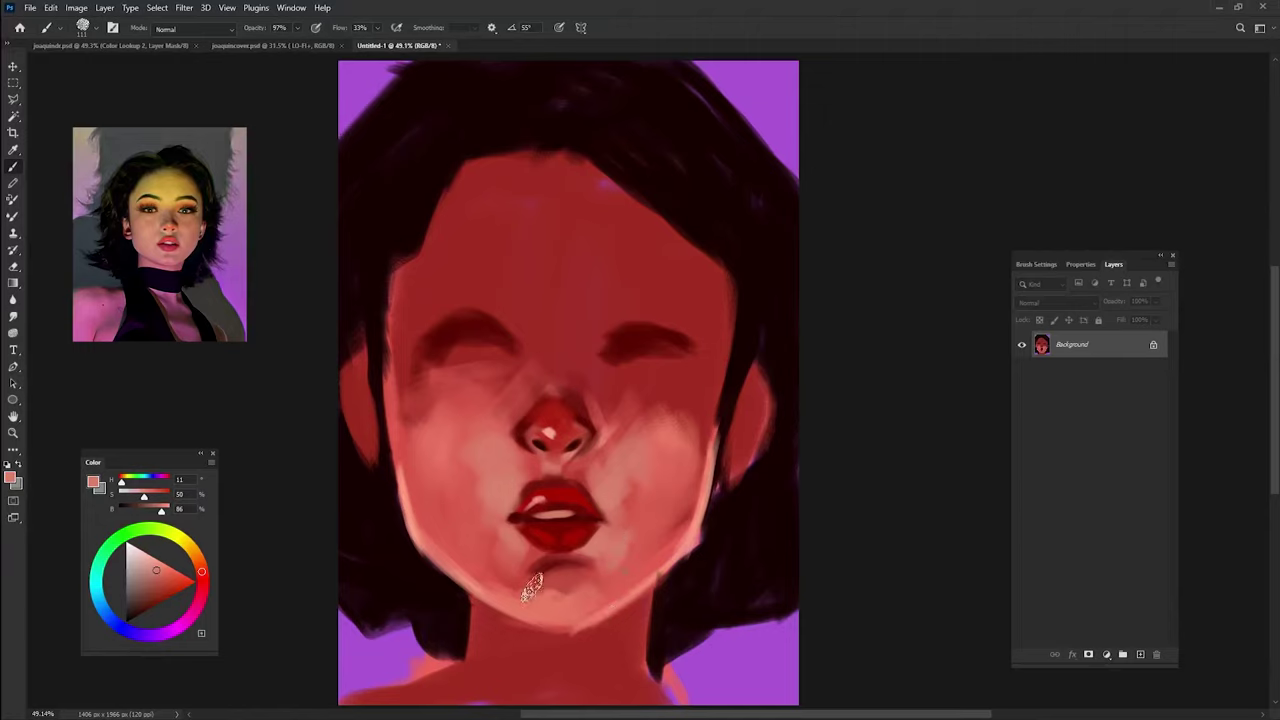
pyautogui.moveTo(470, 528)
pyautogui.mouseDown()
pyautogui.moveTo(502, 556)
pyautogui.moveTo(488, 532)
pyautogui.mouseUp()
pyautogui.keyDown('alt'); pyautogui.click(503, 556); pyautogui.keyUp('alt')
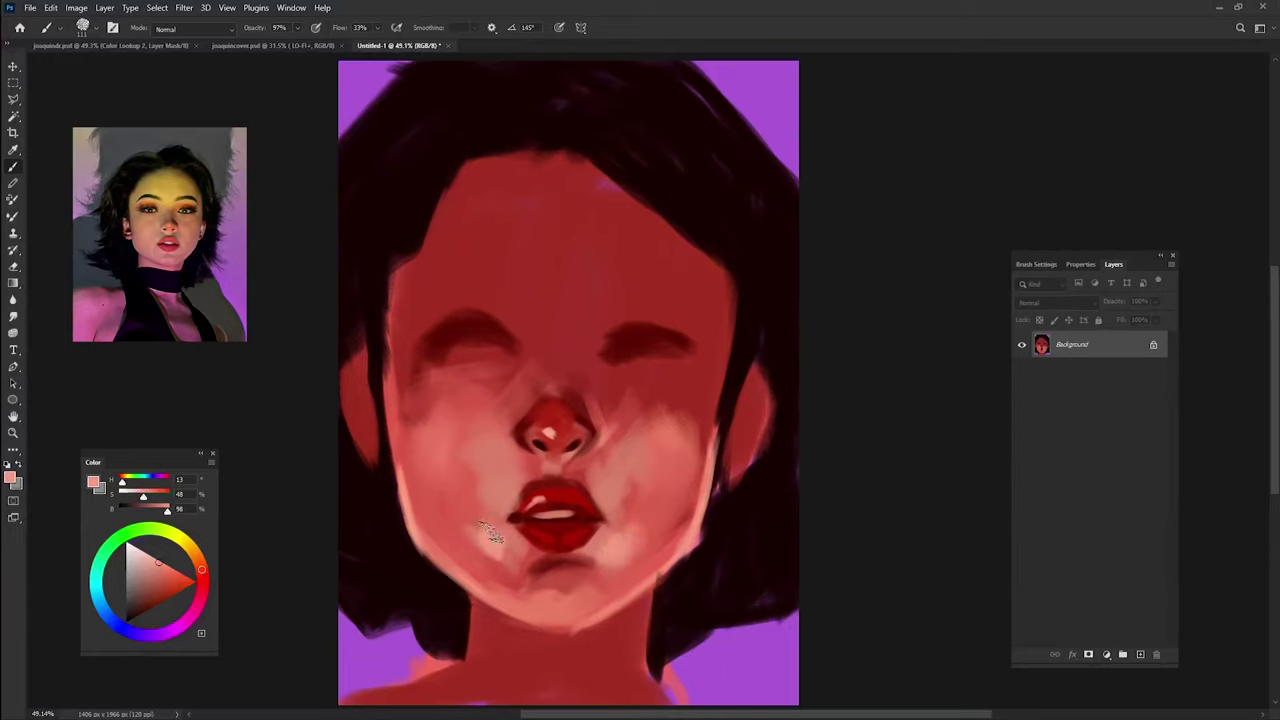
pyautogui.moveTo(490, 534); pyautogui.dragTo(450, 486)
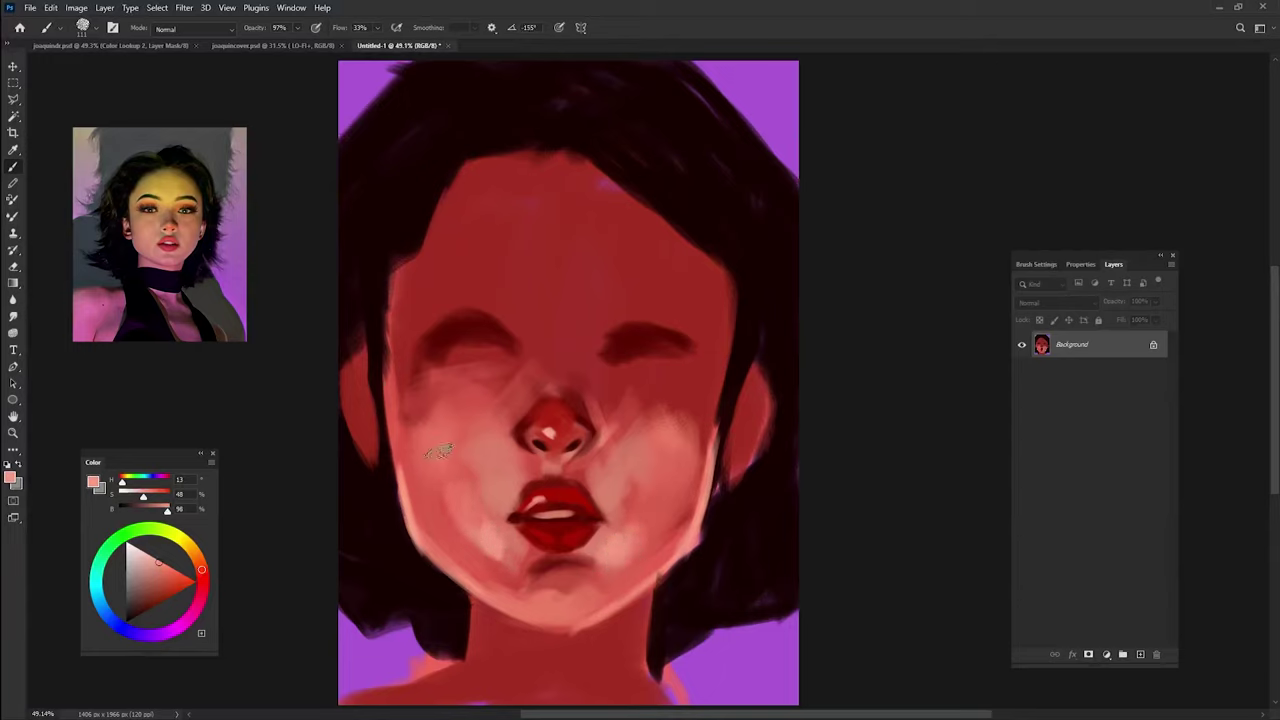
# - With a larger, rotated brush, highlight along the lower jawline
pyautogui.keyDown('alt'); pyautogui.rightClick(622, 528); pyautogui.keyUp('alt')
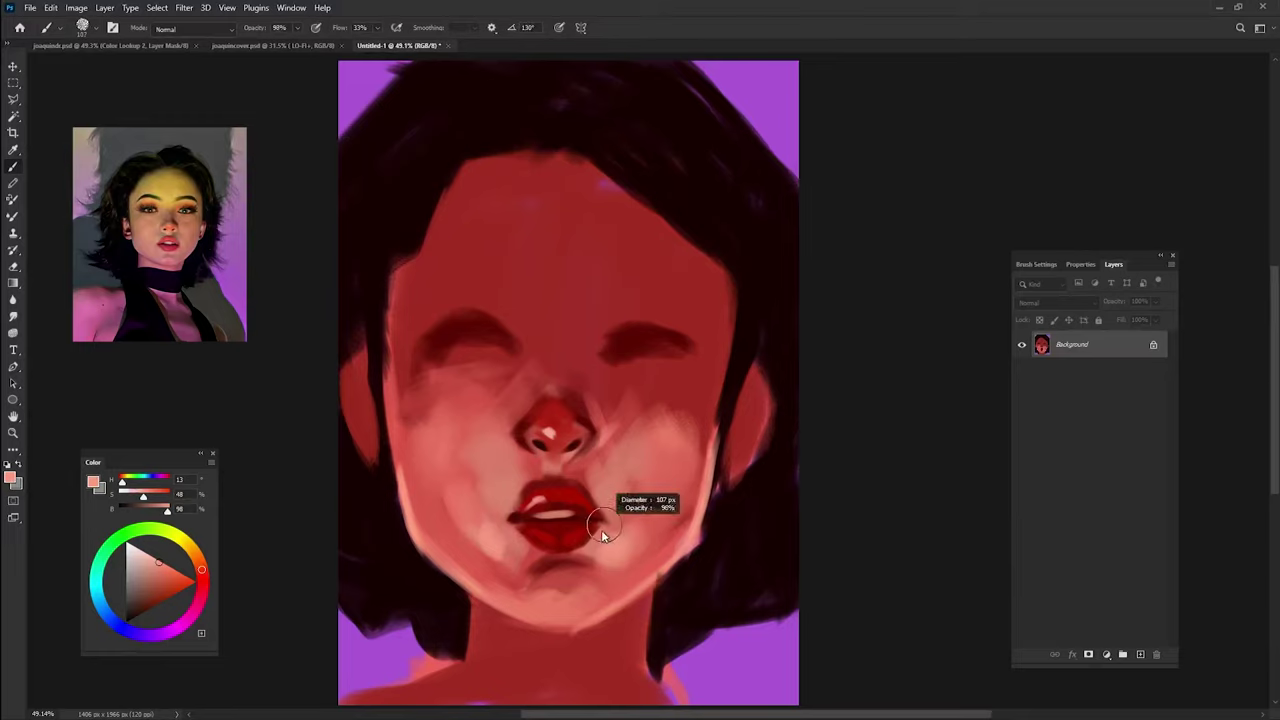
pyautogui.hotkey('shift', 'Right')
pyautogui.hotkey('shift', 'Right')
pyautogui.hotkey('shift', 'Right')
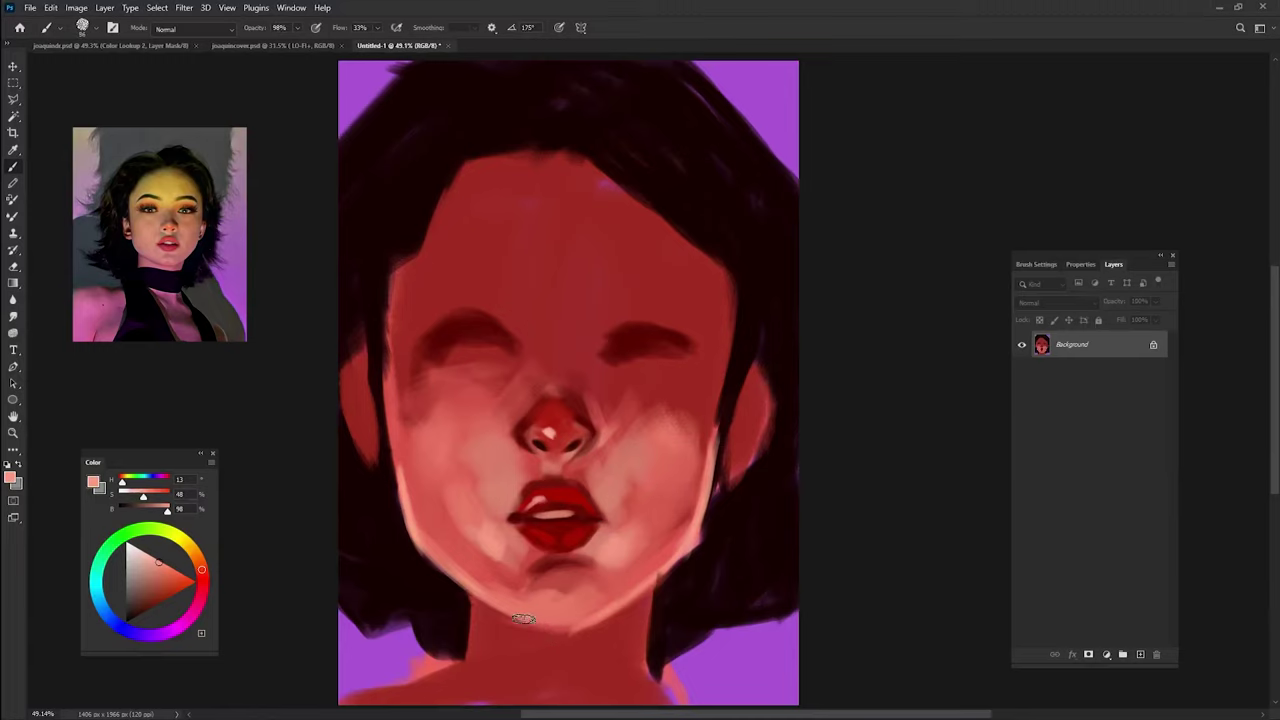
pyautogui.keyDown('alt'); pyautogui.rightClick(507, 545); pyautogui.keyUp('alt')
pyautogui.moveTo(436, 560)
pyautogui.mouseDown()
pyautogui.moveTo(535, 630)
pyautogui.moveTo(600, 630)
pyautogui.moveTo(697, 517)
pyautogui.mouseUp()
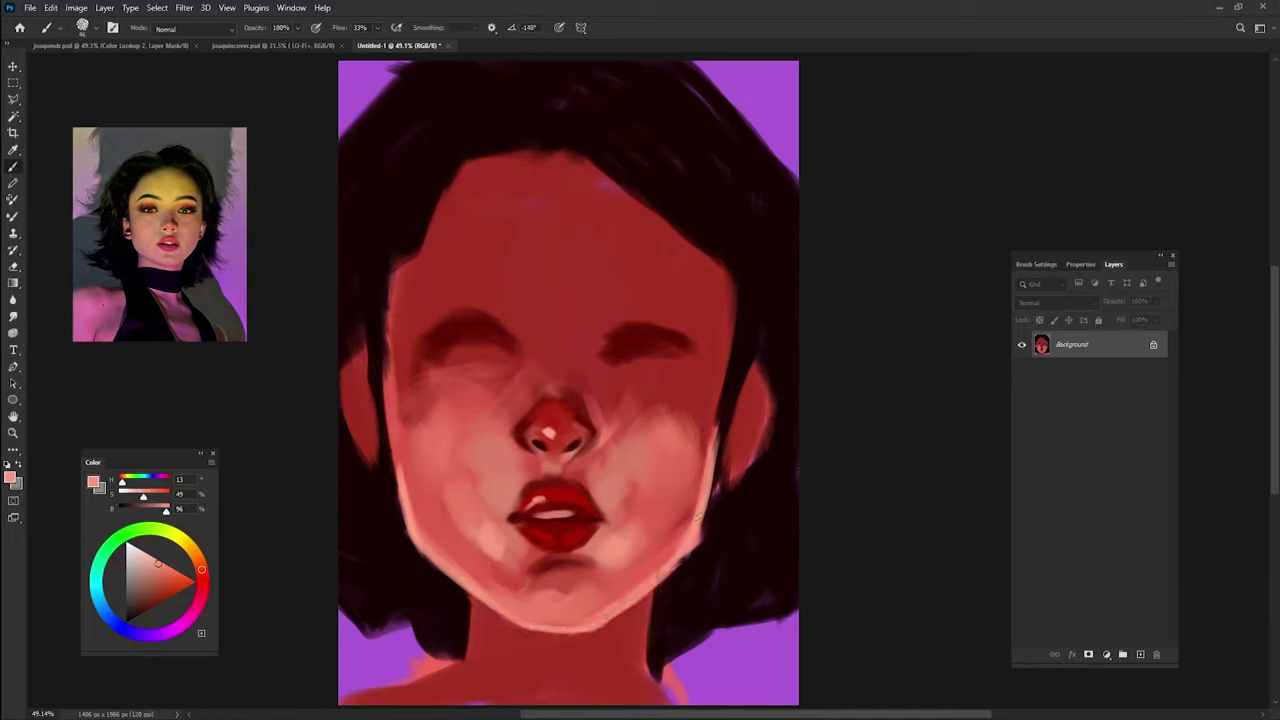
# - Sample near-black from the hair and extend the dark lash line across the left eye
pyautogui.press('9')
pyautogui.press('8')
pyautogui.keyDown('alt'); pyautogui.click(545, 443); pyautogui.keyUp('alt')
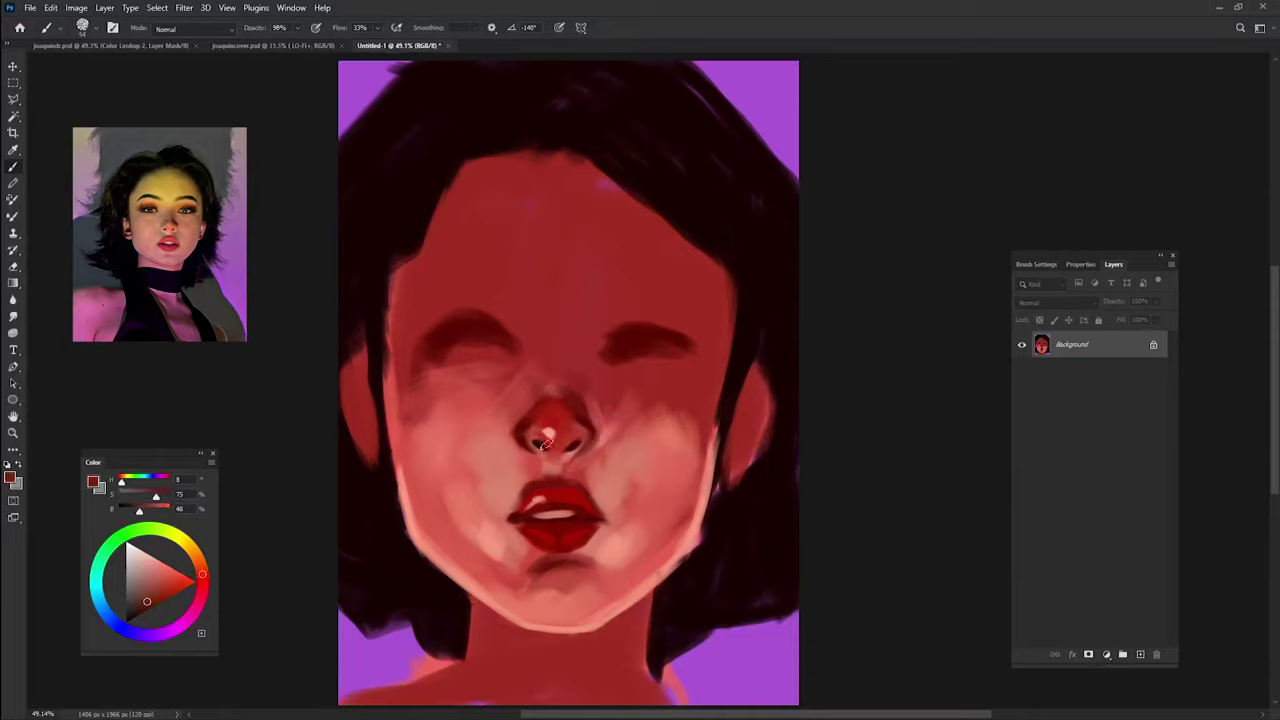
pyautogui.press('9')
pyautogui.press('9')
pyautogui.keyDown('alt'); pyautogui.click(380, 356); pyautogui.keyUp('alt')
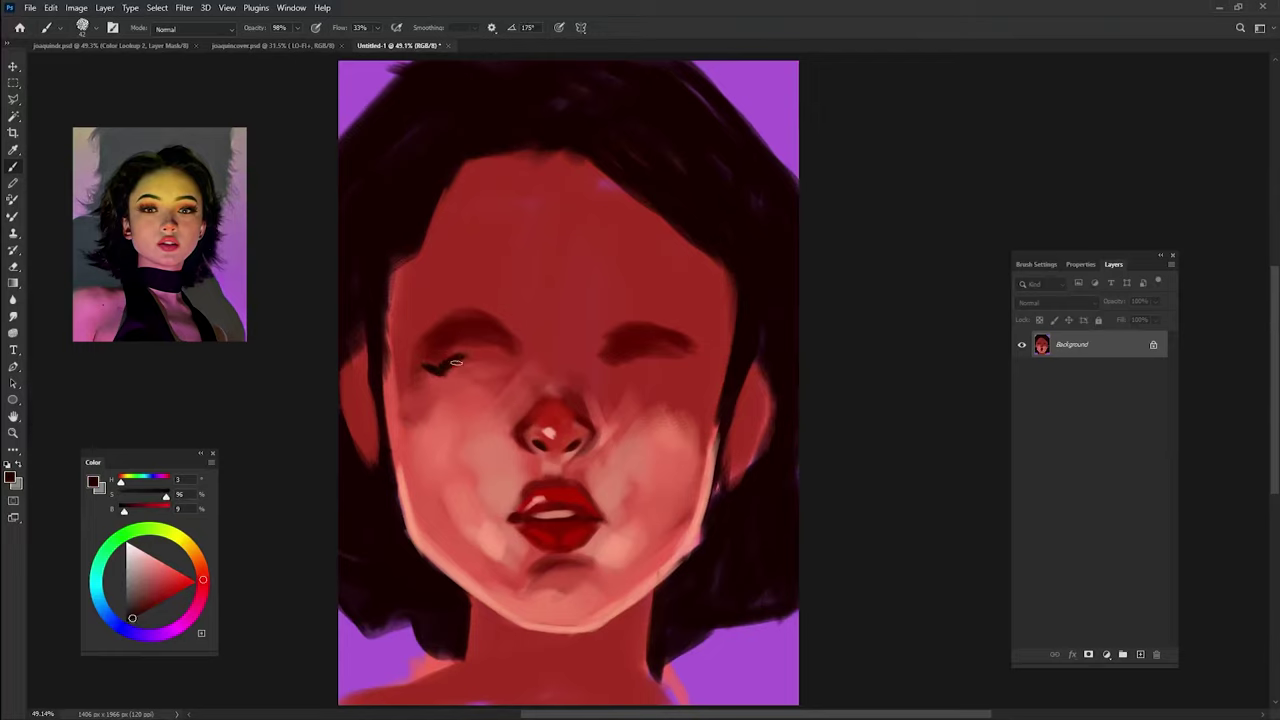
pyautogui.moveTo(466, 360); pyautogui.dragTo(508, 366)
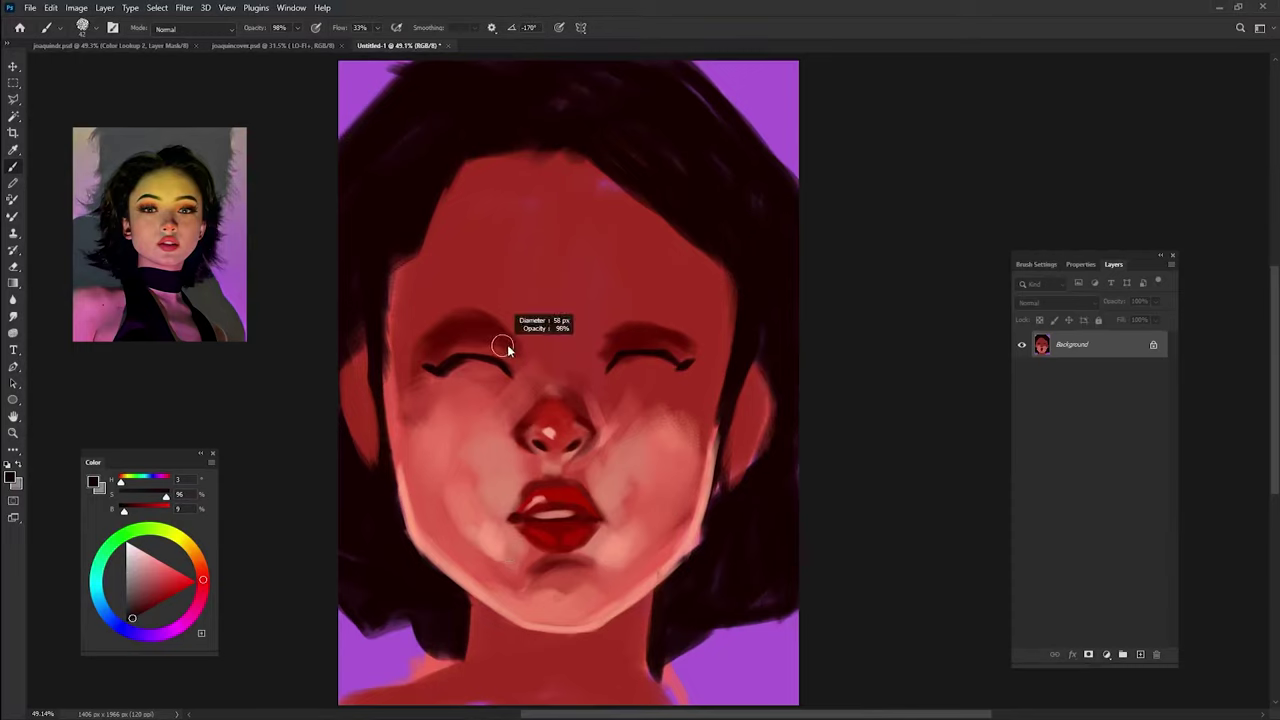
pyautogui.keyDown('alt'); pyautogui.click(463, 329); pyautogui.keyUp('alt')
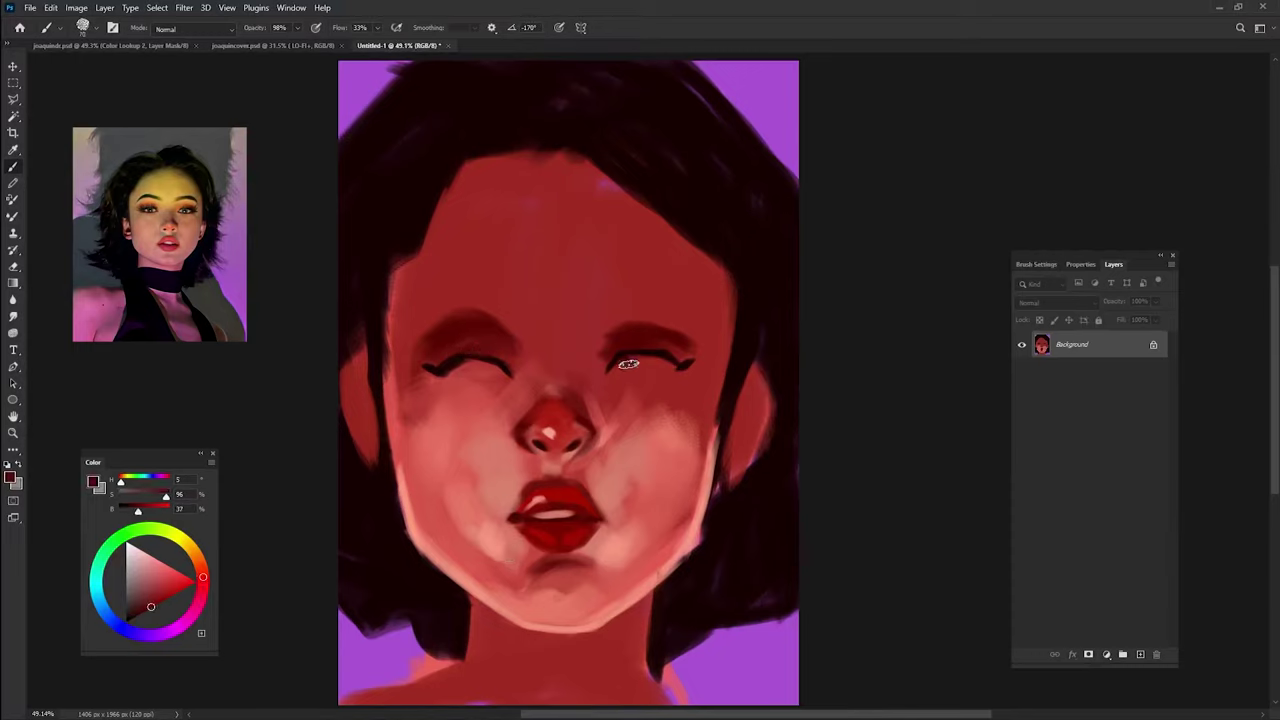
pyautogui.press(']')
# - Lighten the brow area between the eyebrows and the right temple edge with light salmon
pyautogui.keyDown('alt'); pyautogui.click(496, 468); pyautogui.keyUp('alt')
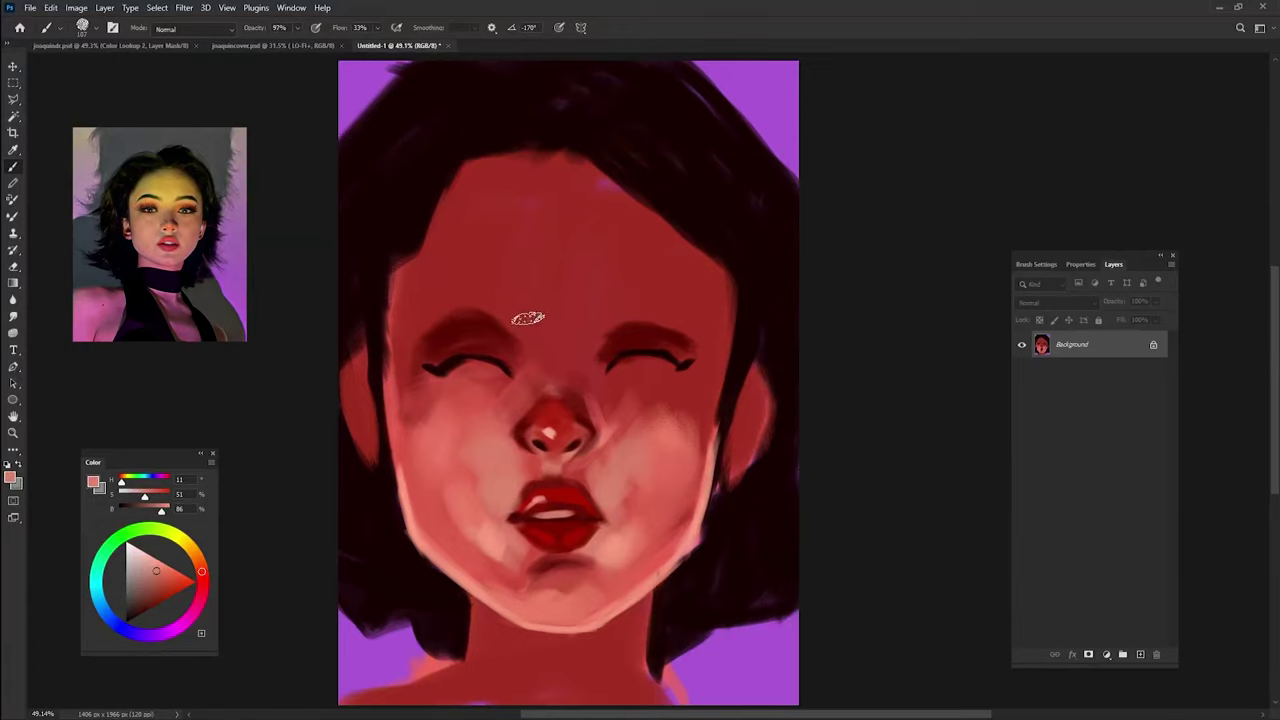
pyautogui.moveTo(540, 325); pyautogui.dragTo(465, 296)
pyautogui.moveTo(560, 326); pyautogui.dragTo(603, 301)
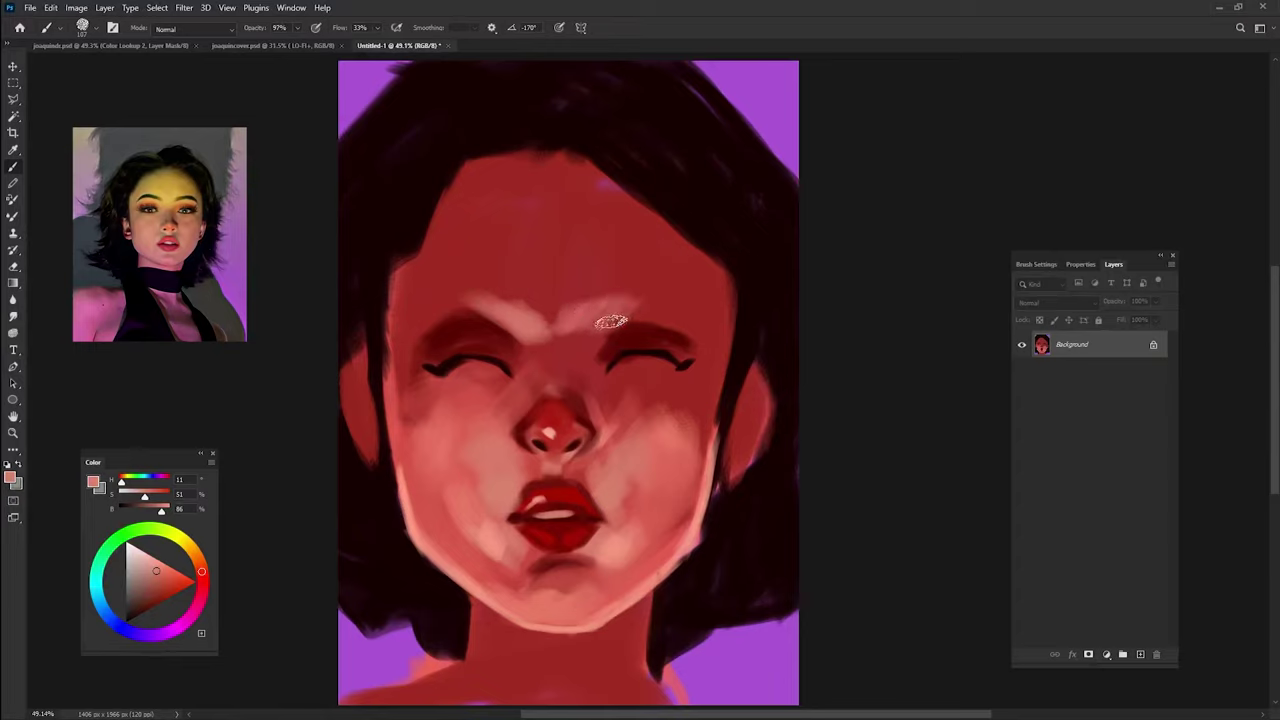
pyautogui.keyDown('alt'); pyautogui.click(560, 265); pyautogui.keyUp('alt')
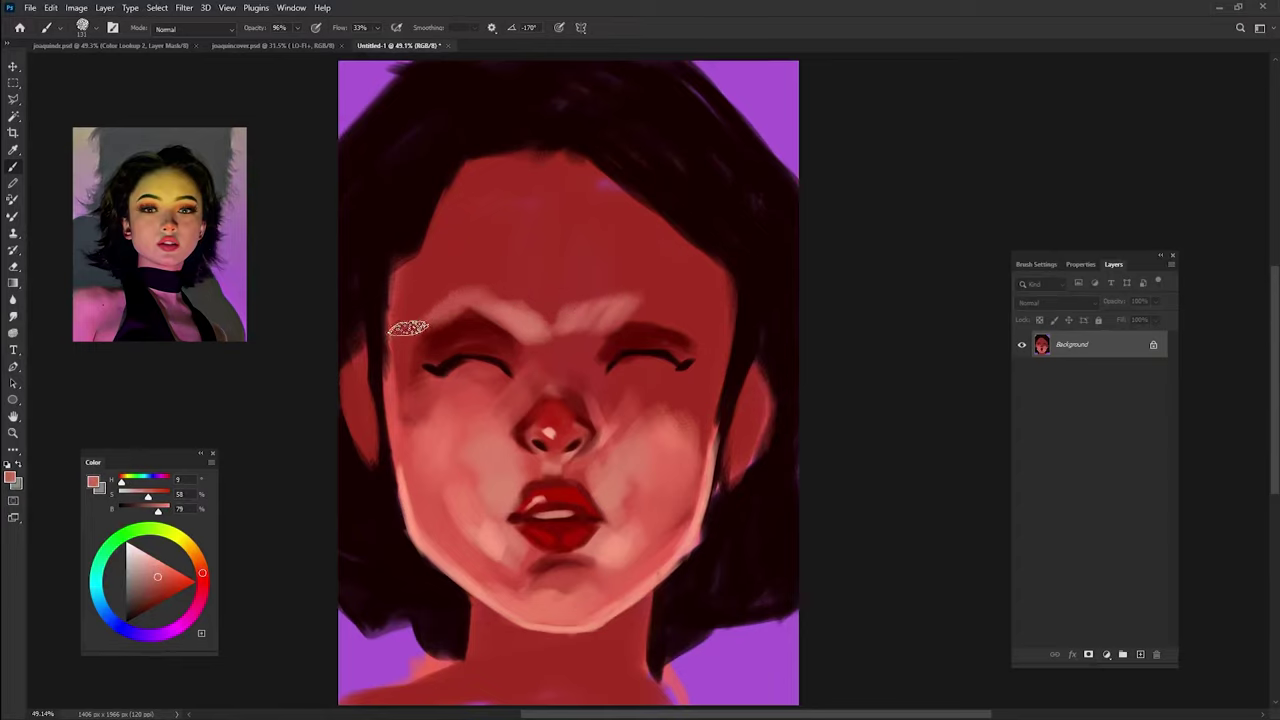
pyautogui.moveTo(716, 348)
pyautogui.mouseDown()
pyautogui.moveTo(723, 286)
pyautogui.moveTo(705, 371)
pyautogui.mouseUp()
# - Lighten the left and right temples beside the eyes with brighter salmon
pyautogui.keyDown('alt'); pyautogui.click(664, 432); pyautogui.keyUp('alt')
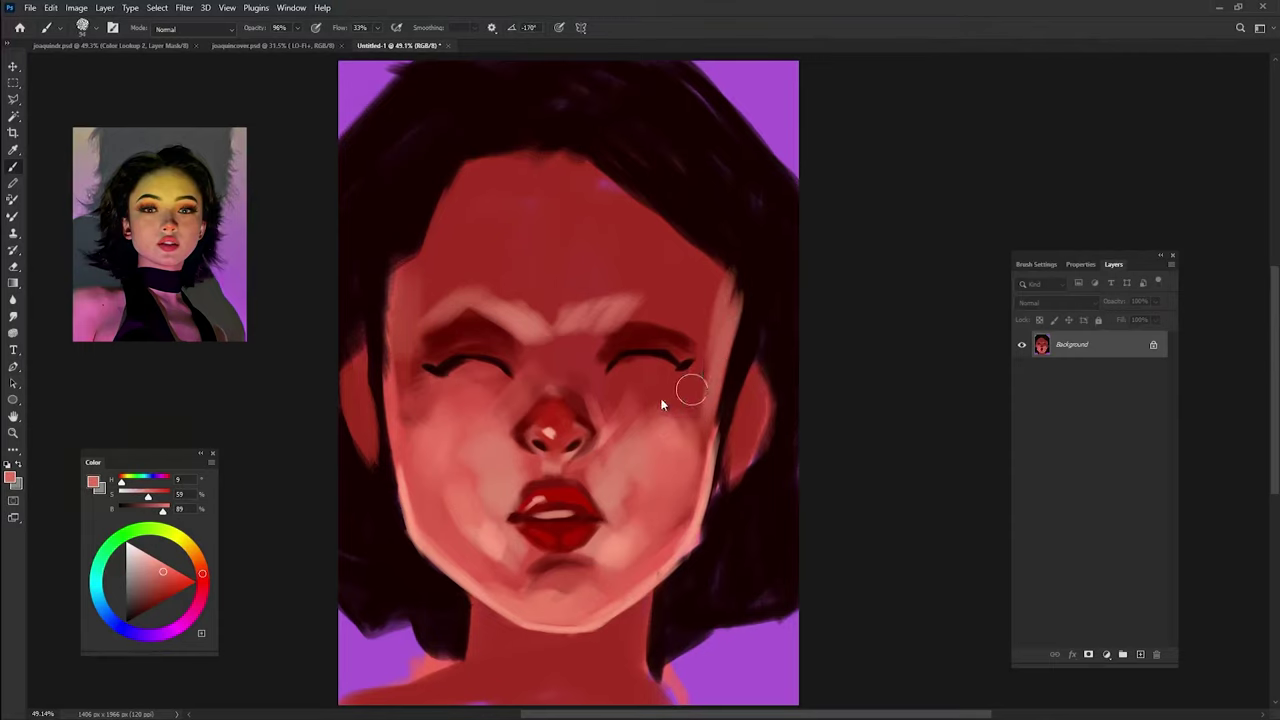
pyautogui.keyDown('alt'); pyautogui.click(400, 500); pyautogui.keyUp('alt')
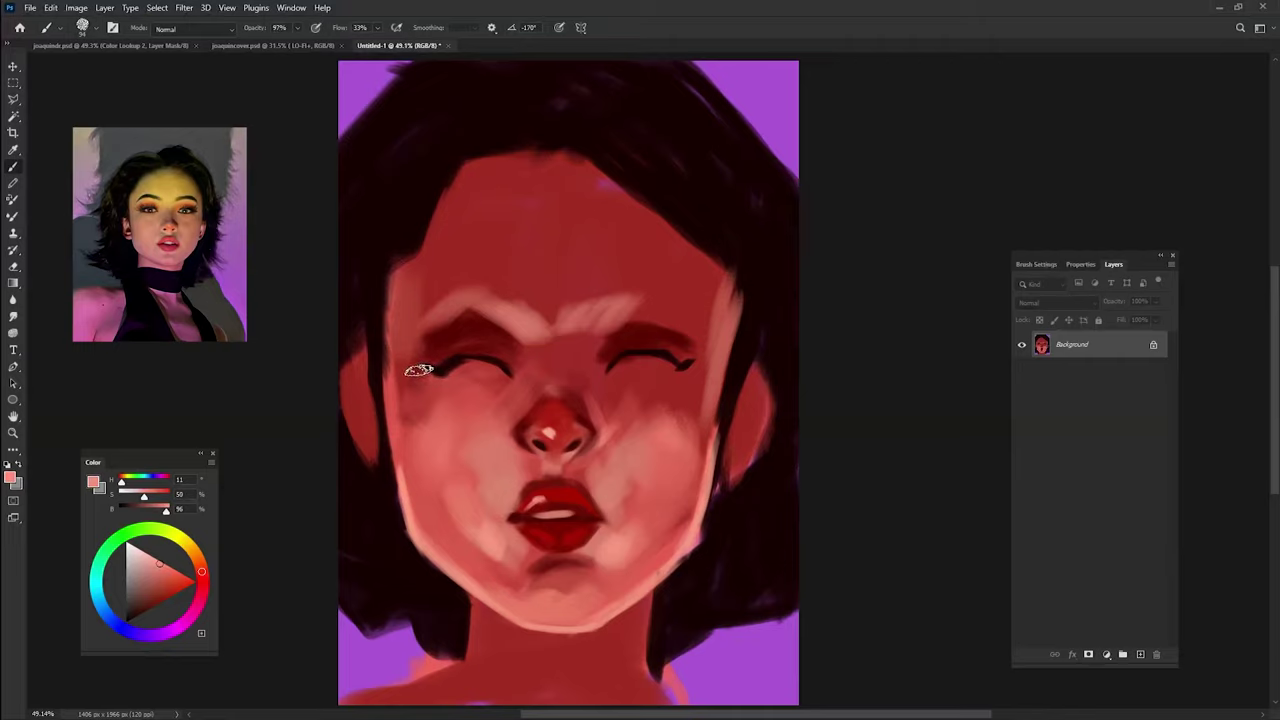
pyautogui.moveTo(414, 366)
pyautogui.mouseDown()
pyautogui.moveTo(409, 340)
pyautogui.moveTo(415, 378)
pyautogui.moveTo(405, 345)
pyautogui.mouseUp()
pyautogui.moveTo(710, 387)
pyautogui.mouseDown()
pyautogui.moveTo(689, 366)
pyautogui.moveTo(716, 277)
pyautogui.mouseUp()
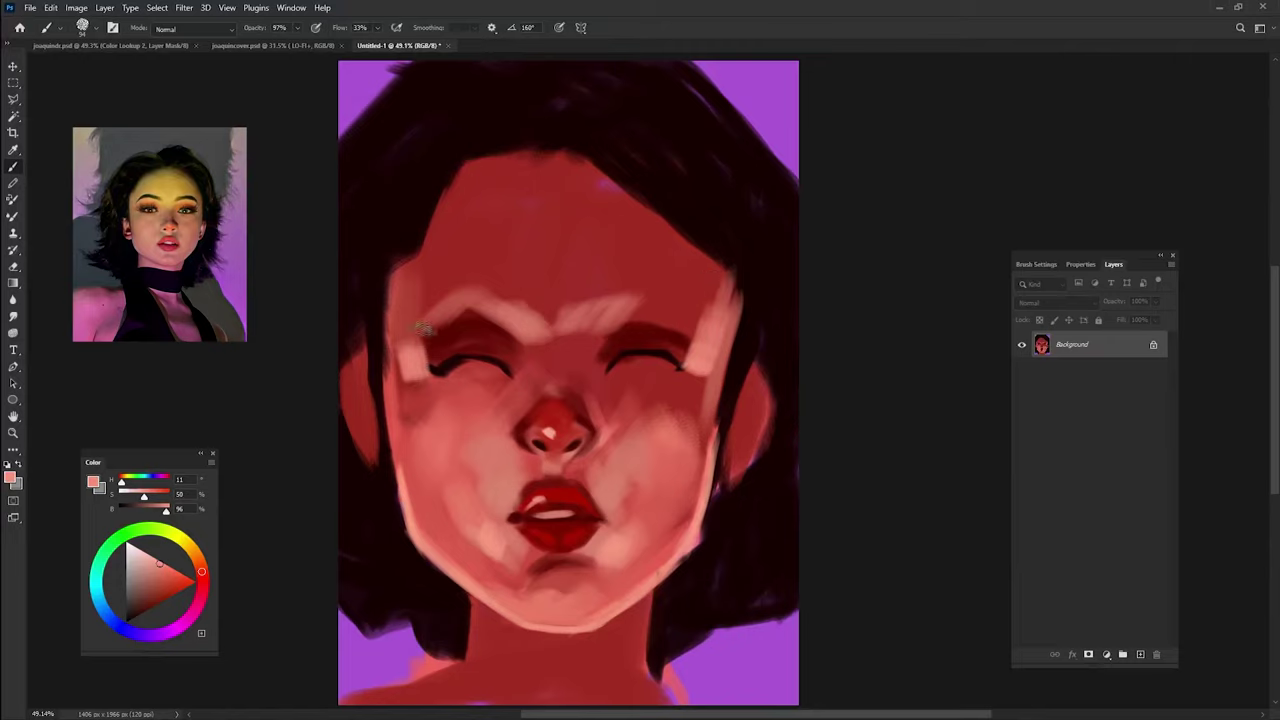
# - Sample the near-black hair and paint rotated dark hair strokes along the forehead hairline
pyautogui.keyDown('alt'); pyautogui.click(410, 297); pyautogui.keyUp('alt')
pyautogui.keyDown('alt'); pyautogui.click(406, 252); pyautogui.keyUp('alt')
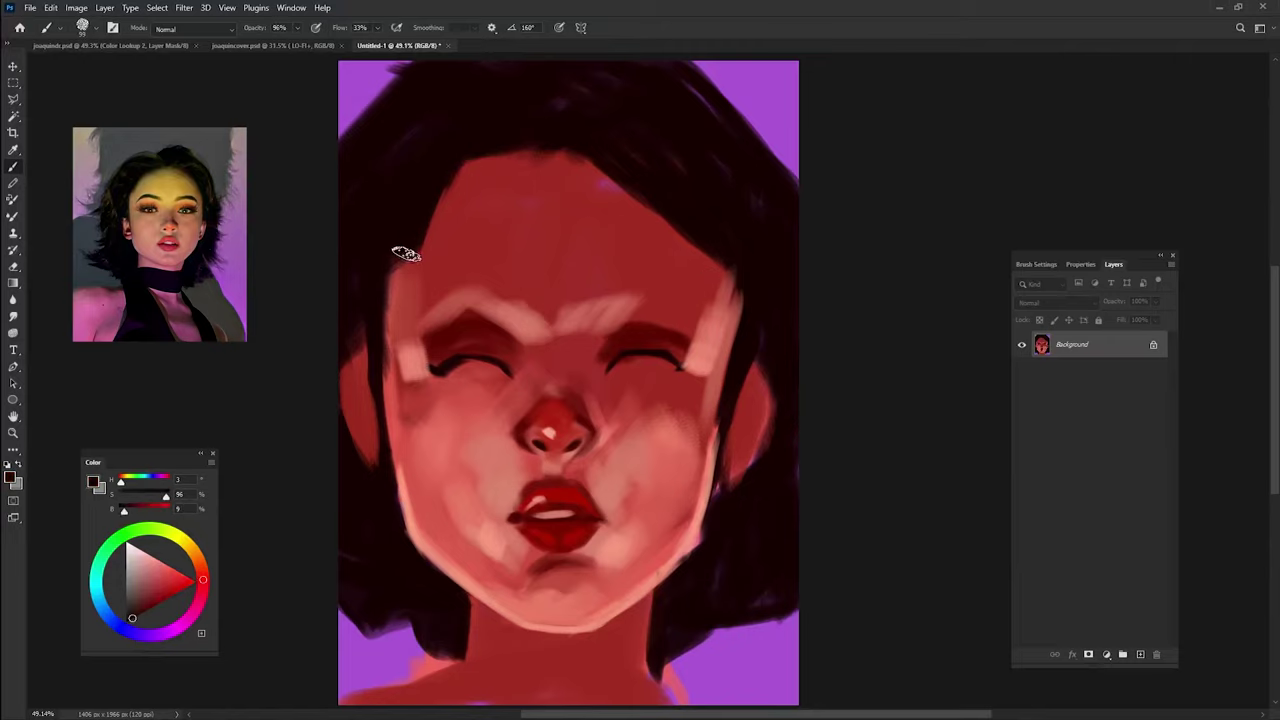
pyautogui.hotkey('shift', 'Left')
pyautogui.hotkey('shift', 'Left')
pyautogui.hotkey('shift', 'Left')
pyautogui.hotkey('shift', 'Right')
pyautogui.hotkey('shift', 'Right')
pyautogui.moveTo(600, 150); pyautogui.dragTo(550, 168)
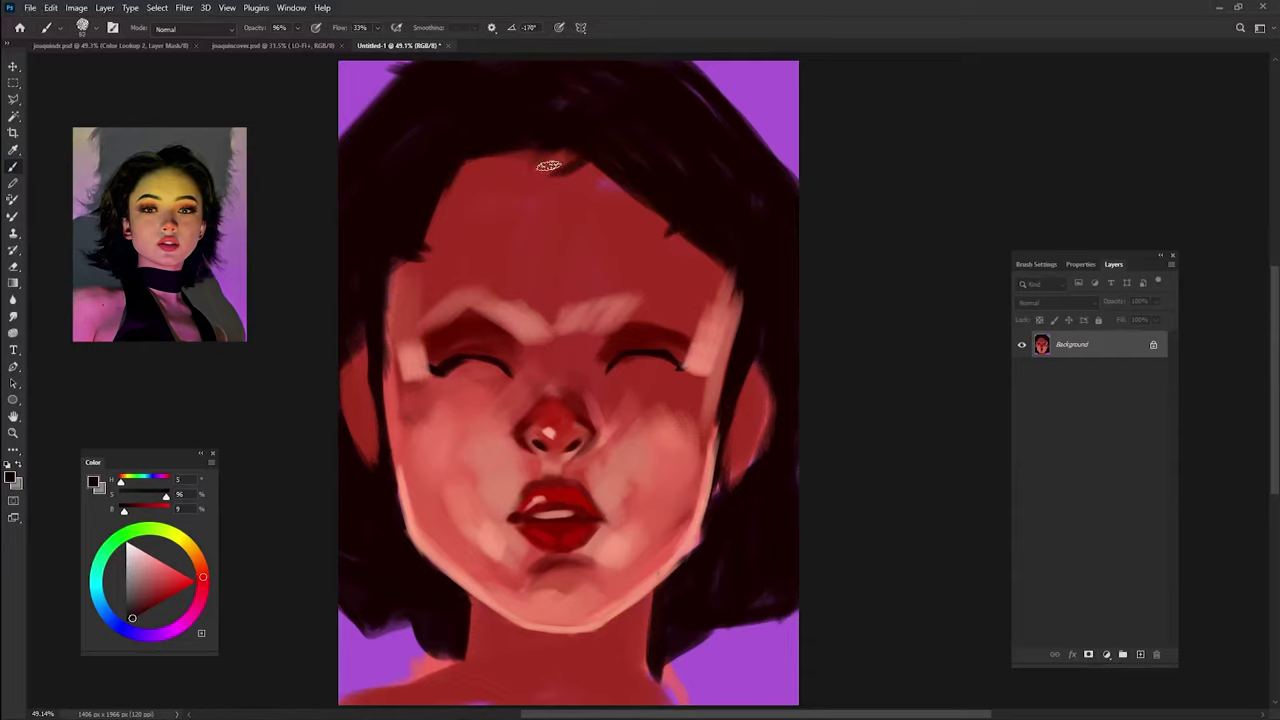
pyautogui.moveTo(608, 138); pyautogui.dragTo(530, 170)
pyautogui.moveTo(451, 151); pyautogui.dragTo(526, 181)
# - Add another hairline stroke, then resample the hair colour at nearly full opacity
pyautogui.hotkey('shift', 'Right')
pyautogui.hotkey('shift', 'Right')
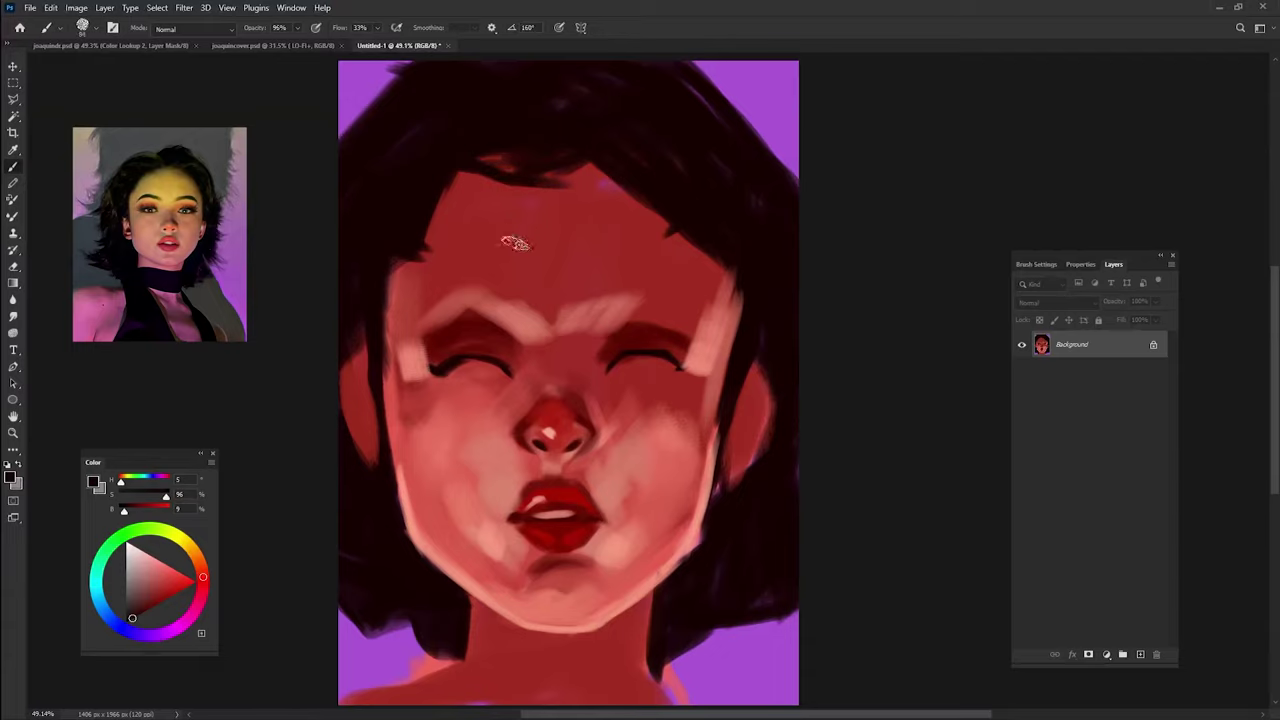
pyautogui.moveTo(480, 171)
pyautogui.mouseDown()
pyautogui.moveTo(606, 172)
pyautogui.moveTo(508, 157)
pyautogui.moveTo(531, 183)
pyautogui.mouseUp()
pyautogui.hotkey('shift', 'Left')
pyautogui.hotkey('shift', 'Left')
pyautogui.press('5')
pyautogui.press('5')
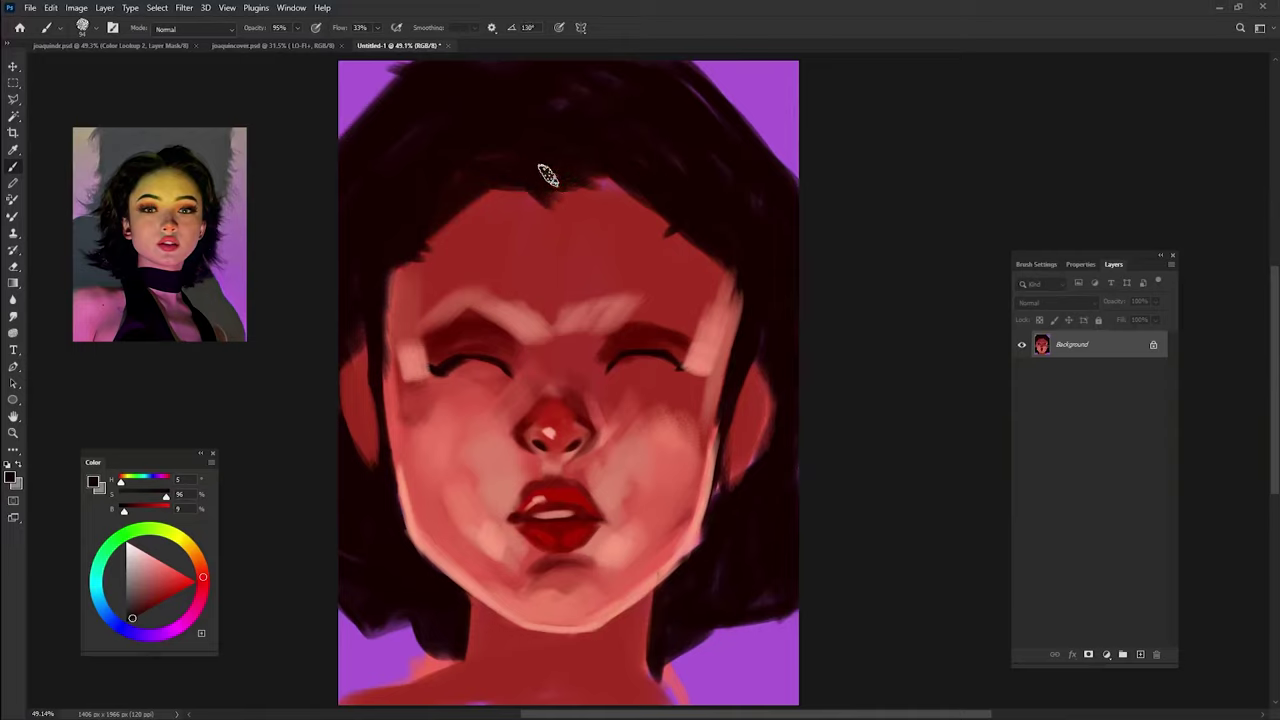
pyautogui.keyDown('alt'); pyautogui.click(565, 222); pyautogui.keyUp('alt')
pyautogui.keyDown('alt'); pyautogui.click(568, 162); pyautogui.keyUp('alt')
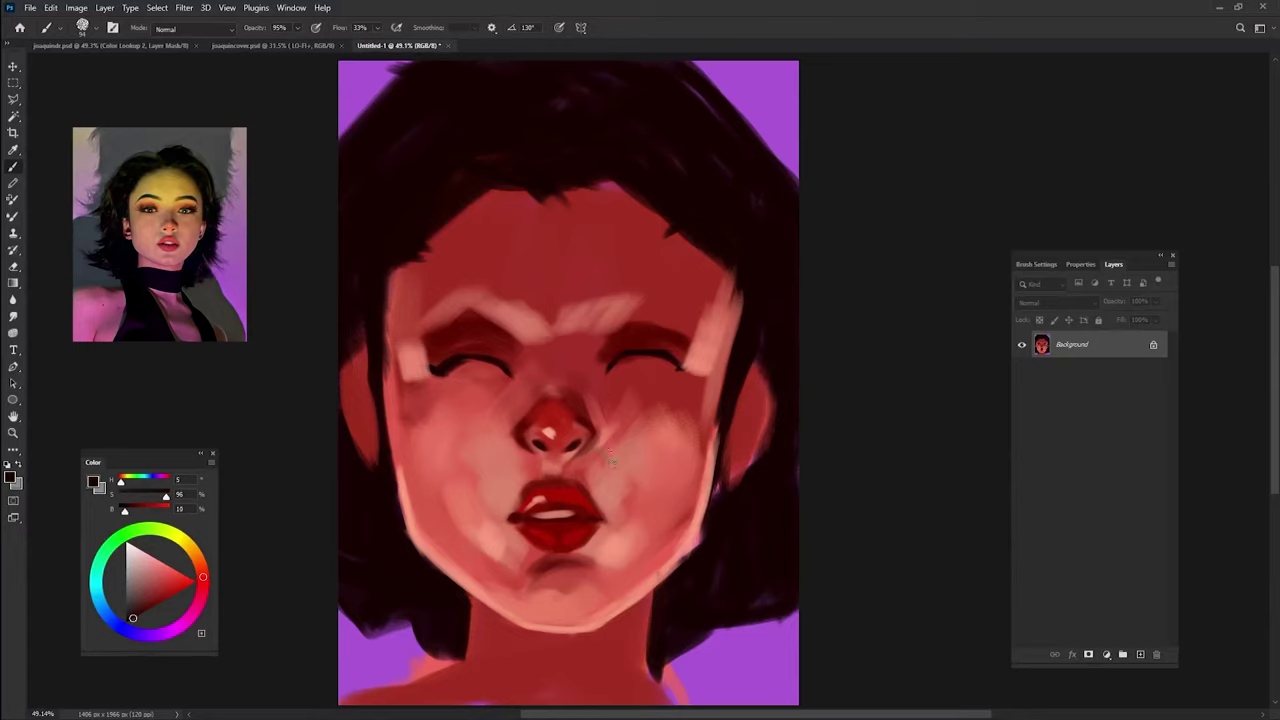
pyautogui.press('9')
pyautogui.press('7')
# - Paint thin dark red strokes down the nose bridge and its left side
pyautogui.keyDown('alt'); pyautogui.click(579, 404); pyautogui.keyUp('alt')
pyautogui.hotkey('shift', 'Left')
pyautogui.hotkey('shift', 'Left')
pyautogui.hotkey('shift', 'Left')
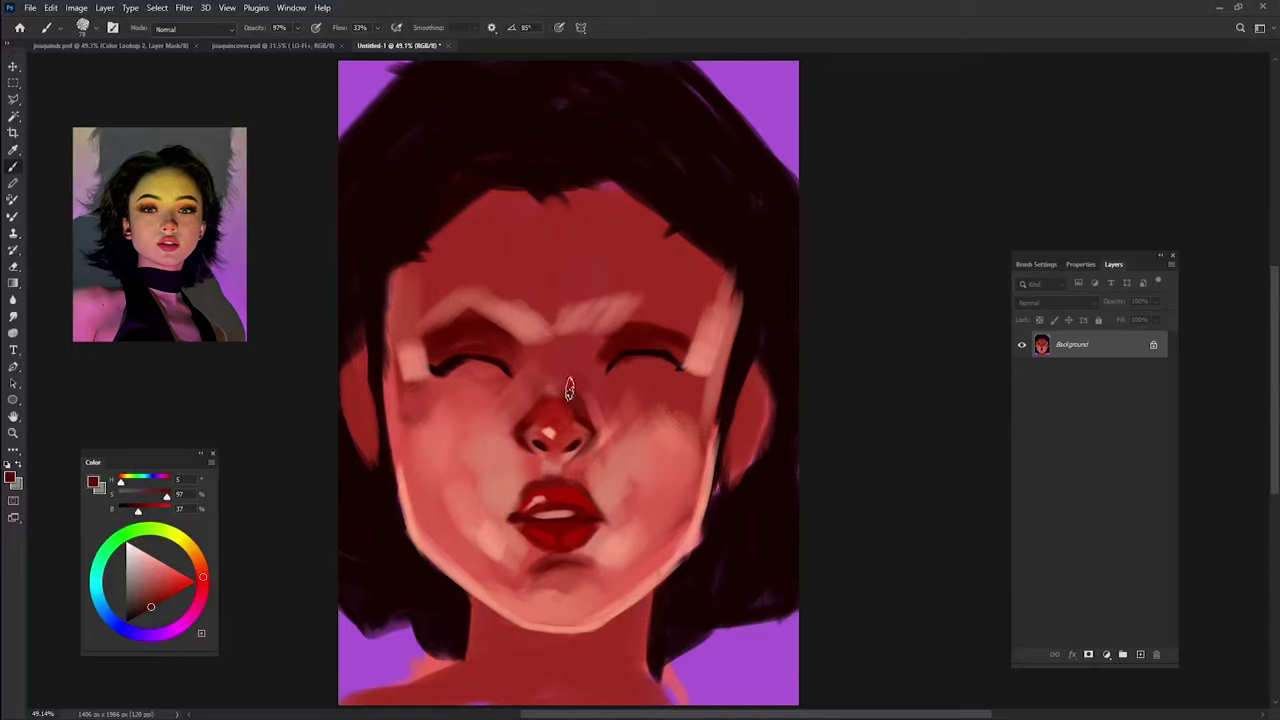
pyautogui.moveTo(568, 388); pyautogui.dragTo(566, 362)
pyautogui.press('9')
pyautogui.press('8')
pyautogui.keyDown('alt'); pyautogui.click(584, 401); pyautogui.keyUp('alt')
pyautogui.press('9')
pyautogui.press('7')
pyautogui.hotkey('shift', 'Right')
pyautogui.hotkey('shift', 'Right')
pyautogui.hotkey('shift', 'Right')
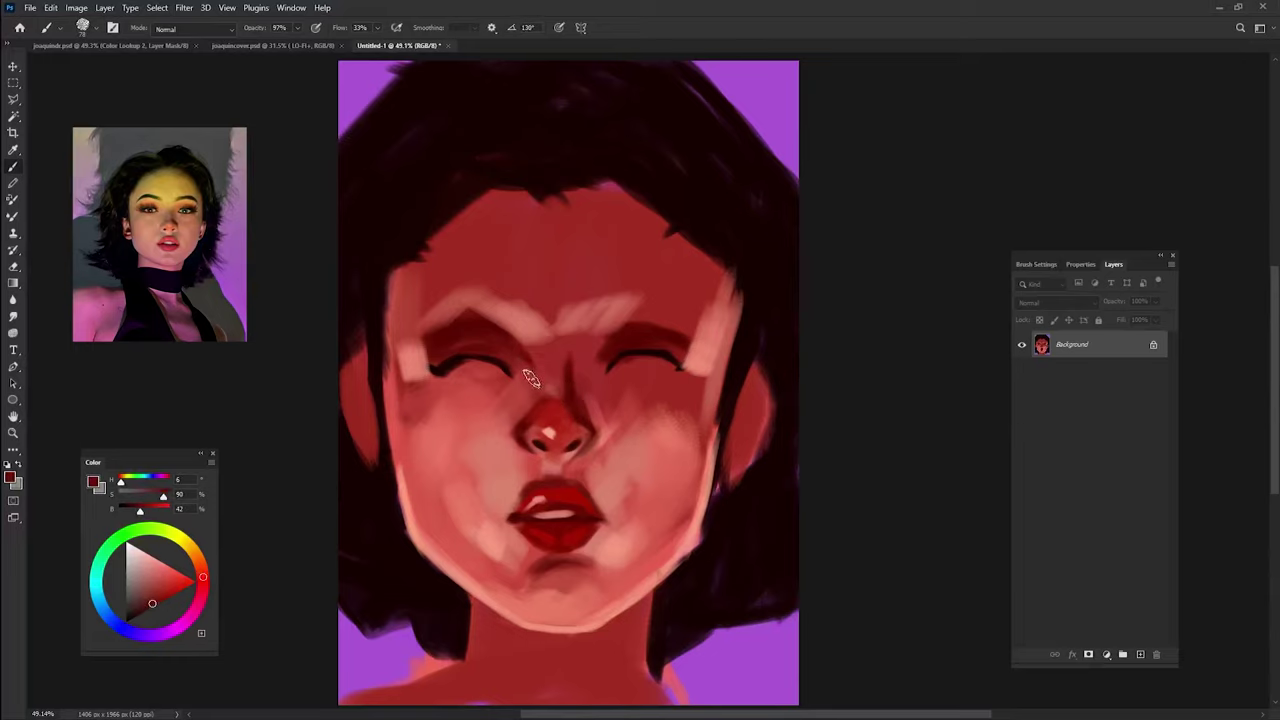
pyautogui.moveTo(530, 395); pyautogui.dragTo(531, 366)
pyautogui.hotkey('shift', 'Left')
pyautogui.hotkey('shift', 'Left')
pyautogui.hotkey('shift', 'Left')
pyautogui.hotkey('shift', 'Left')
# - Sample light pink and paint soft pink under the left eye with a smaller brush
pyautogui.keyDown('alt'); pyautogui.click(522, 378); pyautogui.keyUp('alt')
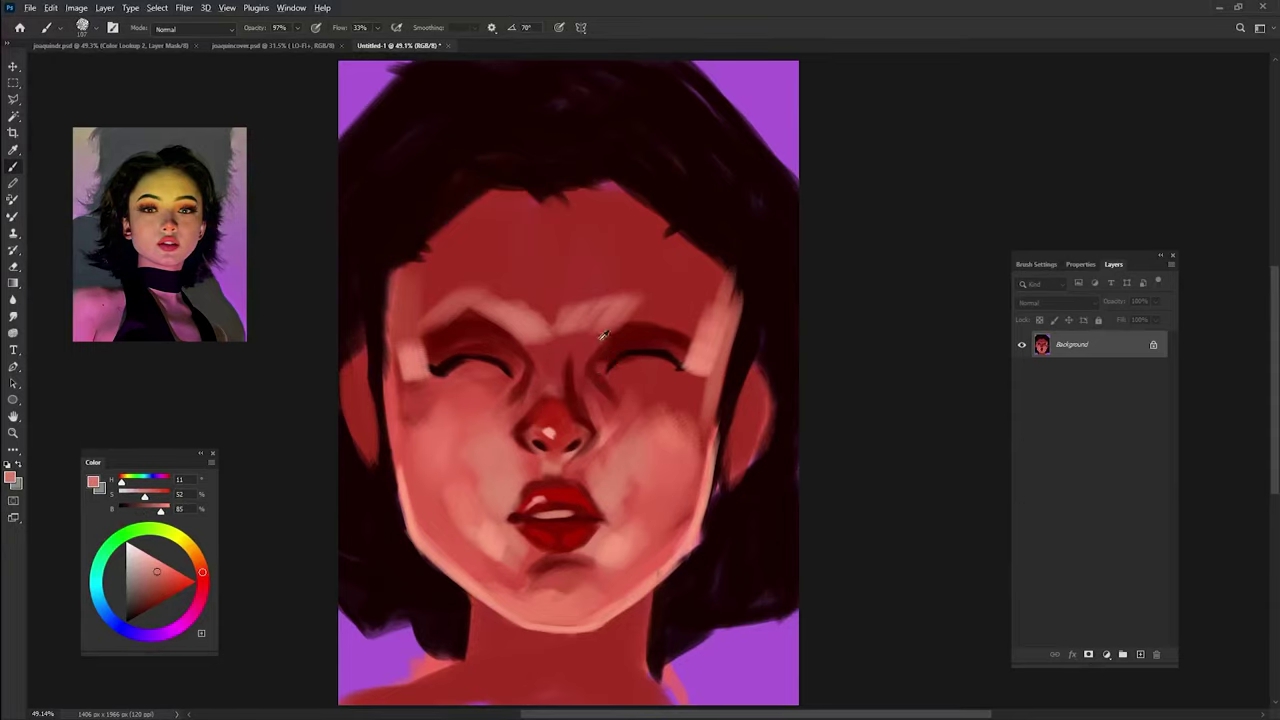
pyautogui.keyDown('alt'); pyautogui.click(600, 332); pyautogui.keyUp('alt')
pyautogui.hotkey('shift', 'Left')
pyautogui.hotkey('shift', 'Left')
pyautogui.hotkey('shift', 'Left')
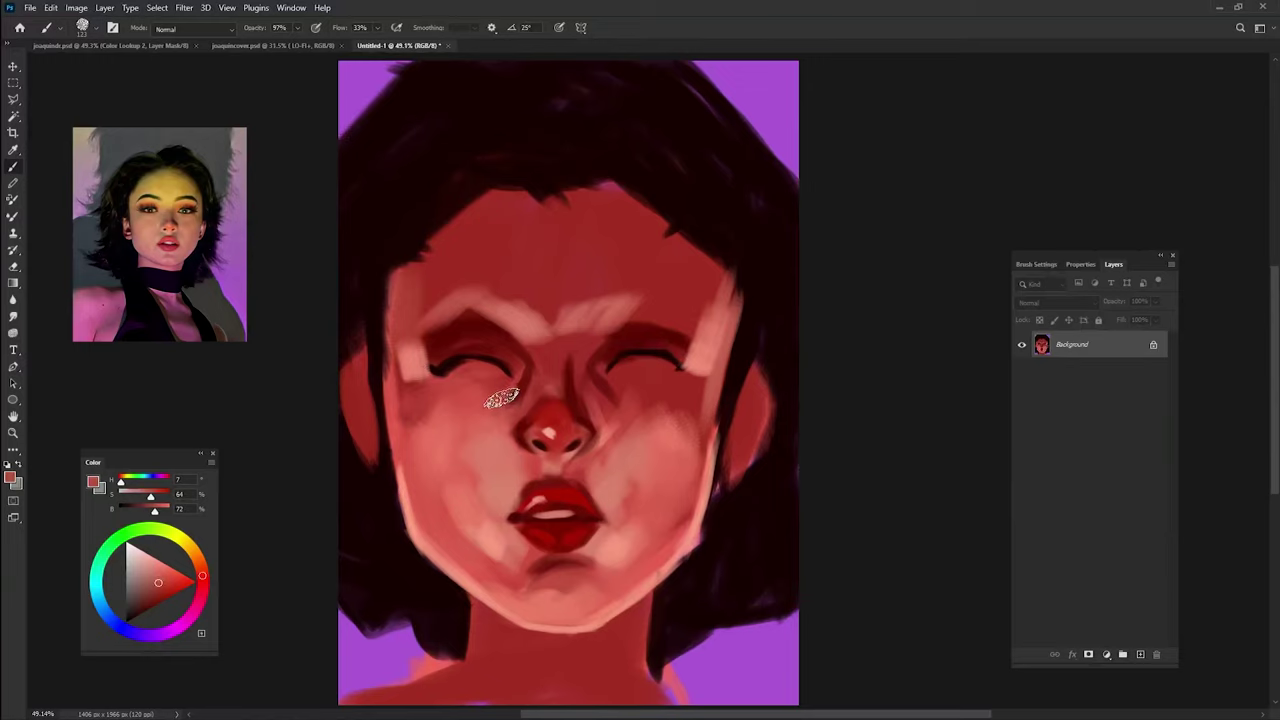
pyautogui.keyDown('alt'); pyautogui.click(530, 335); pyautogui.keyUp('alt')
pyautogui.hotkey('shift', 'Left')
pyautogui.hotkey('shift', 'Left')
pyautogui.hotkey('shift', 'Left')
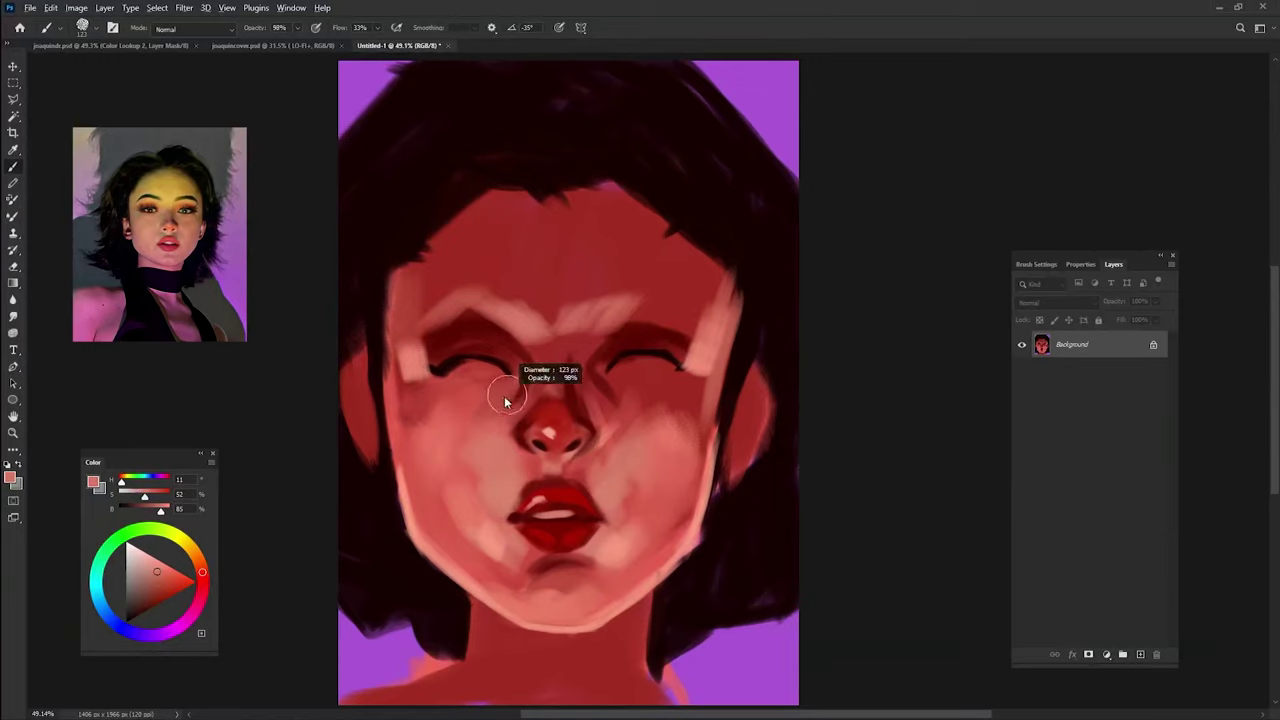
pyautogui.hotkey('shift', 'Right')
pyautogui.hotkey('shift', 'Right')
pyautogui.moveTo(449, 388)
pyautogui.mouseDown()
pyautogui.moveTo(482, 404)
pyautogui.moveTo(471, 405)
pyautogui.mouseUp()
# - Cover the bluish patch under the left eye, brighten under the right eye and lighten the bridge between them
pyautogui.keyDown('alt'); pyautogui.click(410, 500); pyautogui.keyUp('alt')
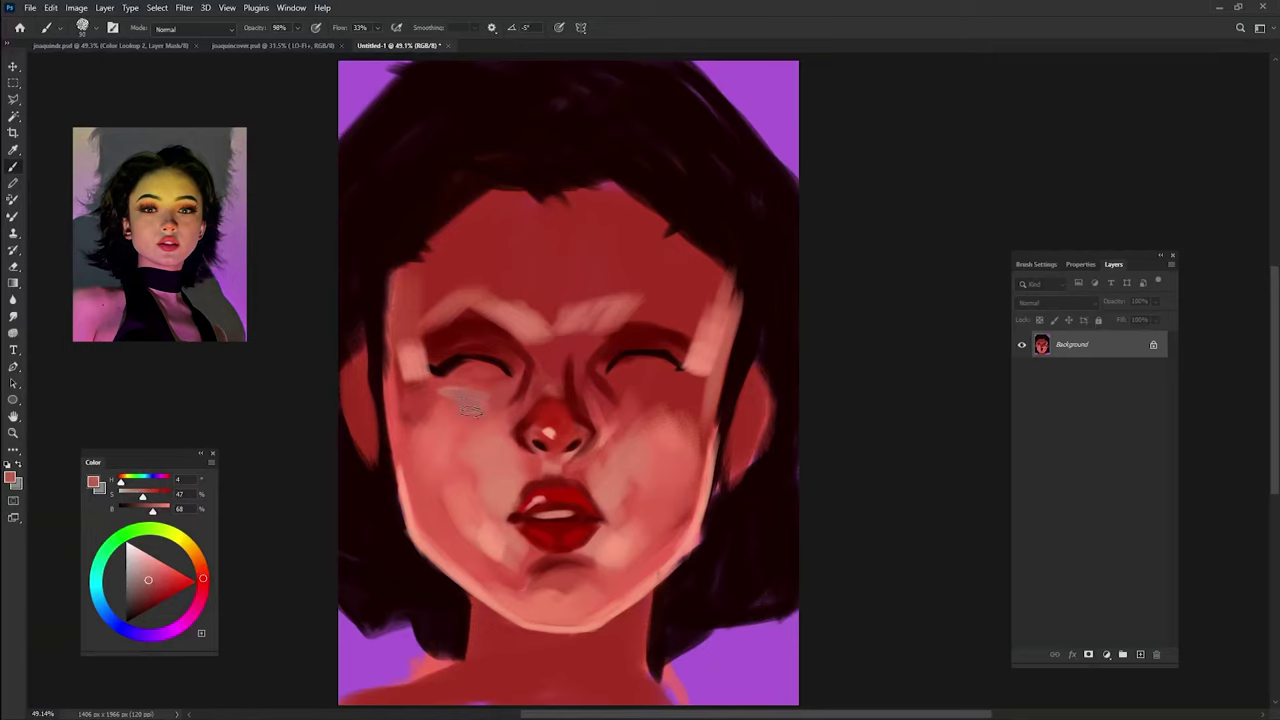
pyautogui.keyDown('alt'); pyautogui.click(417, 530); pyautogui.keyUp('alt')
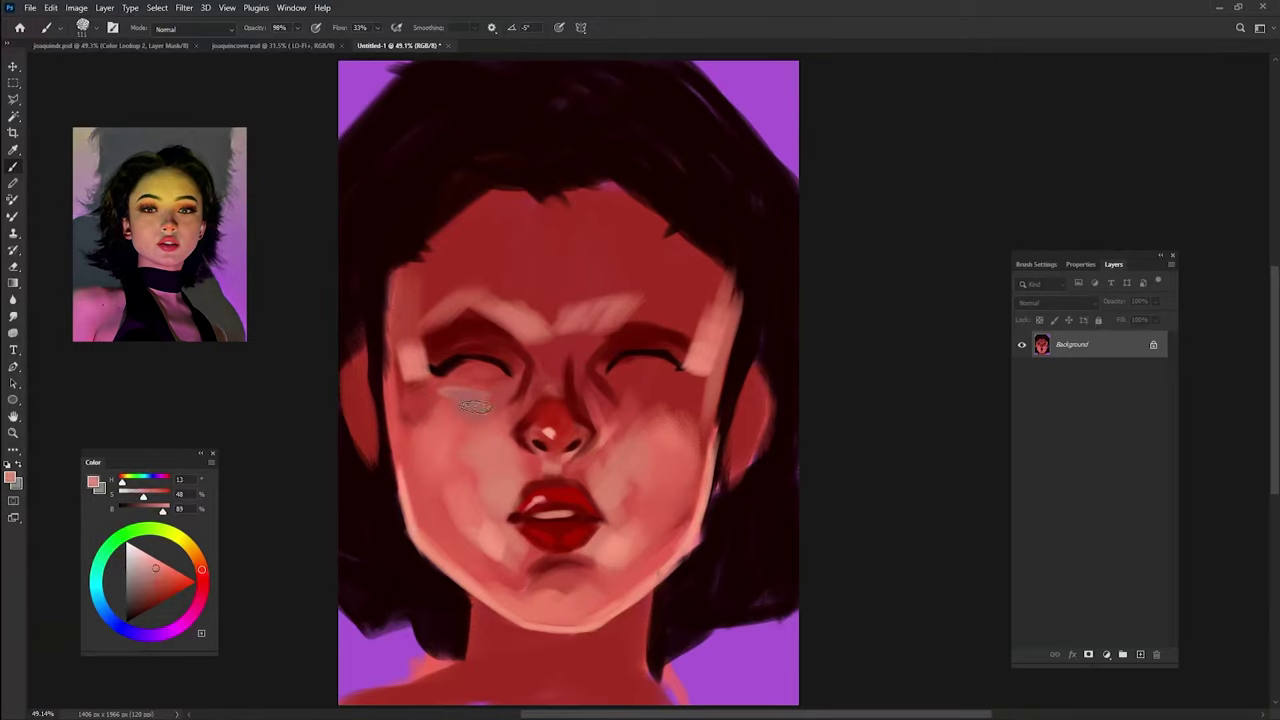
pyautogui.moveTo(444, 394); pyautogui.dragTo(488, 412)
pyautogui.moveTo(645, 389); pyautogui.dragTo(664, 414)
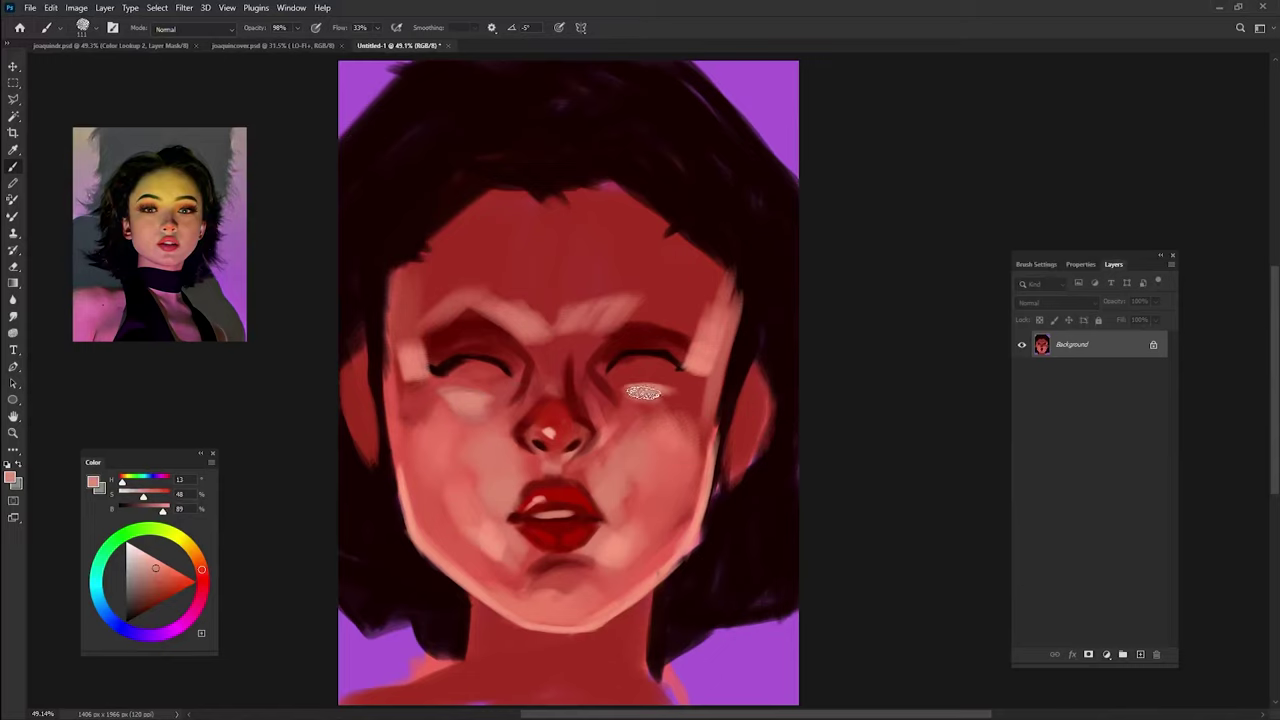
pyautogui.press('0')
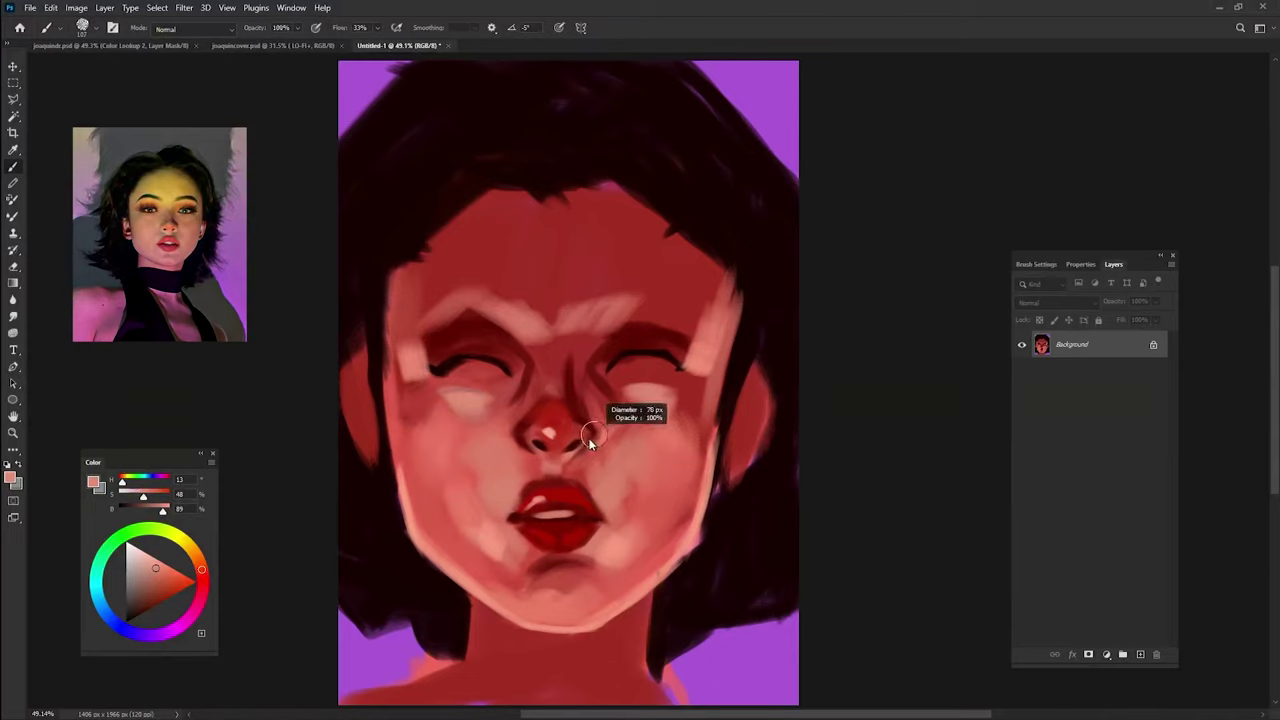
pyautogui.moveTo(547, 364)
pyautogui.mouseDown()
pyautogui.moveTo(556, 335)
pyautogui.moveTo(566, 360)
pyautogui.moveTo(553, 405)
pyautogui.mouseUp()
# - Resample skin tones from the nose, upper lip and left eye, switching brush opacity between 90% and full
pyautogui.press('9')
pyautogui.press('9')
pyautogui.keyDown('alt'); pyautogui.click(552, 393); pyautogui.keyUp('alt')
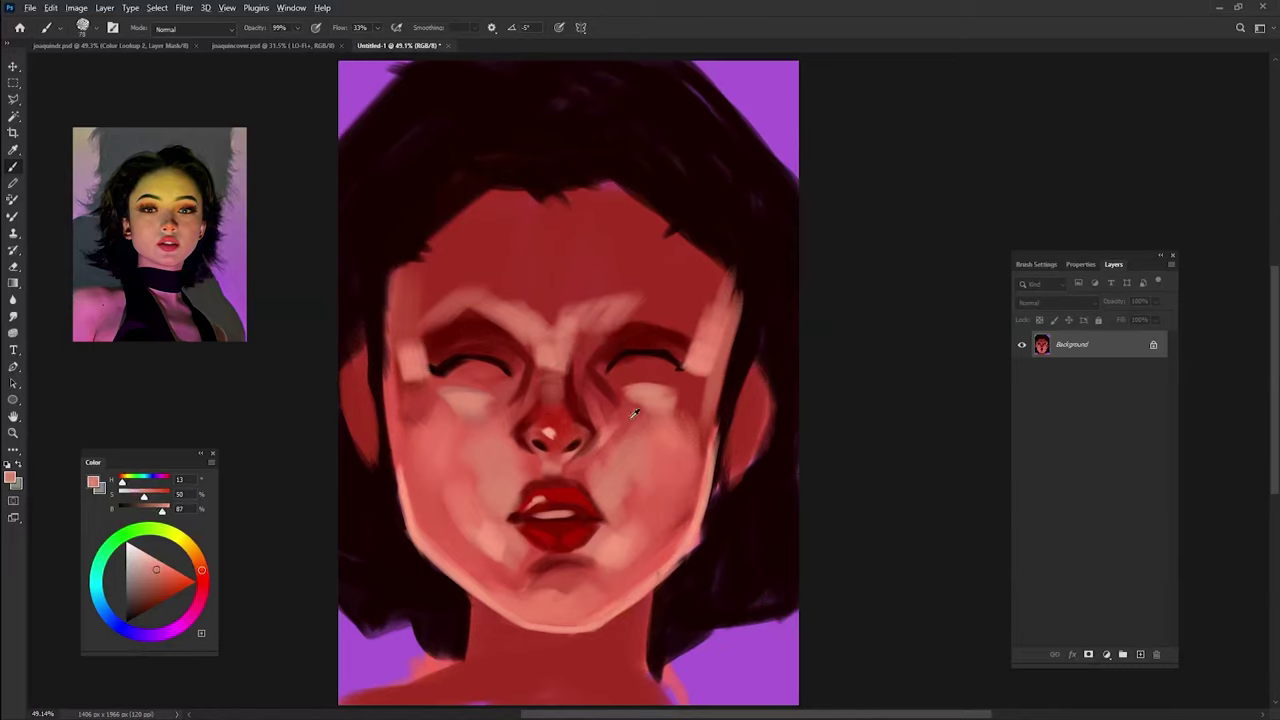
pyautogui.press('0')
pyautogui.press('9')
pyautogui.press('9')
pyautogui.keyDown('alt'); pyautogui.click(520, 484); pyautogui.keyUp('alt')
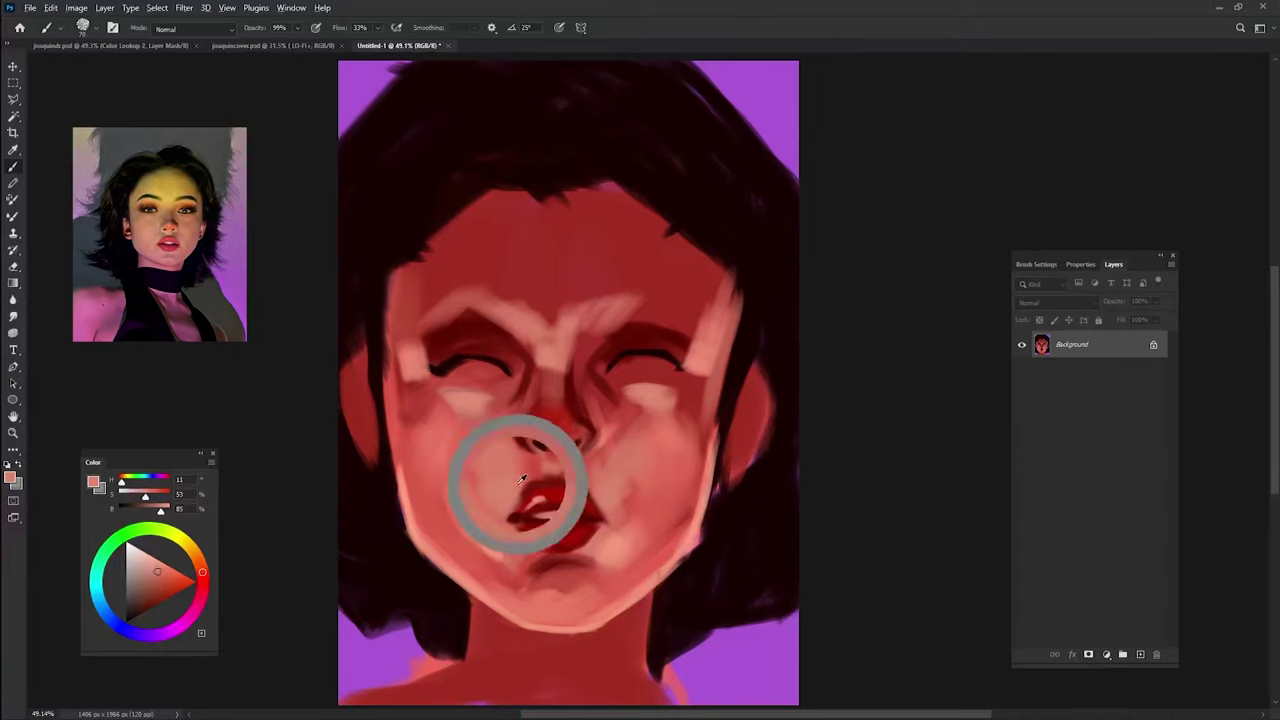
pyautogui.press('0')
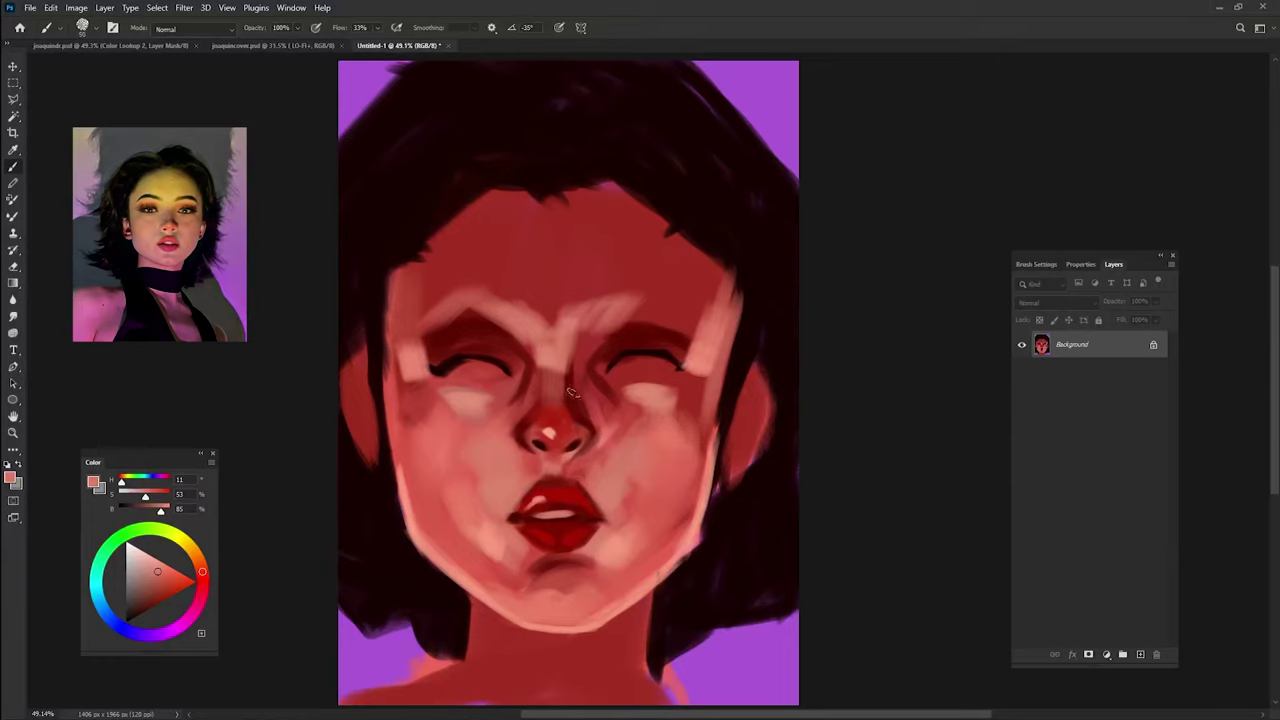
pyautogui.keyDown('alt'); pyautogui.click(444, 365); pyautogui.keyUp('alt')
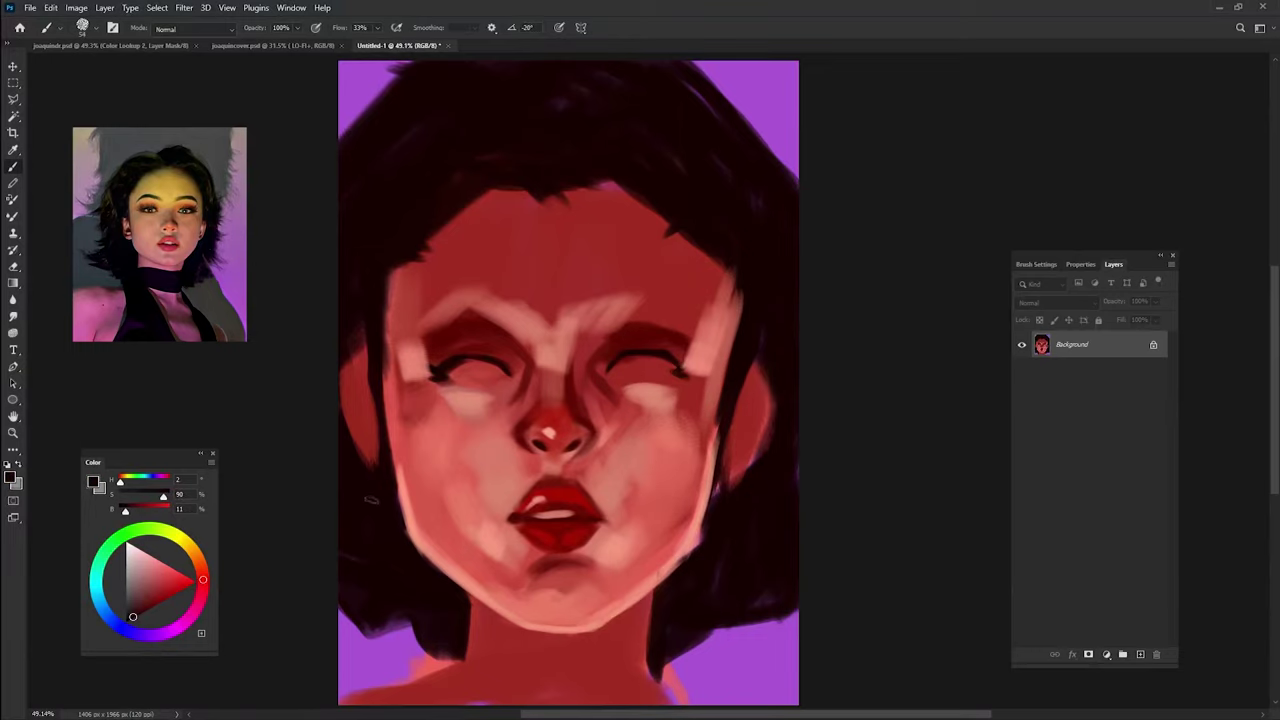
# - Paint dark red lower lid lines under both eyes
pyautogui.keyDown('alt'); pyautogui.click(491, 394); pyautogui.keyUp('alt')
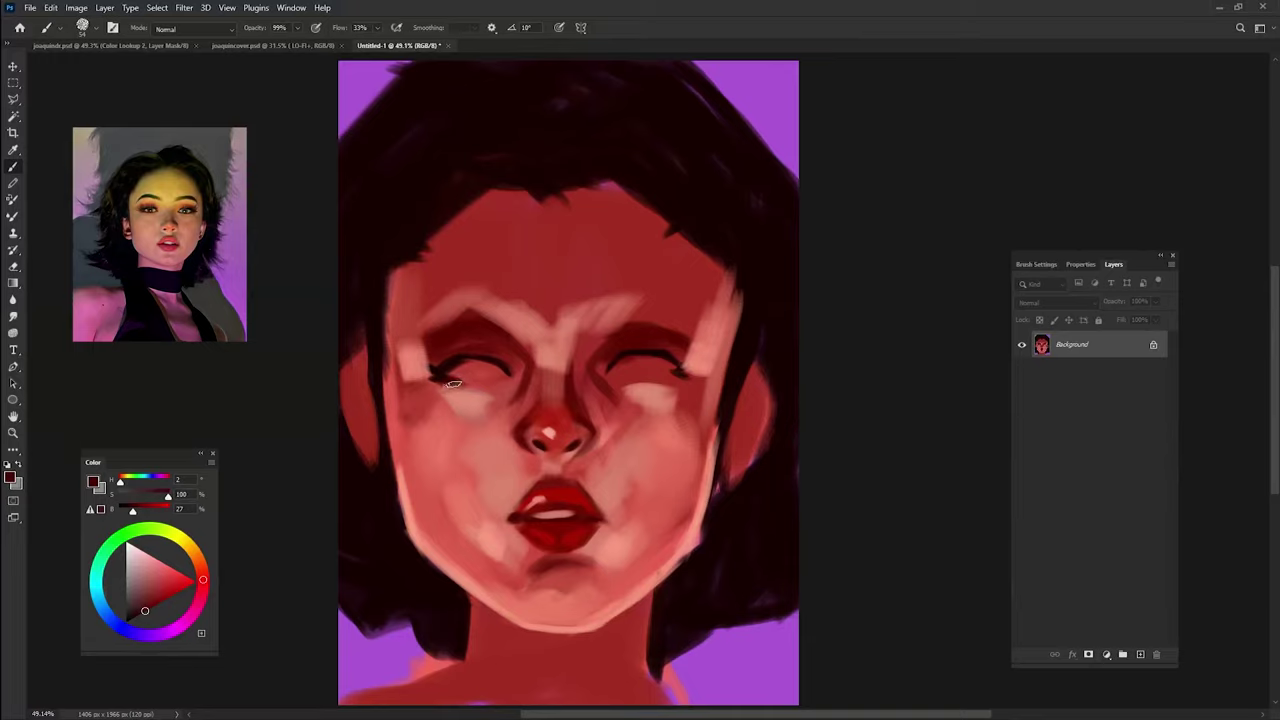
pyautogui.moveTo(453, 383); pyautogui.dragTo(509, 380)
pyautogui.moveTo(628, 389)
pyautogui.mouseDown()
pyautogui.moveTo(676, 377)
pyautogui.moveTo(663, 388)
pyautogui.mouseUp()
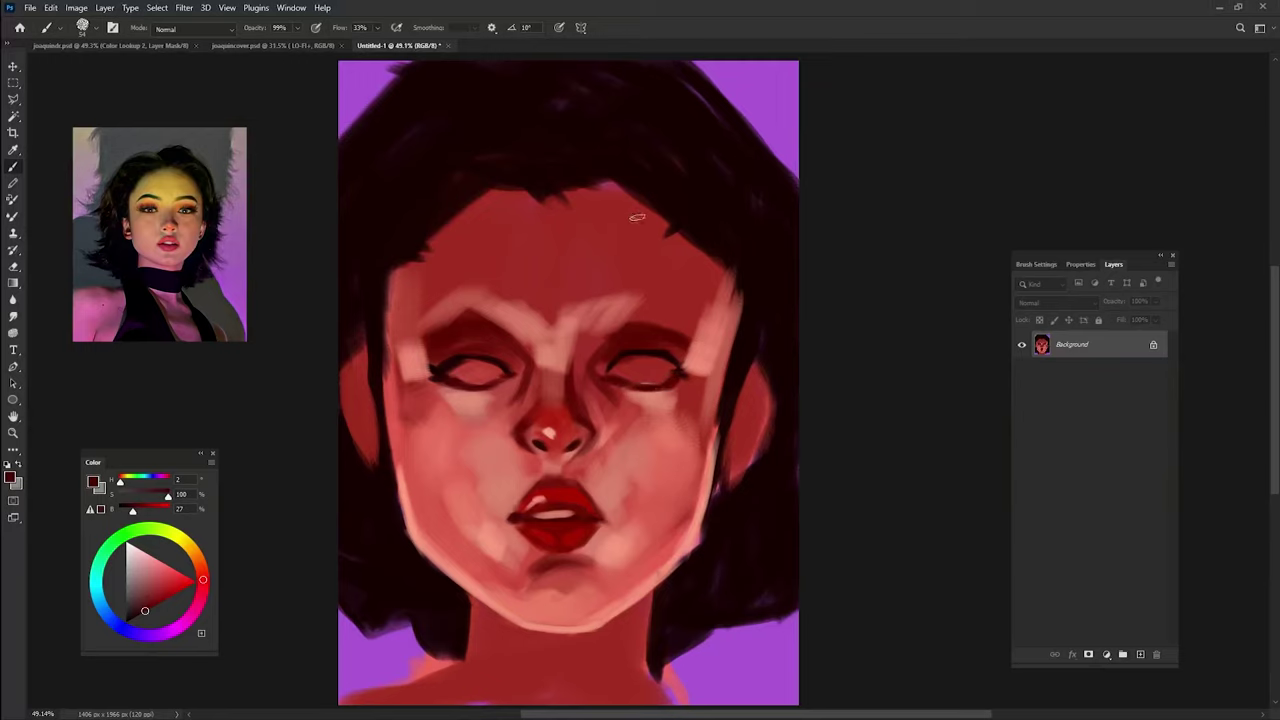
# - Fill both eye whites with pale pink sampled from mid-face, then sample dark reds
pyautogui.keyDown('alt'); pyautogui.click(560, 340); pyautogui.keyUp('alt')
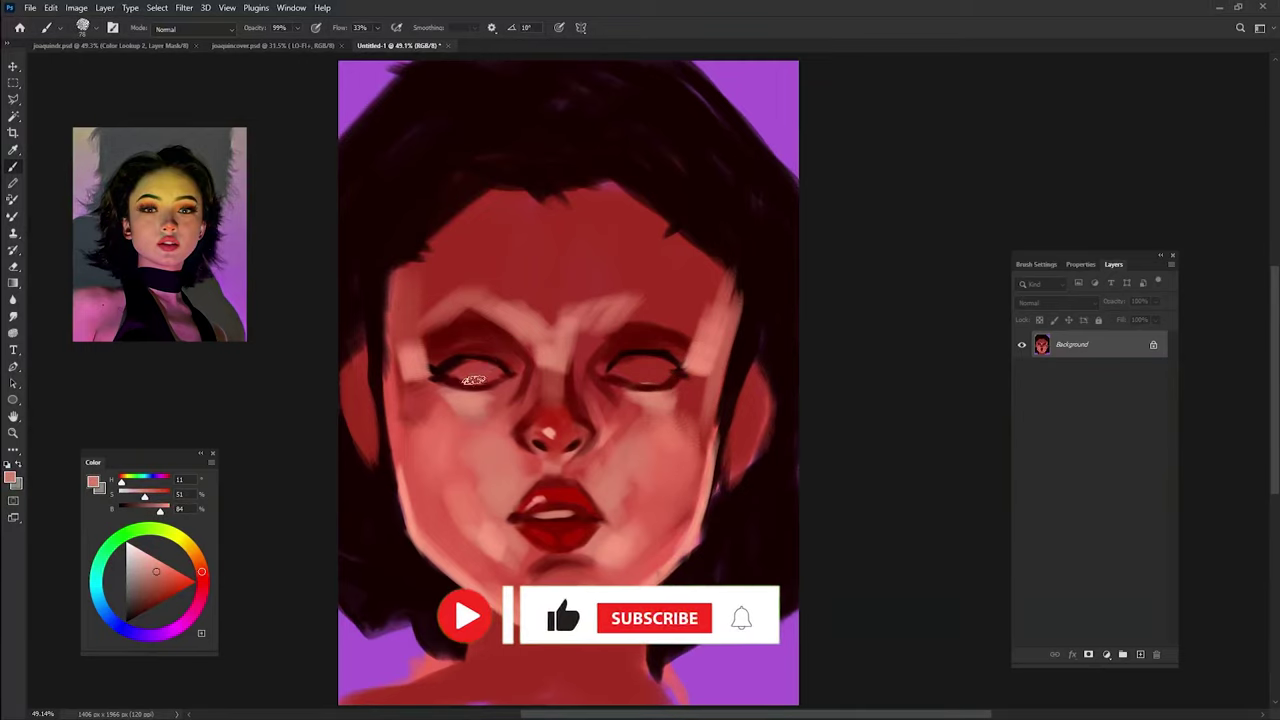
pyautogui.moveTo(473, 380); pyautogui.dragTo(470, 373)
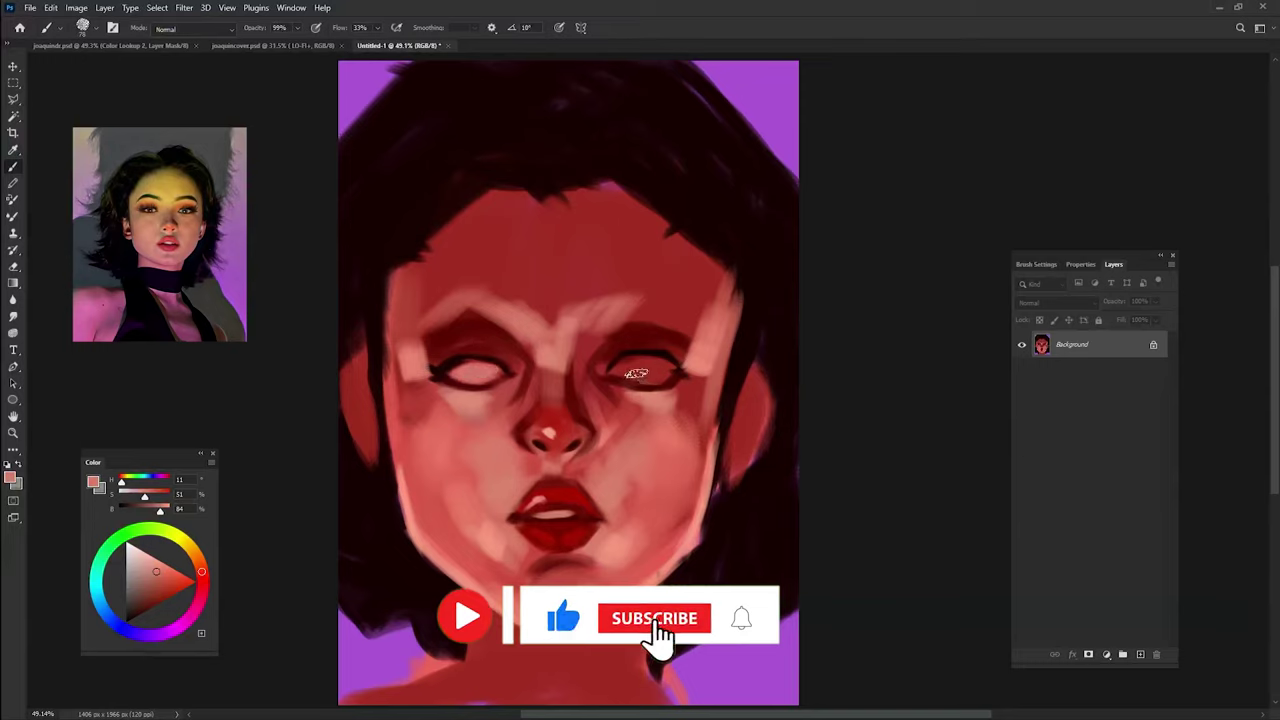
pyautogui.moveTo(636, 374); pyautogui.dragTo(651, 372)
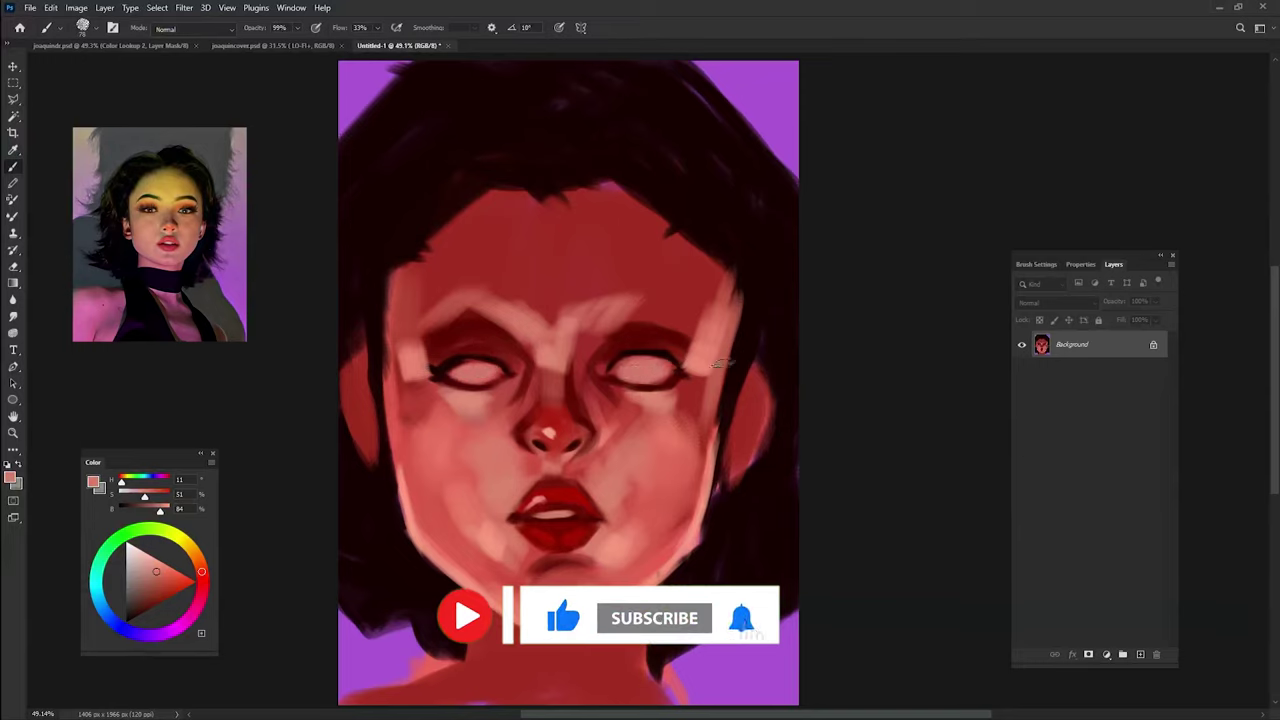
pyautogui.keyDown('alt'); pyautogui.click(622, 358); pyautogui.keyUp('alt')
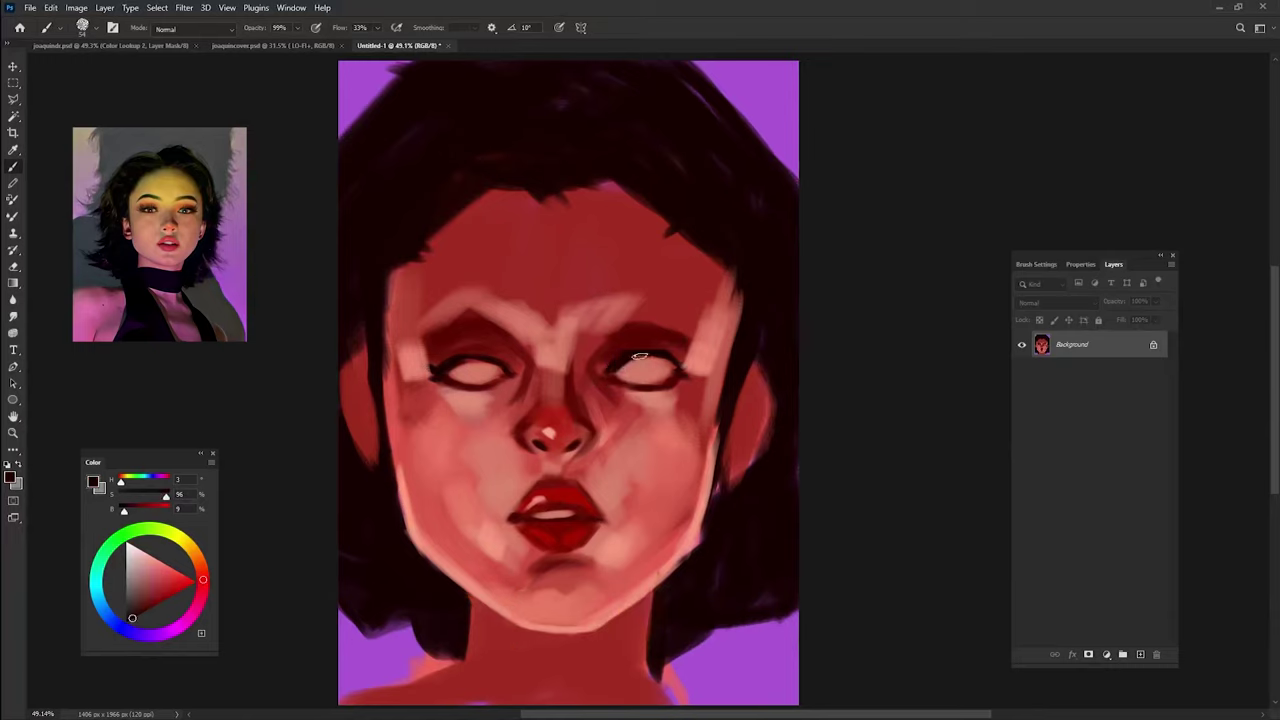
pyautogui.keyDown('alt'); pyautogui.click(640, 350); pyautogui.keyUp('alt')
# - Darken the right eyelid crease, repaint the lower lip brighter red and shade beneath it
pyautogui.moveTo(660, 349); pyautogui.dragTo(682, 352)
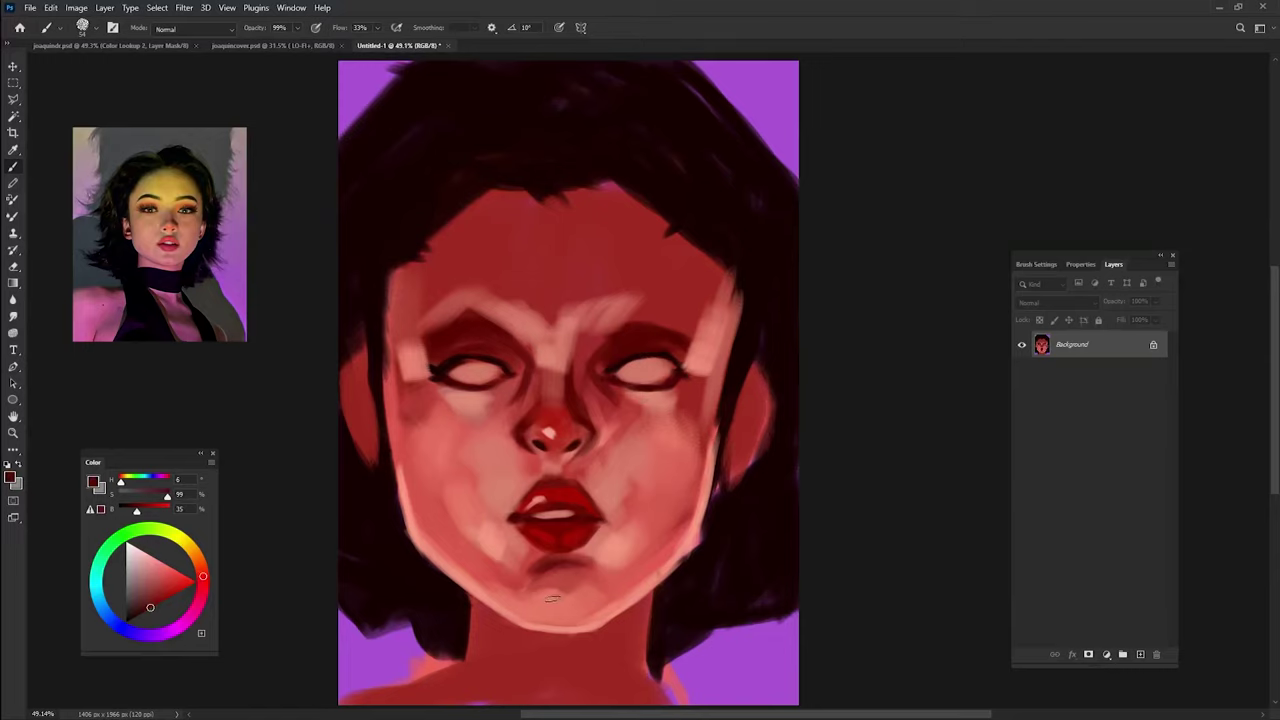
pyautogui.keyDown('alt'); pyautogui.click(542, 535); pyautogui.keyUp('alt')
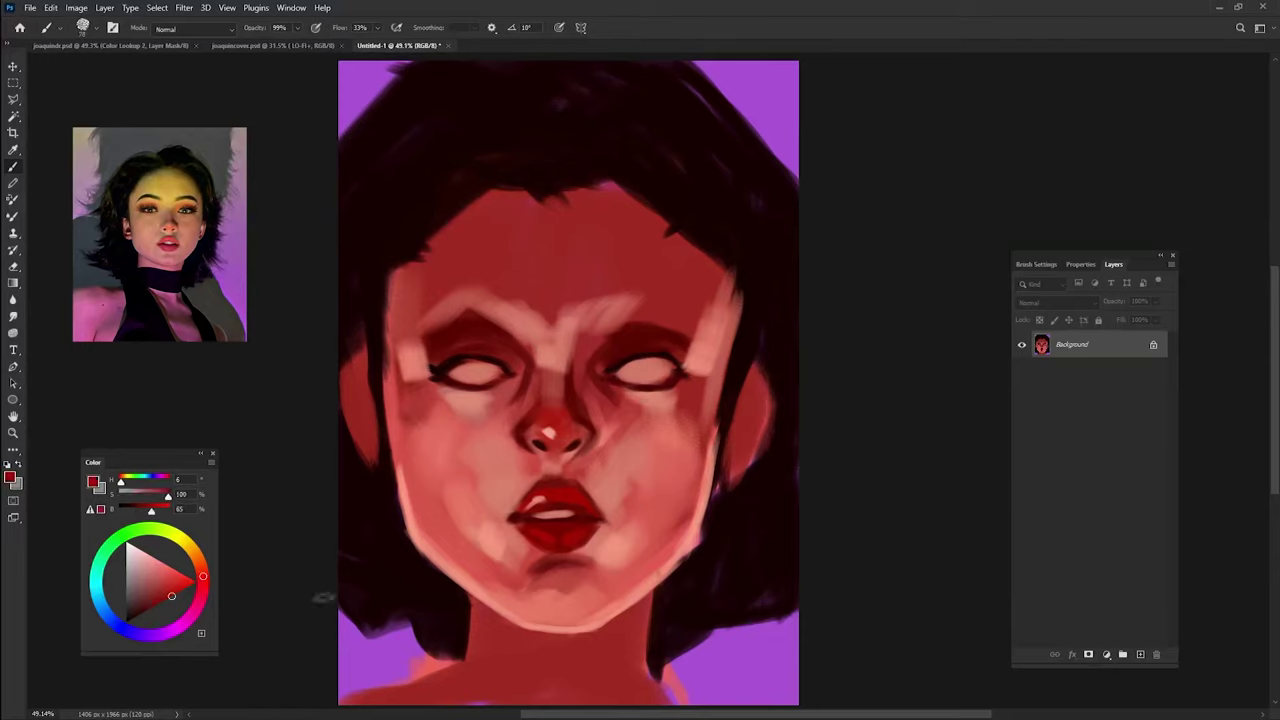
pyautogui.click(183, 570)
pyautogui.moveTo(520, 535)
pyautogui.mouseDown()
pyautogui.moveTo(540, 551)
pyautogui.moveTo(533, 535)
pyautogui.mouseUp()
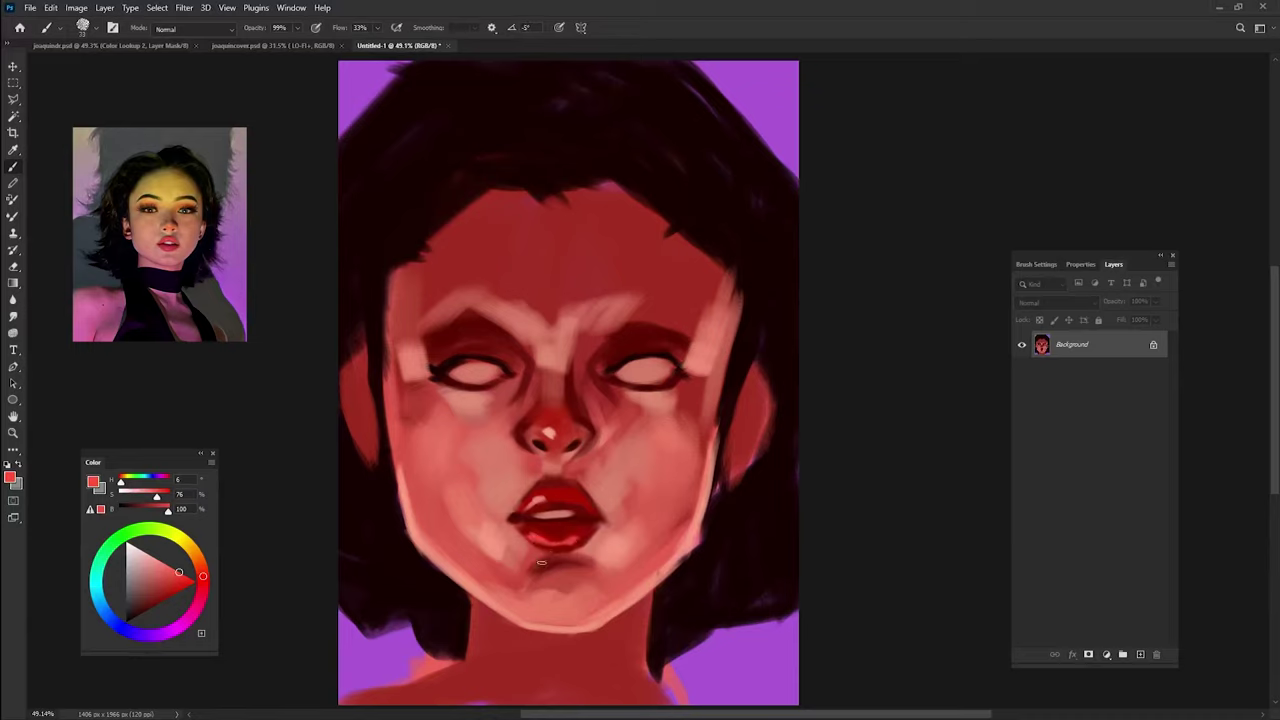
pyautogui.keyDown('alt'); pyautogui.click(488, 537); pyautogui.keyUp('alt')
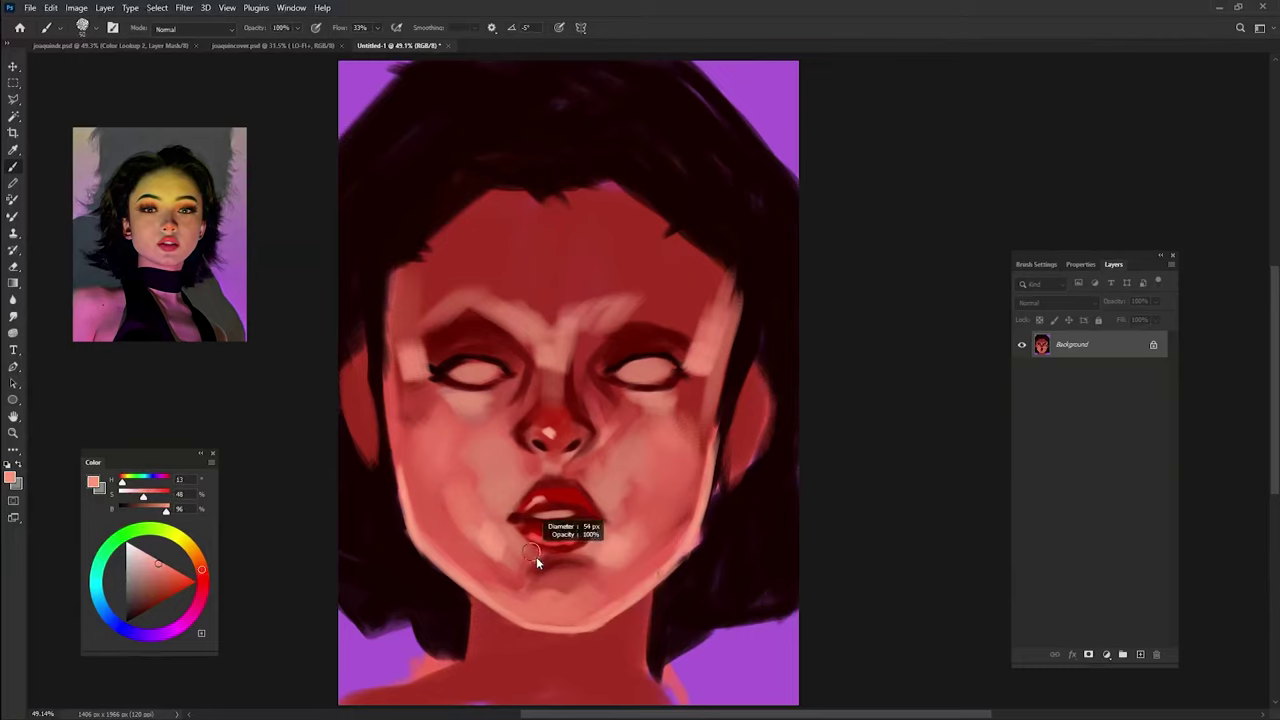
pyautogui.moveTo(531, 551); pyautogui.dragTo(522, 543)
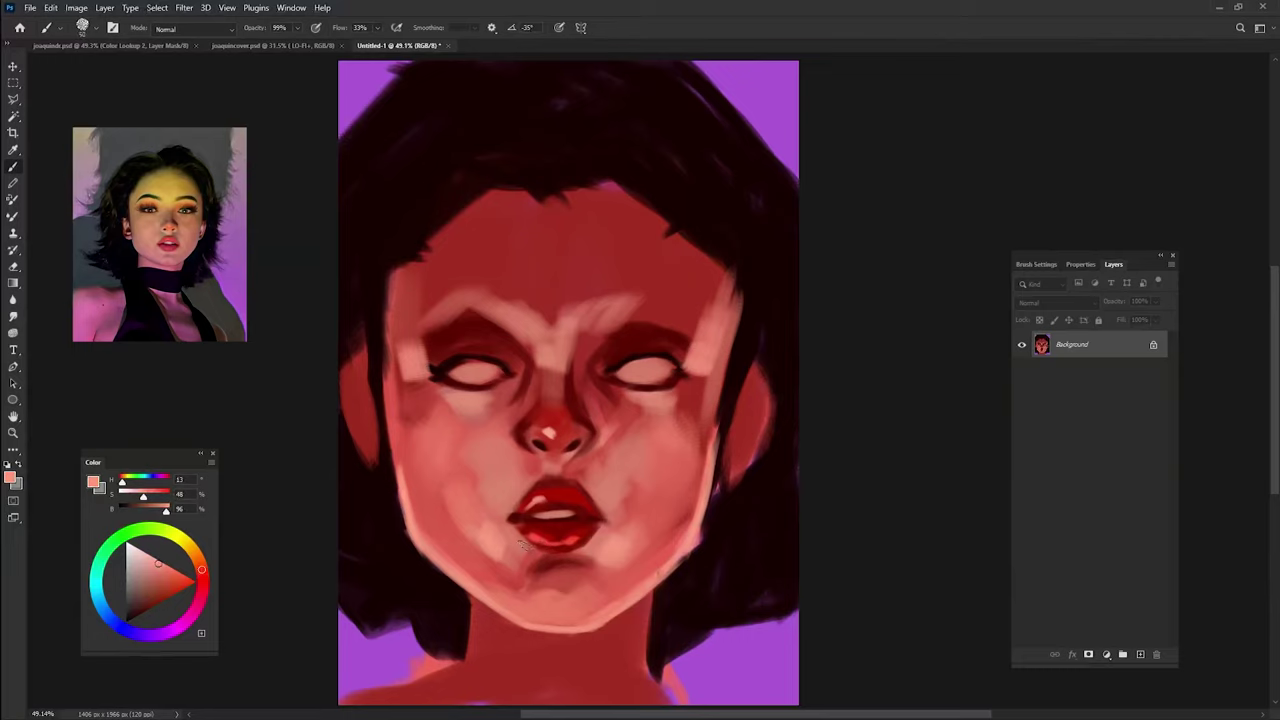
# - Lighten the chin and both cheeks with sampled lighter skin tones
pyautogui.keyDown('alt'); pyautogui.click(592, 547); pyautogui.keyUp('alt')
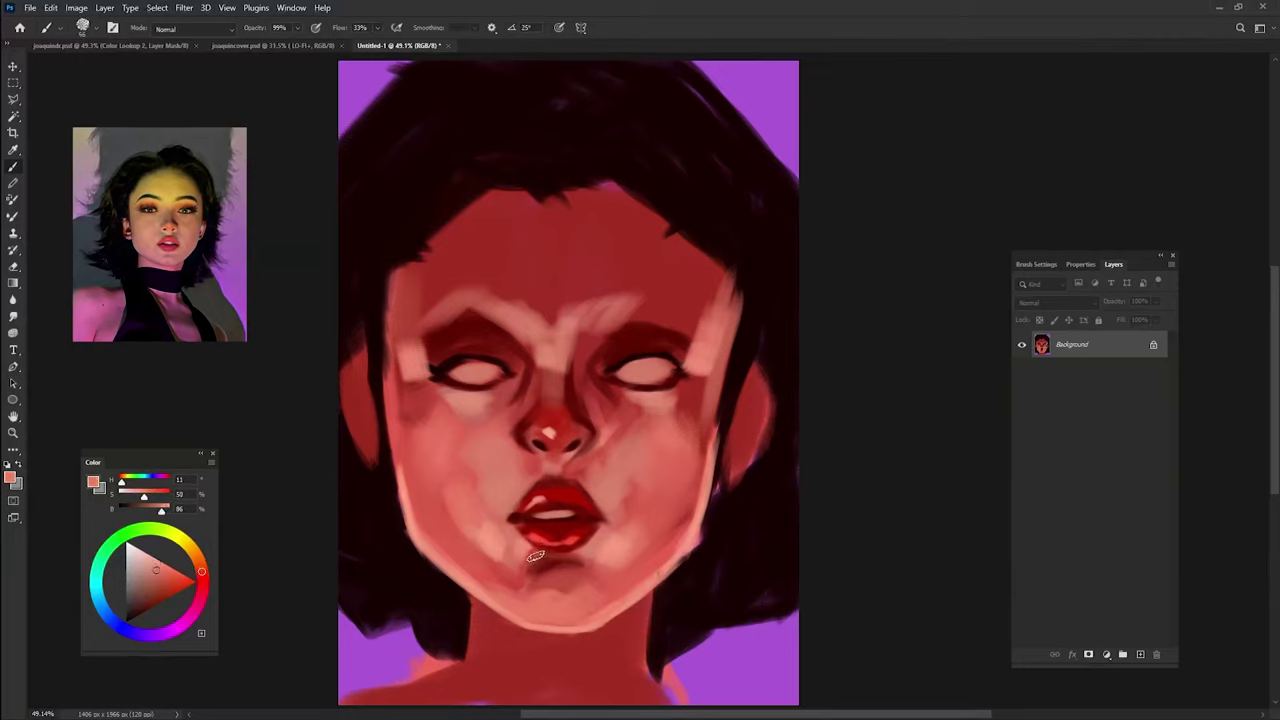
pyautogui.moveTo(530, 556)
pyautogui.mouseDown()
pyautogui.moveTo(598, 566)
pyautogui.moveTo(516, 572)
pyautogui.moveTo(528, 586)
pyautogui.mouseUp()
pyautogui.keyDown('alt'); pyautogui.click(622, 540); pyautogui.keyUp('alt')
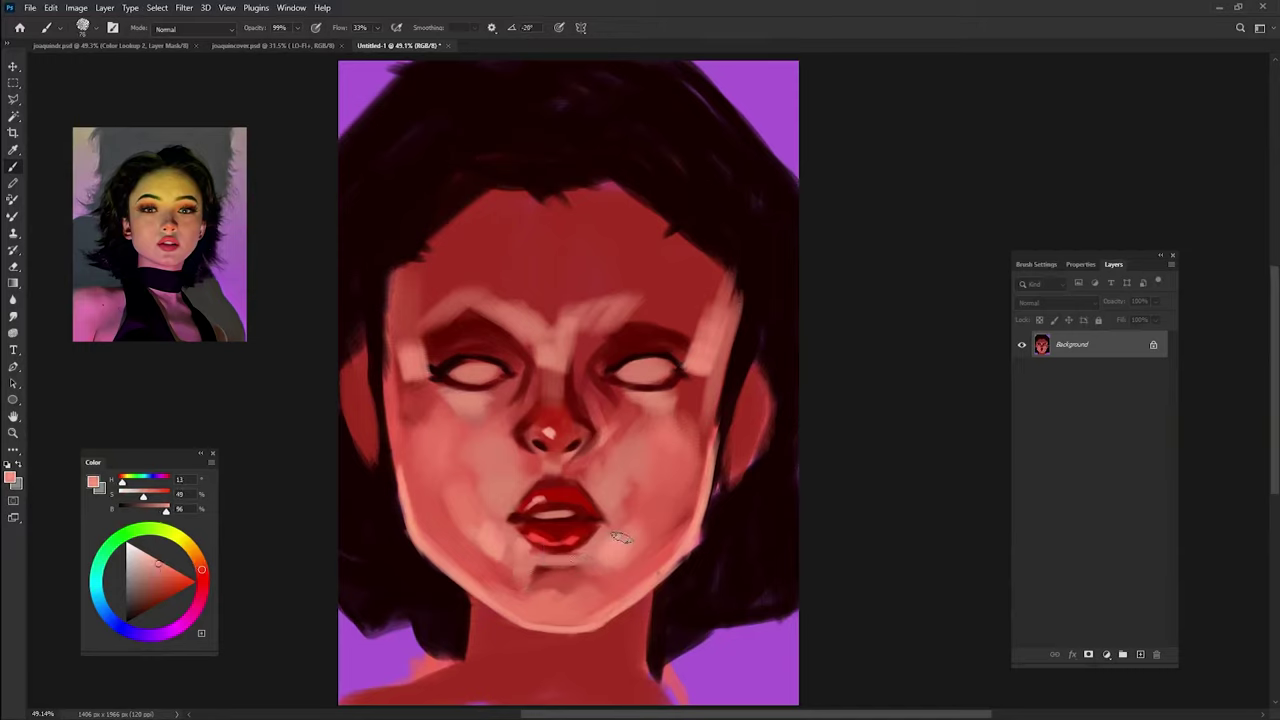
pyautogui.moveTo(628, 478); pyautogui.dragTo(650, 536)
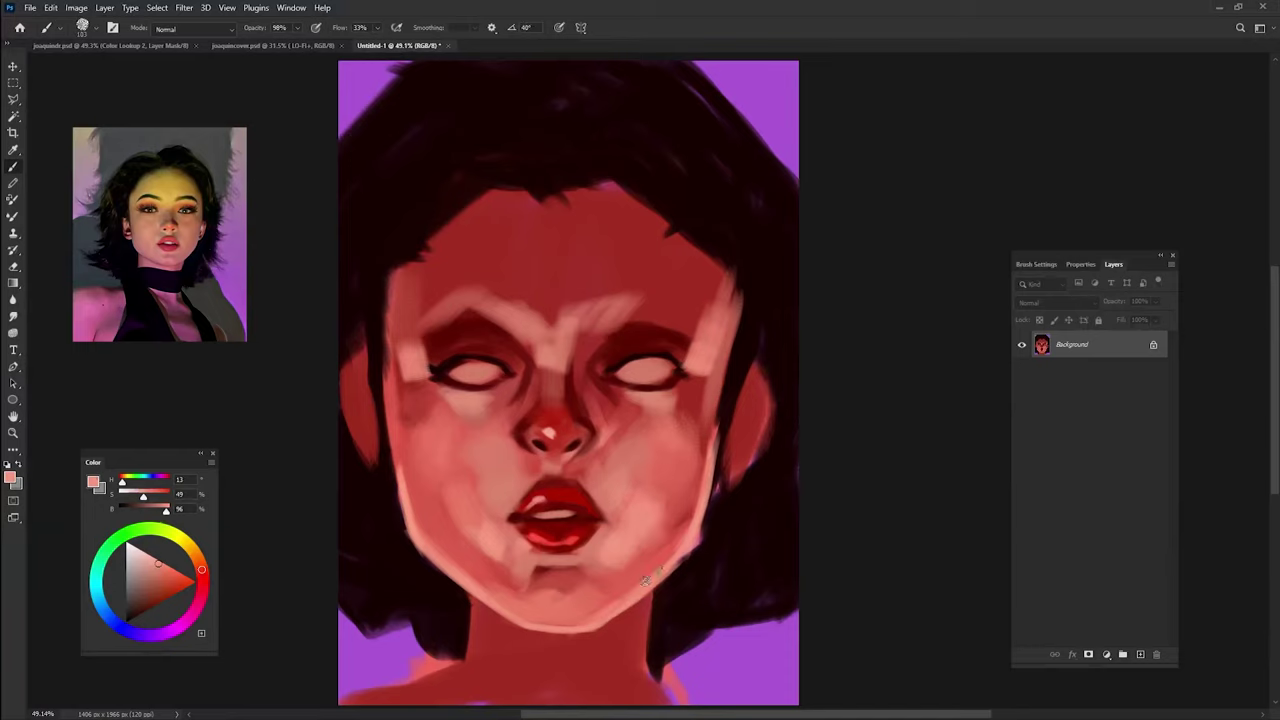
pyautogui.moveTo(450, 532); pyautogui.dragTo(452, 450)
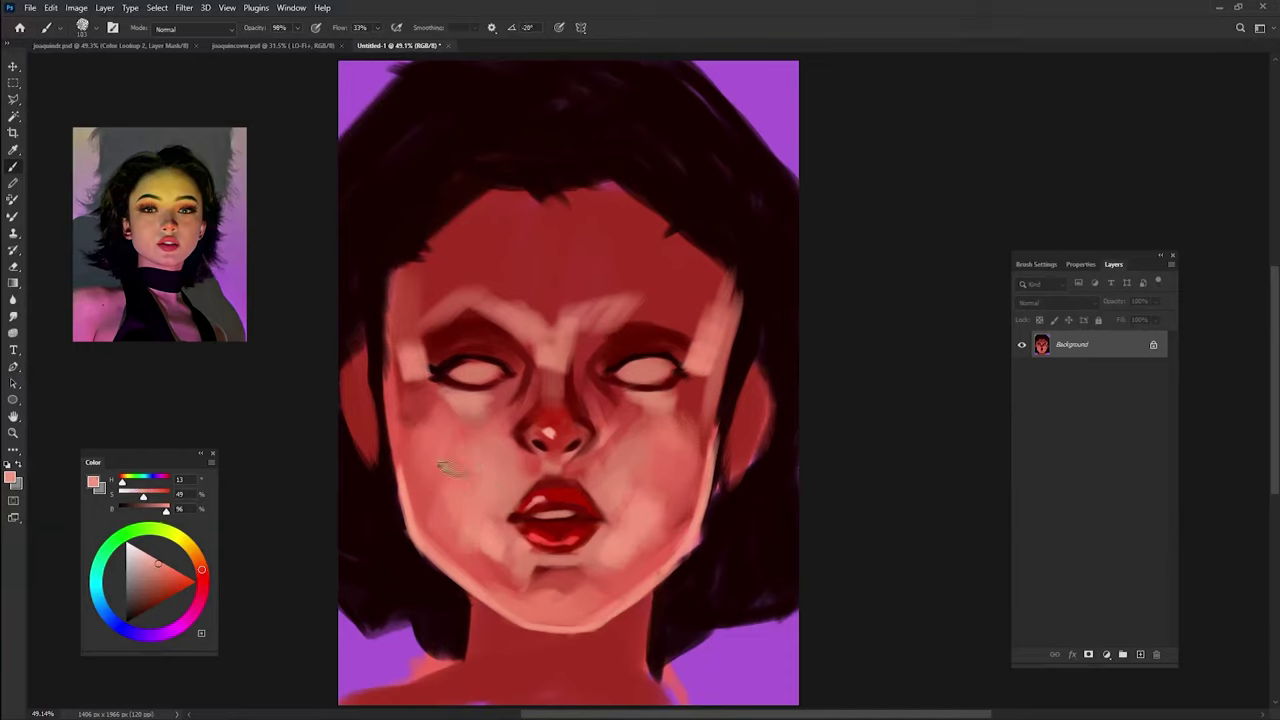
pyautogui.moveTo(660, 432); pyautogui.dragTo(640, 525)
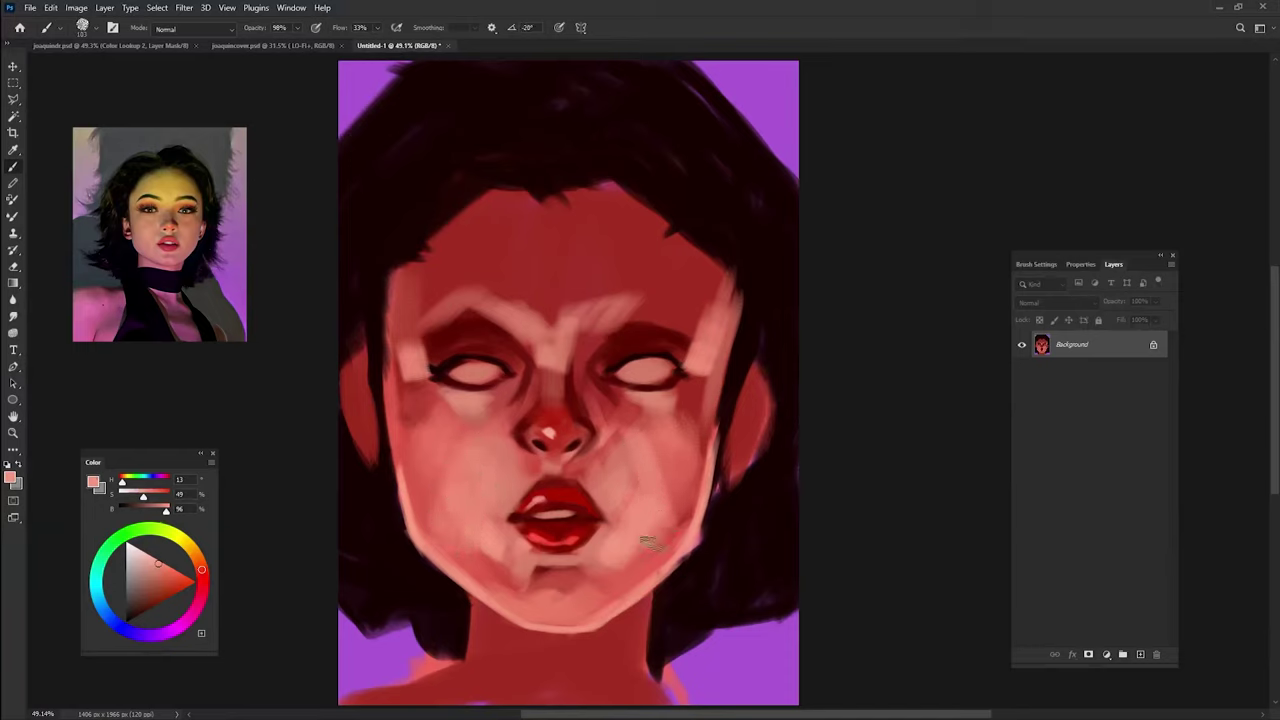
pyautogui.keyDown('alt'); pyautogui.click(415, 378); pyautogui.keyUp('alt')
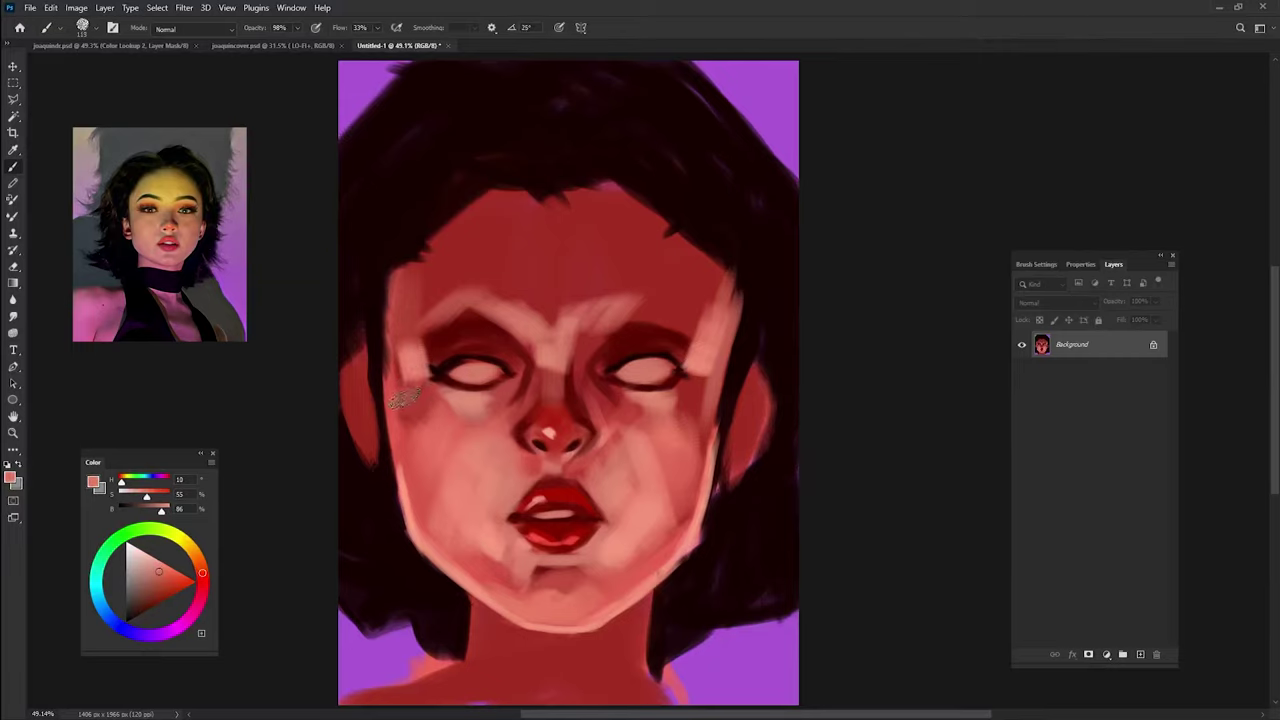
# - Sharpen the near-black hair edges along both cheeks and darken the right ear's outline
pyautogui.keyDown('alt'); pyautogui.click(378, 333); pyautogui.keyUp('alt')
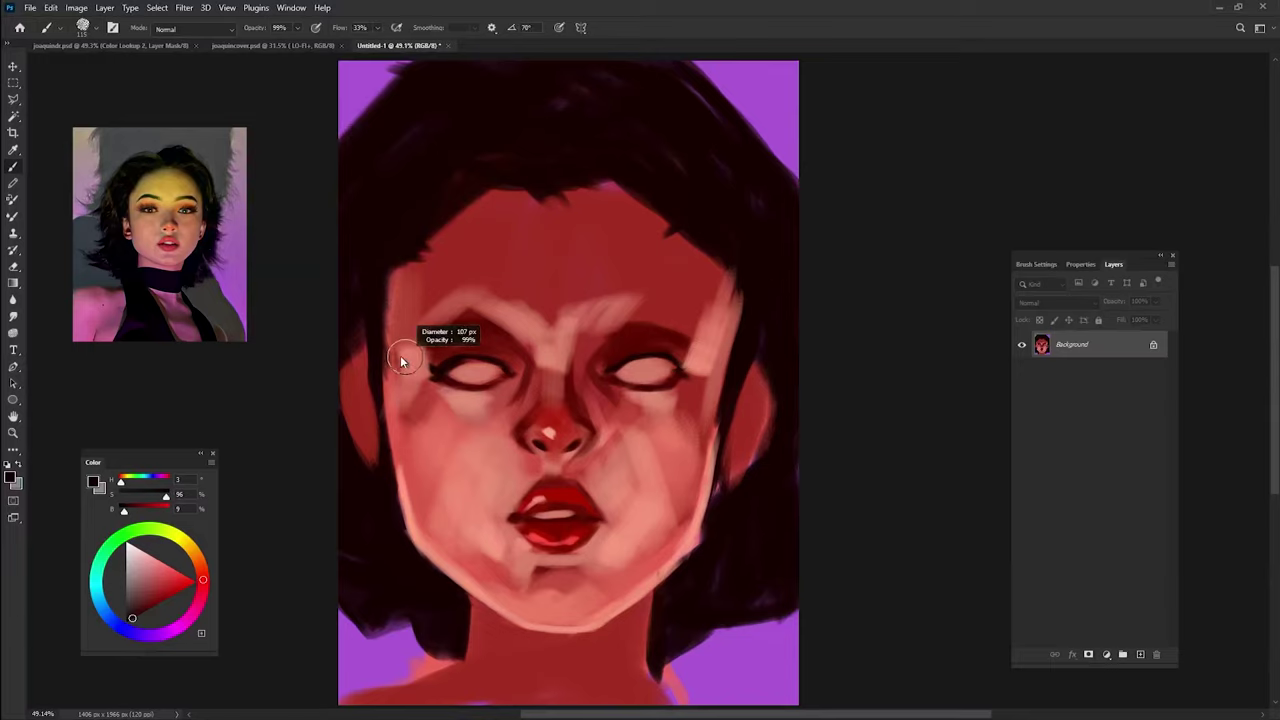
pyautogui.moveTo(391, 280)
pyautogui.mouseDown()
pyautogui.moveTo(403, 249)
pyautogui.moveTo(383, 415)
pyautogui.moveTo(371, 334)
pyautogui.mouseUp()
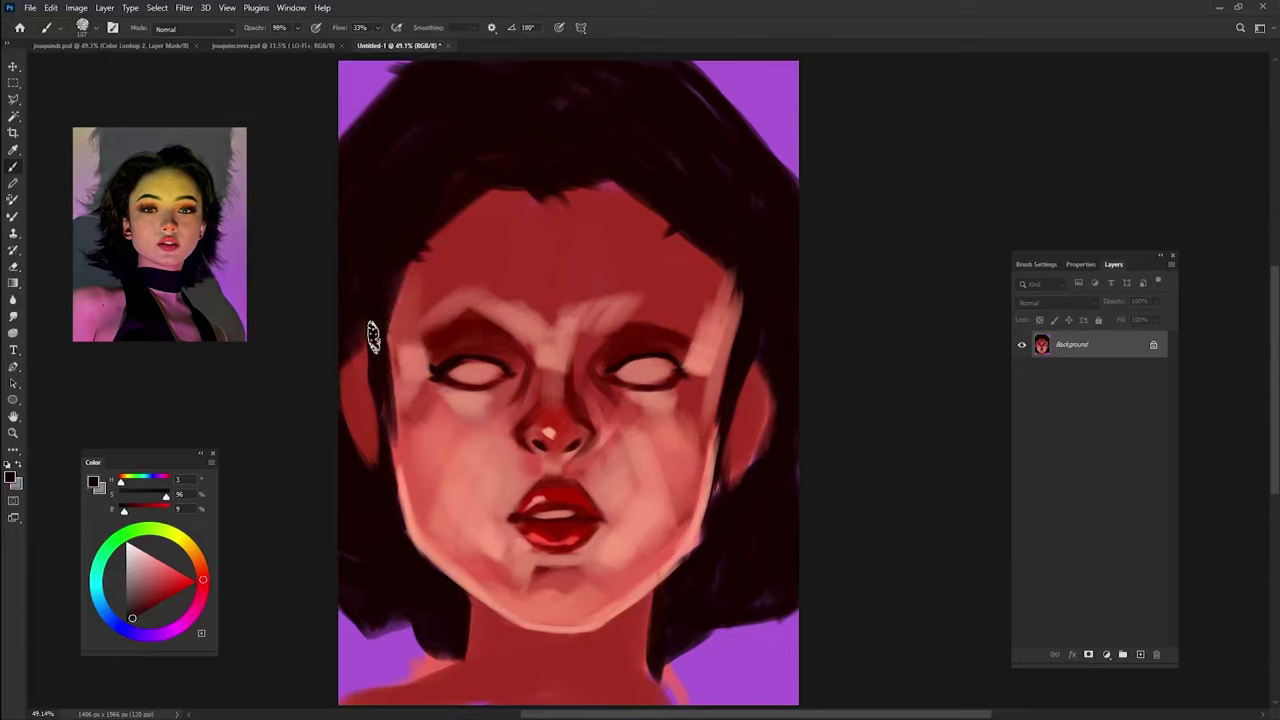
pyautogui.moveTo(711, 230)
pyautogui.mouseDown()
pyautogui.moveTo(706, 257)
pyautogui.moveTo(734, 249)
pyautogui.moveTo(709, 520)
pyautogui.mouseUp()
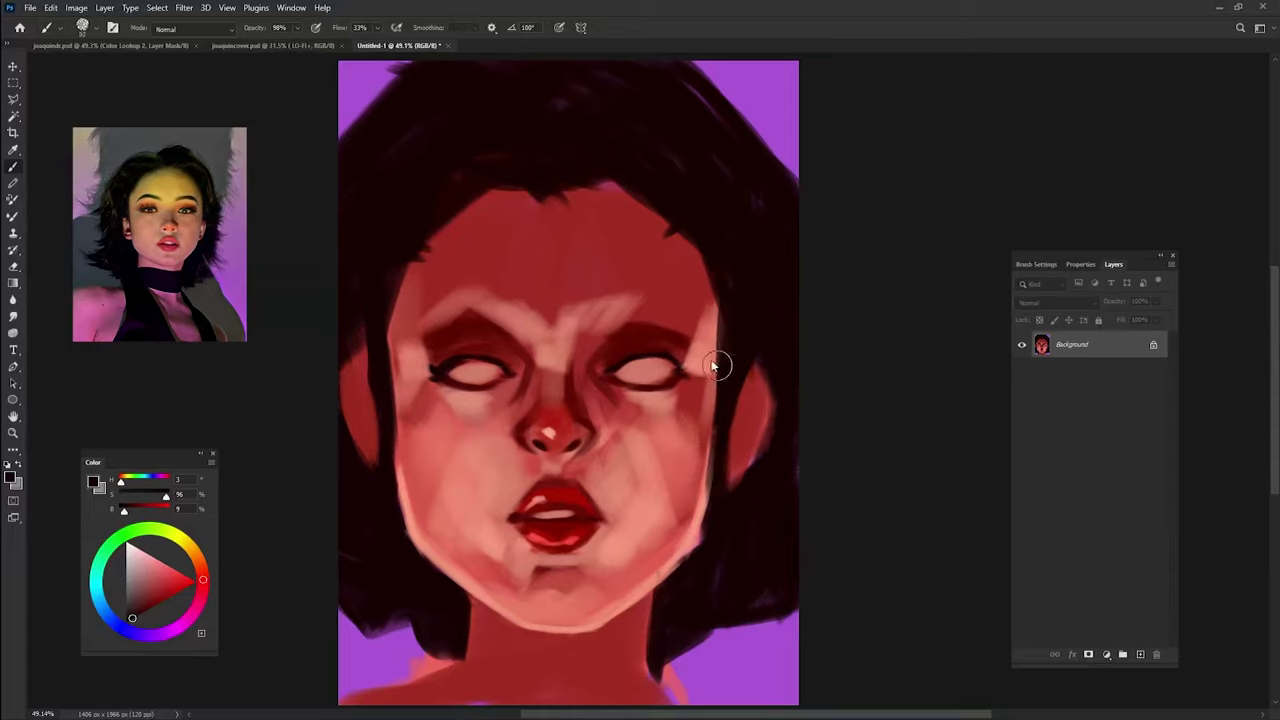
pyautogui.keyDown('alt'); pyautogui.click(664, 362); pyautogui.keyUp('alt')
pyautogui.moveTo(748, 415)
pyautogui.mouseDown()
pyautogui.moveTo(748, 443)
pyautogui.moveTo(760, 397)
pyautogui.moveTo(740, 380)
pyautogui.moveTo(774, 400)
pyautogui.moveTo(731, 500)
pyautogui.mouseUp()
pyautogui.keyDown('alt'); pyautogui.click(754, 357); pyautogui.keyUp('alt')
pyautogui.keyDown('alt'); pyautogui.click(745, 433); pyautogui.keyUp('alt')
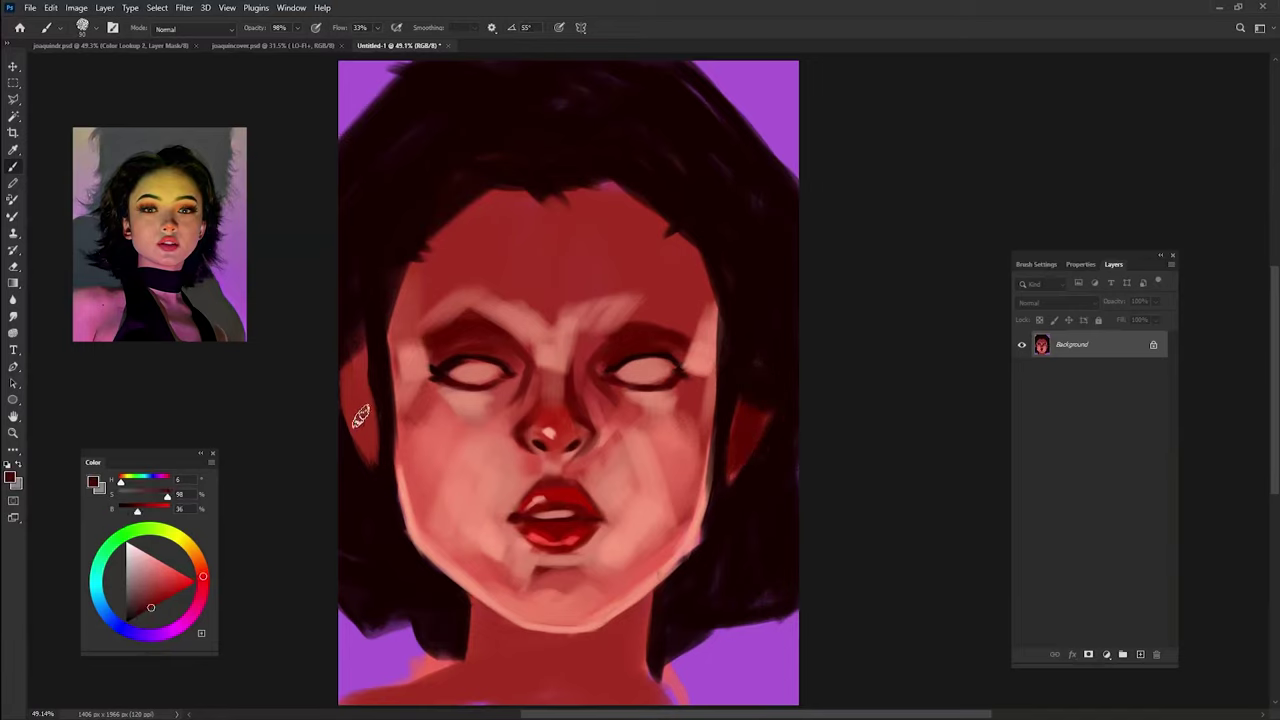
pyautogui.moveTo(362, 452); pyautogui.dragTo(351, 400)
pyautogui.keyDown('alt'); pyautogui.click(340, 376); pyautogui.keyUp('alt')
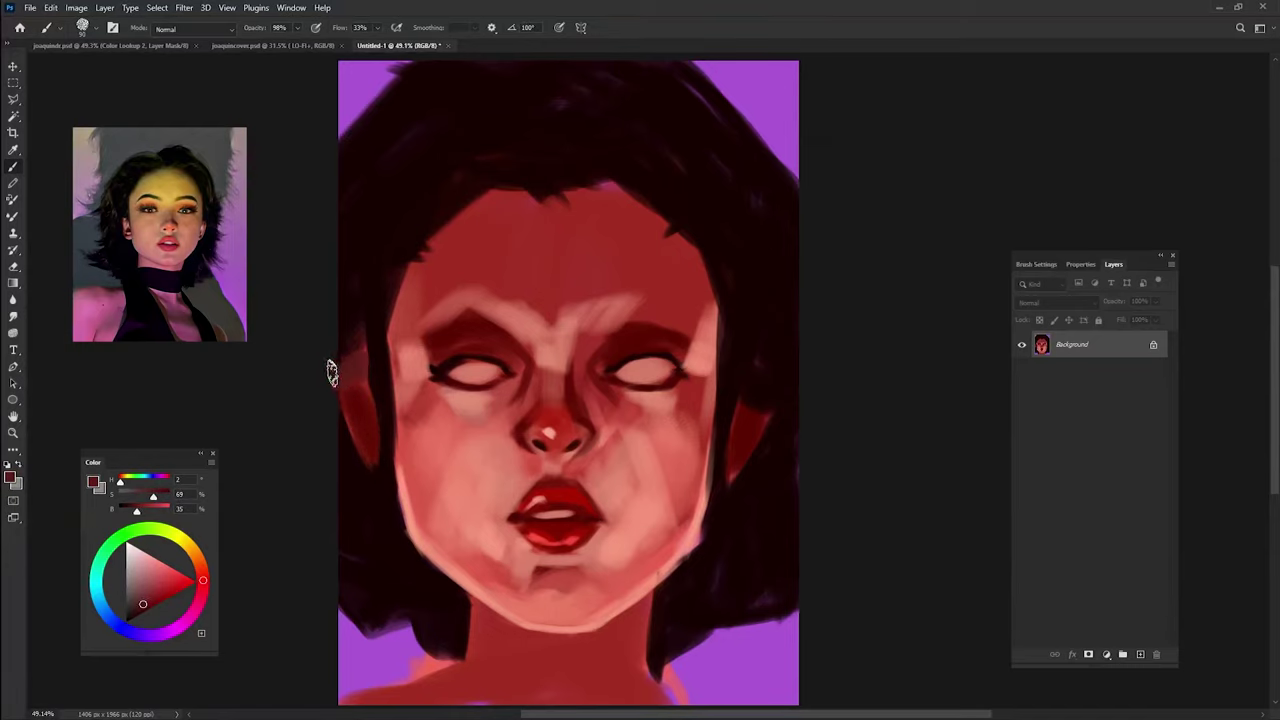
pyautogui.keyDown('alt'); pyautogui.click(370, 335); pyautogui.keyUp('alt')
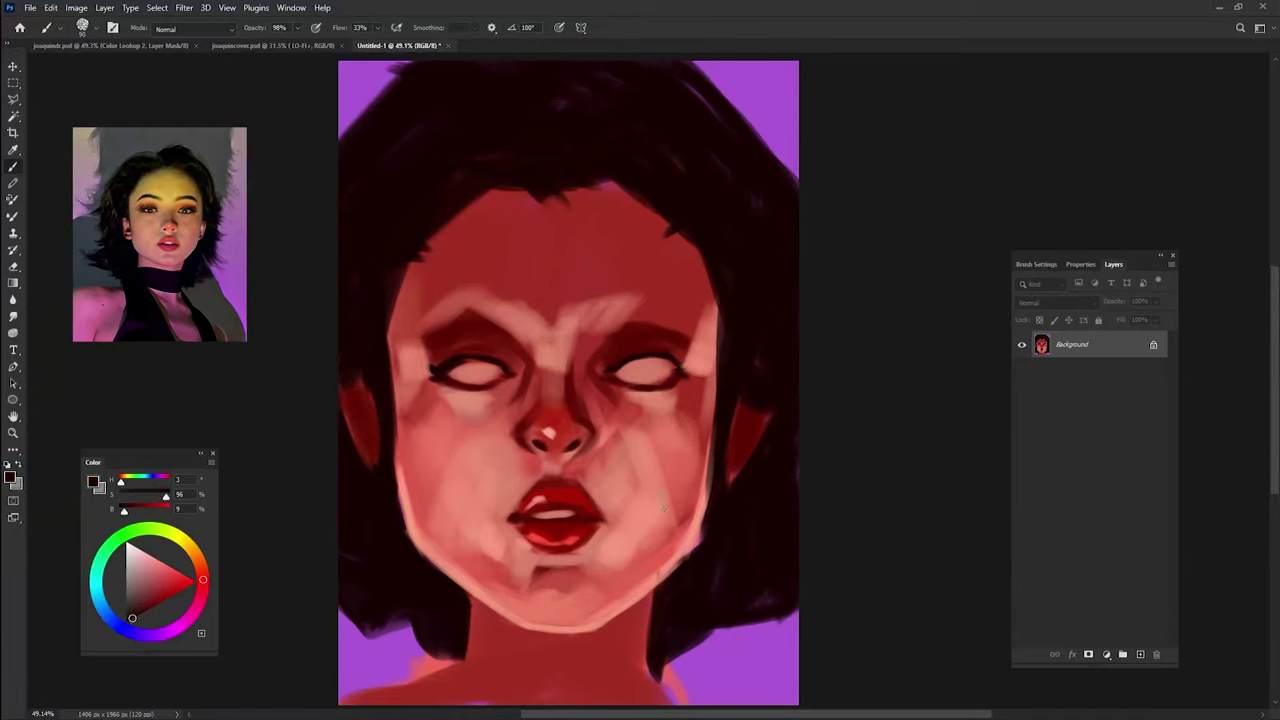
# - Paint light pink highlights on the right ear edge and the left ear lobe
pyautogui.keyDown('alt'); pyautogui.click(673, 460); pyautogui.keyUp('alt')
pyautogui.moveTo(714, 488); pyautogui.dragTo(752, 452)
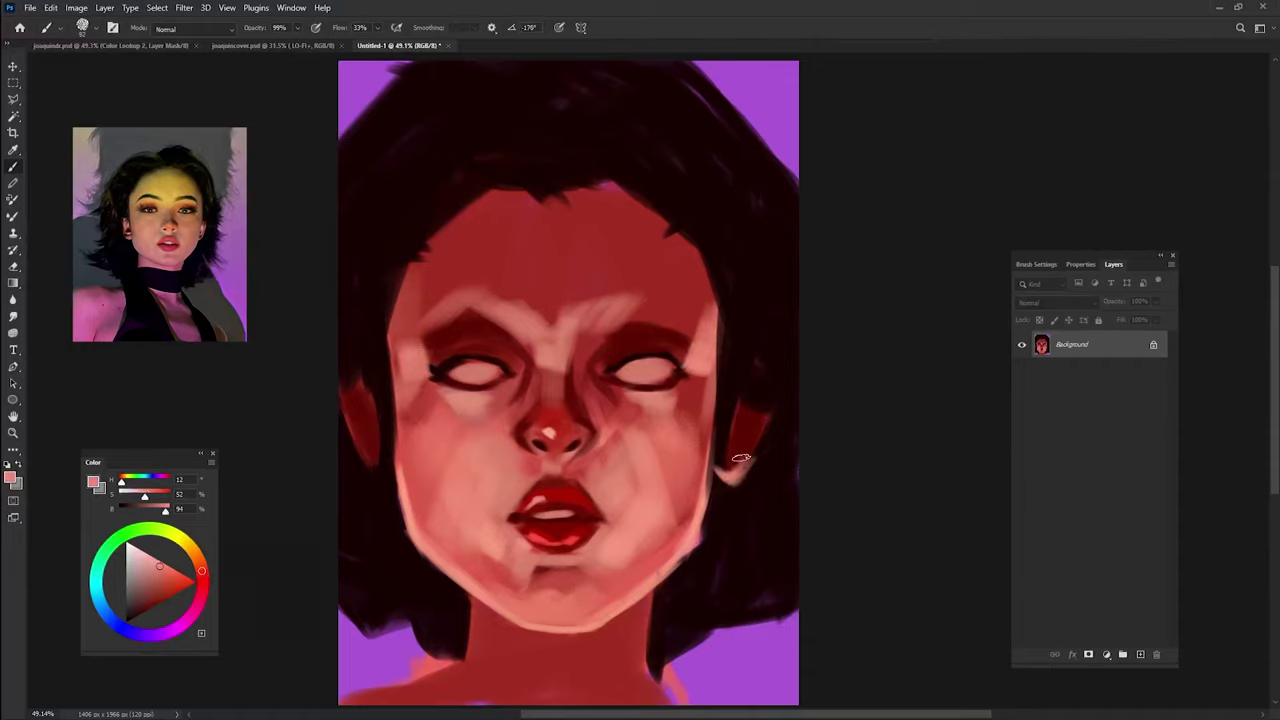
pyautogui.moveTo(364, 470)
pyautogui.mouseDown()
pyautogui.moveTo(375, 451)
pyautogui.moveTo(358, 440)
pyautogui.mouseUp()
pyautogui.keyDown('alt'); pyautogui.click(366, 451); pyautogui.keyUp('alt')
pyautogui.moveTo(731, 470); pyautogui.dragTo(722, 462)
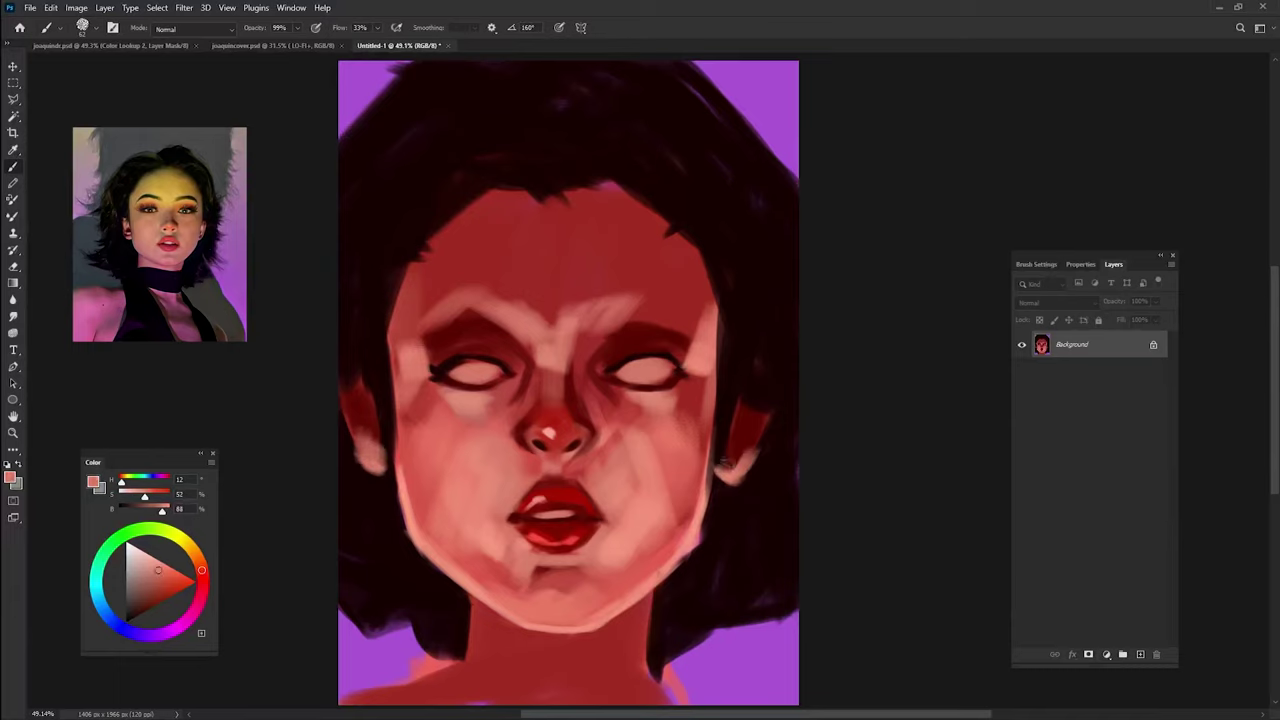
pyautogui.keyDown('alt'); pyautogui.click(724, 466); pyautogui.keyUp('alt')
pyautogui.moveTo(748, 420); pyautogui.dragTo(737, 444)
# - Add pink highlights to the tops of both ears with a rotated brush tip
pyautogui.moveTo(359, 405); pyautogui.dragTo(352, 394)
pyautogui.hotkey('shift', 'Left')
pyautogui.hotkey('shift', 'Left')
pyautogui.hotkey('shift', 'Left')
pyautogui.moveTo(748, 422); pyautogui.dragTo(742, 408)
pyautogui.hotkey('shift', 'Right')
pyautogui.hotkey('shift', 'Right')
pyautogui.hotkey('shift', 'Right')
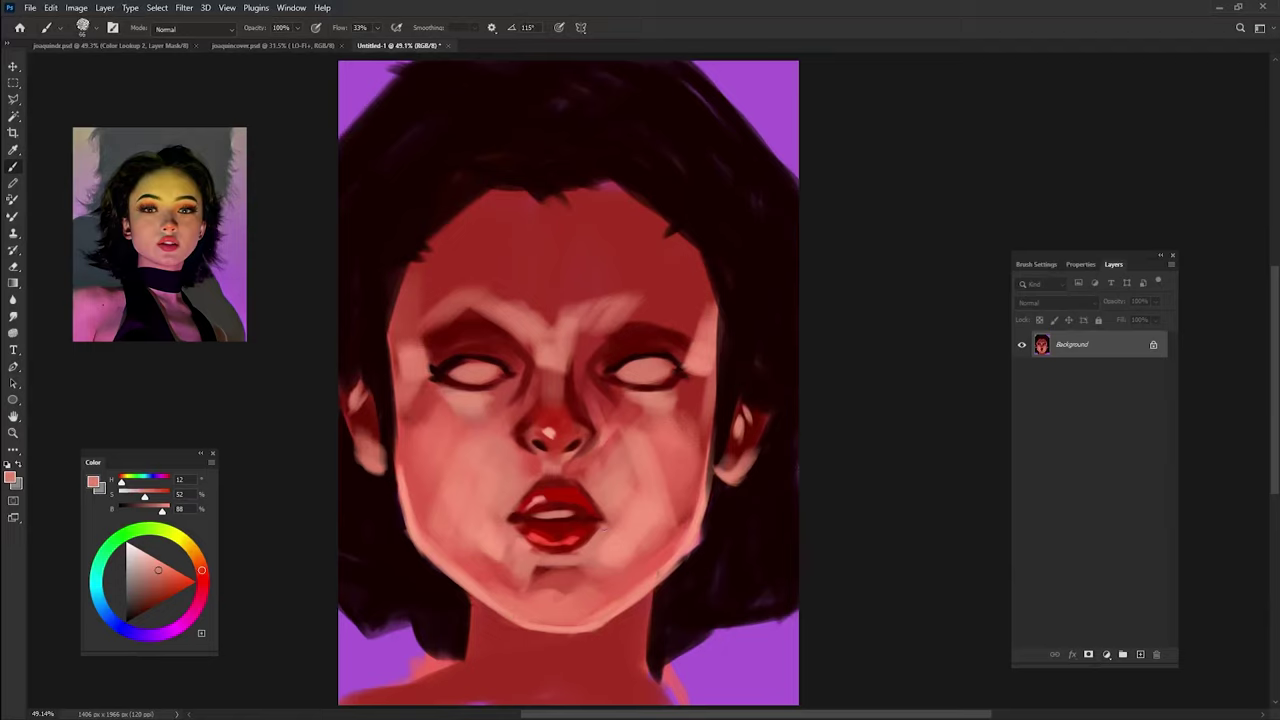
pyautogui.keyDown('alt'); pyautogui.click(704, 222); pyautogui.keyUp('alt')
pyautogui.hotkey('shift', 'Right')
pyautogui.hotkey('shift', 'Right')
pyautogui.hotkey('shift', 'Right')
pyautogui.hotkey('shift', 'Left')
pyautogui.hotkey('shift', 'Left')
pyautogui.hotkey('shift', 'Left')
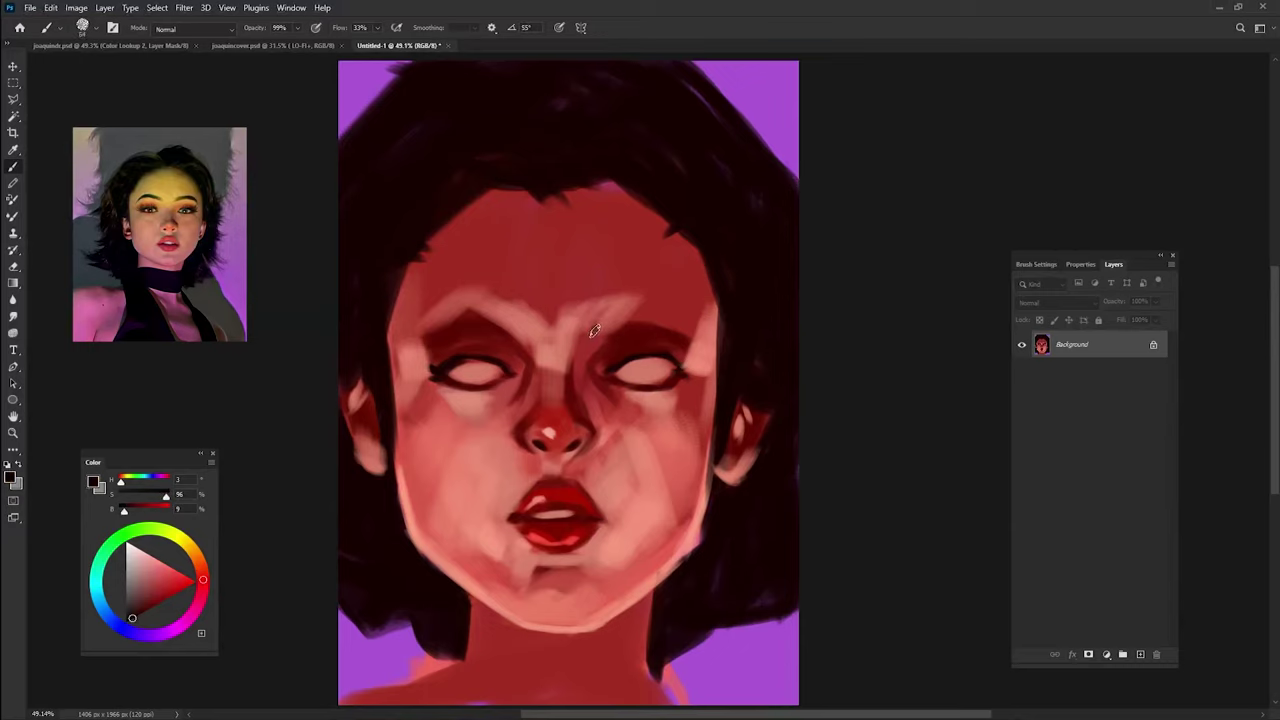
# - Paint thick near-black arched eyebrows above the right and left eyes
pyautogui.click(596, 330)
pyautogui.click(519, 336)
pyautogui.keyDown('alt'); pyautogui.click(600, 325); pyautogui.keyUp('alt')
pyautogui.moveTo(590, 336)
pyautogui.mouseDown()
pyautogui.moveTo(673, 313)
pyautogui.moveTo(700, 332)
pyautogui.mouseUp()
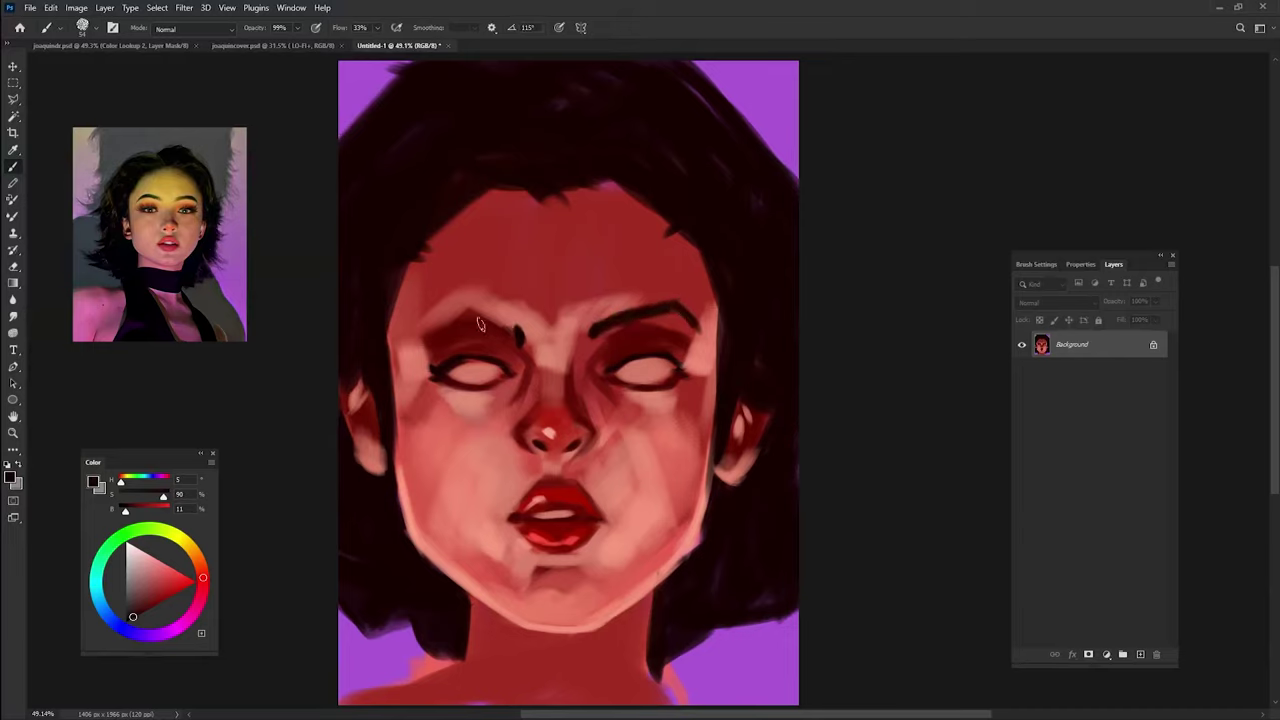
pyautogui.moveTo(508, 334)
pyautogui.mouseDown()
pyautogui.moveTo(452, 311)
pyautogui.moveTo(505, 338)
pyautogui.moveTo(410, 338)
pyautogui.moveTo(437, 314)
pyautogui.mouseUp()
pyautogui.keyDown('alt'); pyautogui.click(521, 434); pyautogui.keyUp('alt')
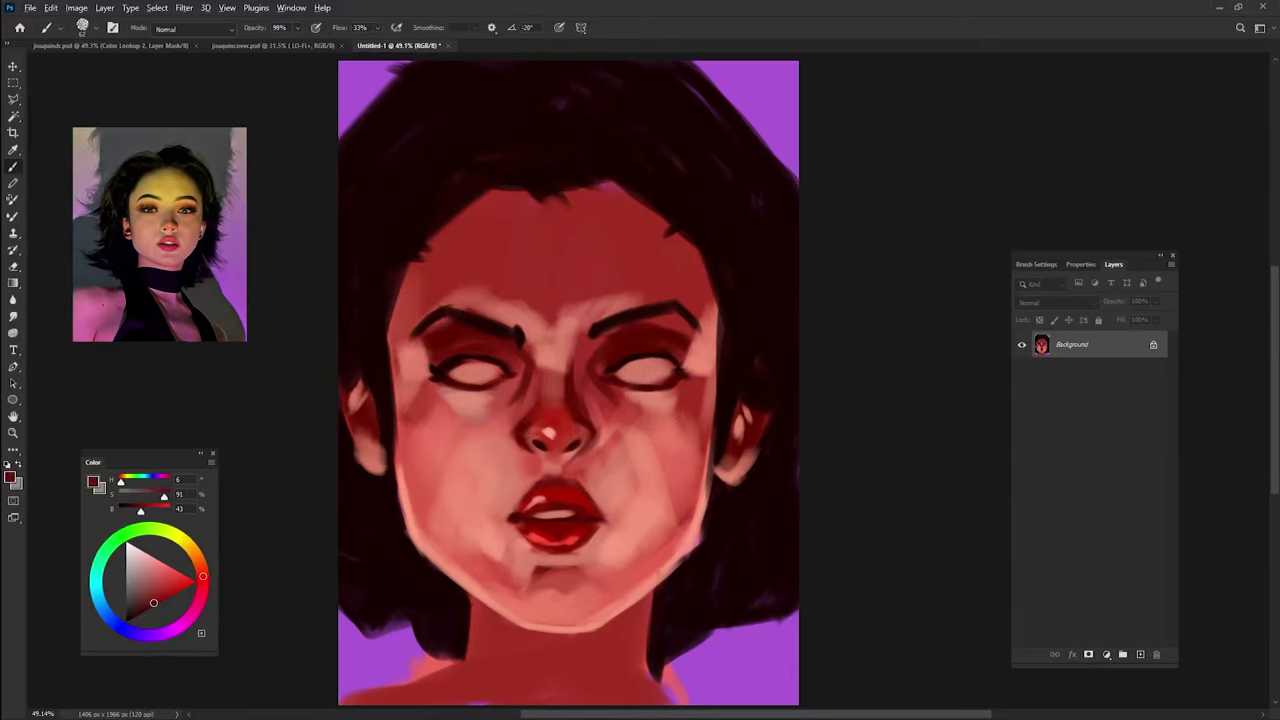
pyautogui.moveTo(132, 608); pyautogui.dragTo(153, 605)
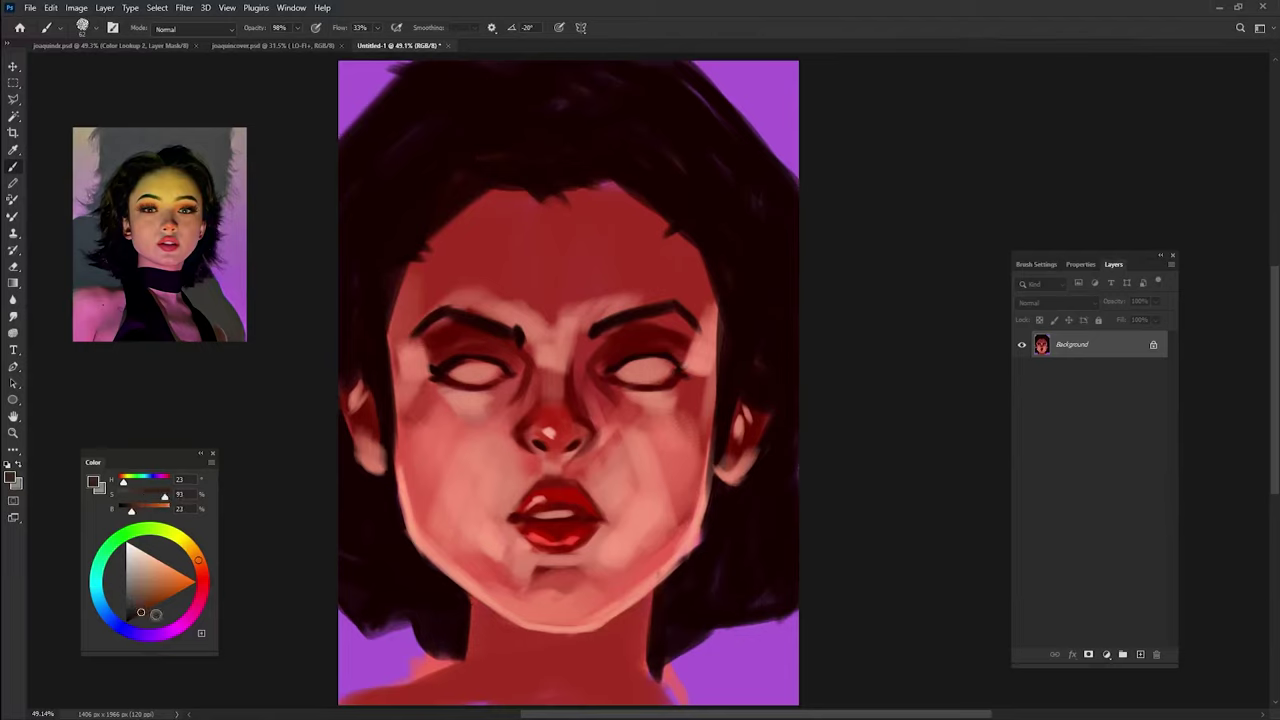
# - With a smaller brush, paint brown irises into the right and left eyes
pyautogui.press('[')
pyautogui.moveTo(630, 368)
pyautogui.mouseDown()
pyautogui.moveTo(626, 378)
pyautogui.moveTo(648, 378)
pyautogui.mouseUp()
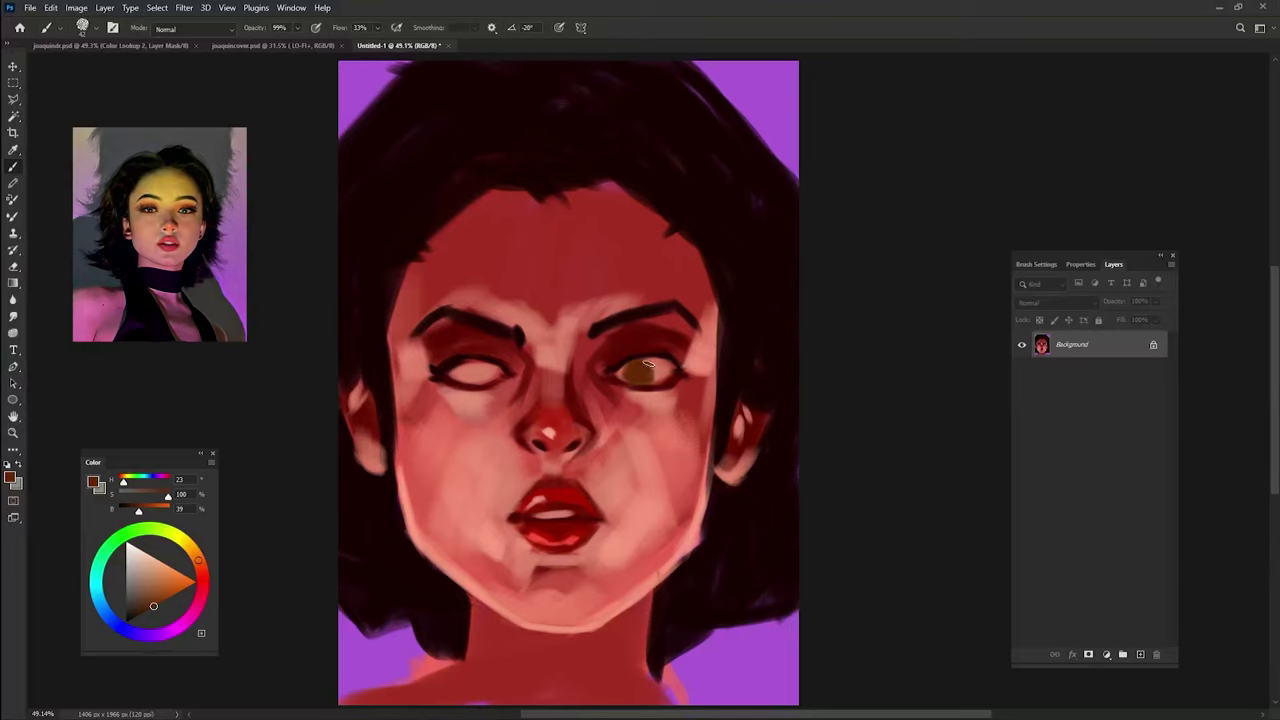
pyautogui.hotkey('shift', 'Right')
pyautogui.hotkey('shift', 'Right')
pyautogui.moveTo(470, 377); pyautogui.dragTo(482, 375)
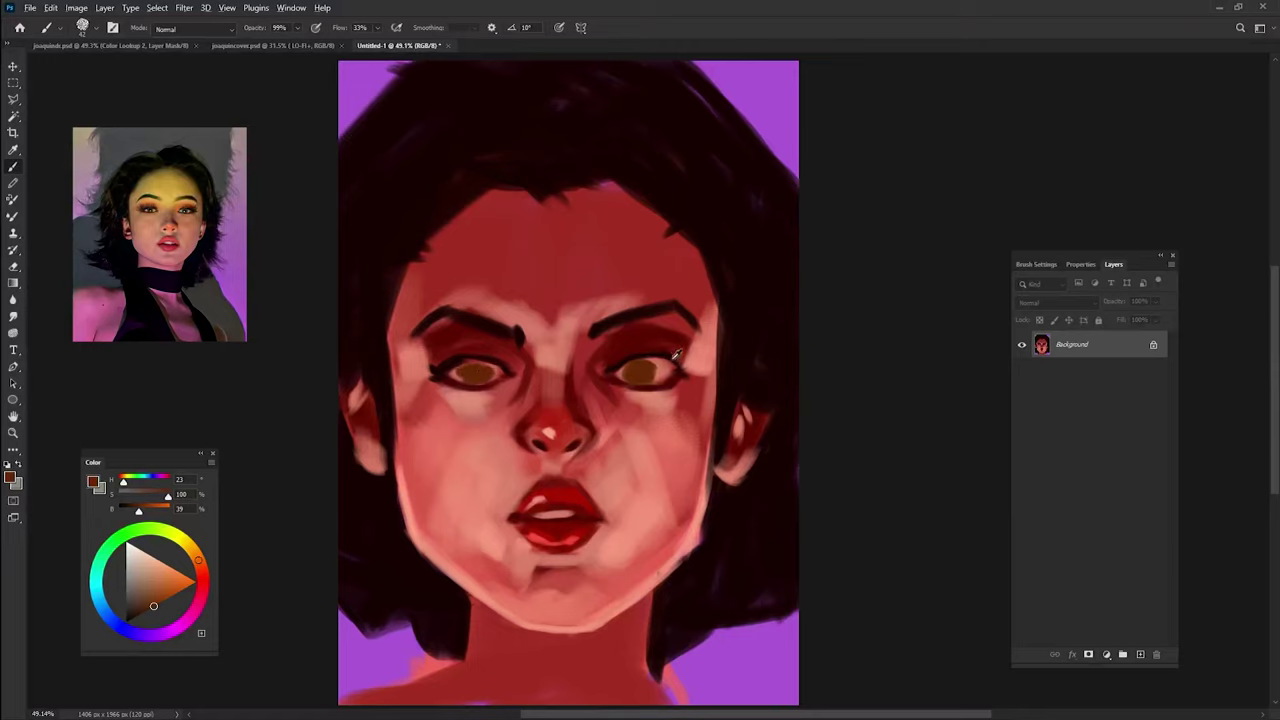
# - At full opacity, sample darker reds and browns to deepen the left iris
pyautogui.press('0')
pyautogui.keyDown('alt'); pyautogui.click(709, 581); pyautogui.keyUp('alt')
pyautogui.keyDown('alt'); pyautogui.click(471, 314); pyautogui.keyUp('alt')
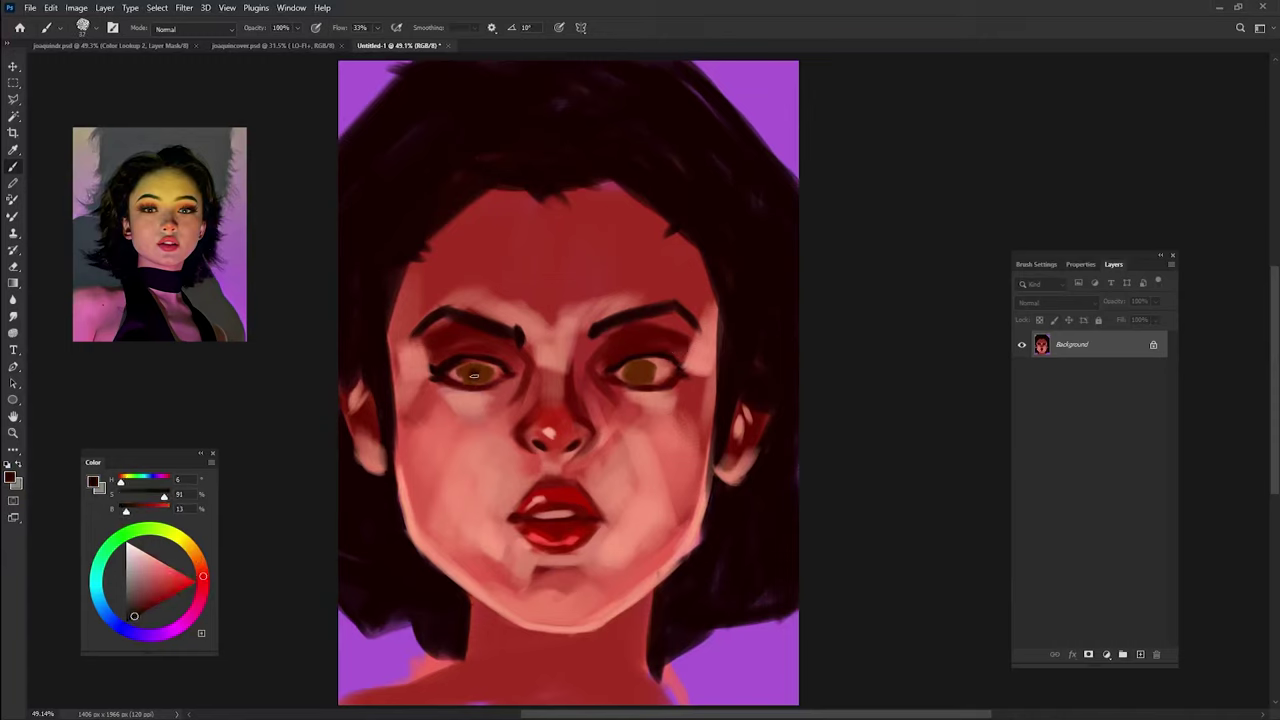
pyautogui.keyDown('alt'); pyautogui.click(465, 368); pyautogui.keyUp('alt')
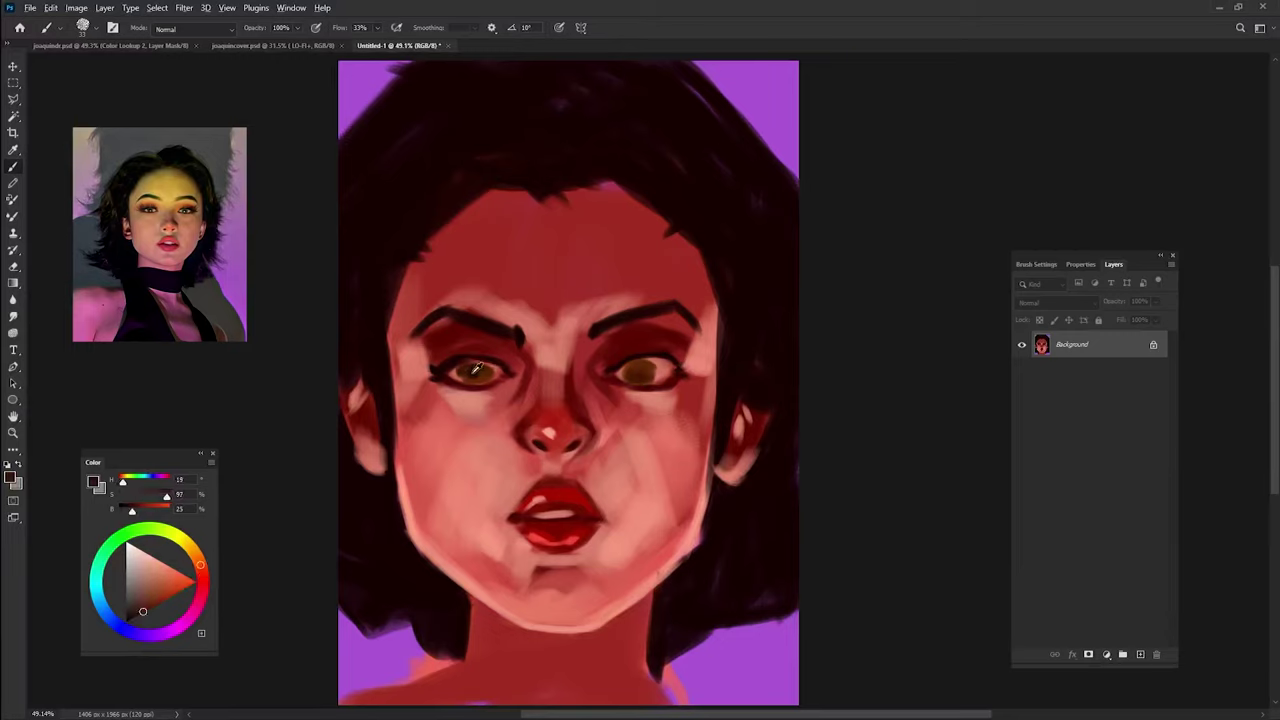
pyautogui.keyDown('alt'); pyautogui.click(477, 369); pyautogui.keyUp('alt')
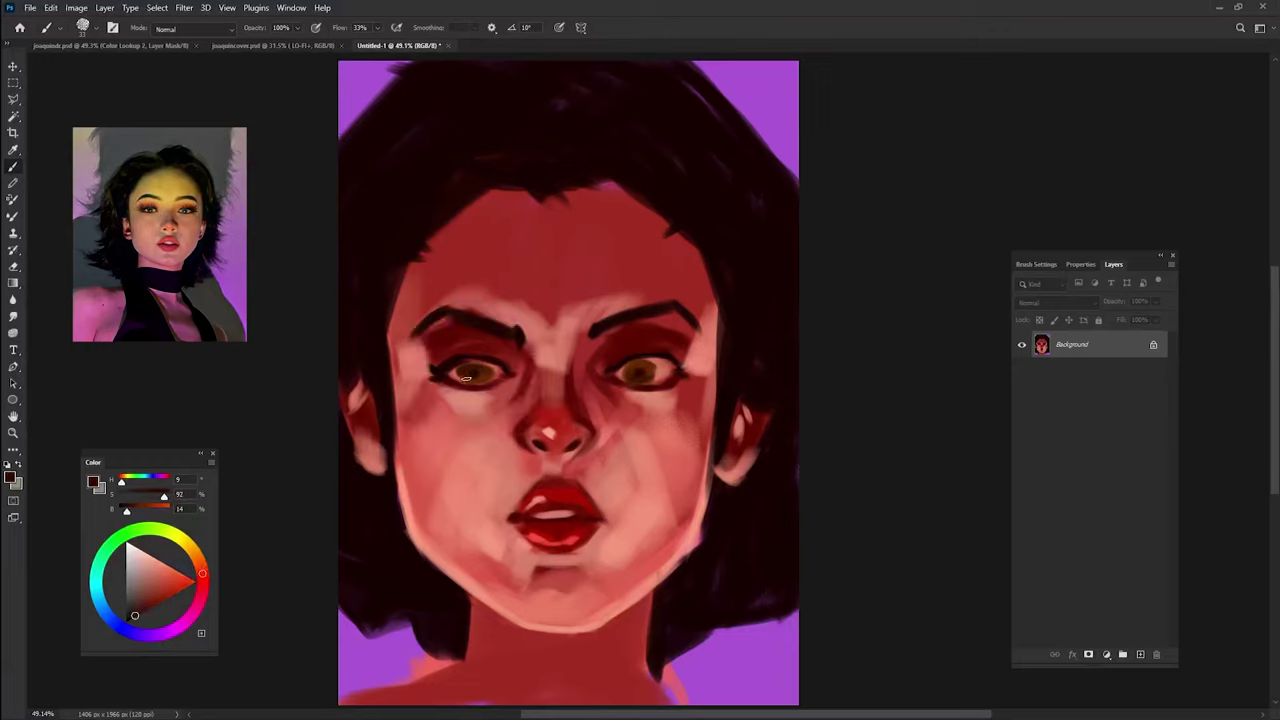
pyautogui.keyDown('alt'); pyautogui.click(646, 372); pyautogui.keyUp('alt')
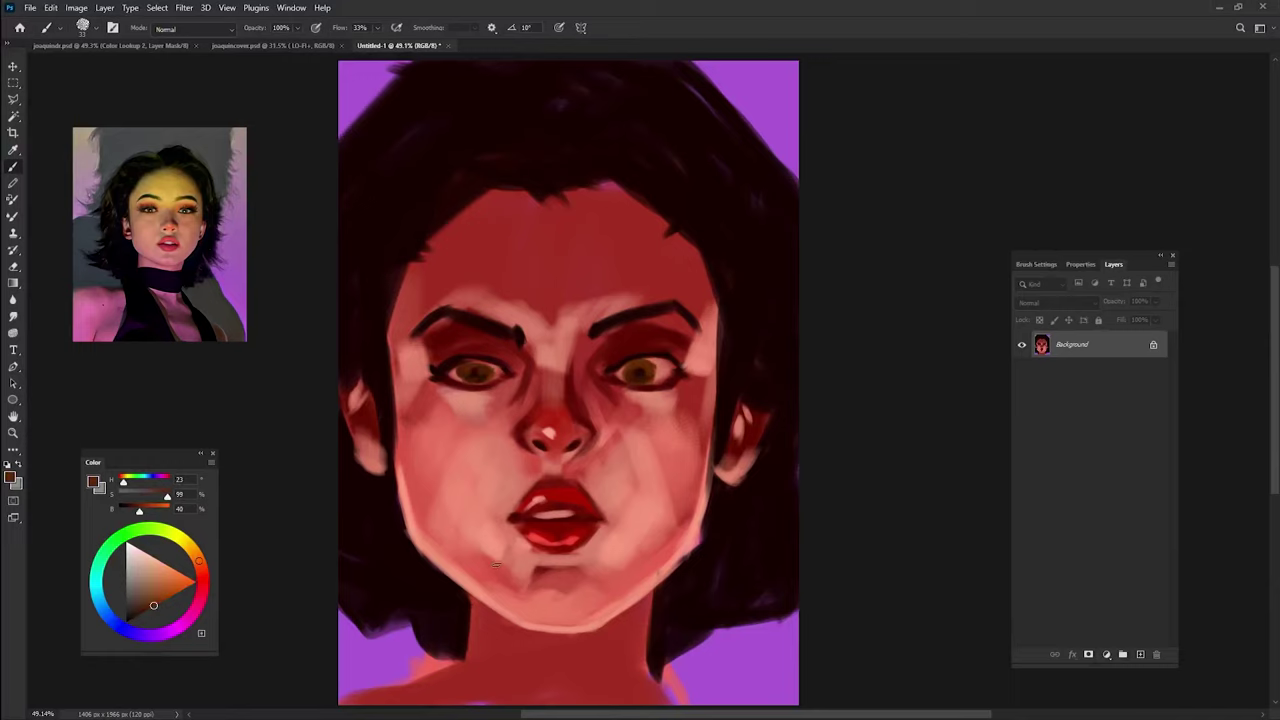
# - Sample iris, hair and cheek tones and add a light pink stroke below the right eye
pyautogui.keyDown('alt'); pyautogui.click(475, 372); pyautogui.keyUp('alt')
pyautogui.keyDown('alt'); pyautogui.click(481, 373); pyautogui.keyUp('alt')
pyautogui.keyDown('alt'); pyautogui.click(646, 368); pyautogui.keyUp('alt')
pyautogui.keyDown('alt'); pyautogui.click(733, 367); pyautogui.keyUp('alt')
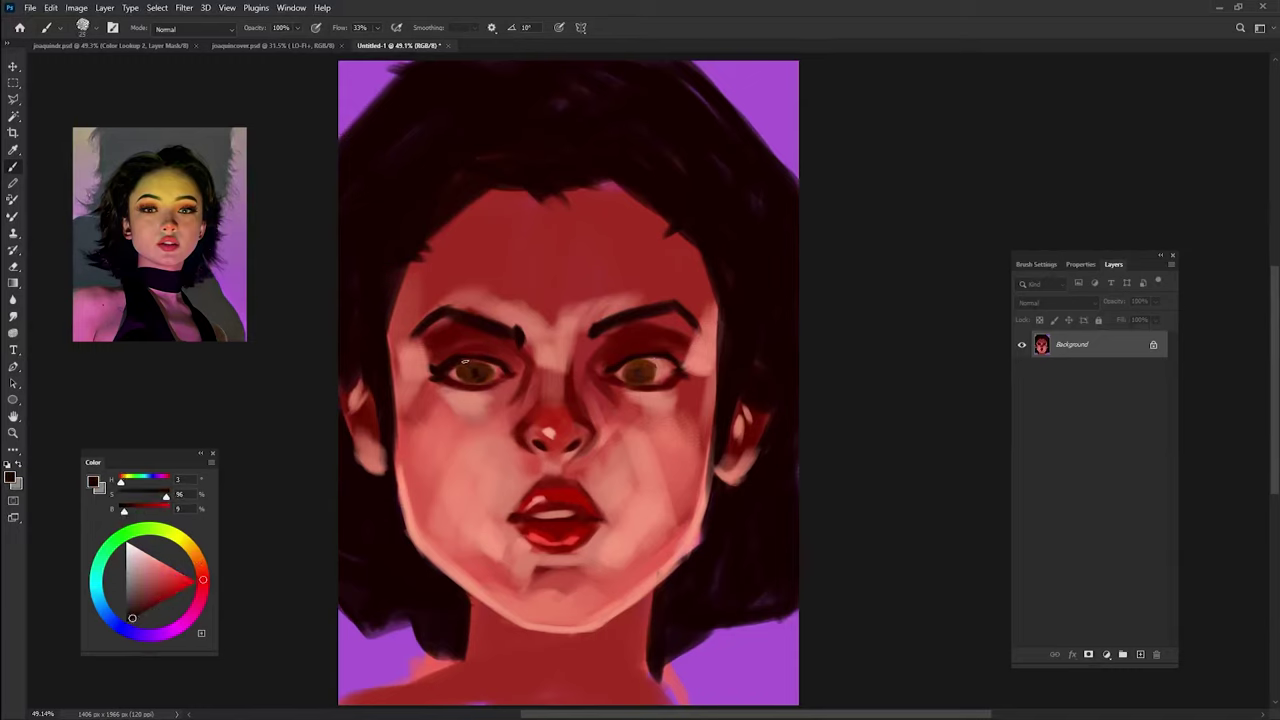
pyautogui.keyDown('alt'); pyautogui.click(463, 366); pyautogui.keyUp('alt')
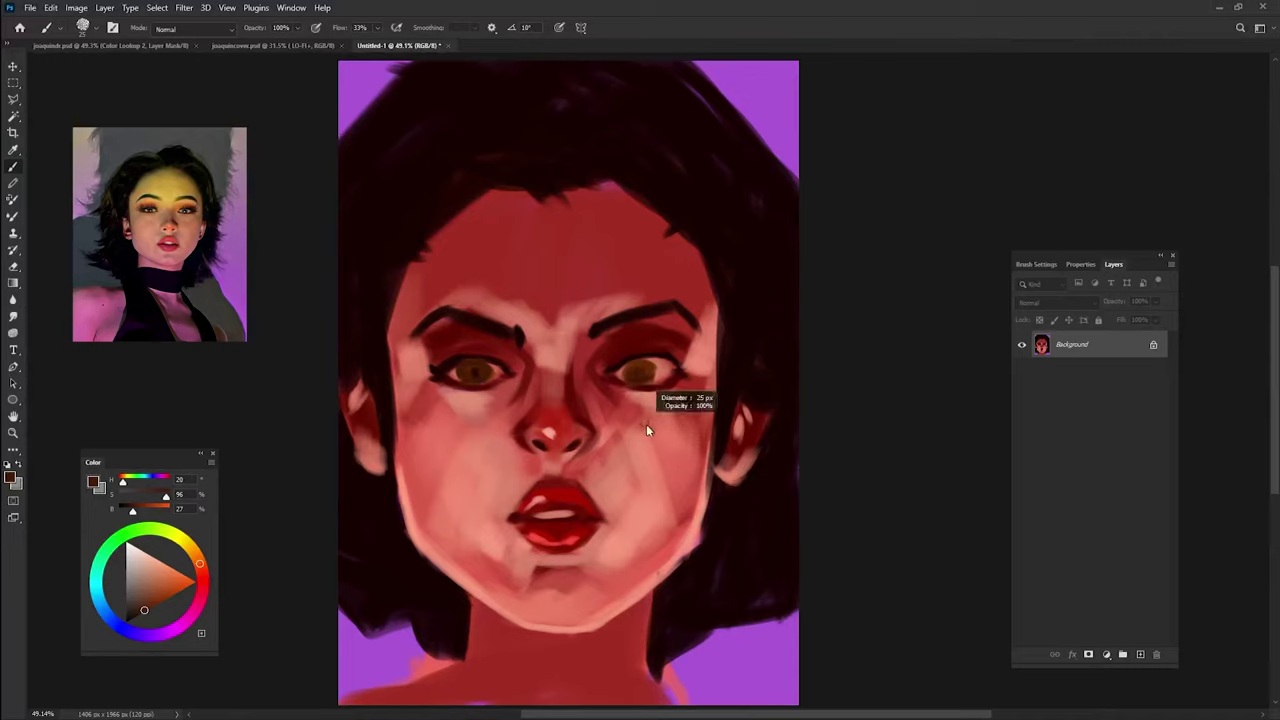
pyautogui.keyDown('alt'); pyautogui.click(697, 361); pyautogui.keyUp('alt')
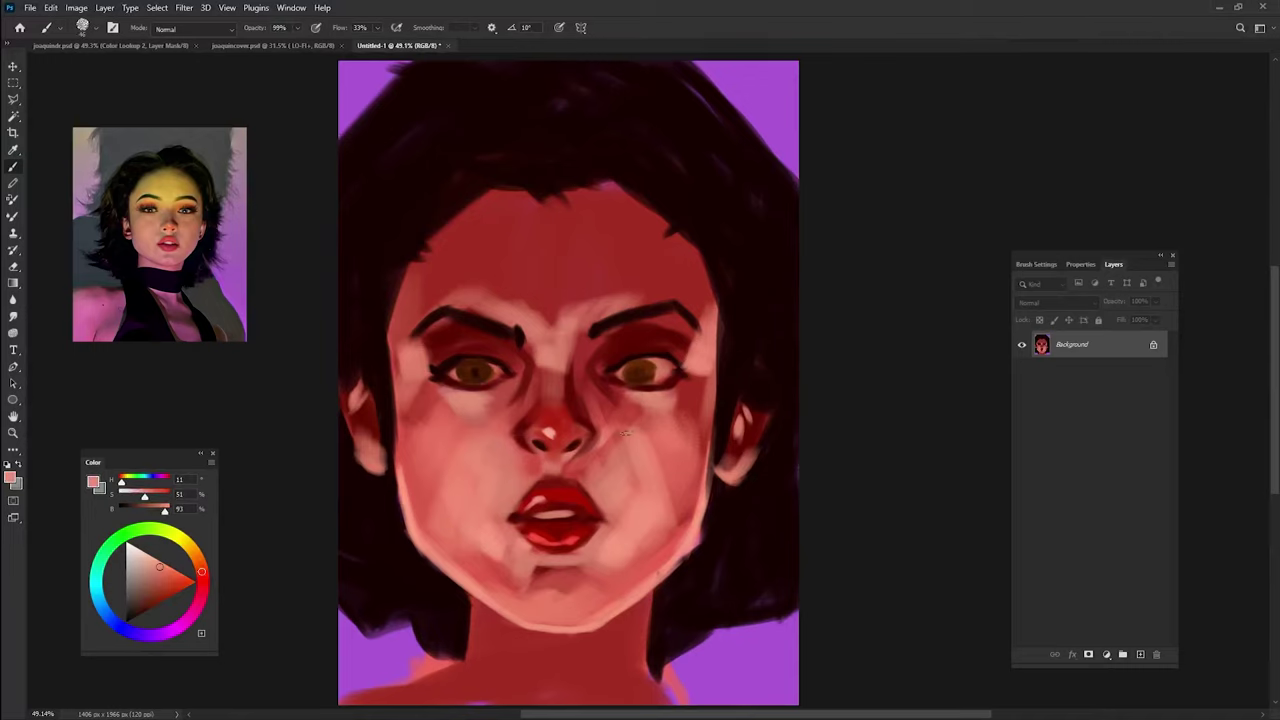
pyautogui.moveTo(634, 410); pyautogui.dragTo(640, 423)
# - Brush dark red shadows under the right and left eyes at full opacity
pyautogui.press('0')
pyautogui.keyDown('alt'); pyautogui.click(637, 432); pyautogui.keyUp('alt')
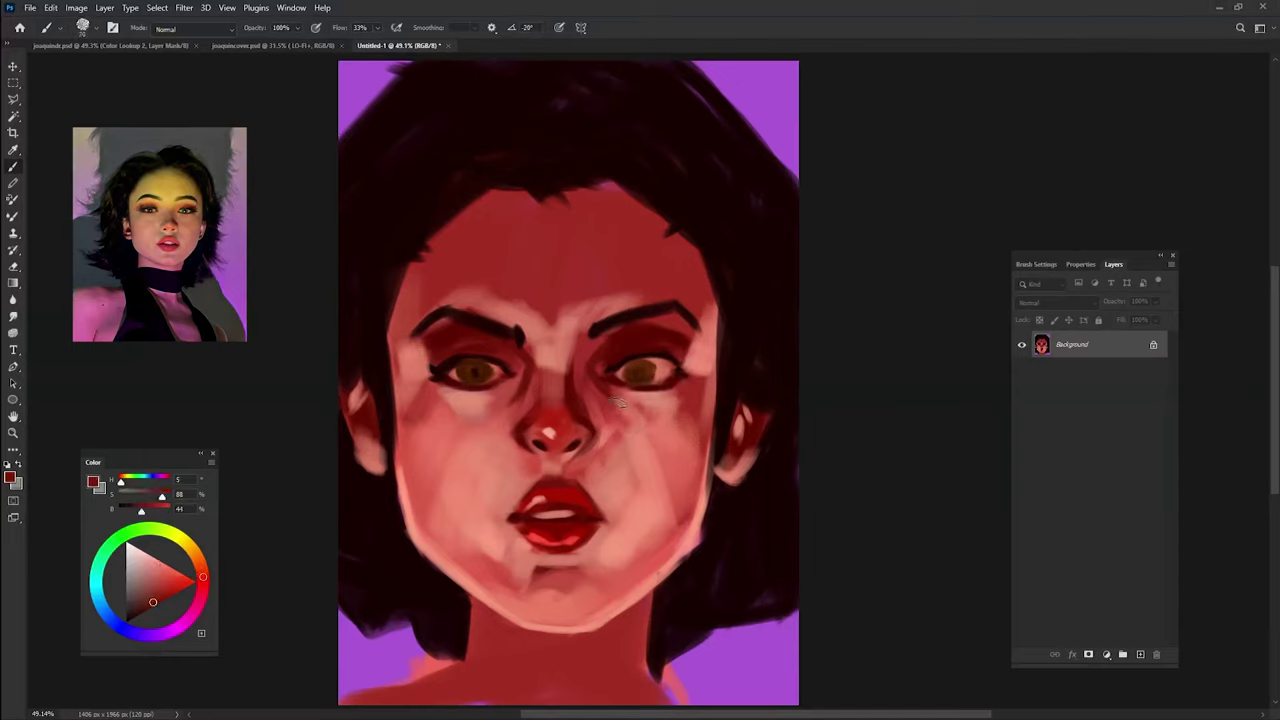
pyautogui.moveTo(612, 404)
pyautogui.mouseDown()
pyautogui.moveTo(664, 406)
pyautogui.moveTo(617, 420)
pyautogui.mouseUp()
pyautogui.keyDown('alt'); pyautogui.click(645, 411); pyautogui.keyUp('alt')
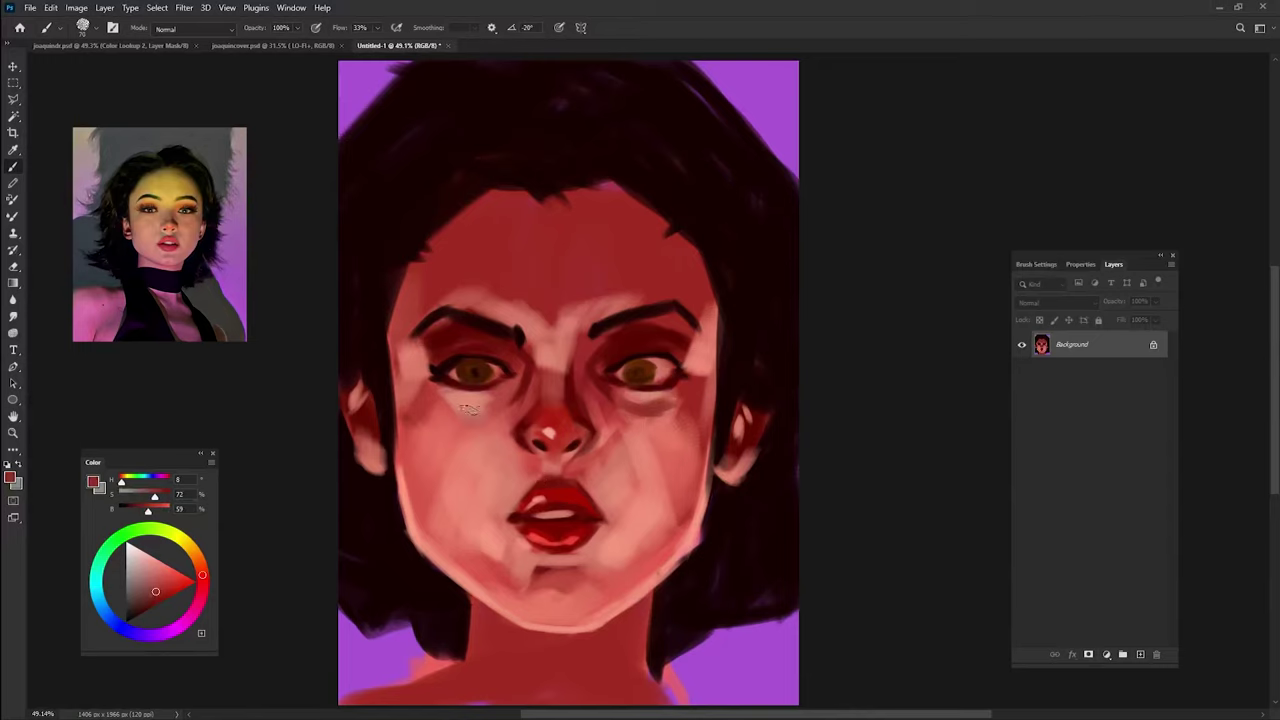
pyautogui.moveTo(468, 408); pyautogui.dragTo(436, 404)
pyautogui.keyDown('alt'); pyautogui.click(457, 437); pyautogui.keyUp('alt')
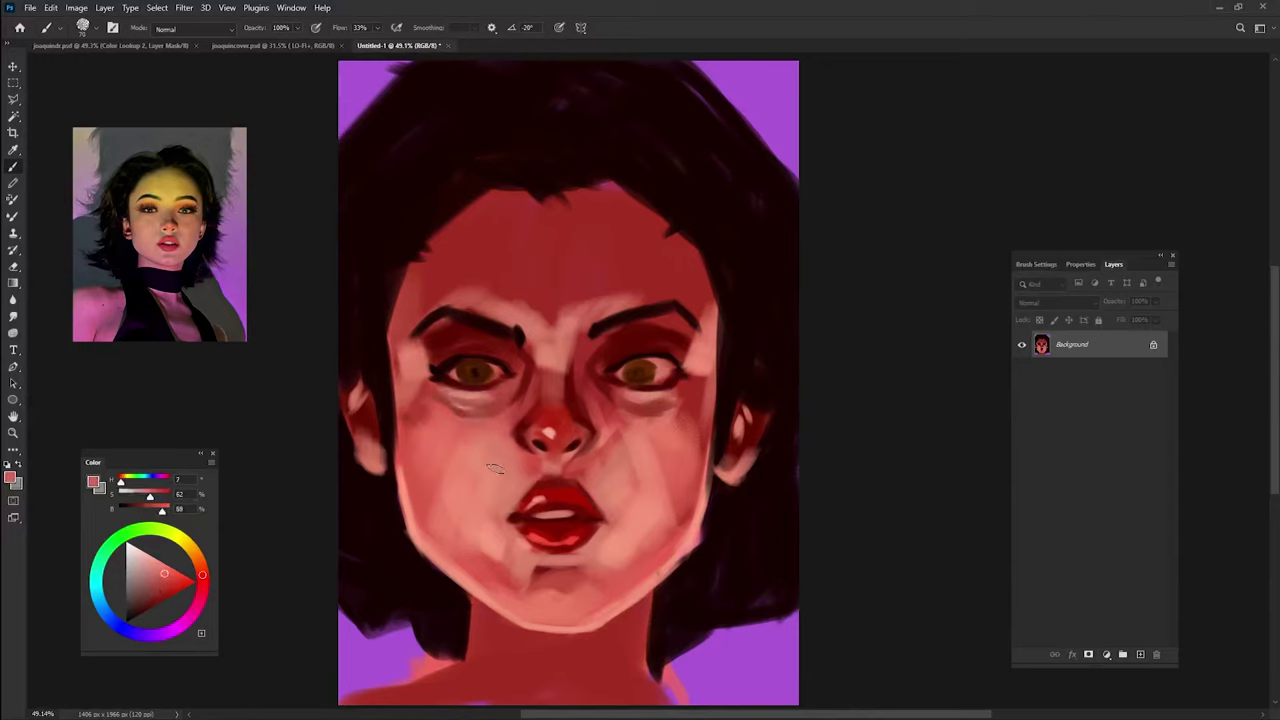
pyautogui.keyDown('alt'); pyautogui.click(652, 410); pyautogui.keyUp('alt')
pyautogui.moveTo(505, 405); pyautogui.dragTo(435, 405)
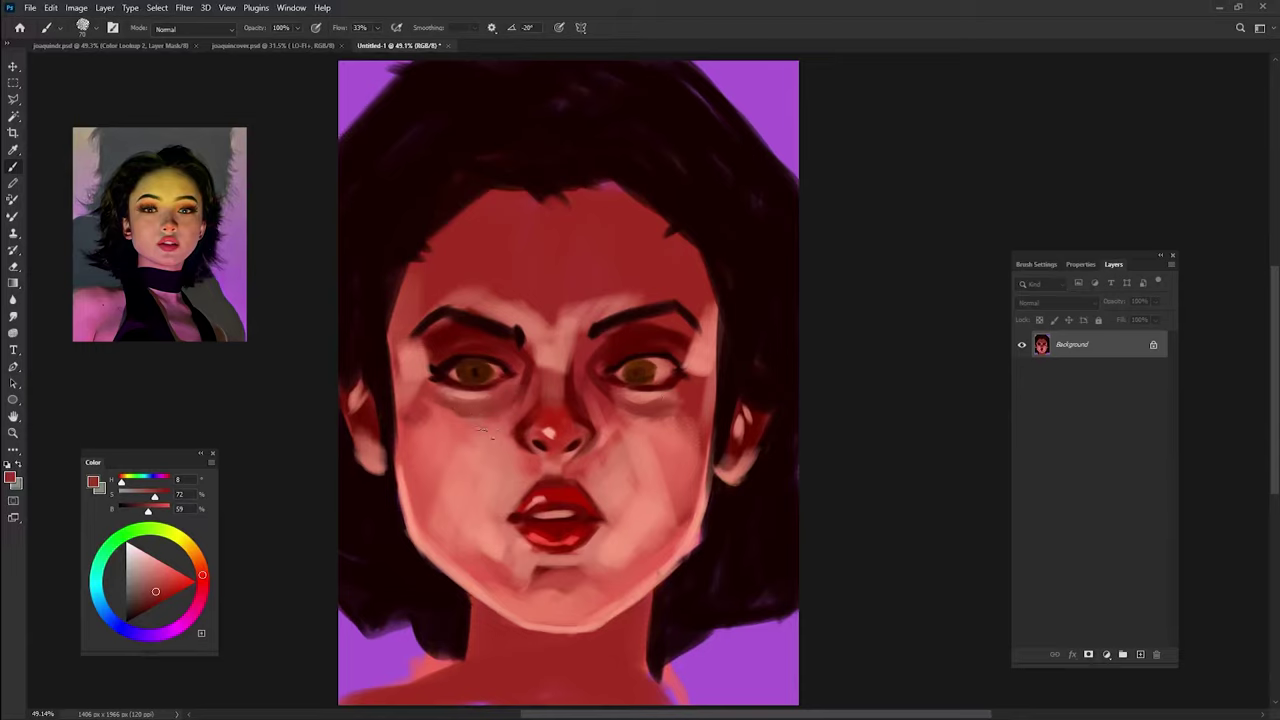
# - Blend lighter pink into the cheek below the left eye and darken its outer corner
pyautogui.keyDown('alt'); pyautogui.click(478, 438); pyautogui.keyUp('alt')
pyautogui.keyDown('alt'); pyautogui.click(403, 515); pyautogui.keyUp('alt')
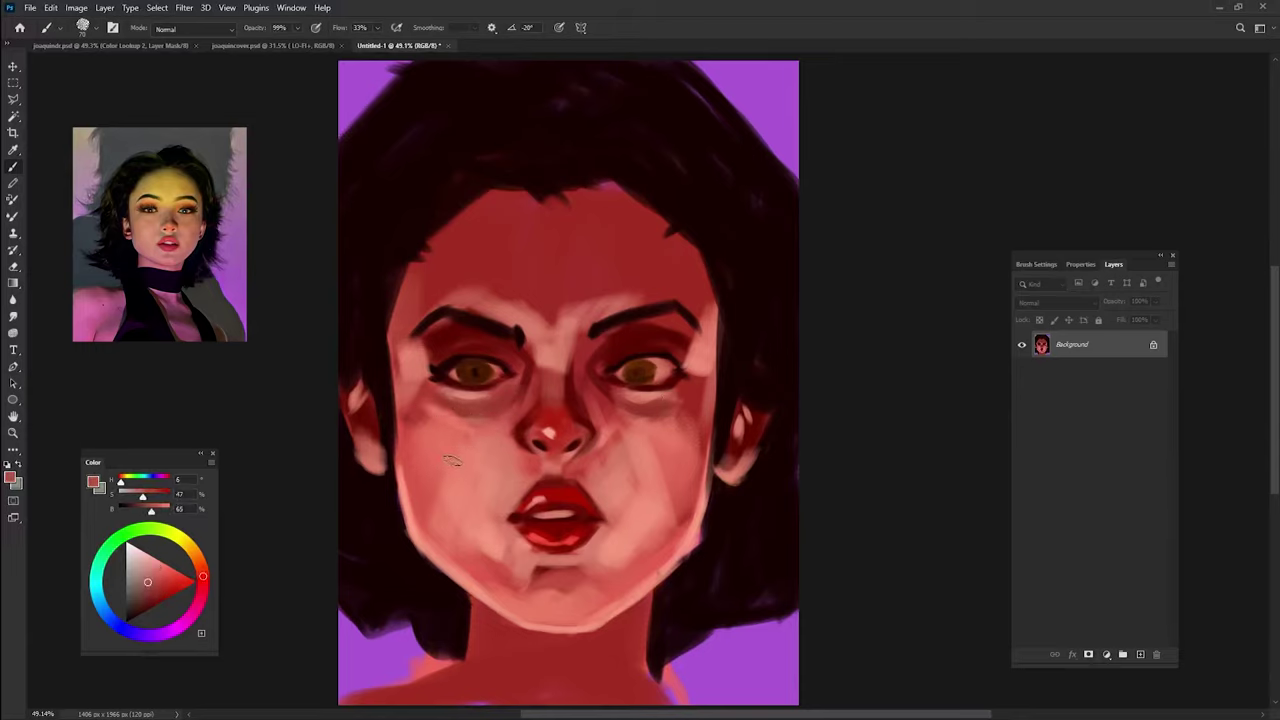
pyautogui.moveTo(440, 434)
pyautogui.mouseDown()
pyautogui.moveTo(432, 472)
pyautogui.moveTo(442, 452)
pyautogui.moveTo(454, 510)
pyautogui.mouseUp()
pyautogui.keyDown('alt'); pyautogui.click(409, 520); pyautogui.keyUp('alt')
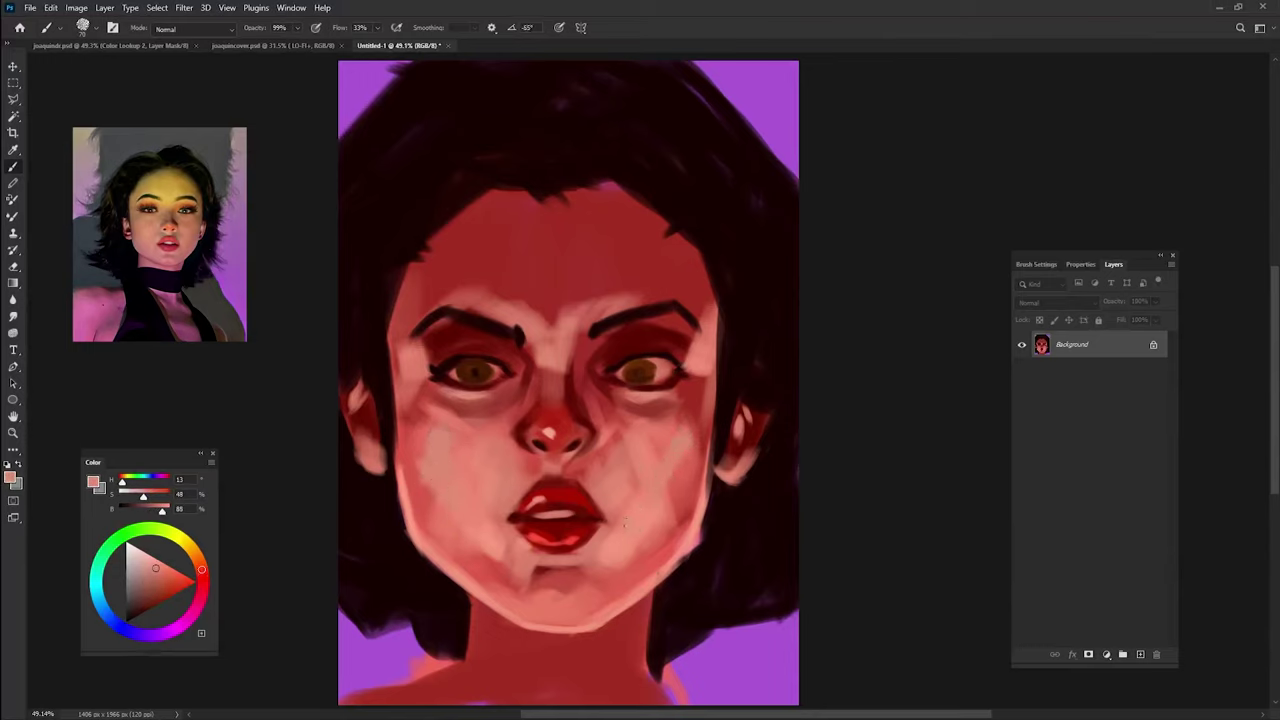
pyautogui.keyDown('alt'); pyautogui.click(677, 355); pyautogui.keyUp('alt')
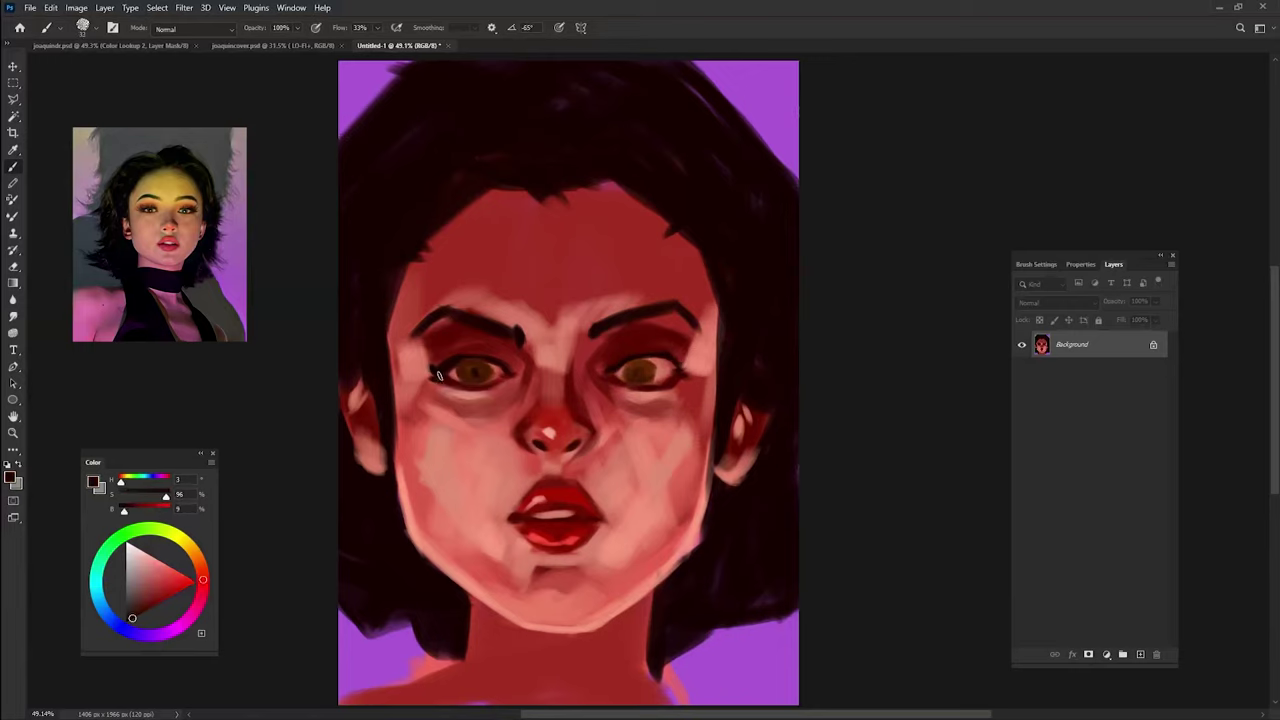
pyautogui.moveTo(438, 370); pyautogui.dragTo(436, 355)
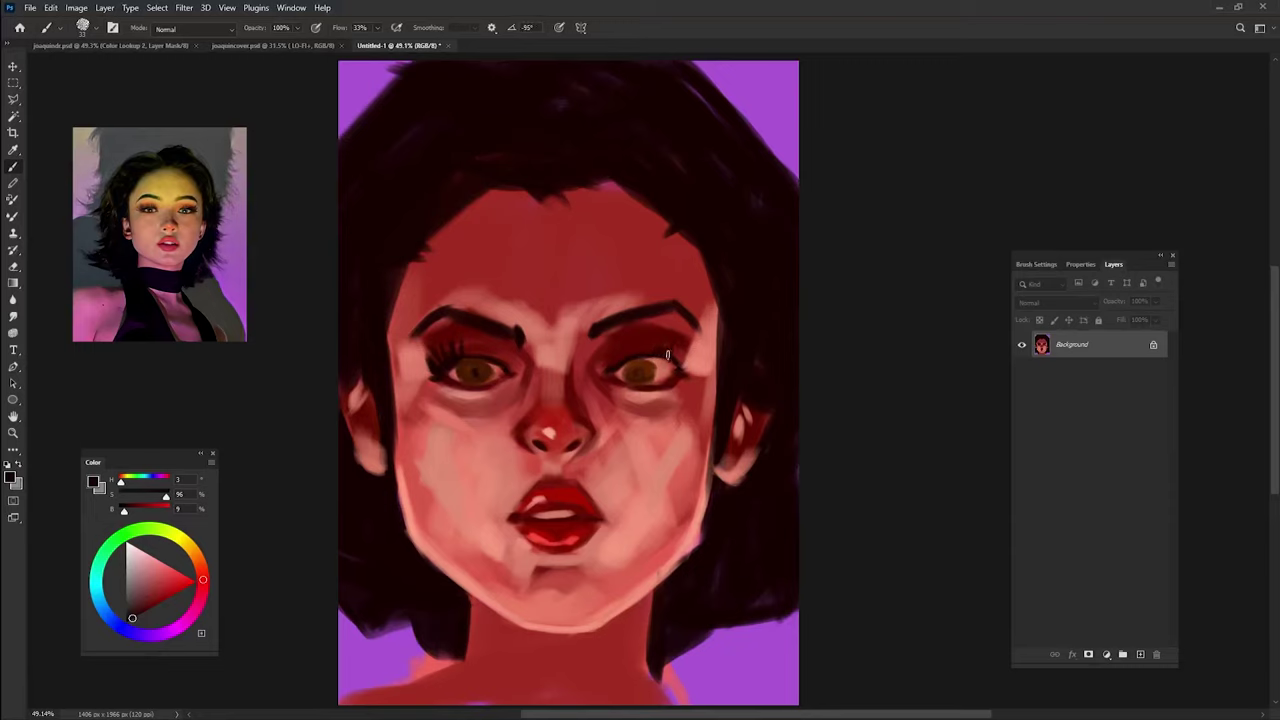
# - Shrink and rotate the brush and darken the left upper eyelid with dark red-brown
pyautogui.hotkey('shift', 'Left')
pyautogui.keyDown('alt'); pyautogui.click(625, 386); pyautogui.keyUp('alt')
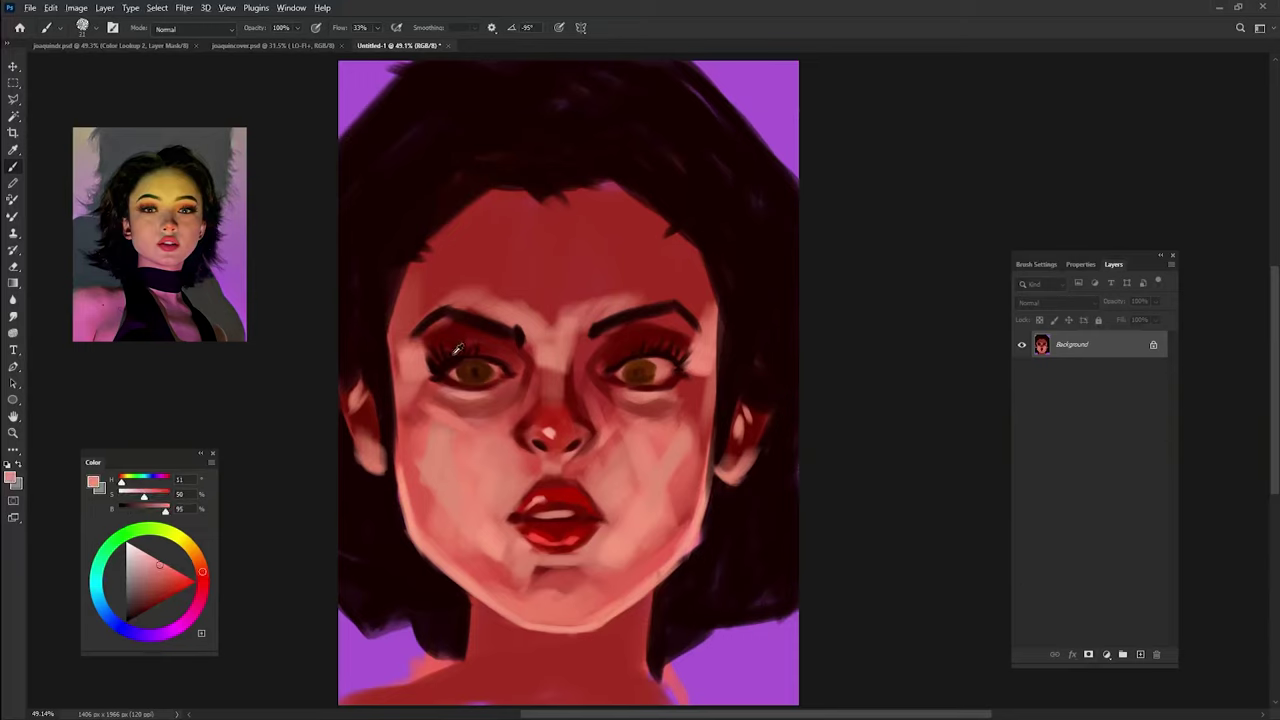
pyautogui.press('[')
pyautogui.press('[')
pyautogui.keyDown('alt'); pyautogui.click(445, 366); pyautogui.keyUp('alt')
pyautogui.keyDown('alt'); pyautogui.click(455, 355); pyautogui.keyUp('alt')
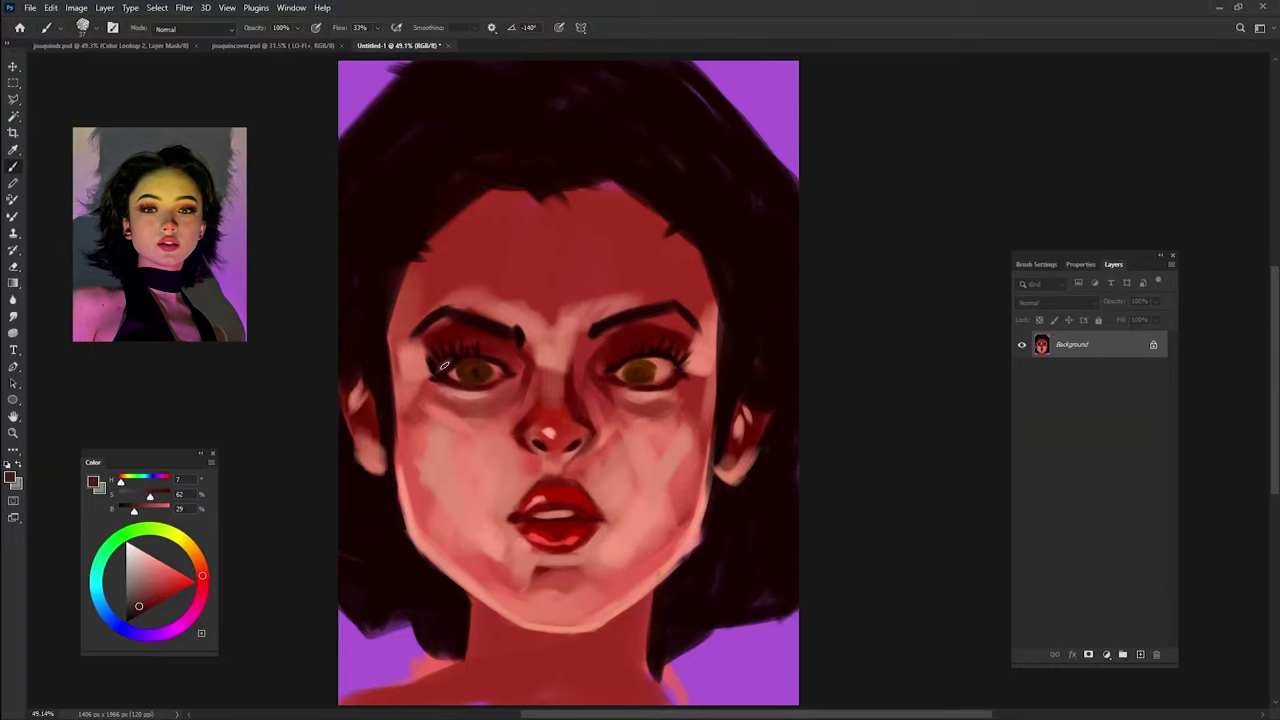
pyautogui.moveTo(446, 364); pyautogui.dragTo(462, 362)
# - Deepen the left upper-lid line with near-black at 99% opacity, then choose cyan for catchlights
pyautogui.keyDown('alt'); pyautogui.click(664, 355); pyautogui.keyUp('alt')
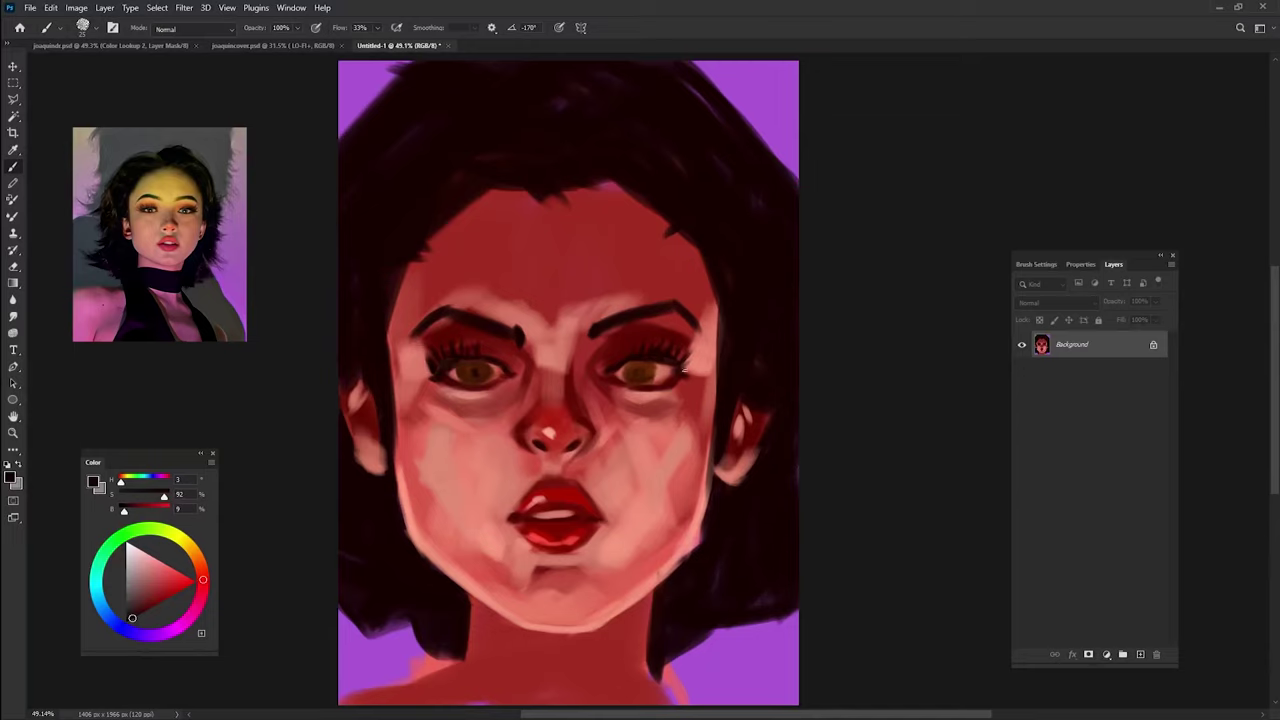
pyautogui.press('9')
pyautogui.press('9')
pyautogui.keyDown('alt'); pyautogui.click(655, 350); pyautogui.keyUp('alt')
pyautogui.moveTo(441, 369); pyautogui.dragTo(481, 366)
pyautogui.hotkey('shift', 'Right')
pyautogui.hotkey('shift', 'Right')
pyautogui.keyDown('alt'); pyautogui.click(676, 449); pyautogui.keyUp('alt')
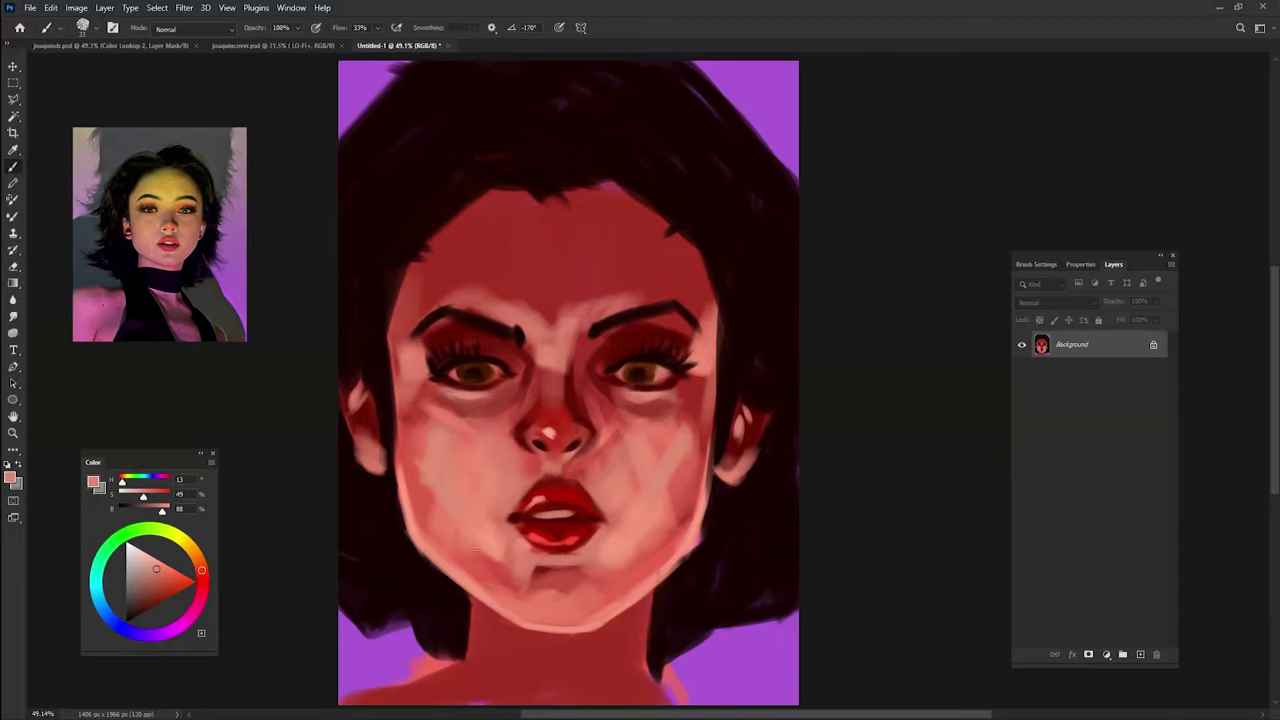
pyautogui.click(113, 575)
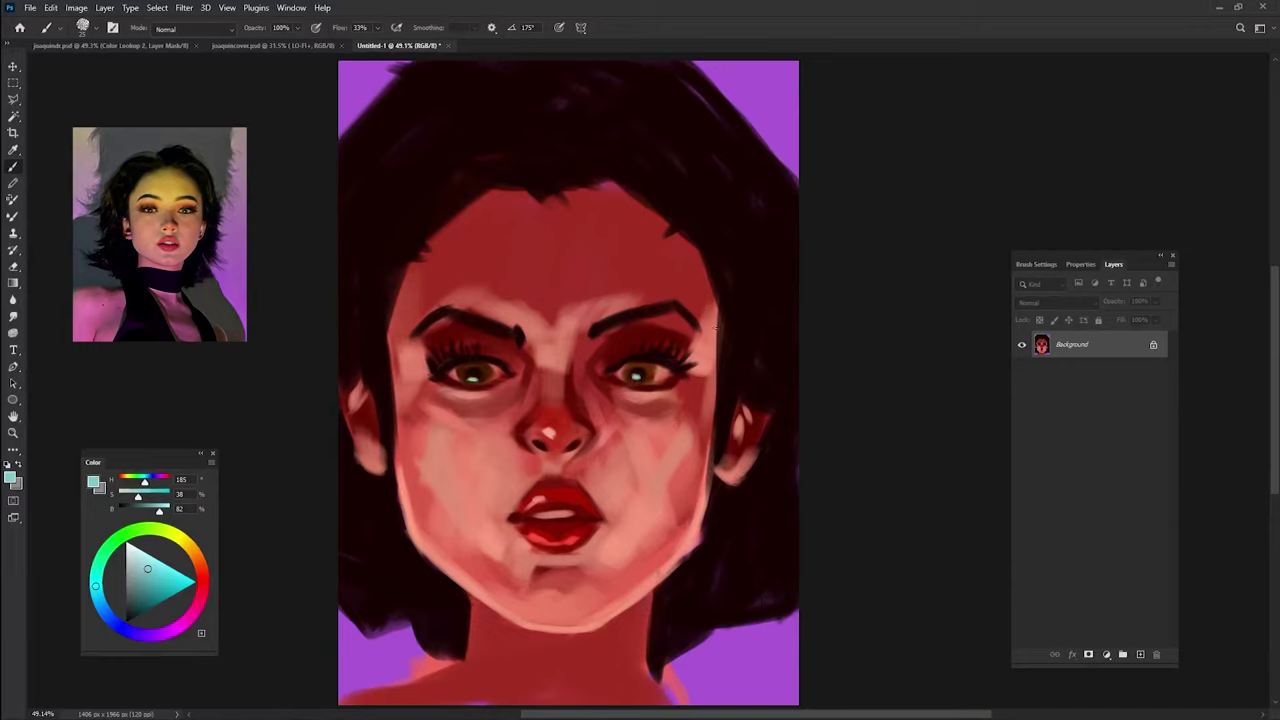
# - Lighten the skin above the left brow and darken and reshape the left eyebrow
pyautogui.keyDown('alt'); pyautogui.click(566, 330); pyautogui.keyUp('alt')
pyautogui.moveTo(505, 312); pyautogui.dragTo(480, 245)
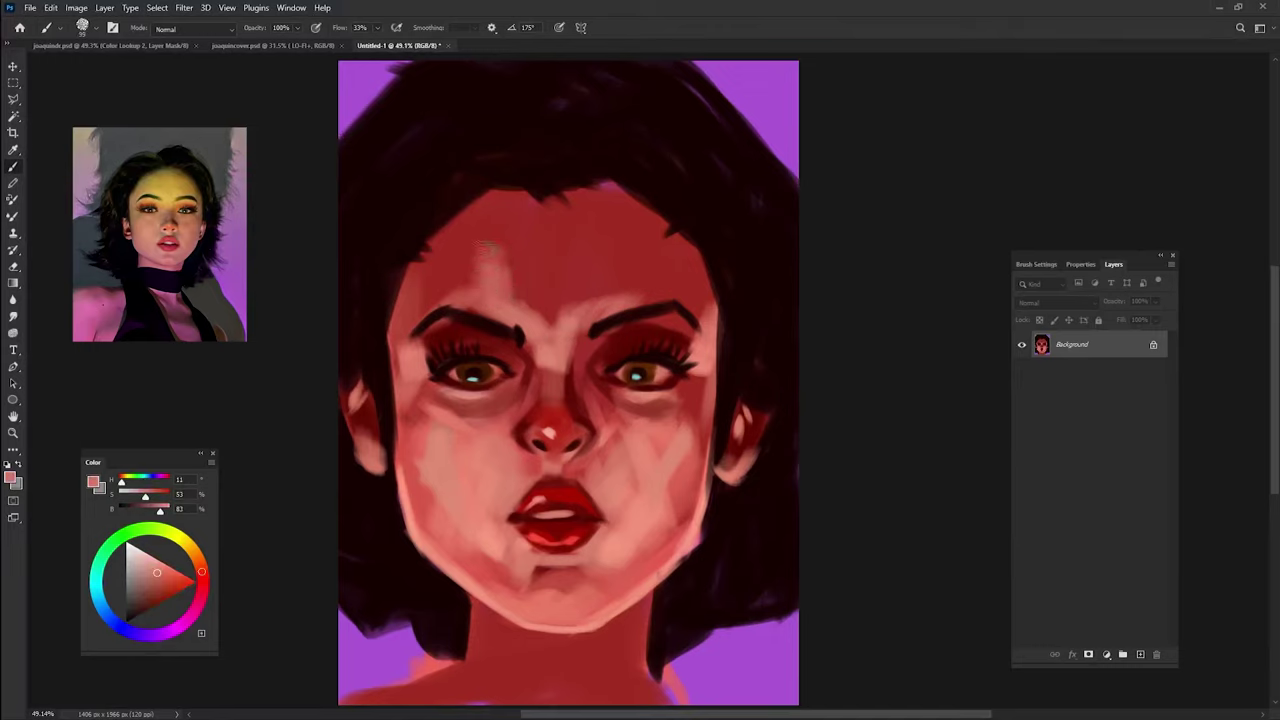
pyautogui.keyDown('alt'); pyautogui.click(466, 290); pyautogui.keyUp('alt')
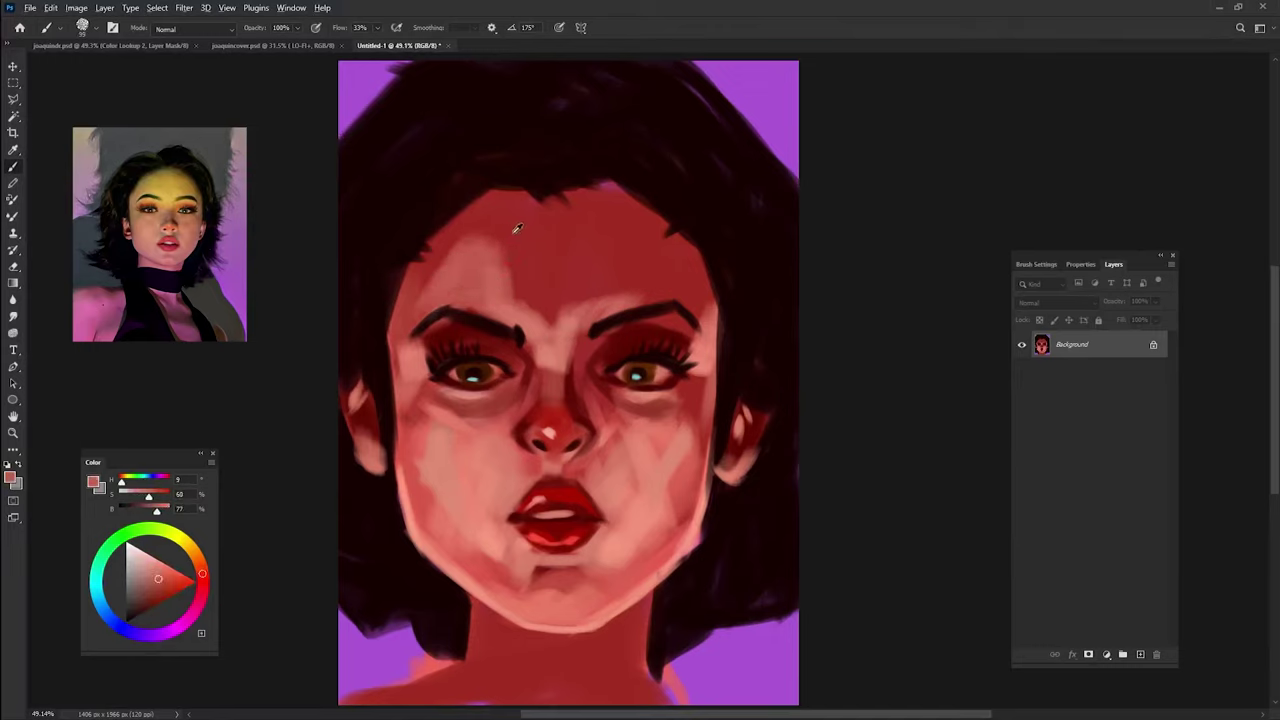
pyautogui.keyDown('alt'); pyautogui.click(442, 337); pyautogui.keyUp('alt')
pyautogui.moveTo(425, 317); pyautogui.dragTo(520, 315)
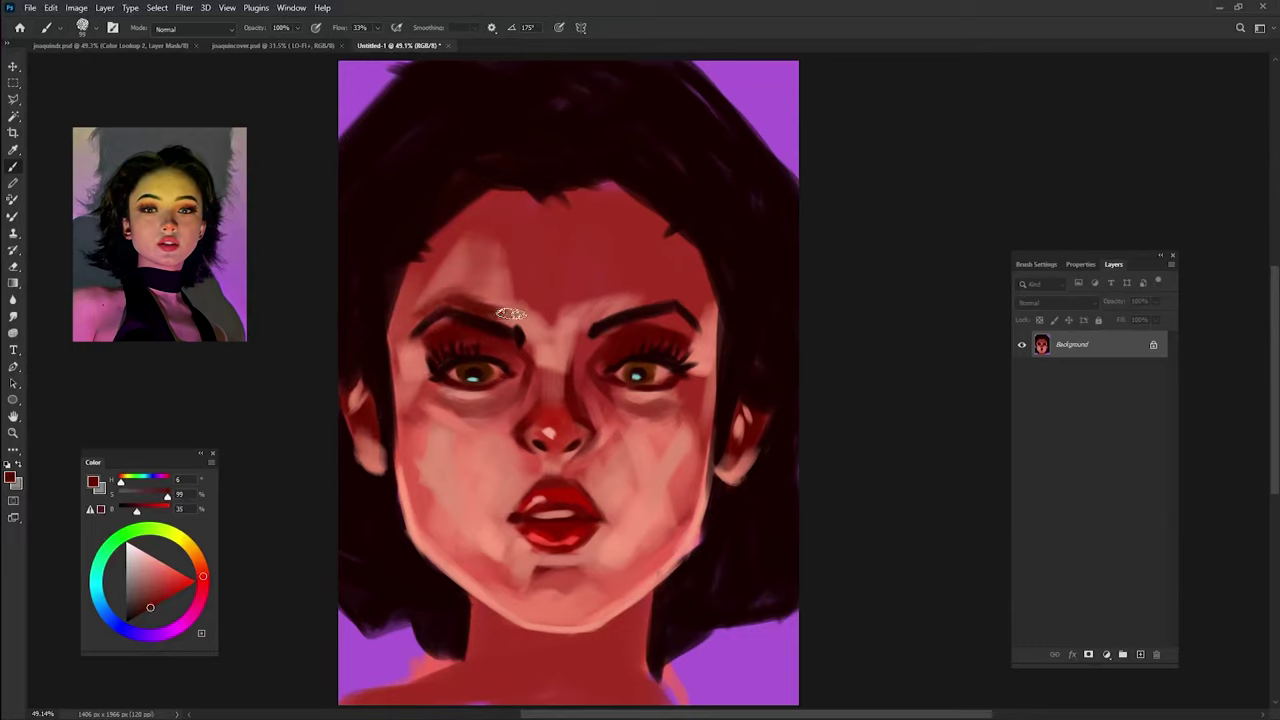
pyautogui.keyDown('alt'); pyautogui.click(457, 286); pyautogui.keyUp('alt')
pyautogui.moveTo(440, 292); pyautogui.dragTo(515, 305)
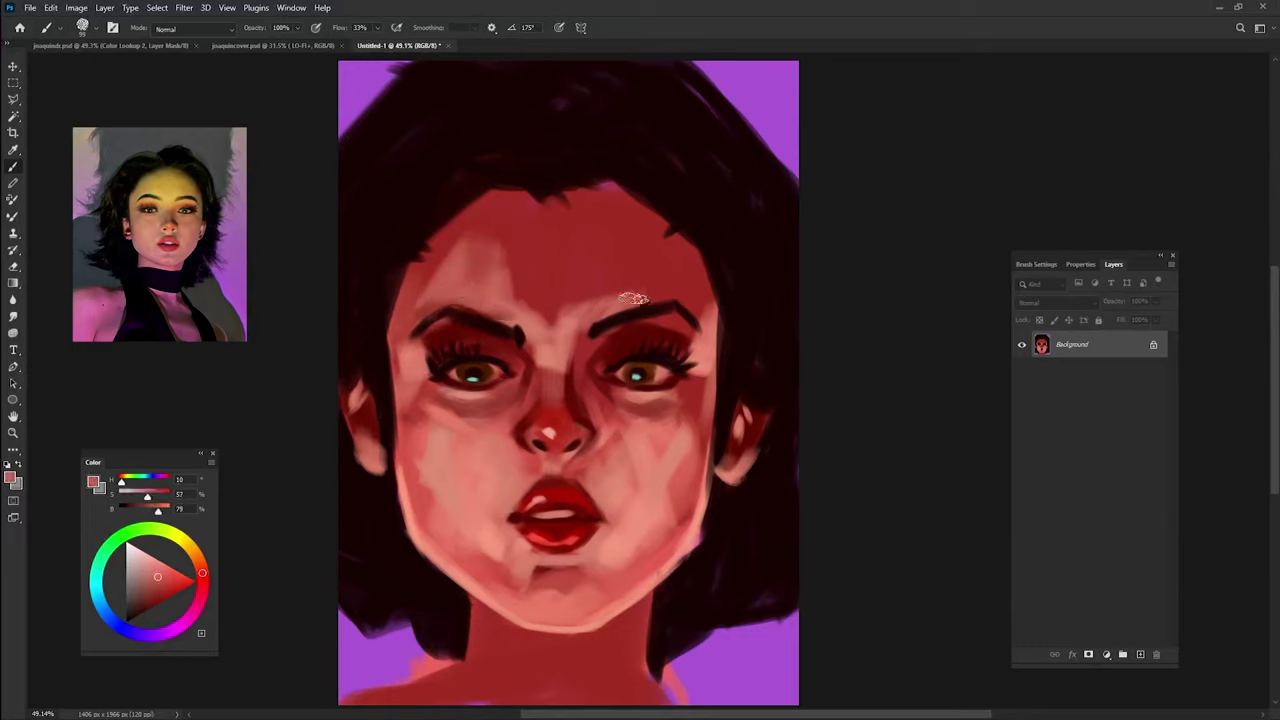
# - Paint light pink strokes across the forehead and dark red over its left side
pyautogui.keyDown('alt'); pyautogui.click(540, 345); pyautogui.keyUp('alt')
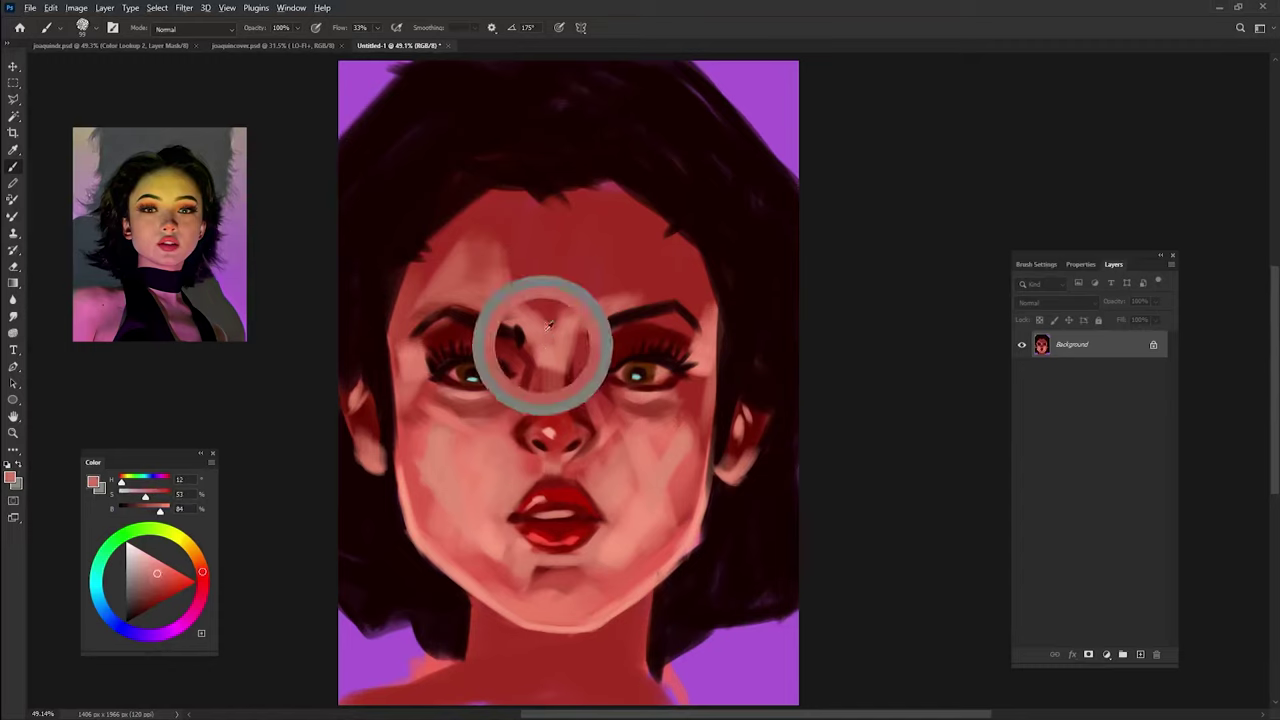
pyautogui.moveTo(536, 282); pyautogui.dragTo(600, 300)
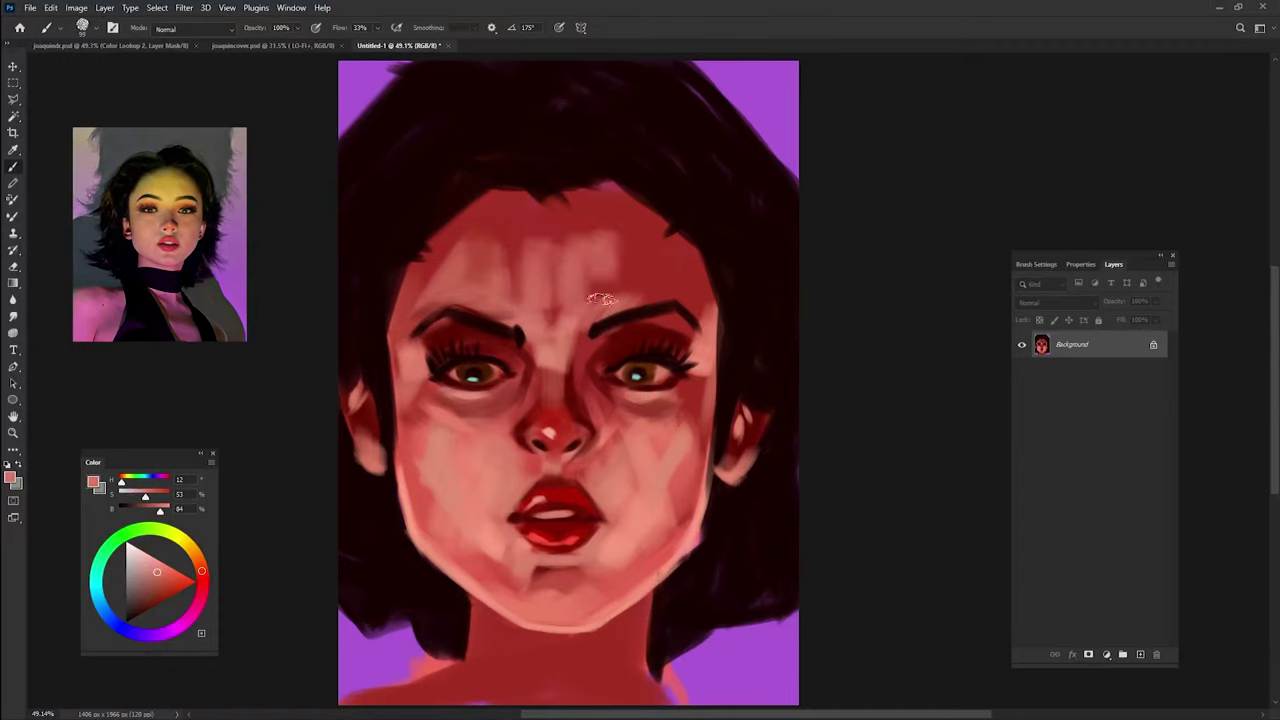
pyautogui.moveTo(605, 235)
pyautogui.mouseDown()
pyautogui.moveTo(630, 300)
pyautogui.moveTo(675, 305)
pyautogui.mouseUp()
pyautogui.keyDown('alt'); pyautogui.click(598, 347); pyautogui.keyUp('alt')
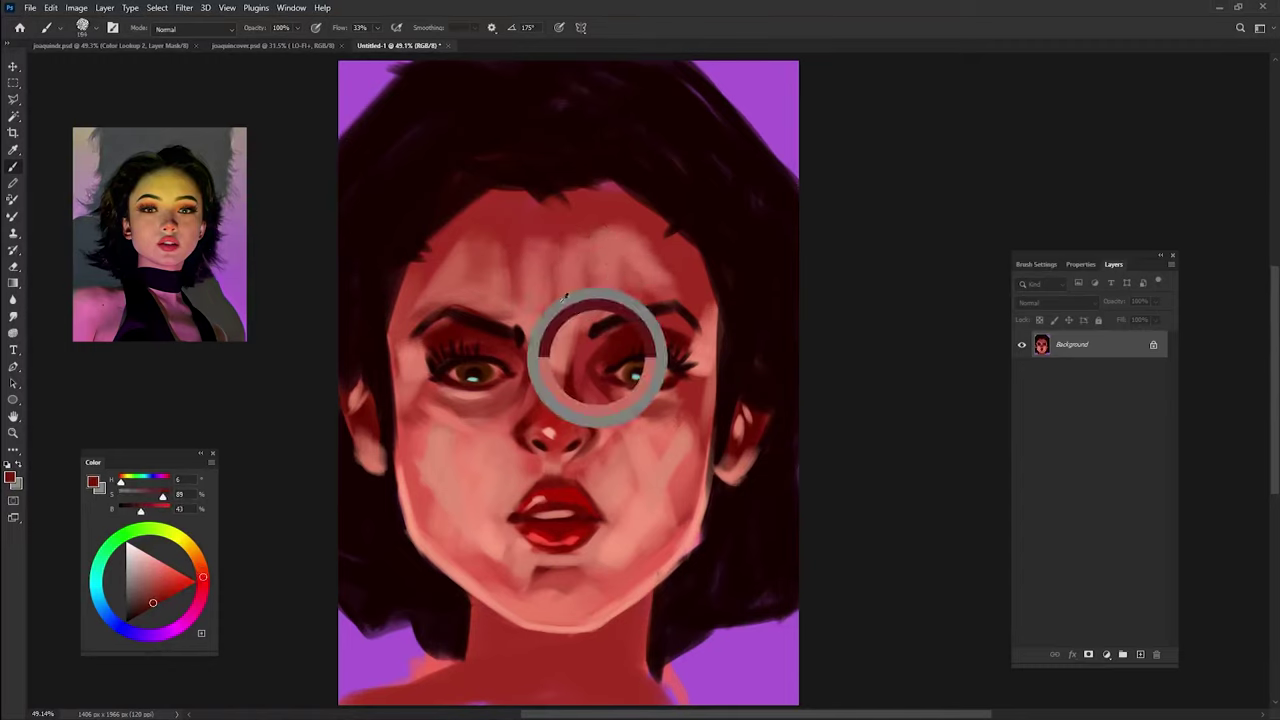
pyautogui.moveTo(520, 205)
pyautogui.mouseDown()
pyautogui.moveTo(420, 290)
pyautogui.moveTo(655, 243)
pyautogui.moveTo(651, 200)
pyautogui.mouseUp()
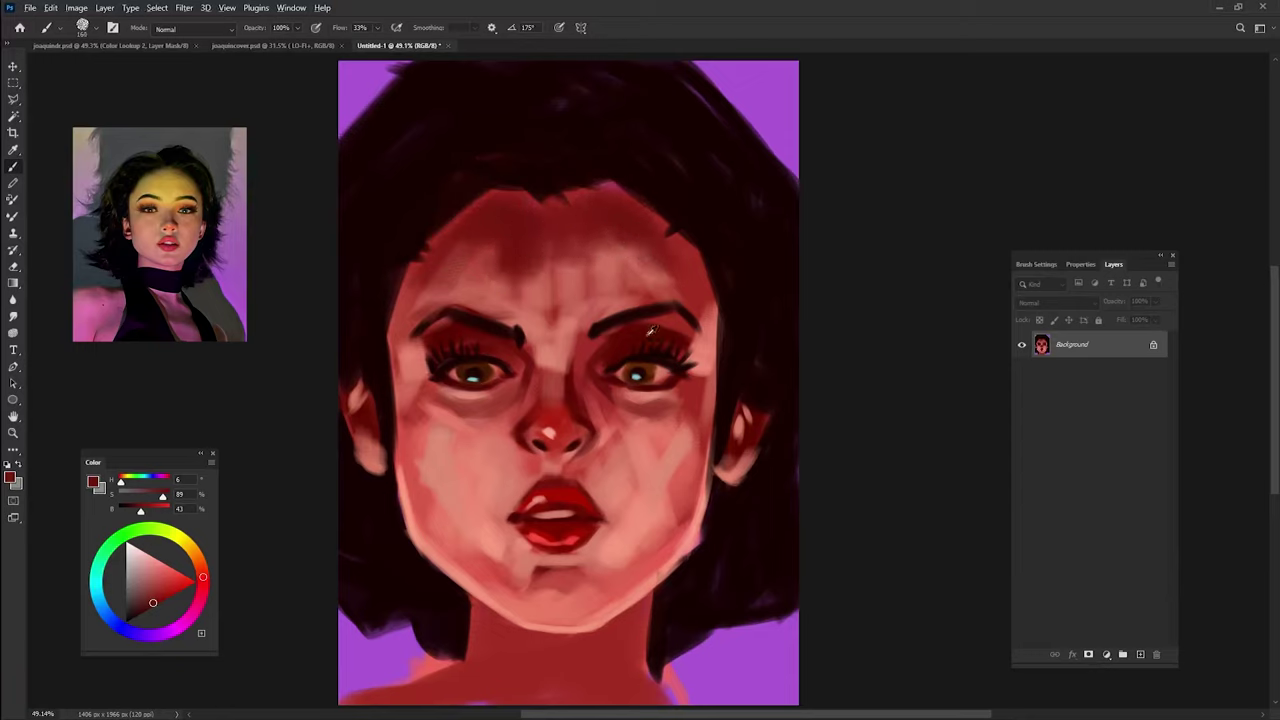
pyautogui.keyDown('alt'); pyautogui.click(662, 330); pyautogui.keyUp('alt')
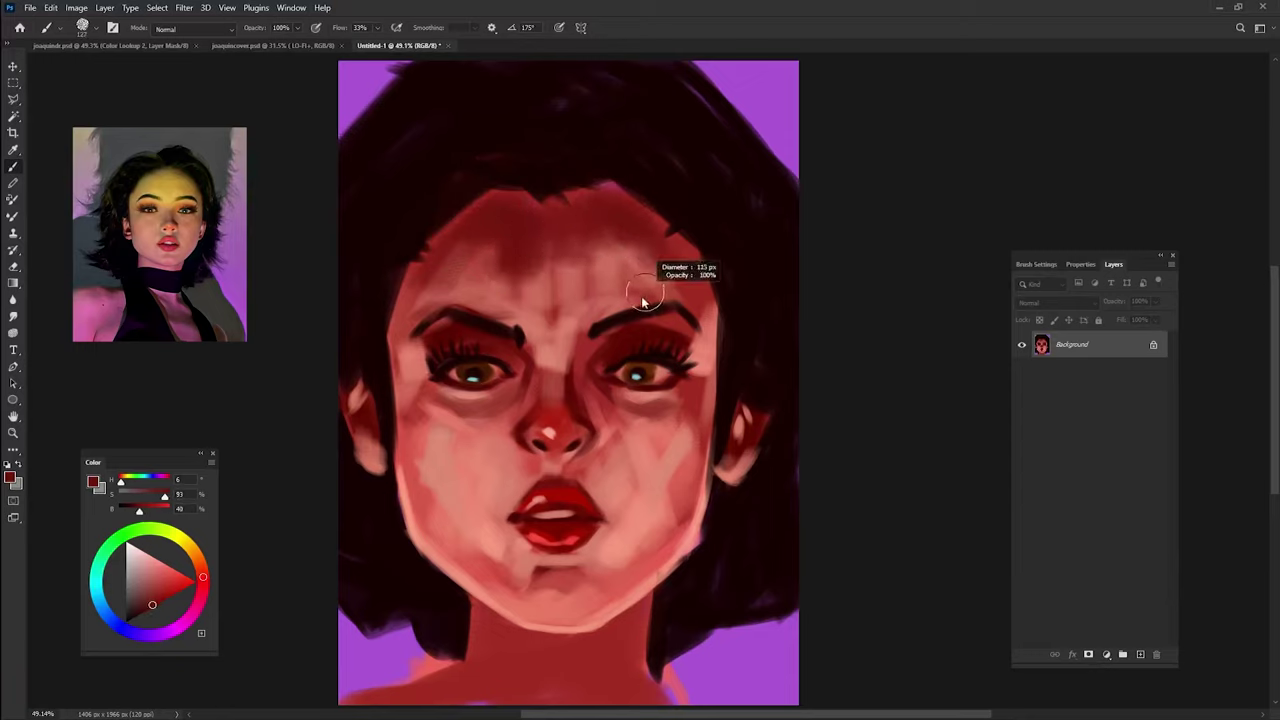
# - With a tiny brush, paint light pink along both eyebrows and pick up the nose highlight
pyautogui.press('.')
pyautogui.moveTo(683, 338); pyautogui.dragTo(674, 333)
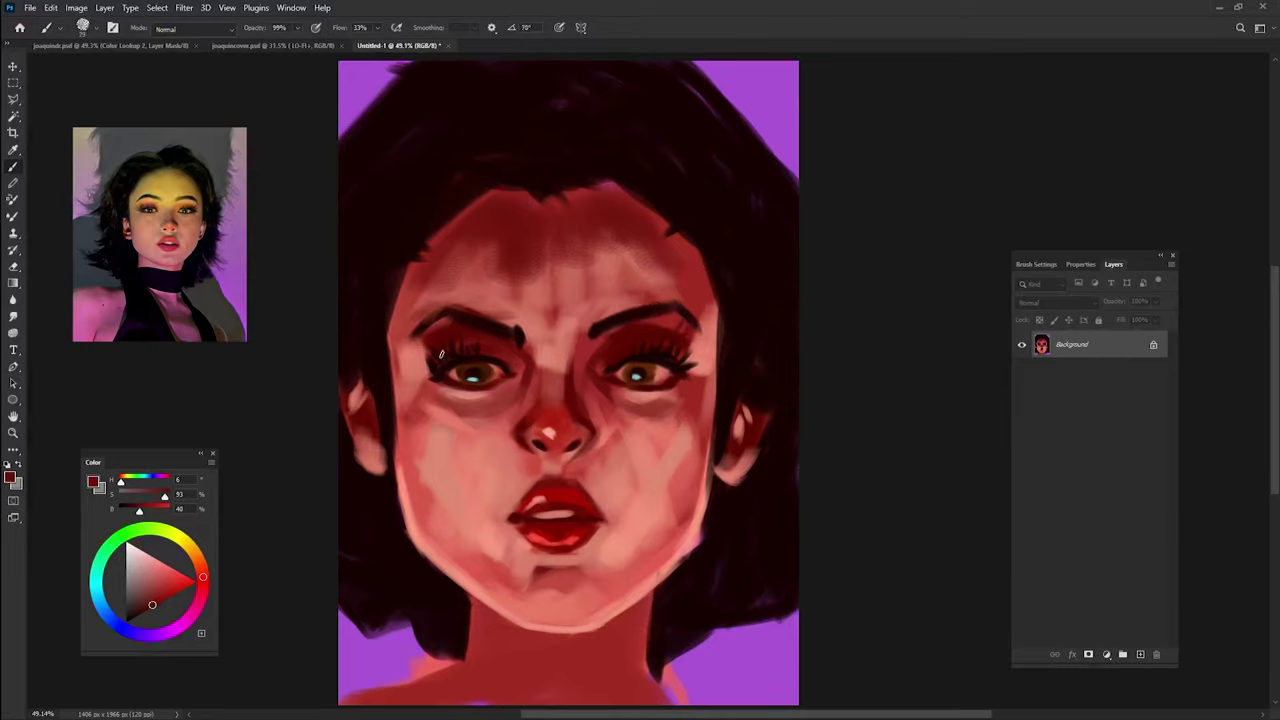
pyautogui.keyDown('alt'); pyautogui.click(440, 318); pyautogui.keyUp('alt')
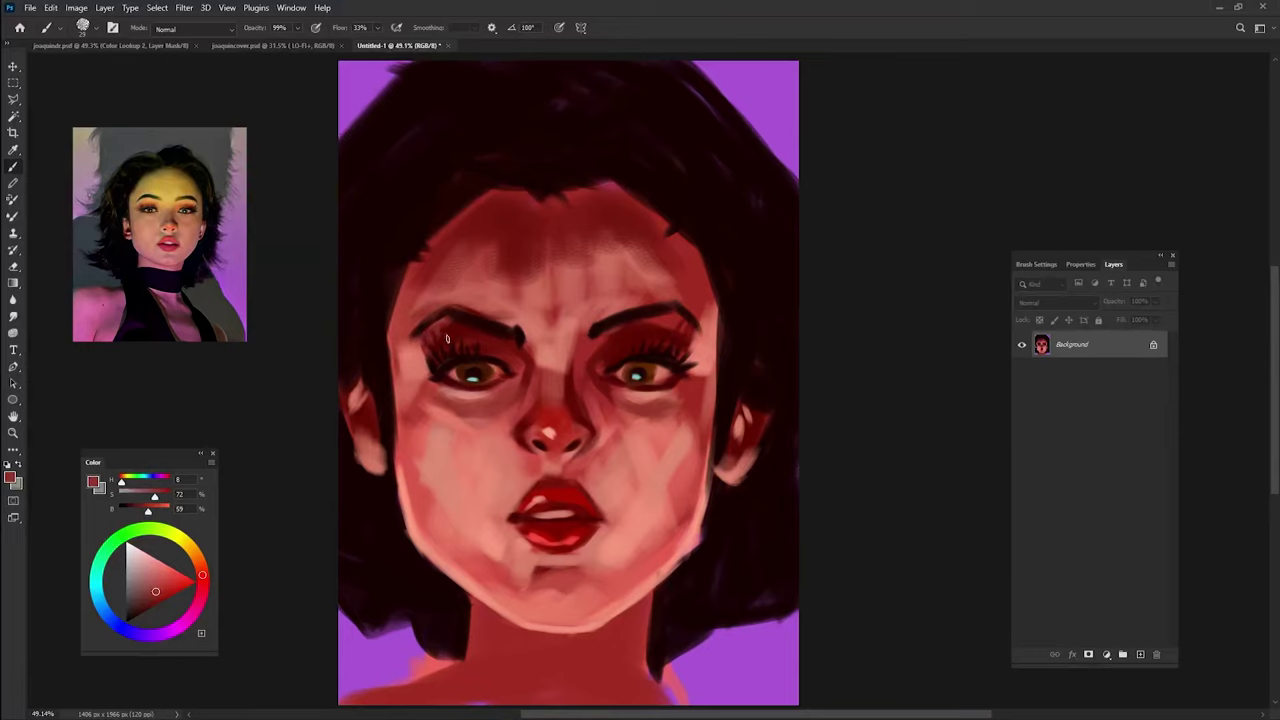
pyautogui.keyDown('alt'); pyautogui.click(438, 334); pyautogui.keyUp('alt')
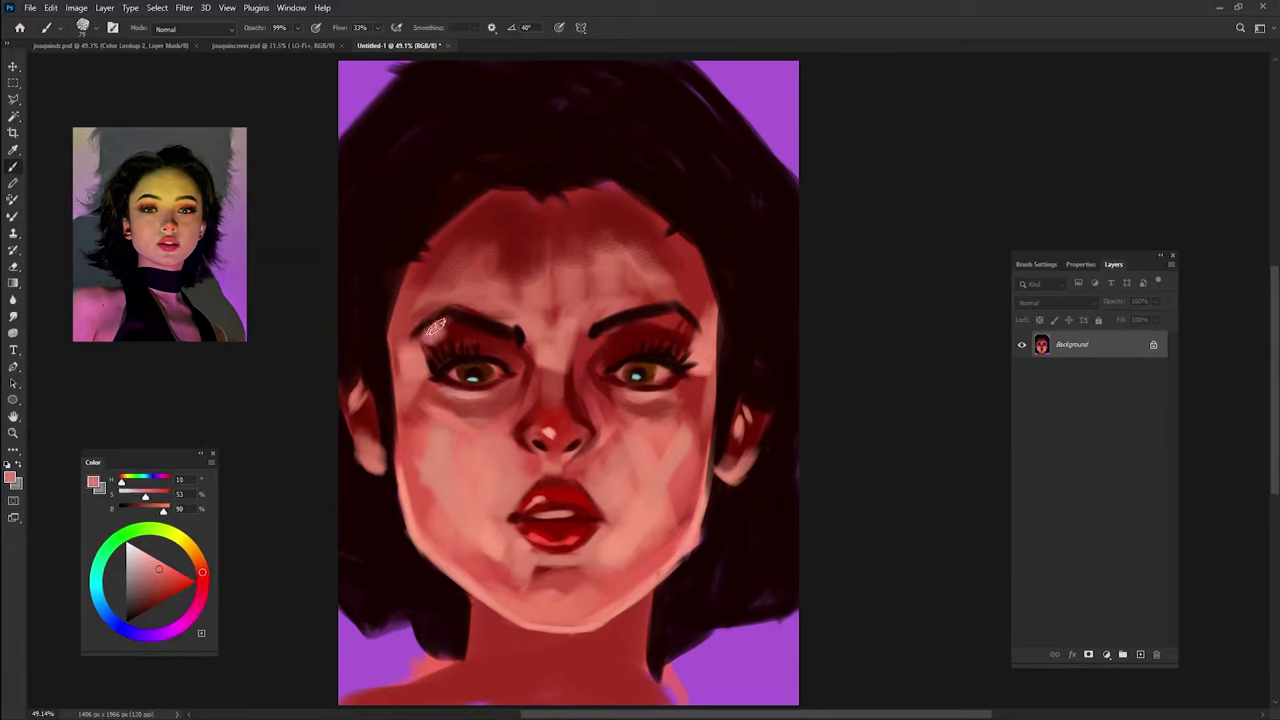
pyautogui.moveTo(436, 327); pyautogui.dragTo(458, 330)
pyautogui.moveTo(652, 326); pyautogui.dragTo(690, 326)
pyautogui.keyDown('alt'); pyautogui.click(684, 333); pyautogui.keyUp('alt')
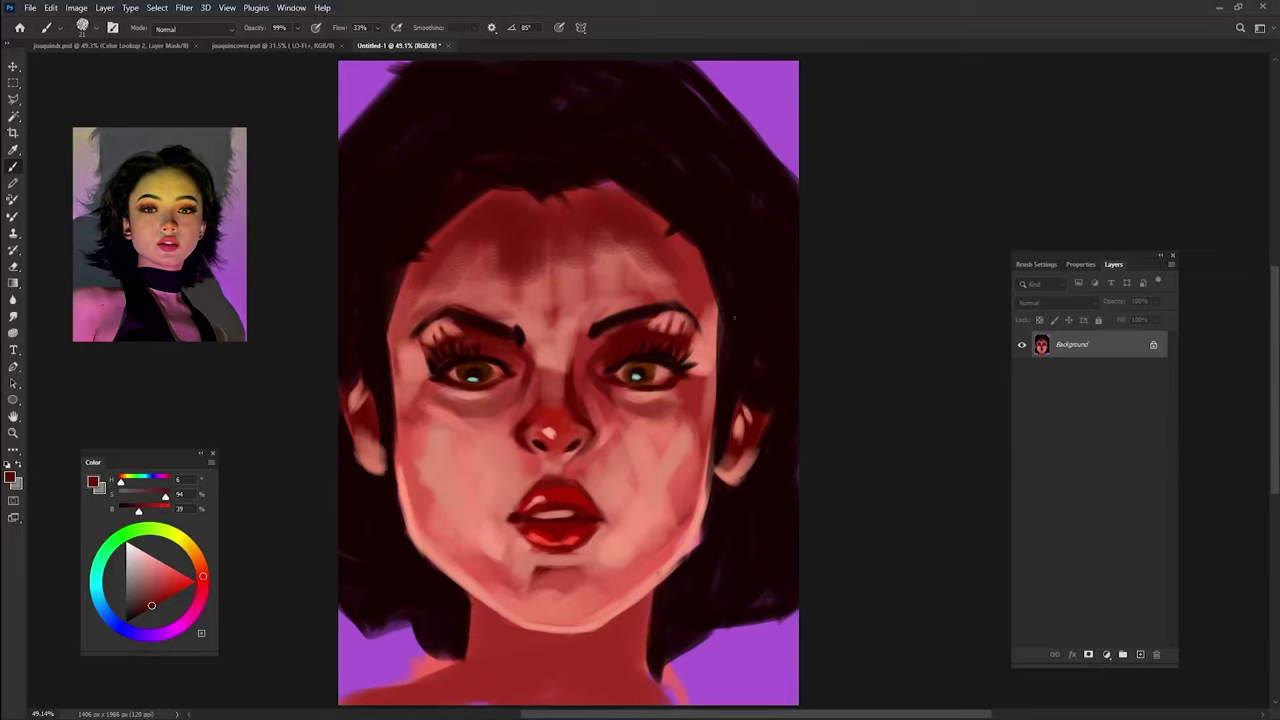
pyautogui.keyDown('alt'); pyautogui.click(549, 440); pyautogui.keyUp('alt')
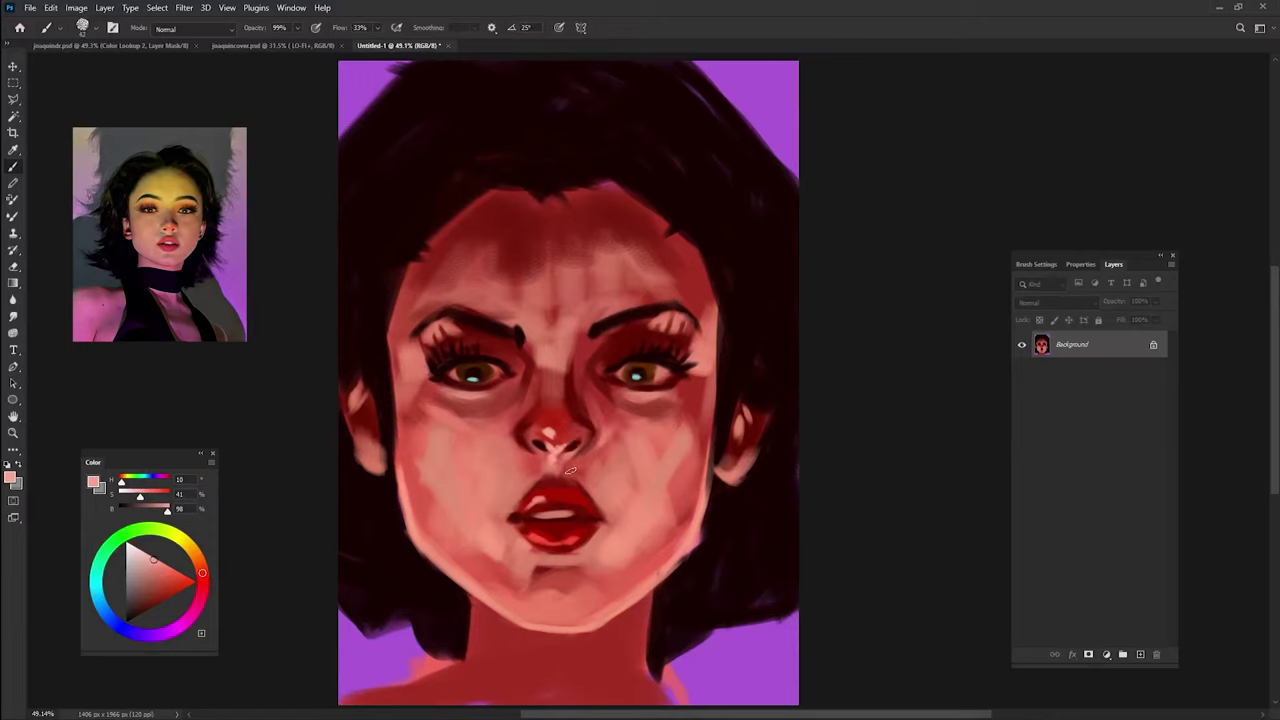
# - Sample reds around the nose while adjusting painting opacity between 98% and 100%
pyautogui.press('0')
pyautogui.press('9')
pyautogui.press('9')
pyautogui.keyDown('alt'); pyautogui.click(559, 474); pyautogui.keyUp('alt')
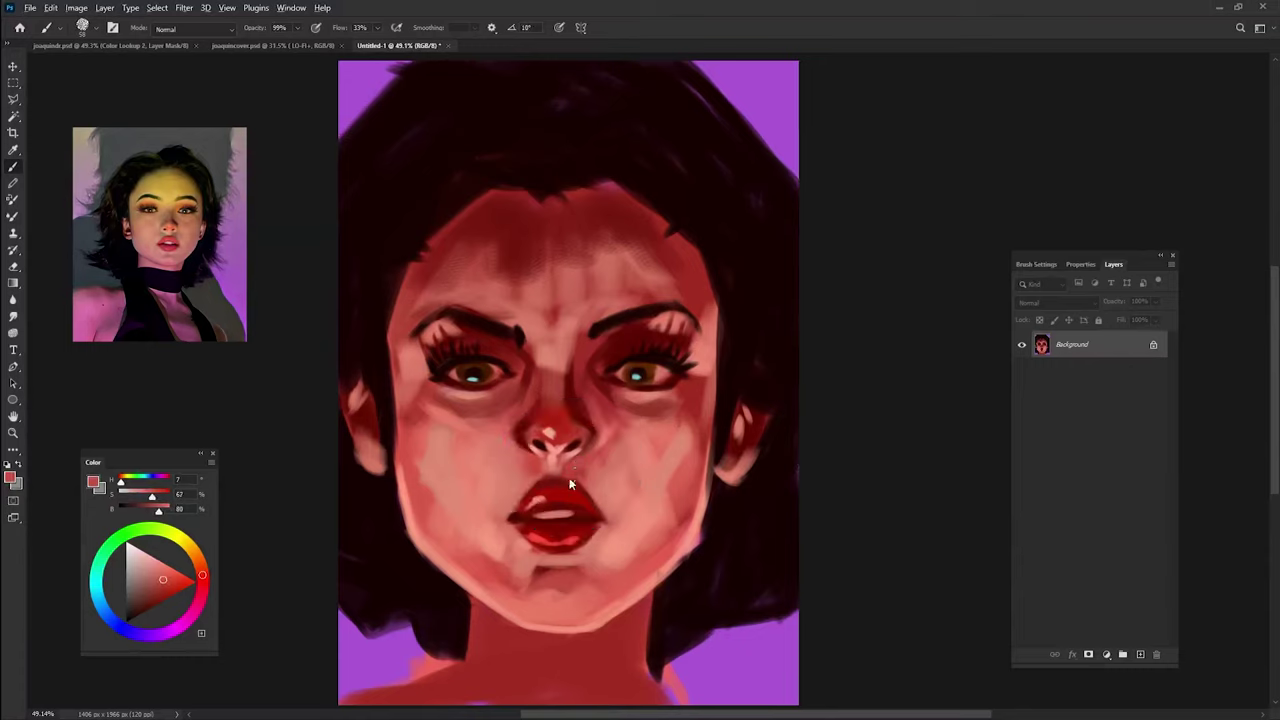
pyautogui.keyDown('alt'); pyautogui.click(583, 432); pyautogui.keyUp('alt')
pyautogui.press('9')
pyautogui.press('8')
pyautogui.keyDown('alt'); pyautogui.click(532, 475); pyautogui.keyUp('alt')
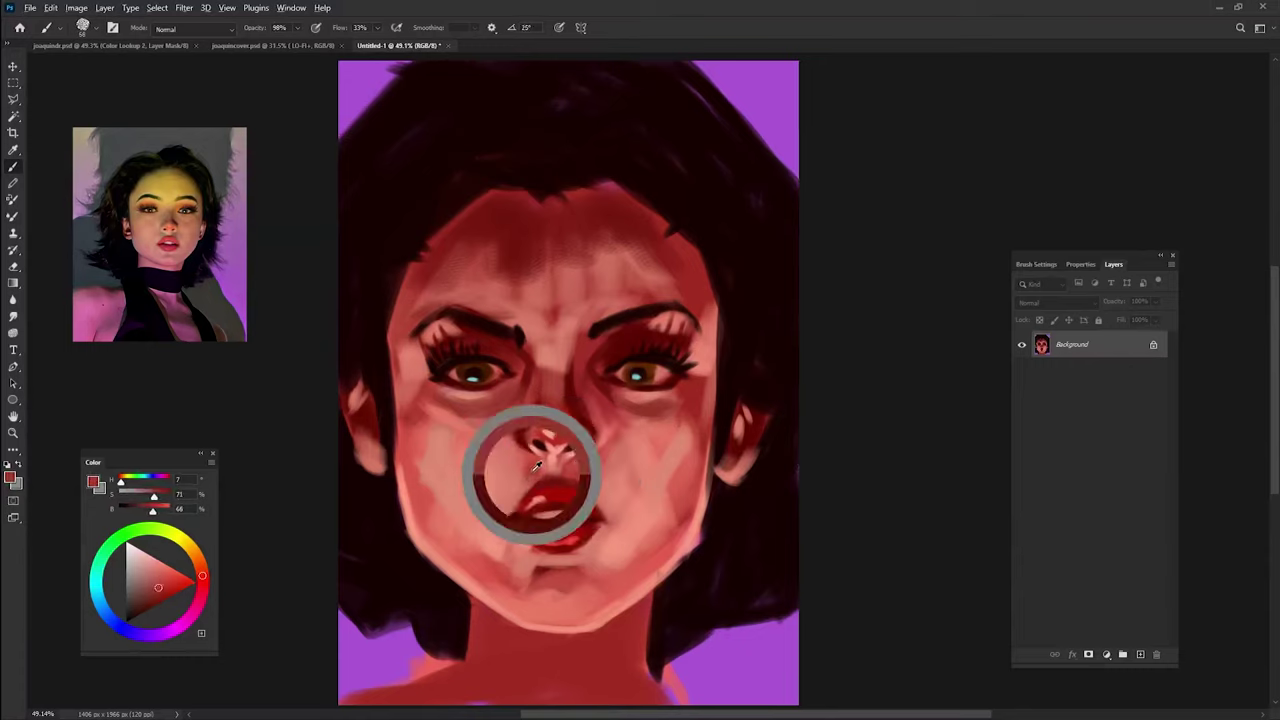
pyautogui.keyDown('alt'); pyautogui.click(566, 474); pyautogui.keyUp('alt')
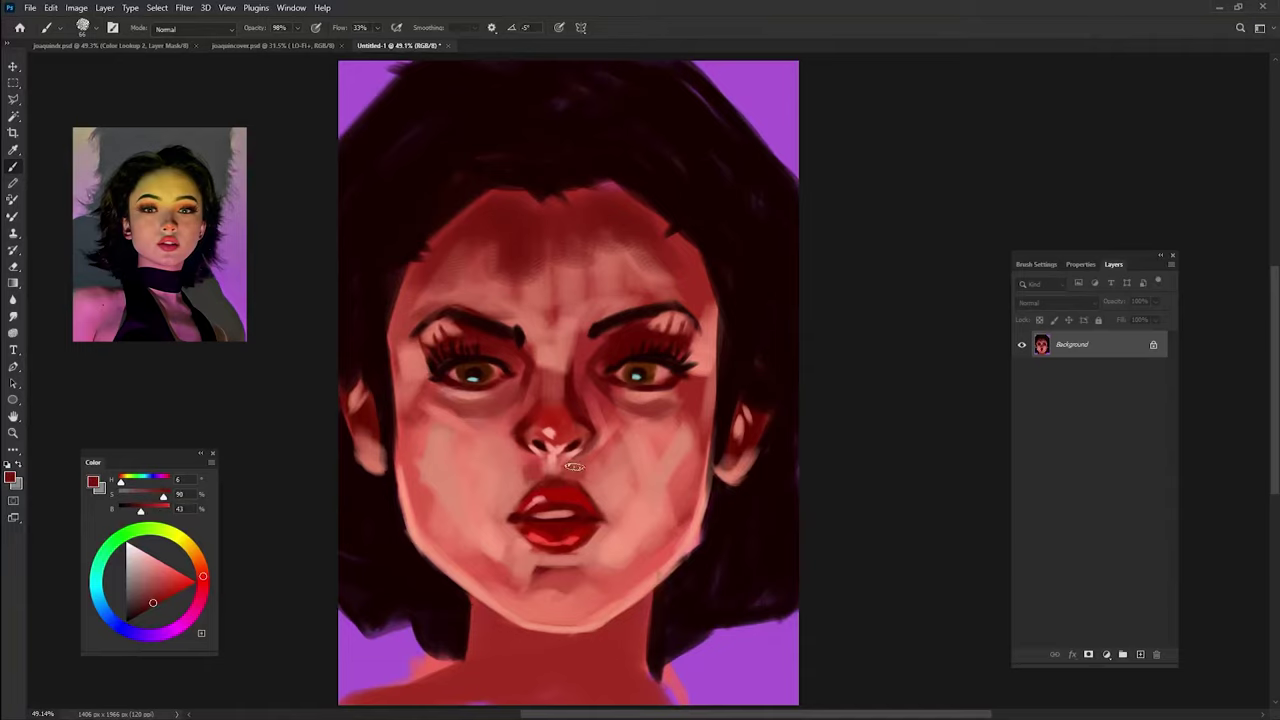
# - Darken the left side of the upper lip at 100% opacity and choose a near-black red
pyautogui.press('9')
pyautogui.press('9')
pyautogui.keyDown('alt'); pyautogui.click(604, 461); pyautogui.keyUp('alt')
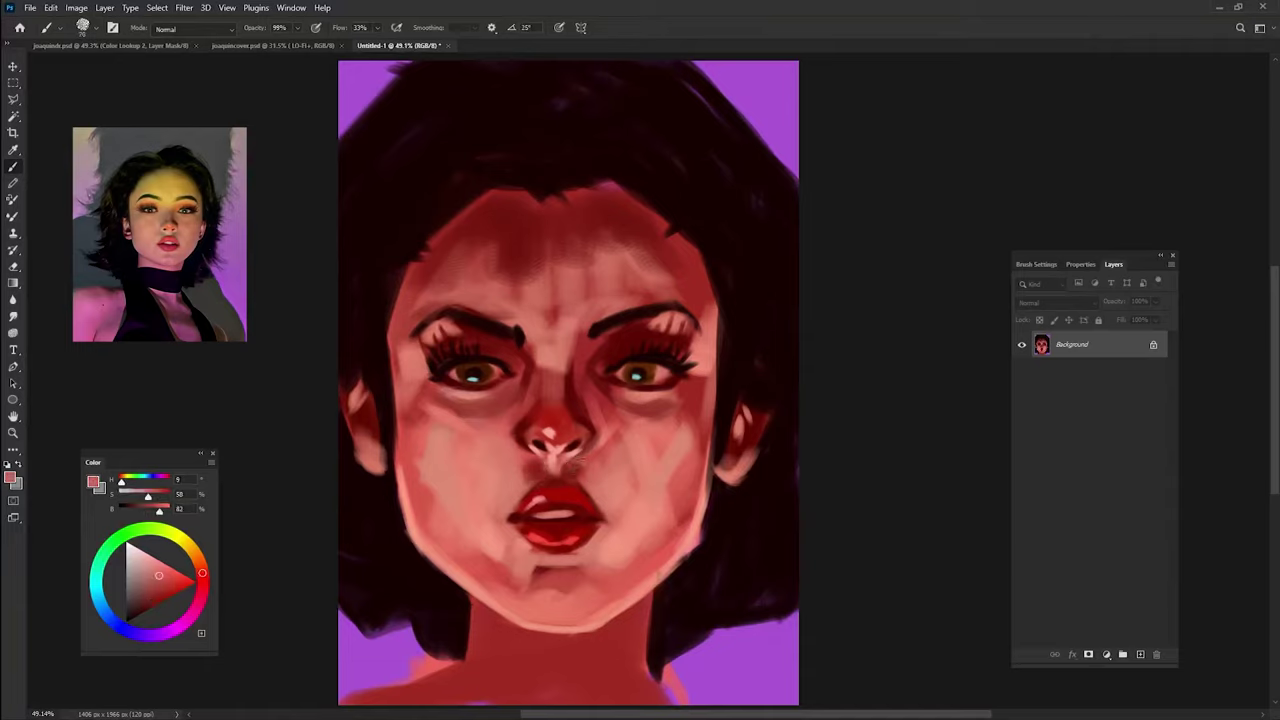
pyautogui.keyDown('alt'); pyautogui.click(580, 414); pyautogui.keyUp('alt')
pyautogui.press('0')
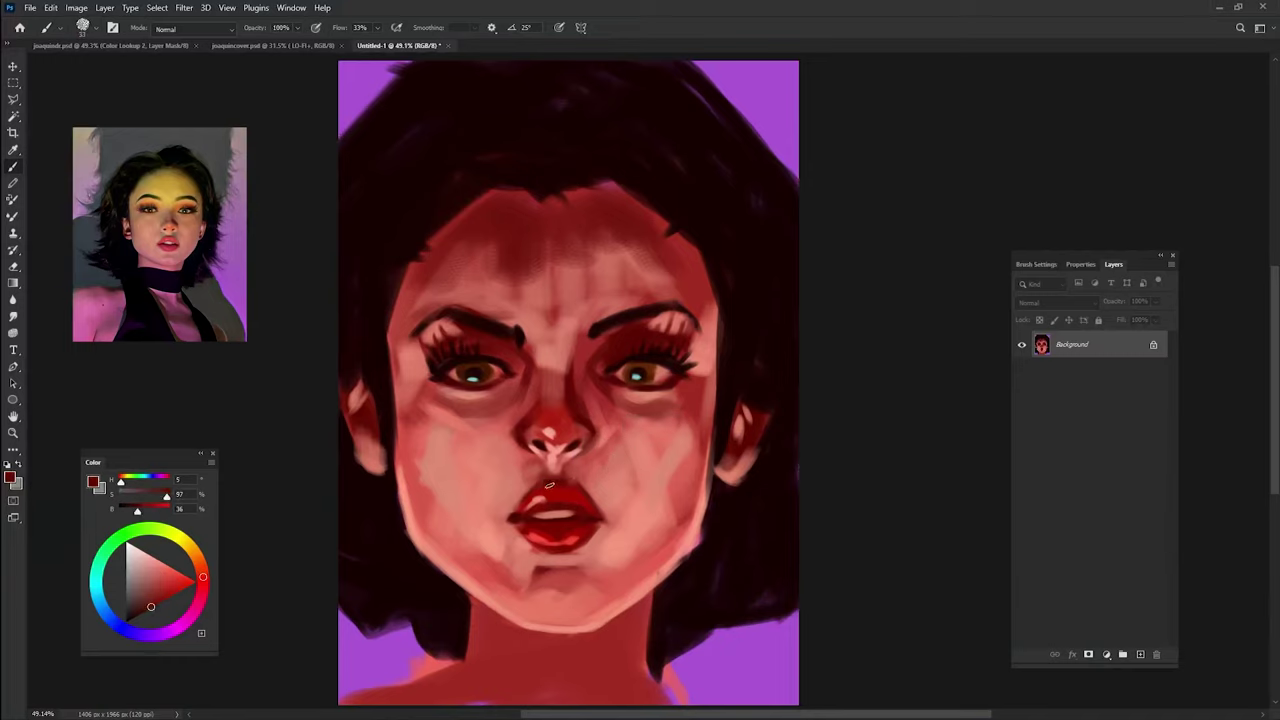
pyautogui.moveTo(549, 485); pyautogui.dragTo(520, 500)
pyautogui.keyDown('alt'); pyautogui.click(546, 532); pyautogui.keyUp('alt')
pyautogui.click(135, 616)
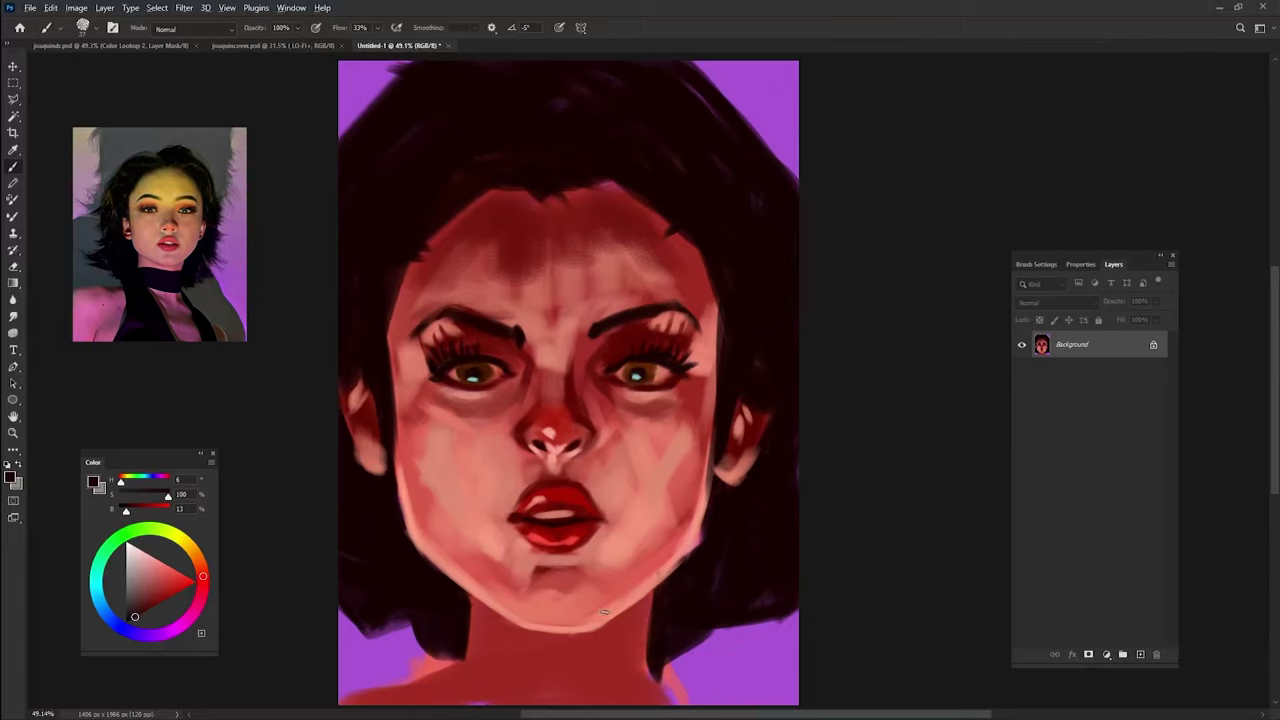
# - Darken the left and right jaw edges with the near-black hair colour
pyautogui.keyDown('alt'); pyautogui.click(704, 402); pyautogui.keyUp('alt')
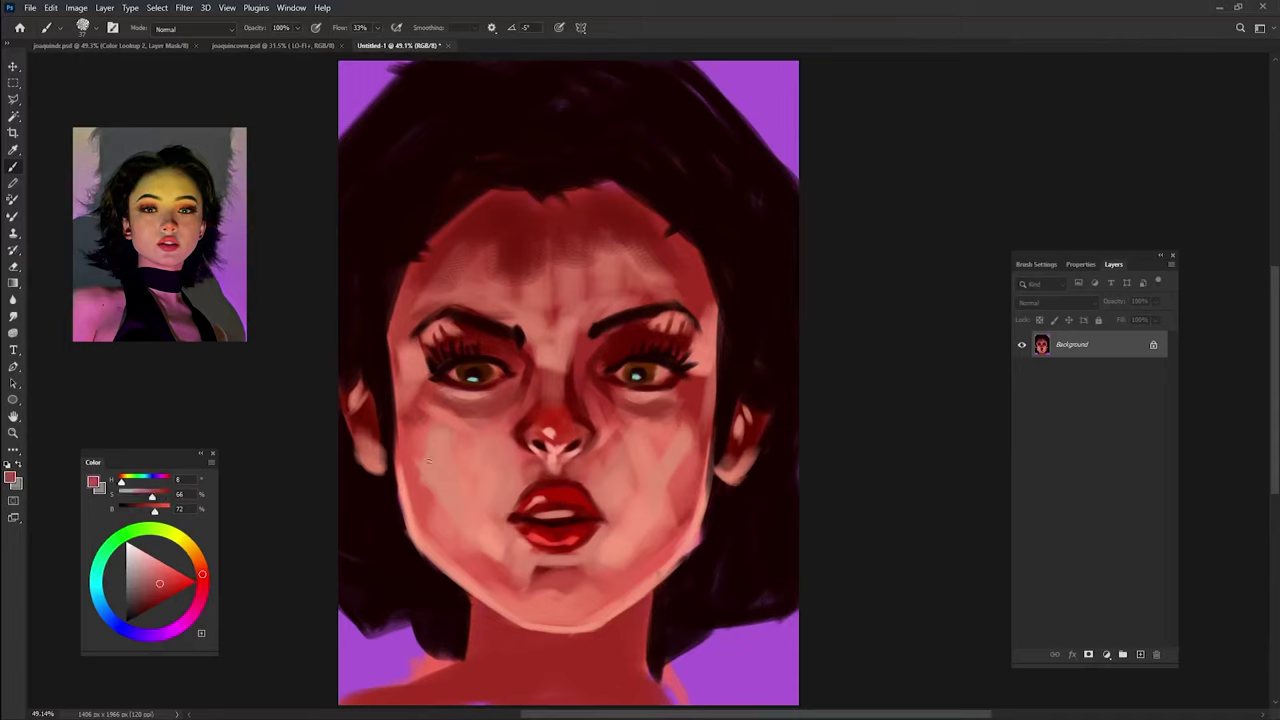
pyautogui.keyDown('alt'); pyautogui.click(436, 506); pyautogui.keyUp('alt')
pyautogui.keyDown('alt'); pyautogui.click(425, 581); pyautogui.keyUp('alt')
pyautogui.moveTo(415, 455)
pyautogui.mouseDown()
pyautogui.moveTo(402, 519)
pyautogui.moveTo(430, 566)
pyautogui.mouseUp()
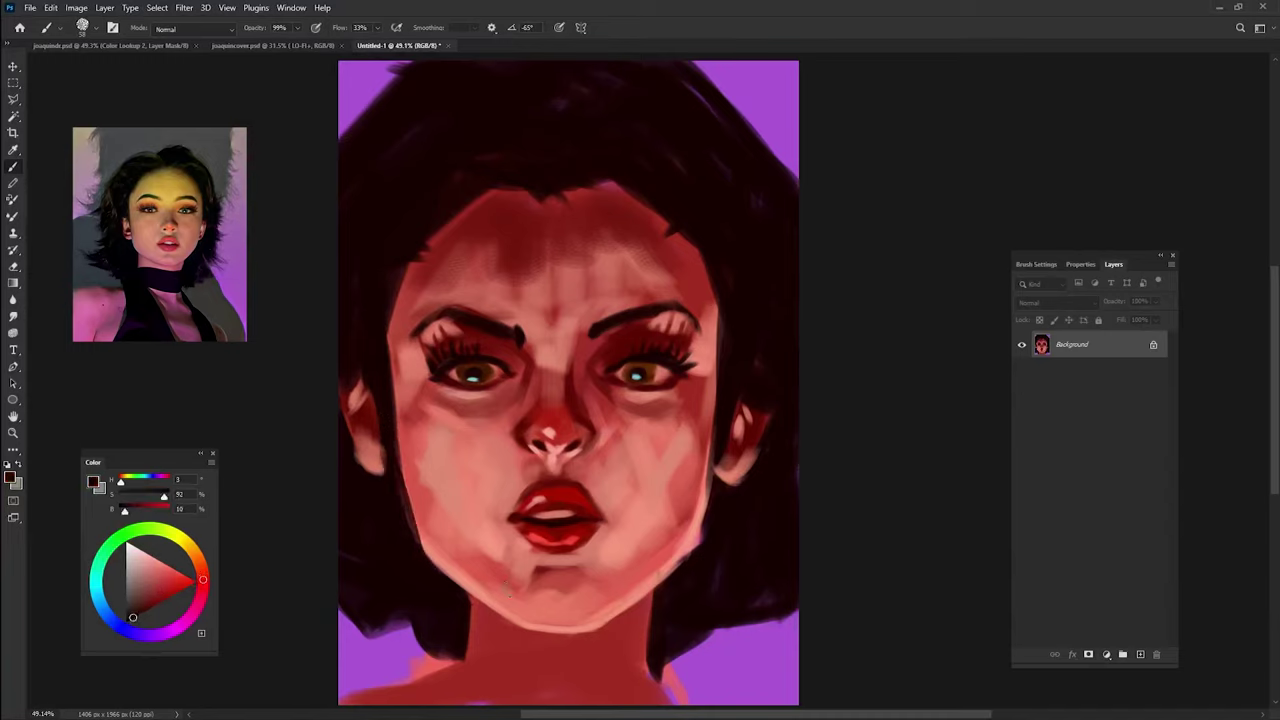
pyautogui.moveTo(710, 525); pyautogui.dragTo(677, 583)
# - Paint light pink onto the left ear and outline its edge in dark
pyautogui.keyDown('alt'); pyautogui.click(394, 445); pyautogui.keyUp('alt')
pyautogui.moveTo(394, 445)
pyautogui.mouseDown()
pyautogui.moveTo(382, 410)
pyautogui.moveTo(354, 434)
pyautogui.moveTo(388, 486)
pyautogui.mouseUp()
pyautogui.keyDown('alt'); pyautogui.click(374, 404); pyautogui.keyUp('alt')
pyautogui.keyDown('alt'); pyautogui.click(750, 475); pyautogui.keyUp('alt')
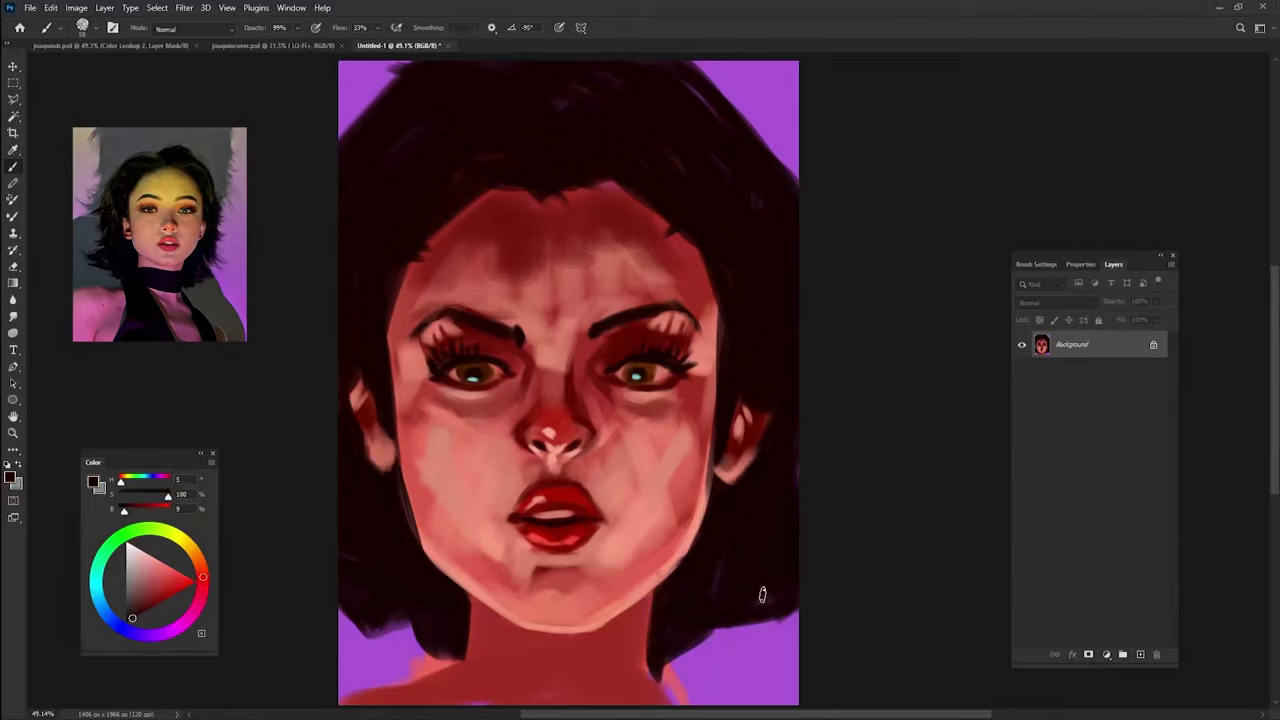
# - At 95% opacity, paint a light pink highlight across the chin and lighten the upper lip
pyautogui.keyDown('alt'); pyautogui.click(604, 416); pyautogui.keyUp('alt')
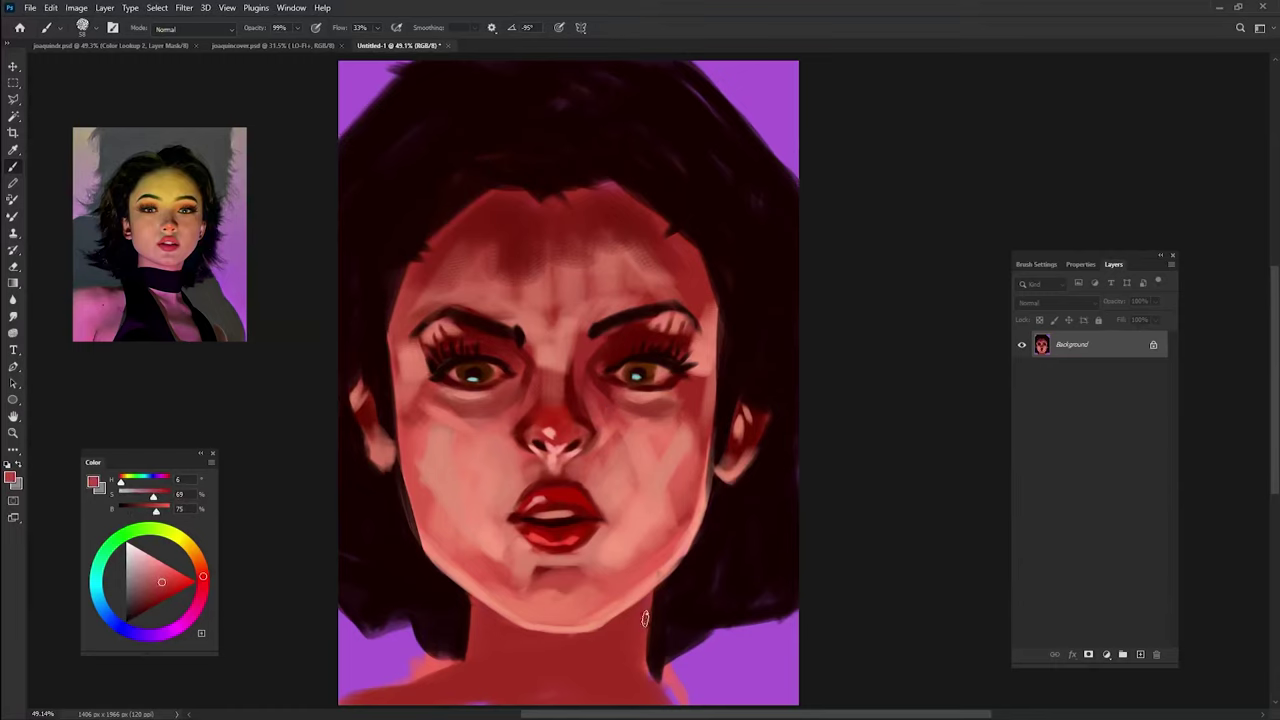
pyautogui.press('0')
pyautogui.press('9')
pyautogui.press('9')
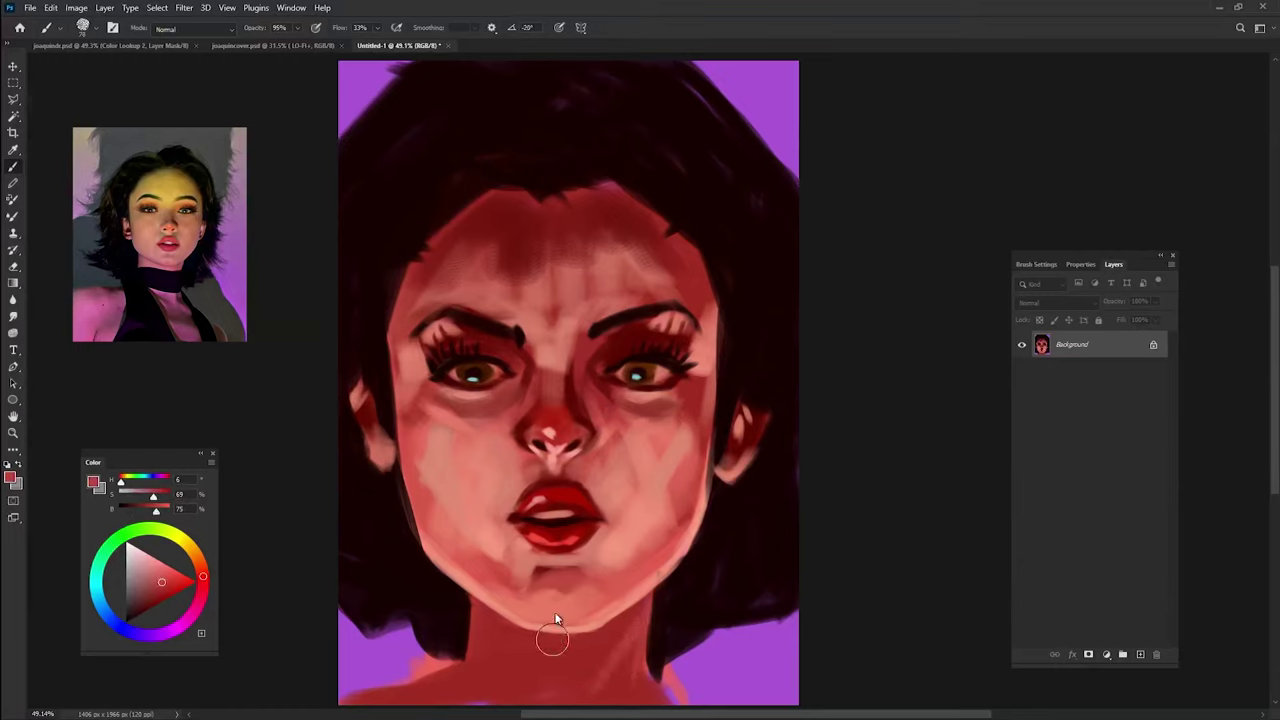
pyautogui.keyDown('alt'); pyautogui.click(637, 514); pyautogui.keyUp('alt')
pyautogui.press('9')
pyautogui.press('5')
pyautogui.keyDown('alt'); pyautogui.click(531, 558); pyautogui.keyUp('alt')
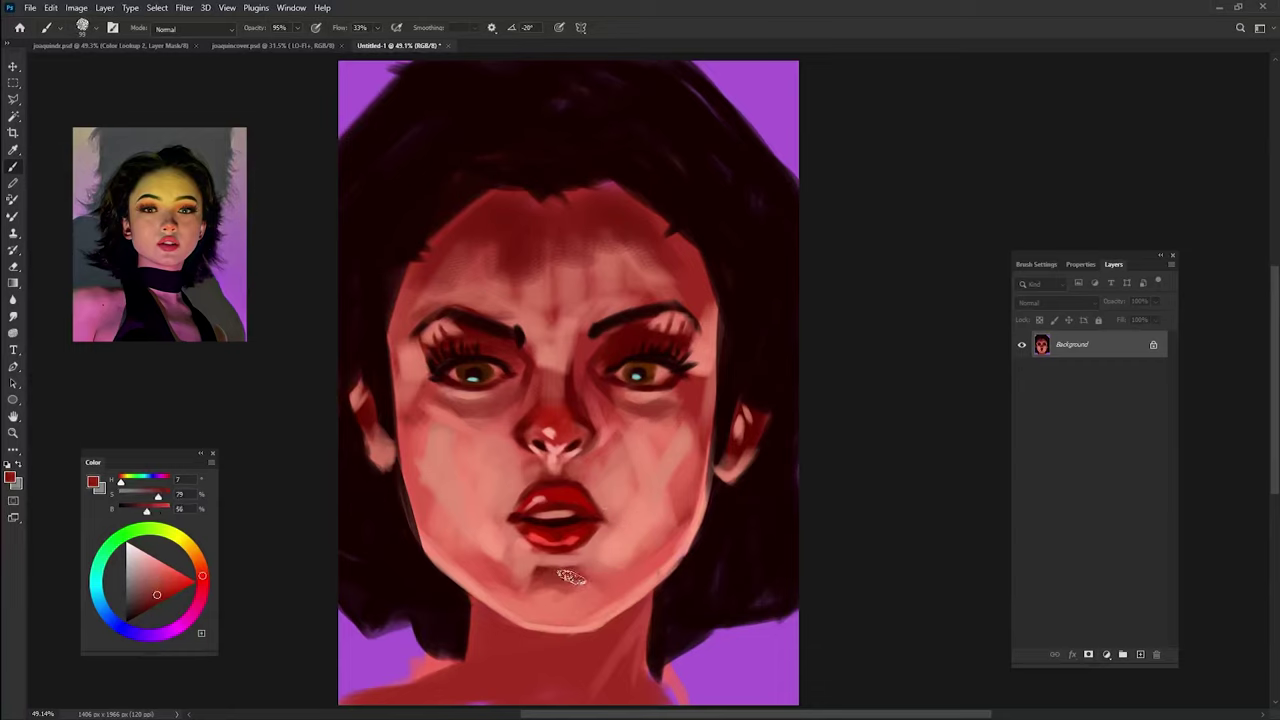
pyautogui.keyDown('alt'); pyautogui.click(568, 584); pyautogui.keyUp('alt')
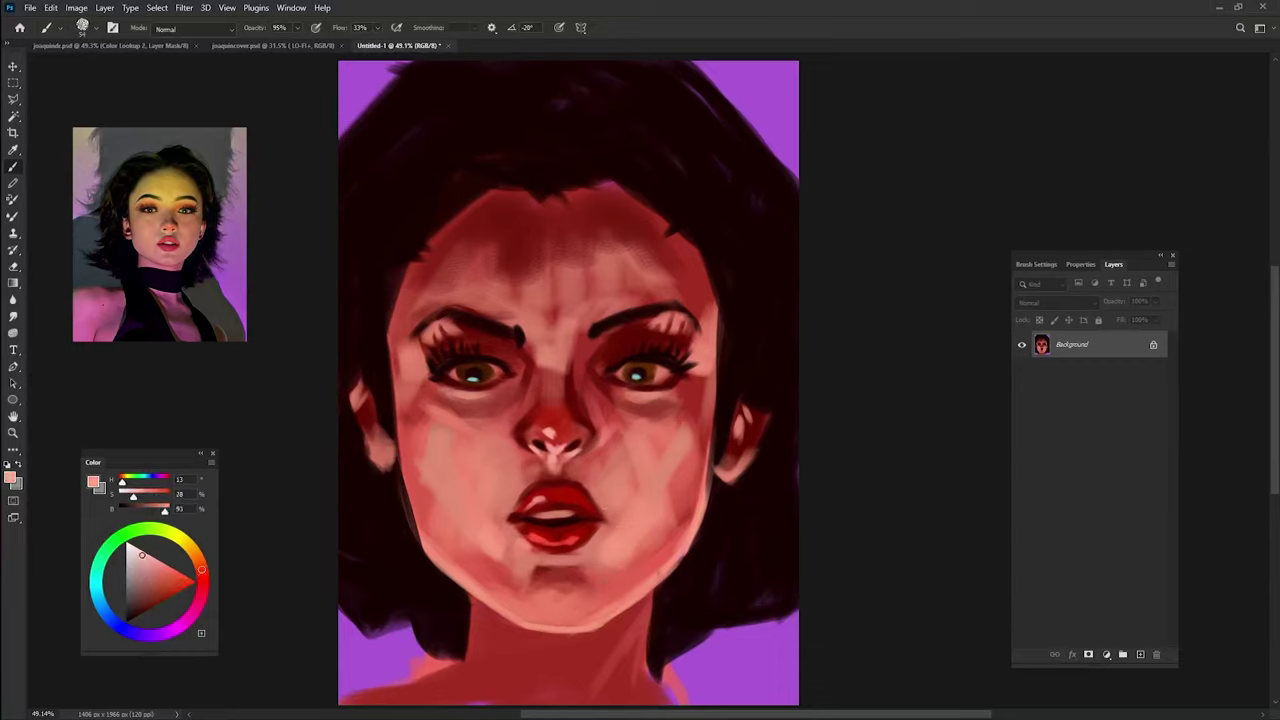
pyautogui.moveTo(530, 602); pyautogui.dragTo(586, 603)
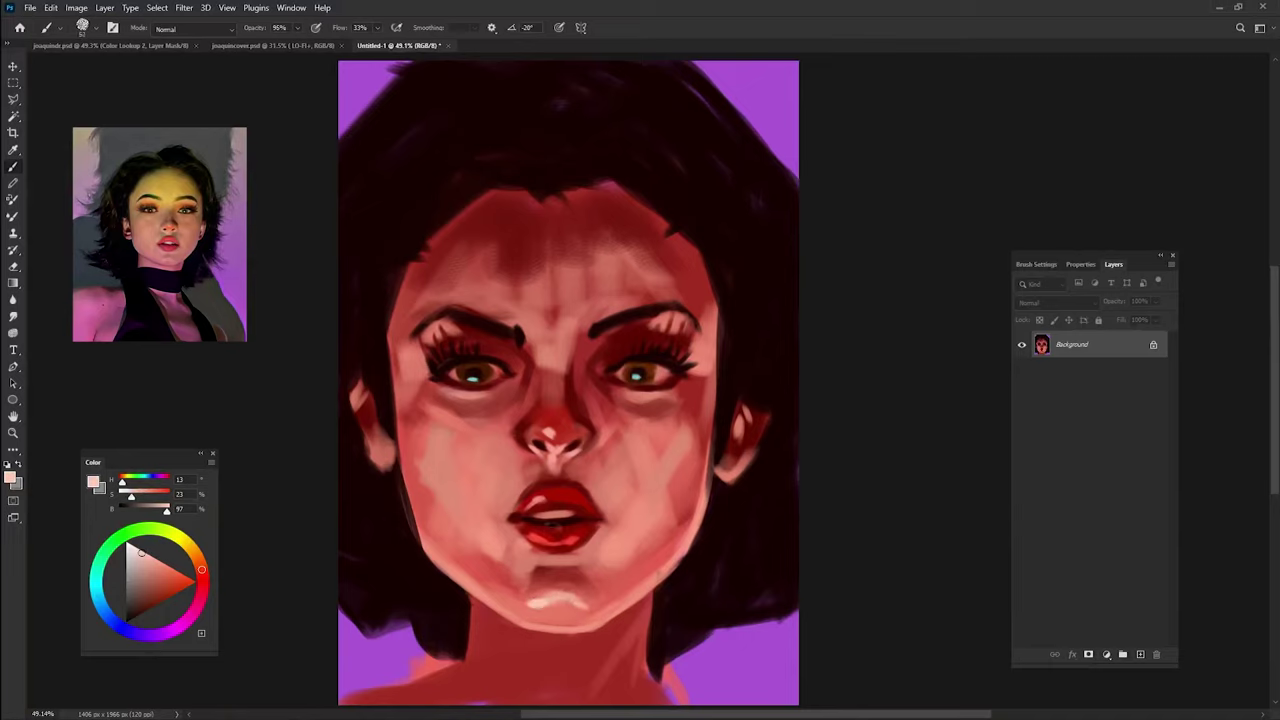
pyautogui.keyDown('alt'); pyautogui.click(544, 494); pyautogui.keyUp('alt')
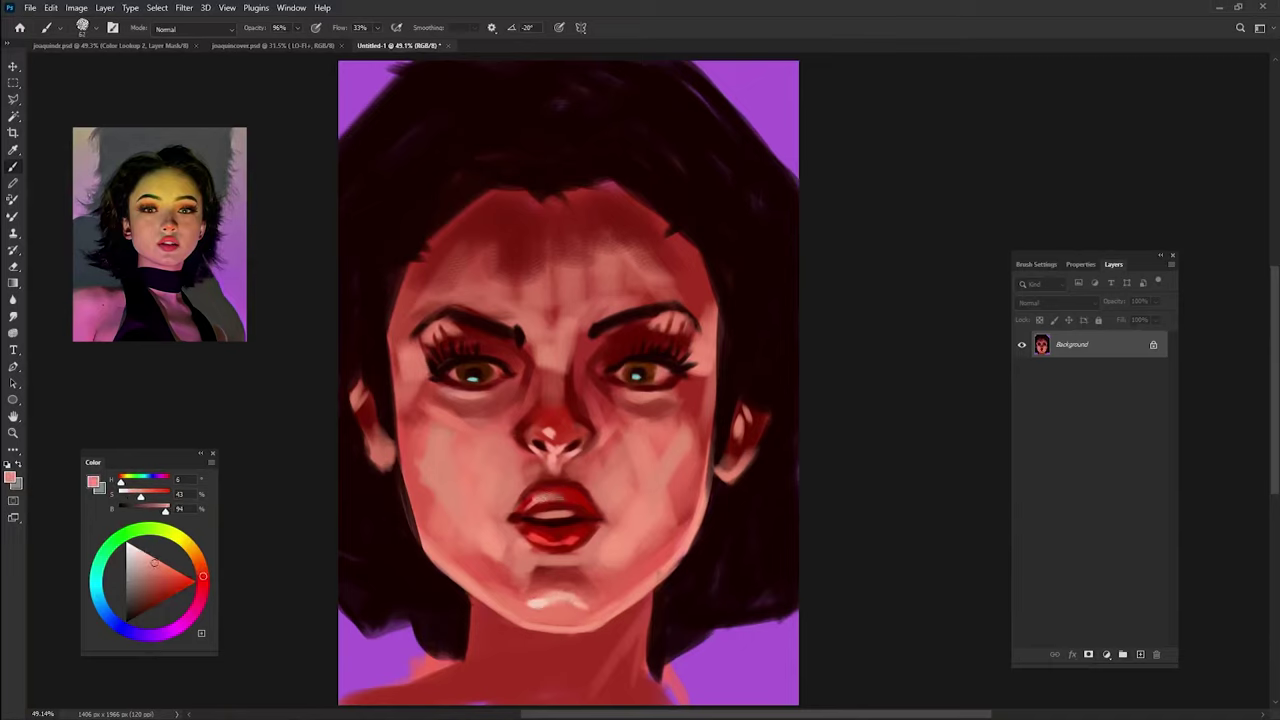
pyautogui.moveTo(528, 494); pyautogui.dragTo(584, 506)
# - Darken the left corner of the mouth with deeper lip reds
pyautogui.keyDown('alt'); pyautogui.click(572, 527); pyautogui.keyUp('alt')
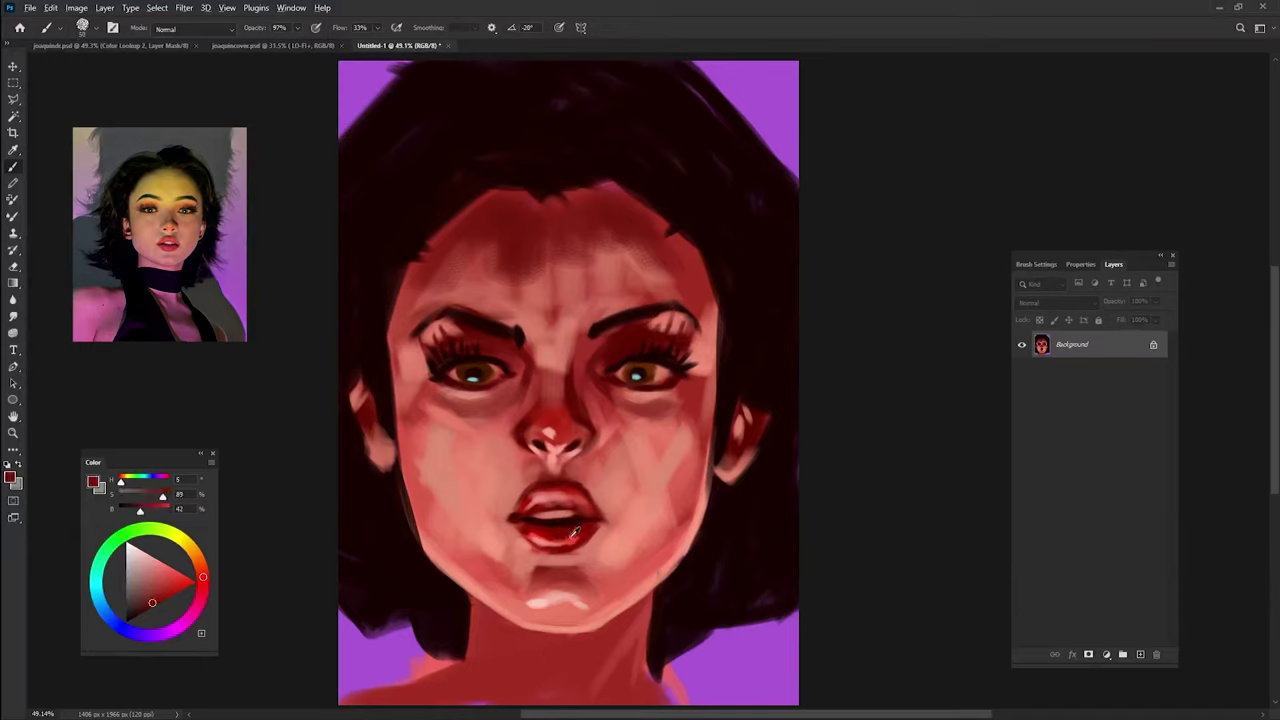
pyautogui.keyDown('alt'); pyautogui.click(516, 516); pyautogui.keyUp('alt')
pyautogui.moveTo(516, 514); pyautogui.dragTo(513, 527)
pyautogui.keyDown('alt'); pyautogui.click(531, 522); pyautogui.keyUp('alt')
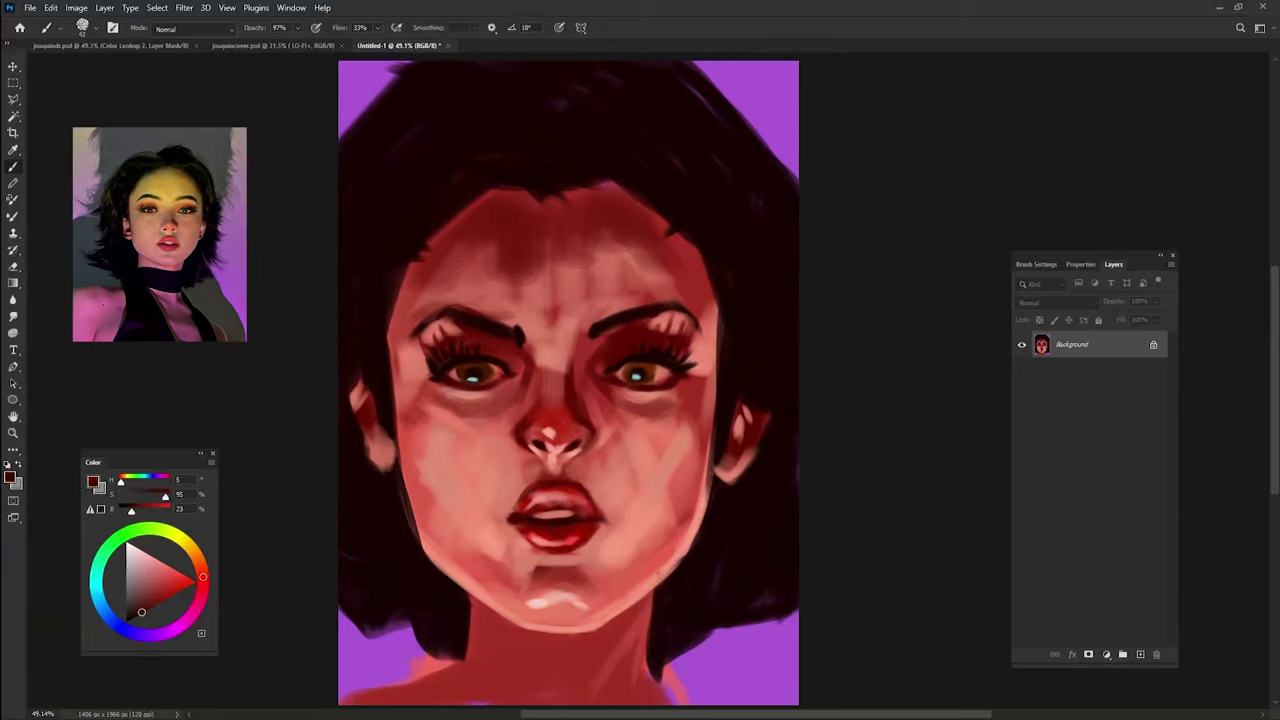
pyautogui.keyDown('alt'); pyautogui.click(549, 537); pyautogui.keyUp('alt')
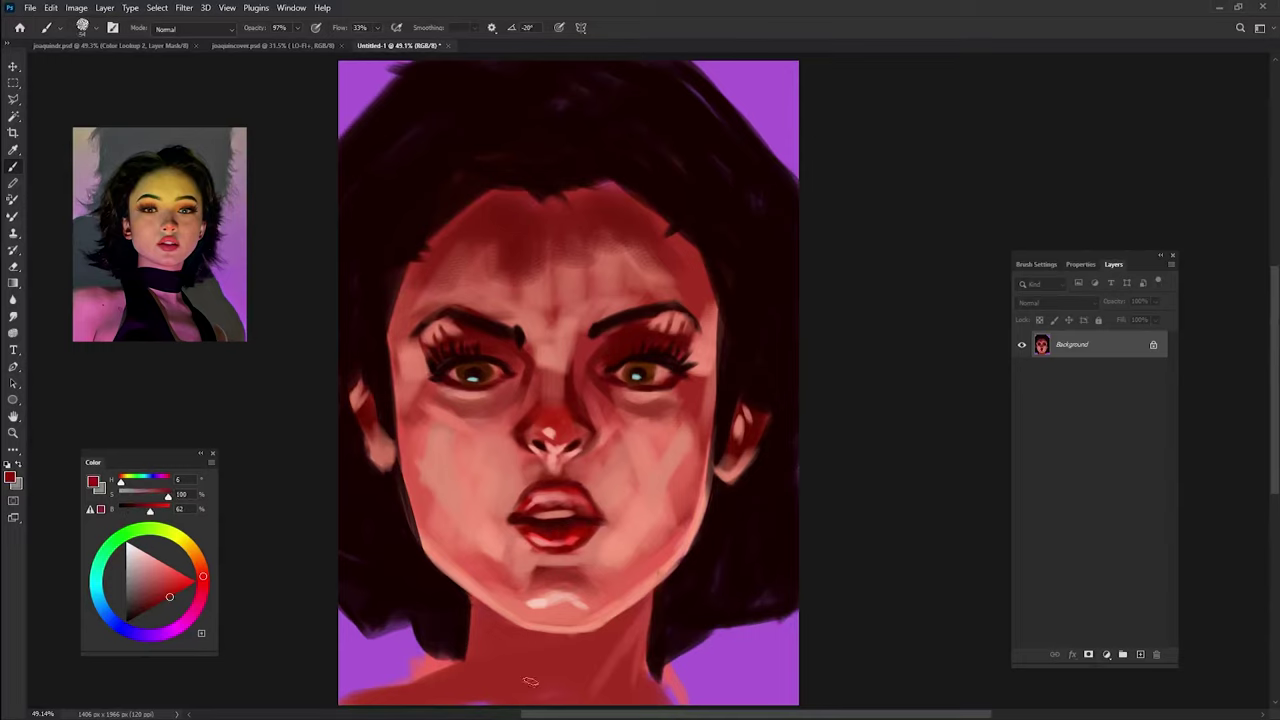
# - Brush light pink highlights on both outer eye corners, the left cheek edge and right temple
pyautogui.keyDown('alt'); pyautogui.click(689, 386); pyautogui.keyUp('alt')
pyautogui.keyDown('alt'); pyautogui.click(684, 392); pyautogui.keyUp('alt')
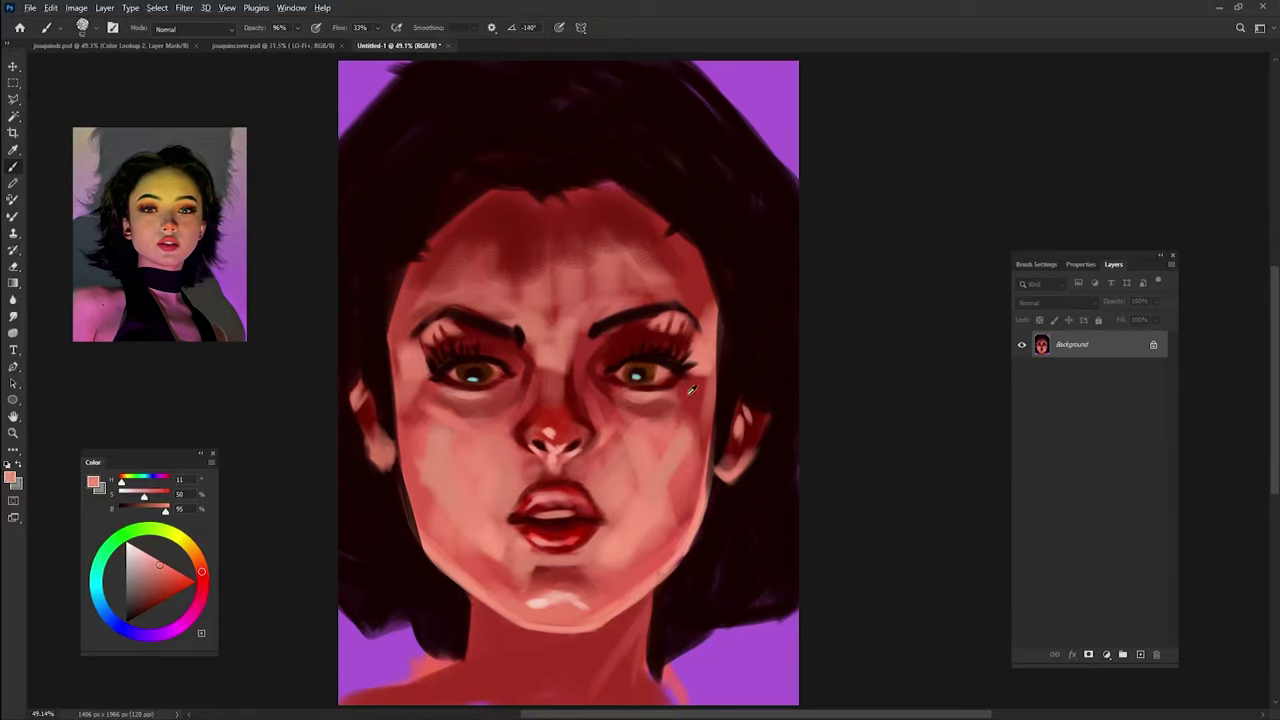
pyautogui.moveTo(686, 390); pyautogui.dragTo(698, 379)
pyautogui.moveTo(430, 382); pyautogui.dragTo(408, 364)
pyautogui.moveTo(405, 355); pyautogui.dragTo(398, 312)
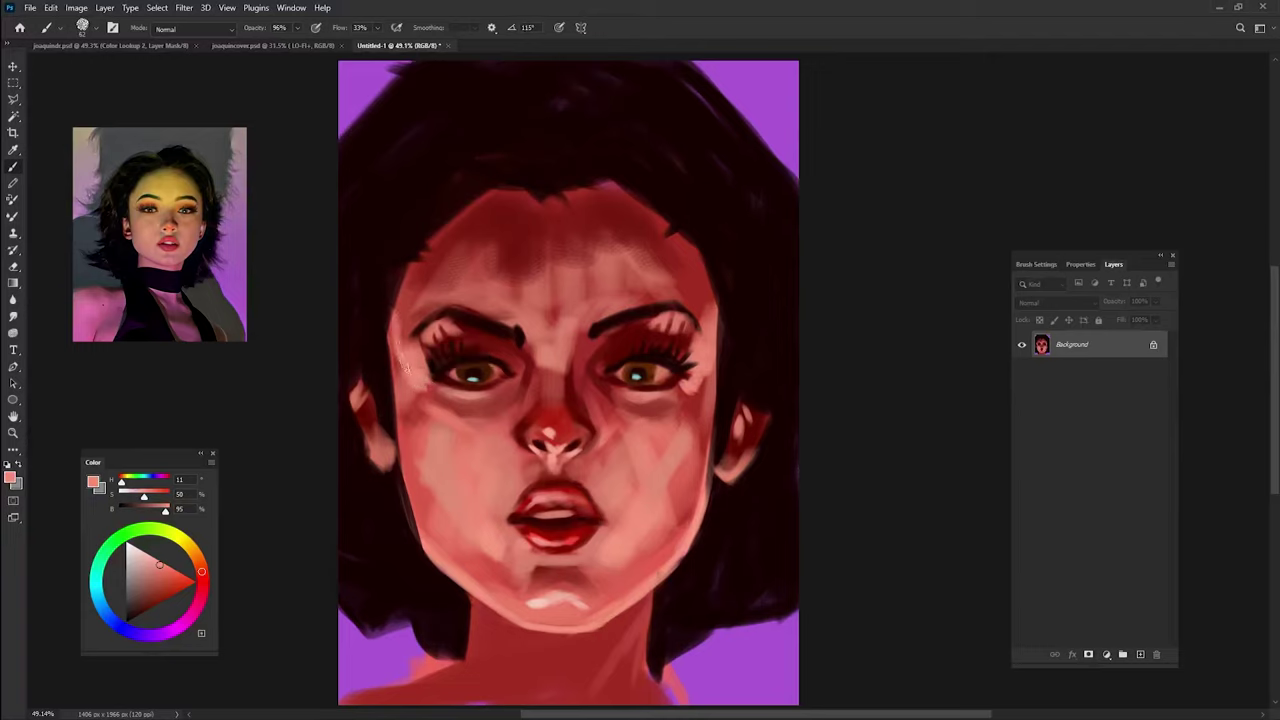
pyautogui.moveTo(707, 333); pyautogui.dragTo(709, 292)
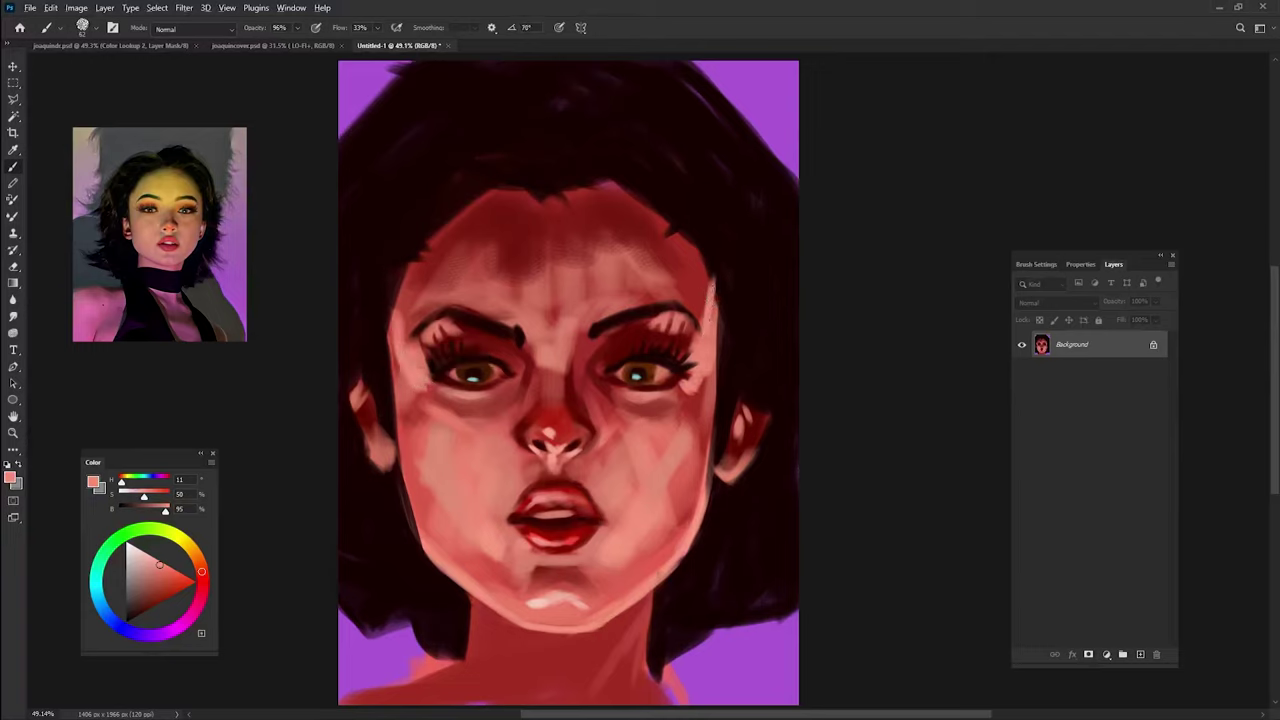
# - Extend dark hair over both hairline sides and paint a widow's peak with a rotated brush
pyautogui.keyDown('alt'); pyautogui.click(717, 332); pyautogui.keyUp('alt')
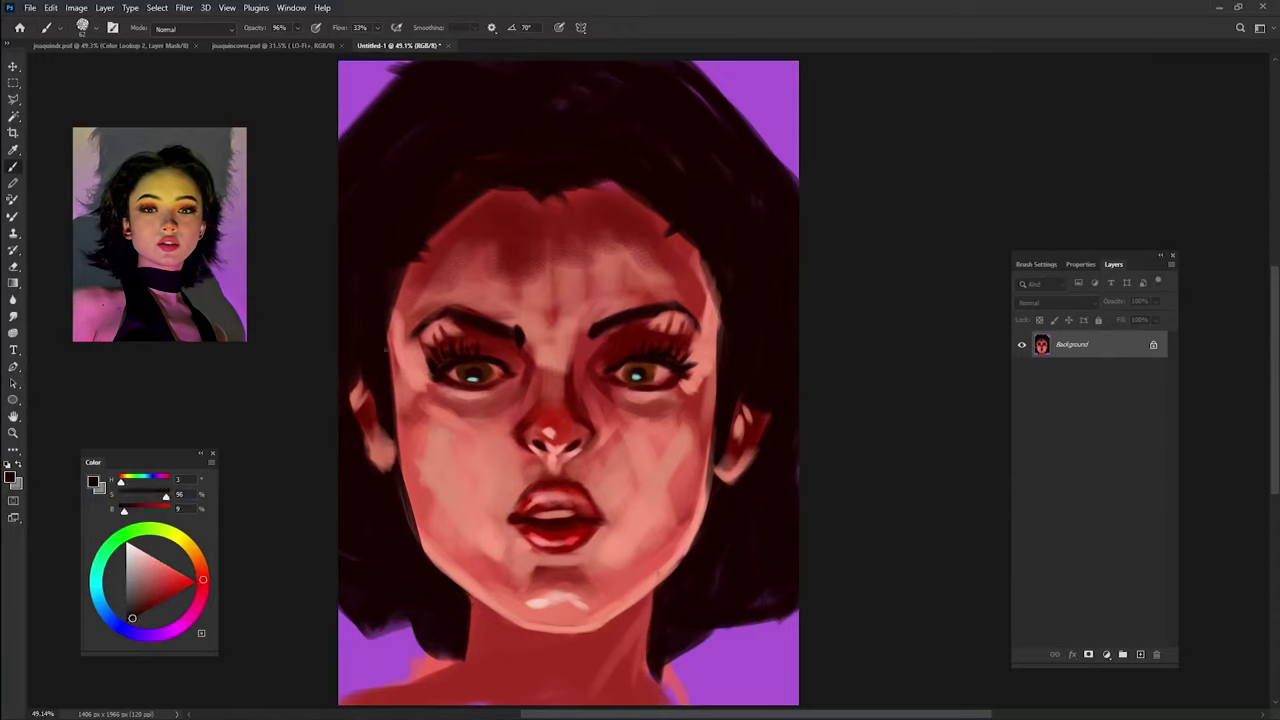
pyautogui.moveTo(411, 272)
pyautogui.mouseDown()
pyautogui.moveTo(414, 243)
pyautogui.moveTo(430, 238)
pyautogui.mouseUp()
pyautogui.moveTo(679, 235)
pyautogui.mouseDown()
pyautogui.moveTo(677, 208)
pyautogui.moveTo(700, 275)
pyautogui.mouseUp()
pyautogui.keyDown('alt'); pyautogui.click(697, 268); pyautogui.keyUp('alt')
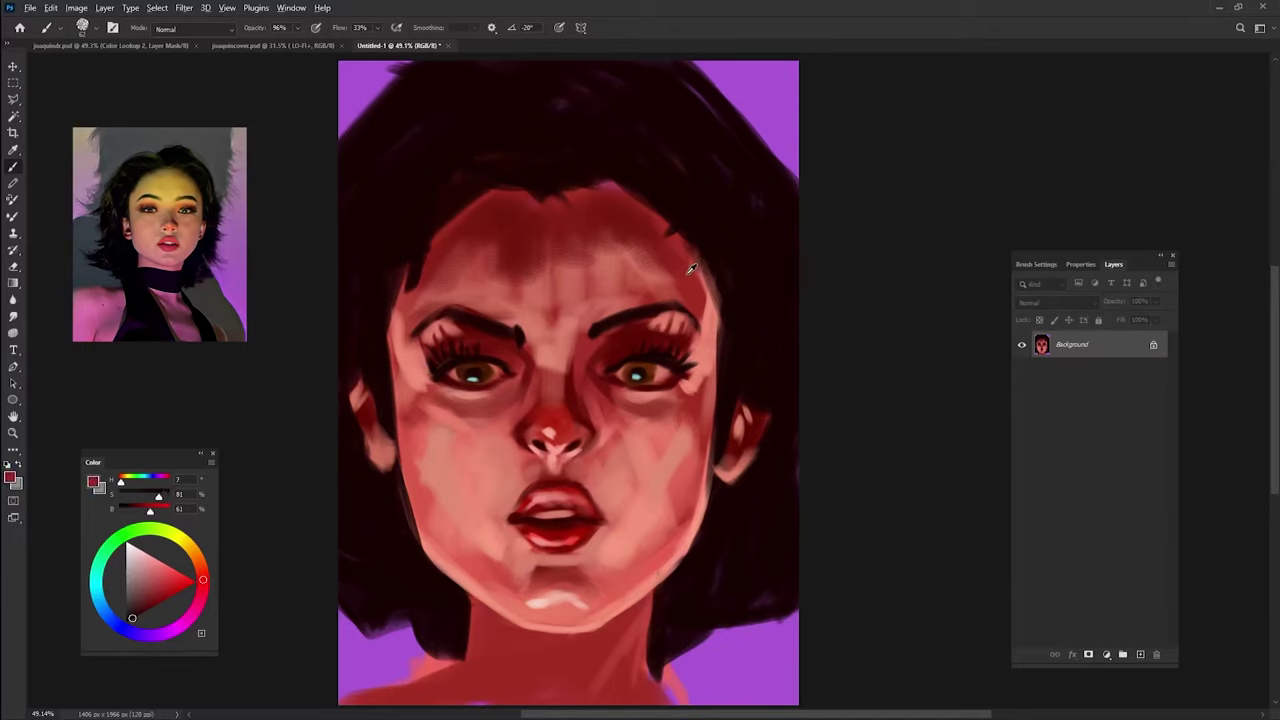
pyautogui.keyDown('alt'); pyautogui.click(412, 240); pyautogui.keyUp('alt')
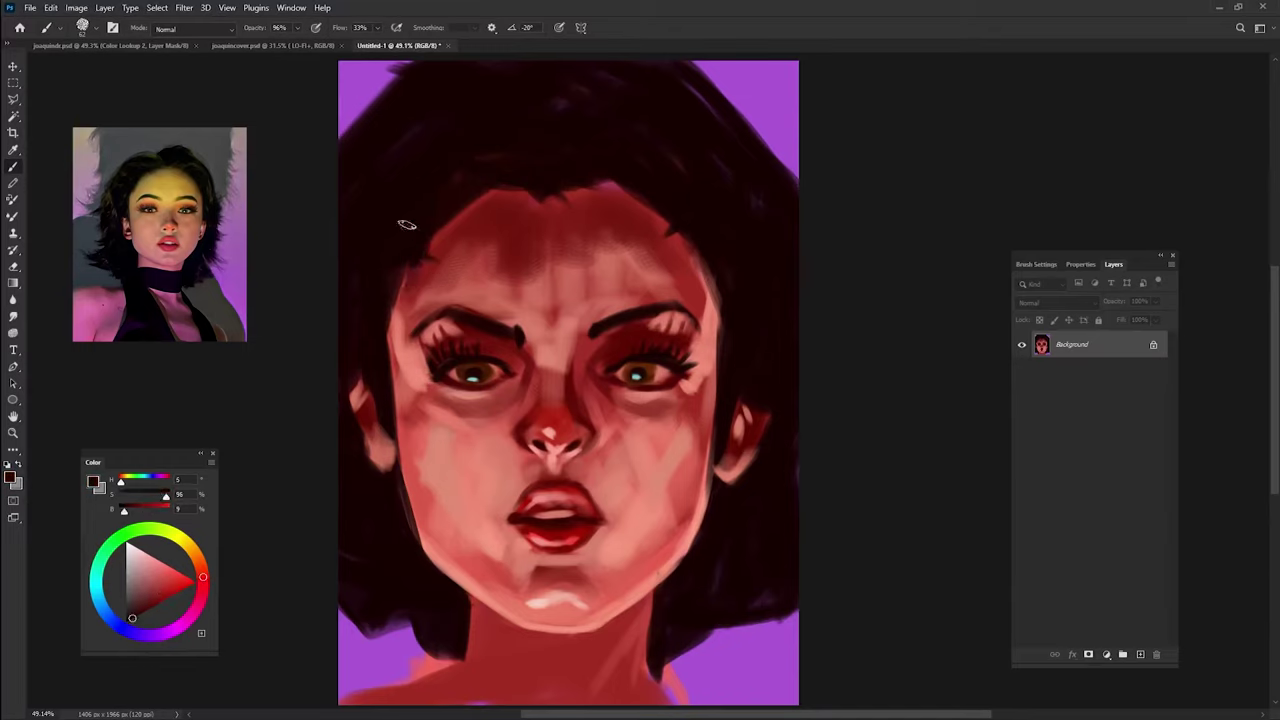
pyautogui.hotkey('shift', 'Left')
pyautogui.hotkey('shift', 'Left')
pyautogui.hotkey('shift', 'Left')
pyautogui.moveTo(600, 157); pyautogui.dragTo(560, 208)
pyautogui.hotkey('shift', 'Right')
pyautogui.hotkey('shift', 'Right')
pyautogui.hotkey('shift', 'Right')
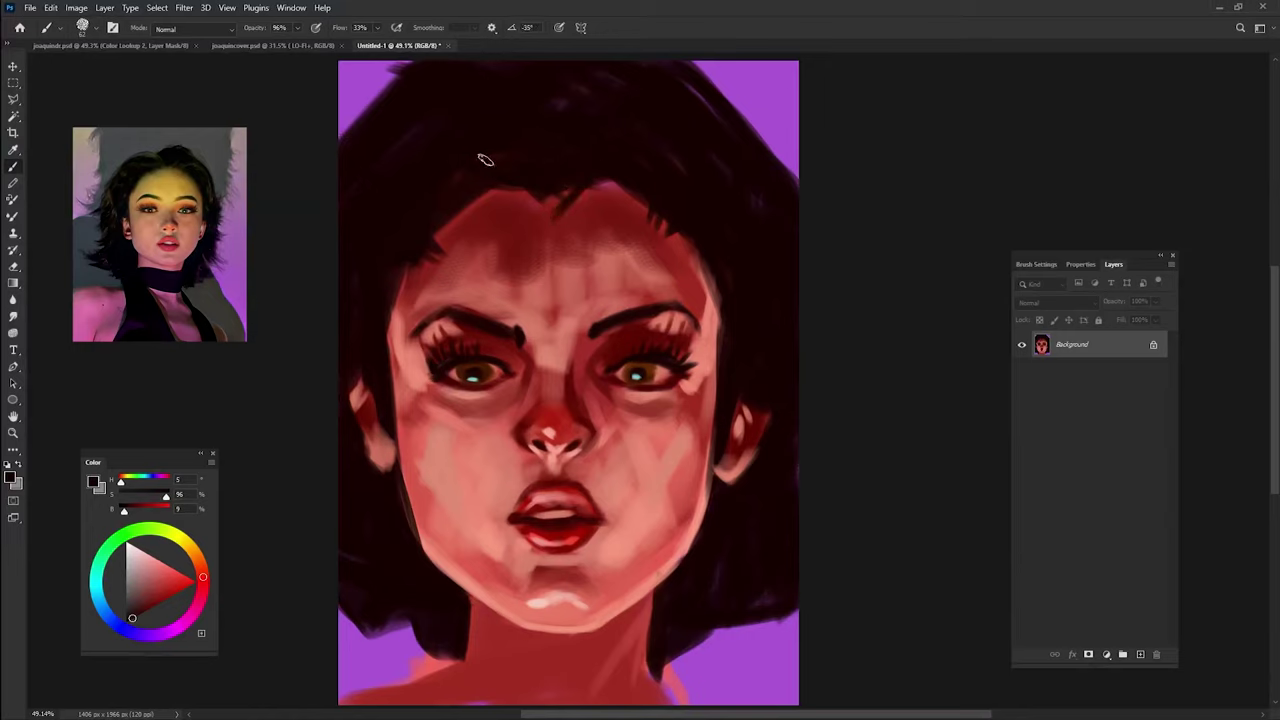
# - Add dark hair strands at the lower right and deepen the neck shadow beside the chin
pyautogui.keyDown('alt'); pyautogui.click(510, 224); pyautogui.keyUp('alt')
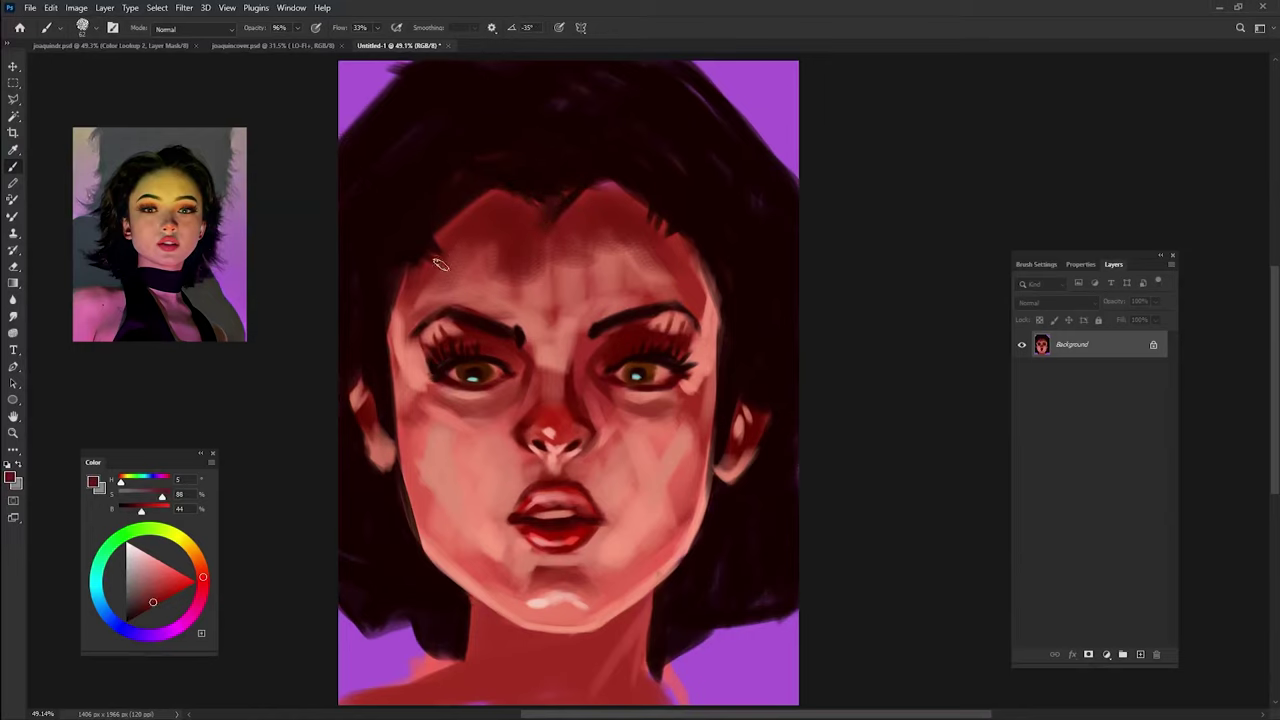
pyautogui.keyDown('alt'); pyautogui.click(753, 352); pyautogui.keyUp('alt')
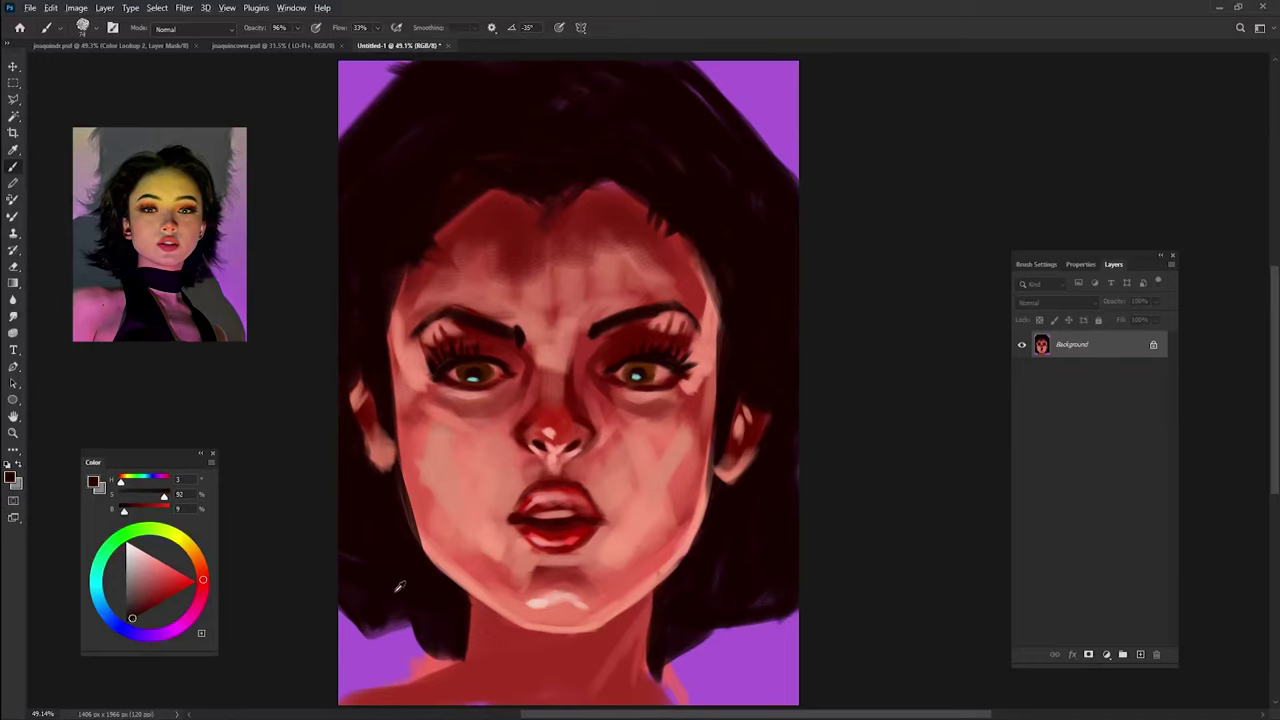
pyautogui.keyDown('alt'); pyautogui.click(360, 617); pyautogui.keyUp('alt')
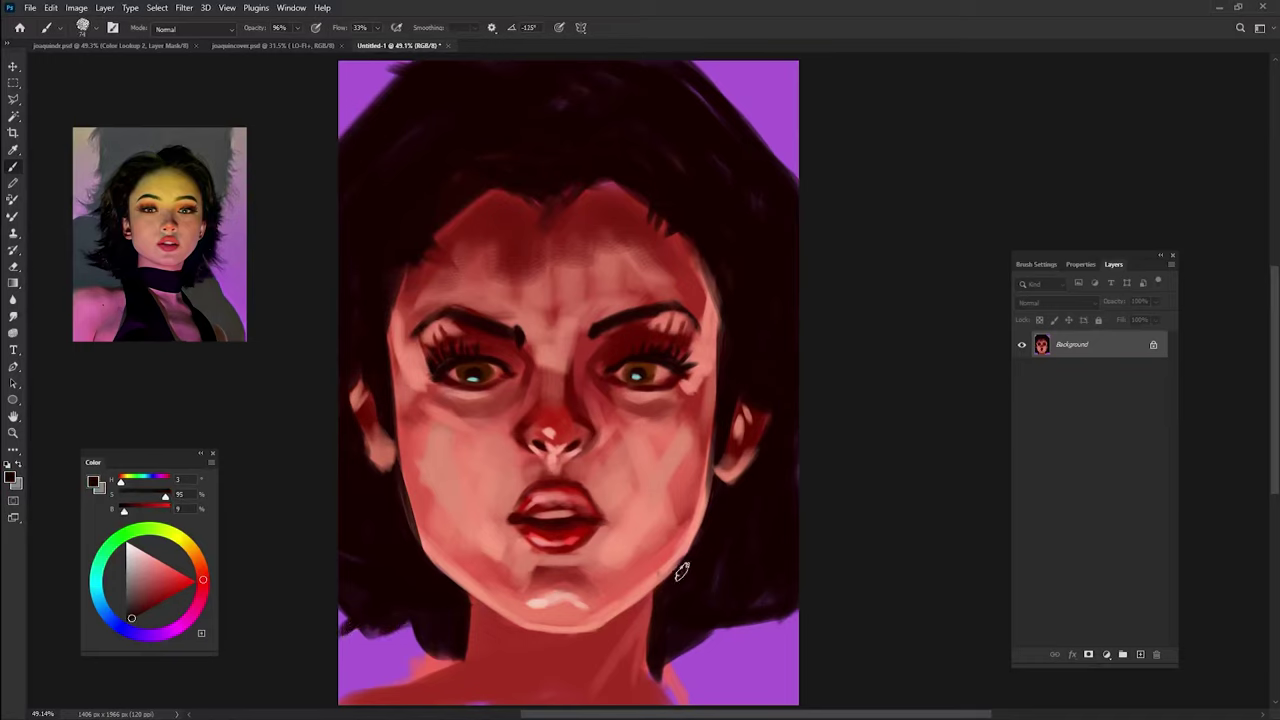
pyautogui.keyDown('alt'); pyautogui.click(734, 603); pyautogui.keyUp('alt')
pyautogui.moveTo(722, 618); pyautogui.dragTo(732, 664)
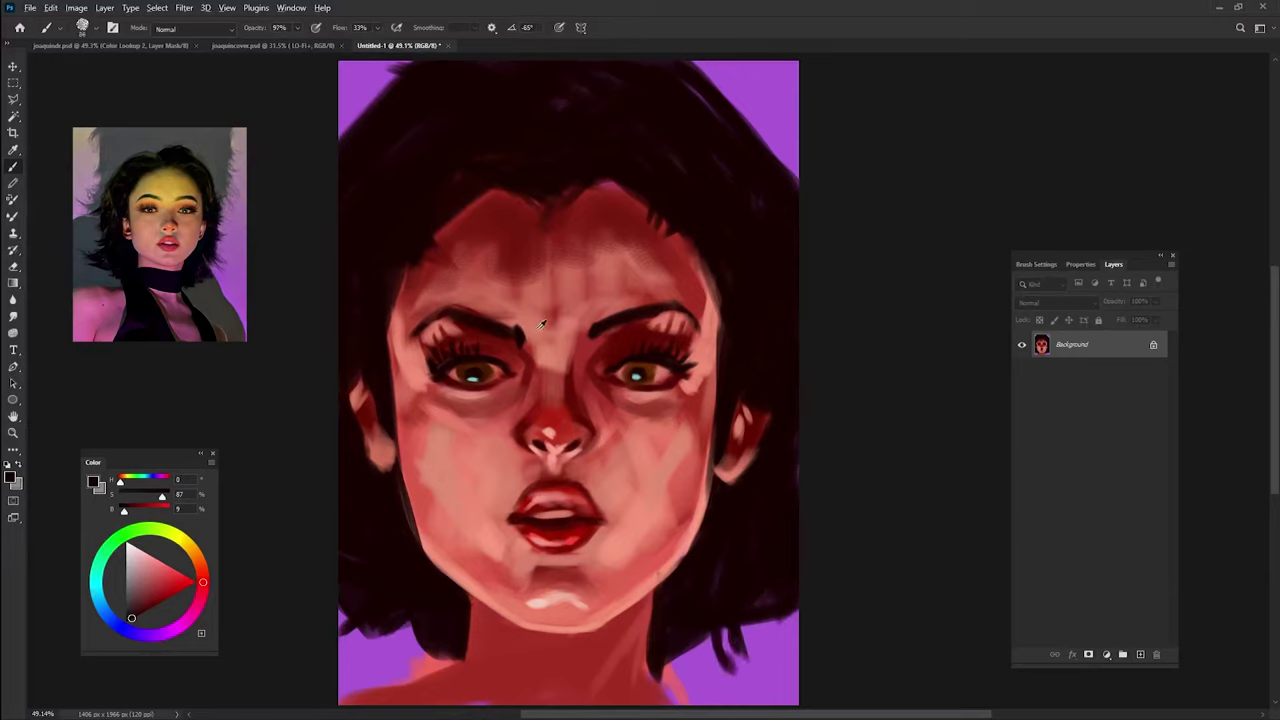
pyautogui.keyDown('alt'); pyautogui.click(517, 275); pyautogui.keyUp('alt')
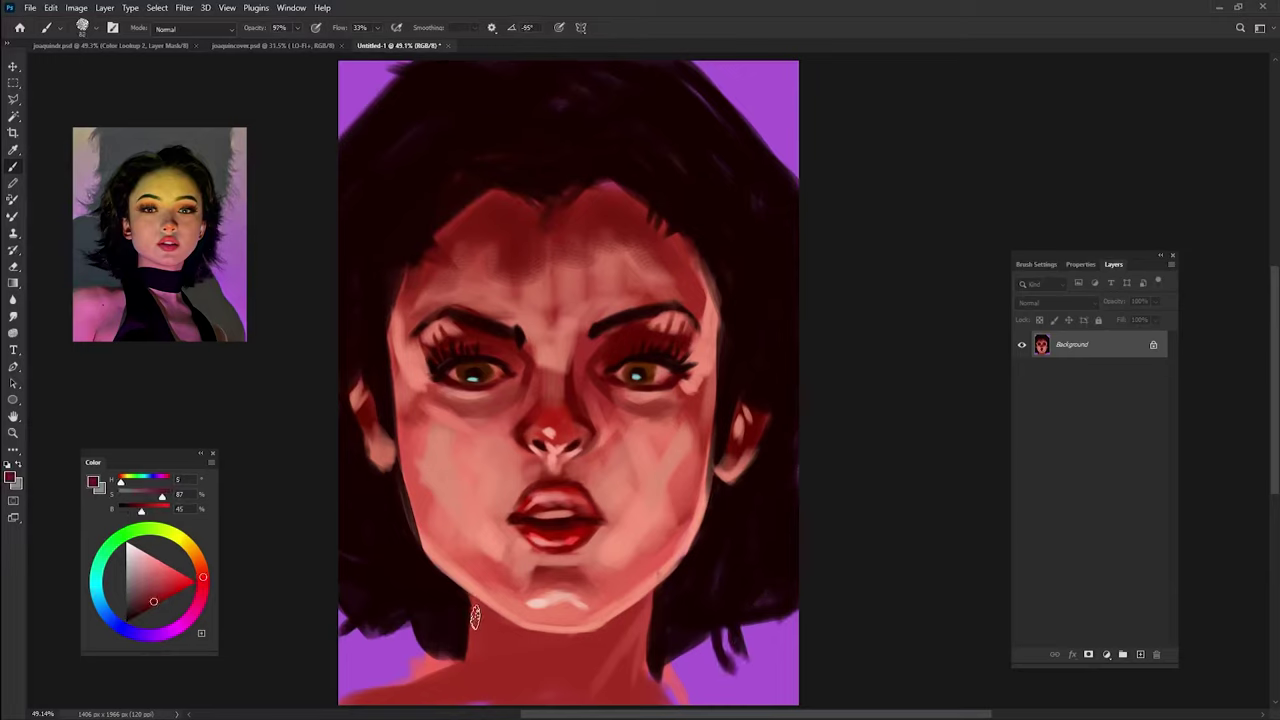
pyautogui.moveTo(468, 606); pyautogui.dragTo(462, 700)
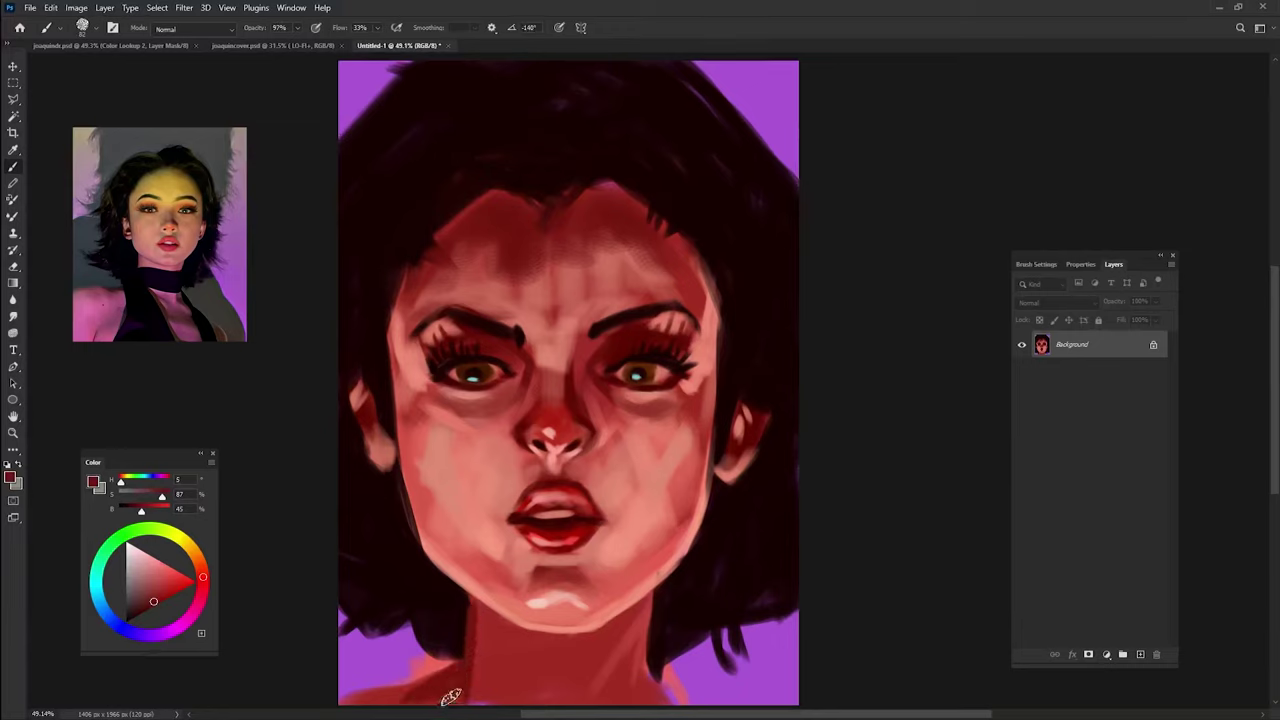
# - Paint purple over the lower-left shoulder, then pick a muted pink-grey for hair highlights
pyautogui.keyDown('alt'); pyautogui.click(394, 653); pyautogui.keyUp('alt')
pyautogui.moveTo(394, 653)
pyautogui.mouseDown()
pyautogui.moveTo(404, 672)
pyautogui.moveTo(420, 651)
pyautogui.moveTo(460, 668)
pyautogui.mouseUp()
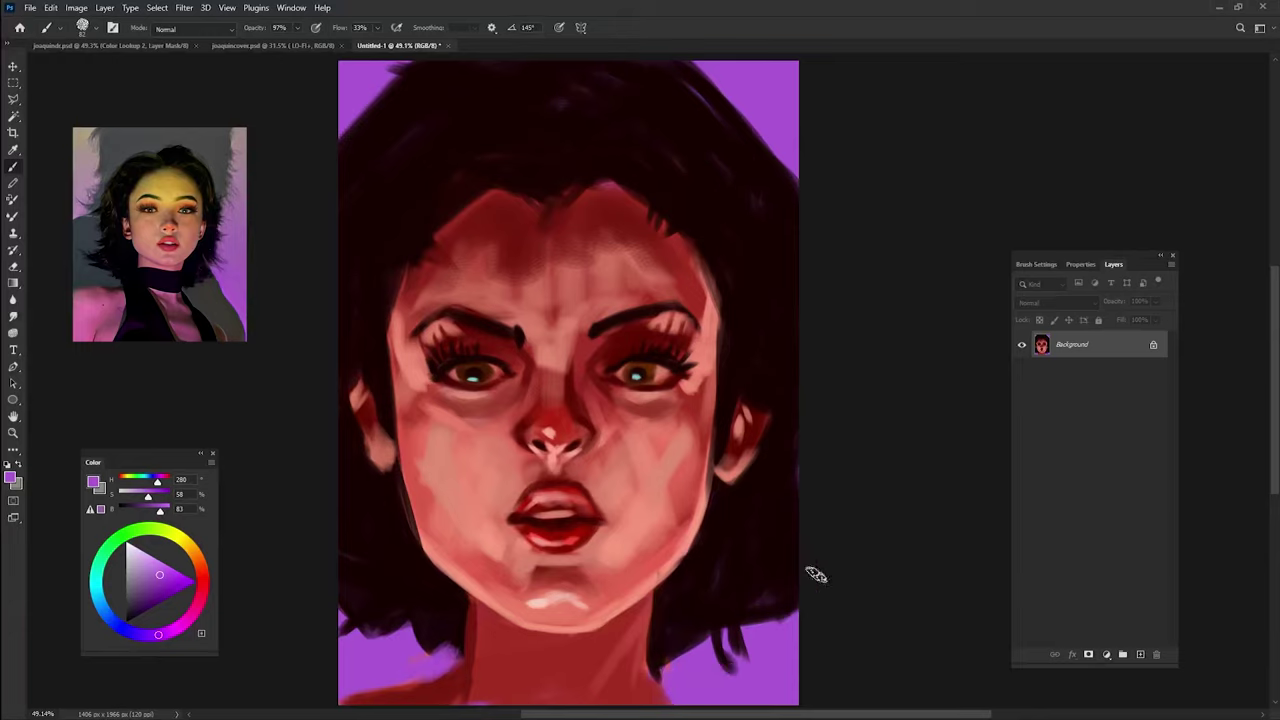
pyautogui.keyDown('alt'); pyautogui.click(740, 96); pyautogui.keyUp('alt')
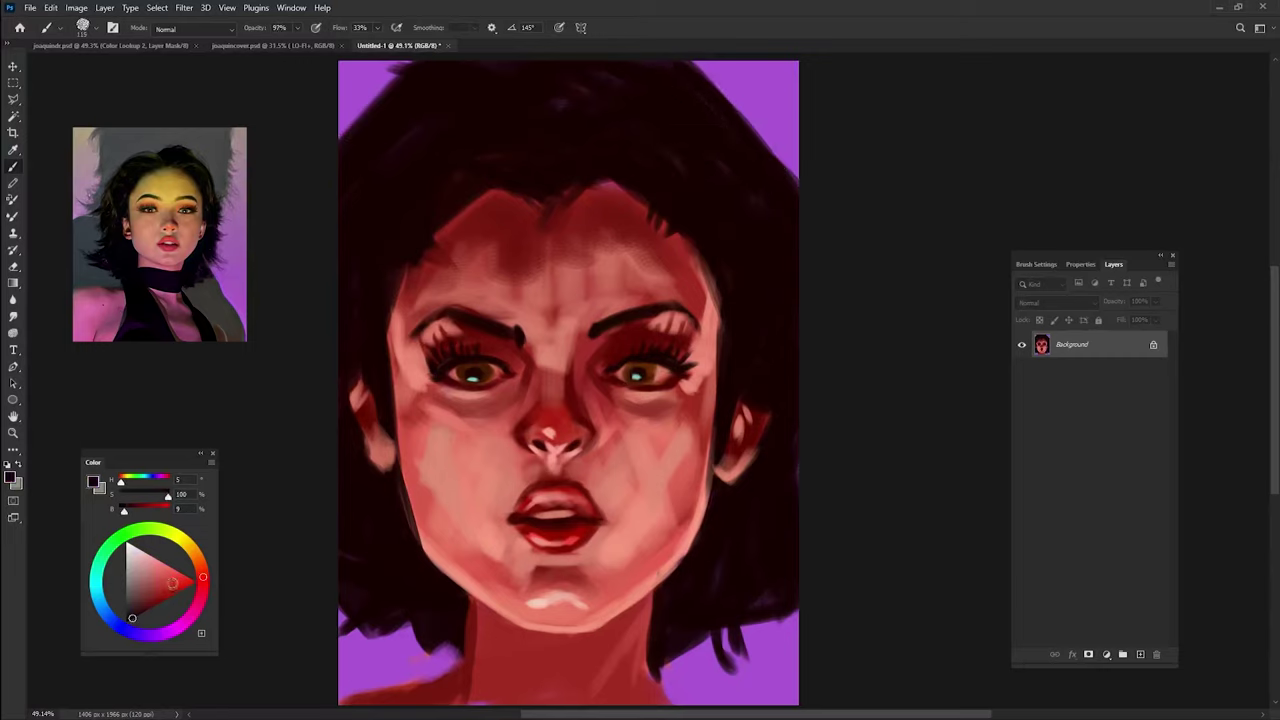
pyautogui.click(141, 583)
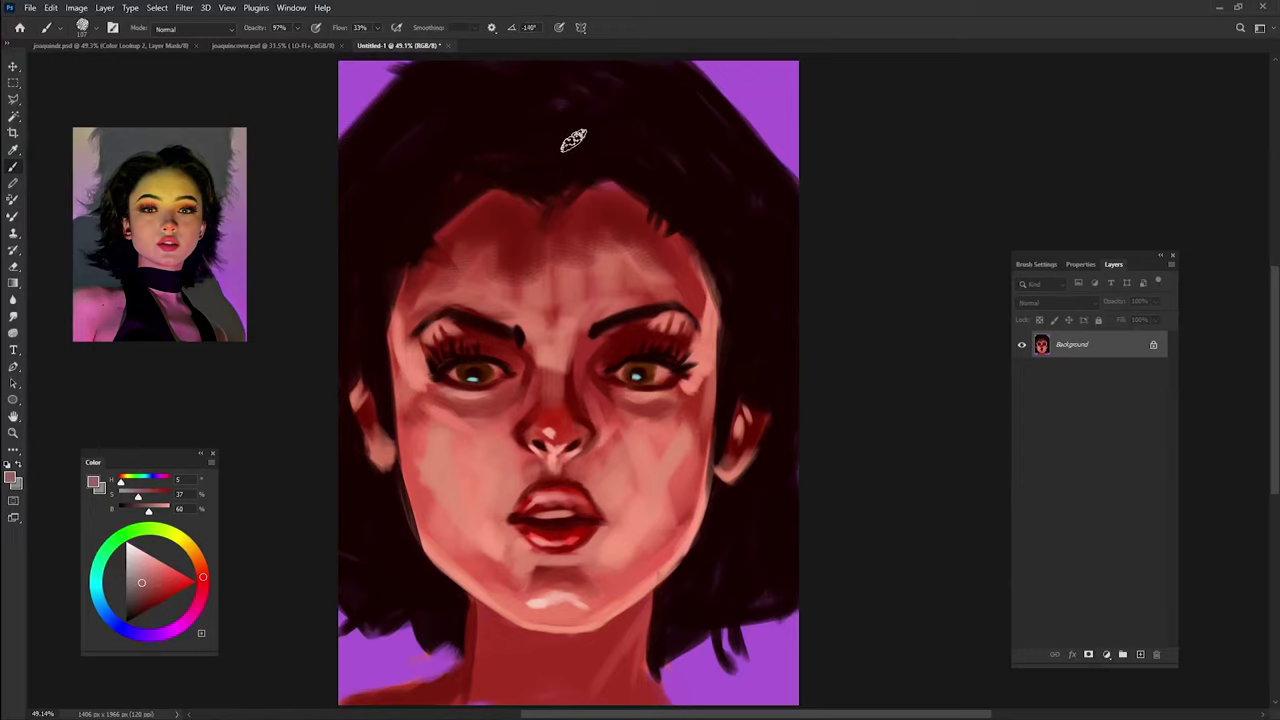
# - Paint light highlight strands across the top of the hair, toning the right part darker
pyautogui.moveTo(573, 140)
pyautogui.mouseDown()
pyautogui.moveTo(608, 123)
pyautogui.moveTo(657, 128)
pyautogui.moveTo(709, 200)
pyautogui.mouseUp()
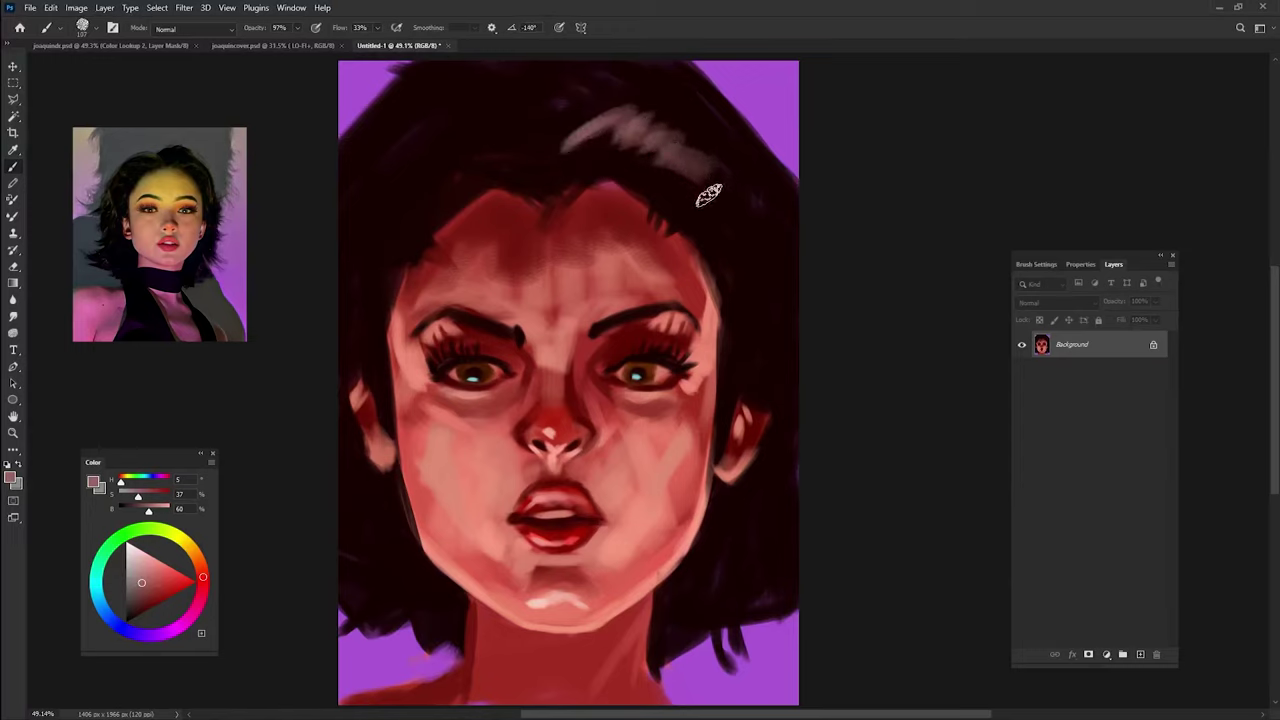
pyautogui.keyDown('alt'); pyautogui.click(607, 108); pyautogui.keyUp('alt')
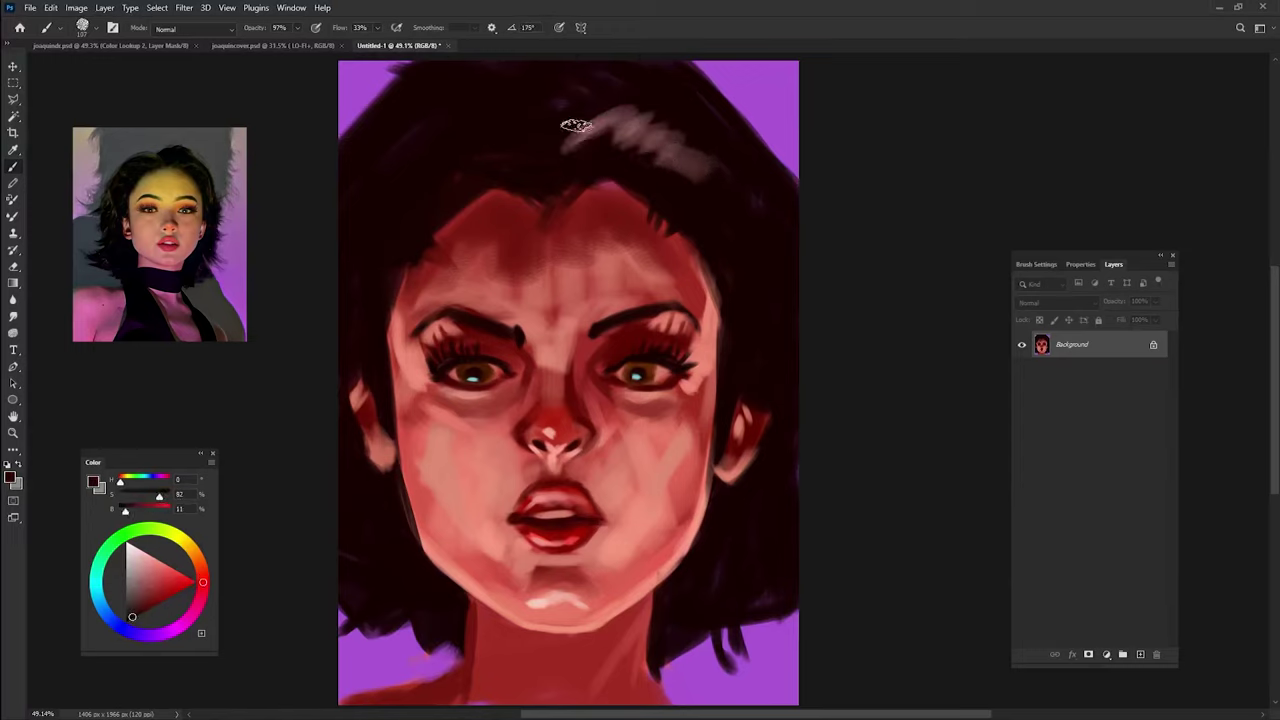
pyautogui.moveTo(628, 104)
pyautogui.mouseDown()
pyautogui.moveTo(650, 128)
pyautogui.moveTo(600, 142)
pyautogui.moveTo(659, 152)
pyautogui.moveTo(651, 170)
pyautogui.mouseUp()
pyautogui.keyDown('alt'); pyautogui.click(643, 122); pyautogui.keyUp('alt')
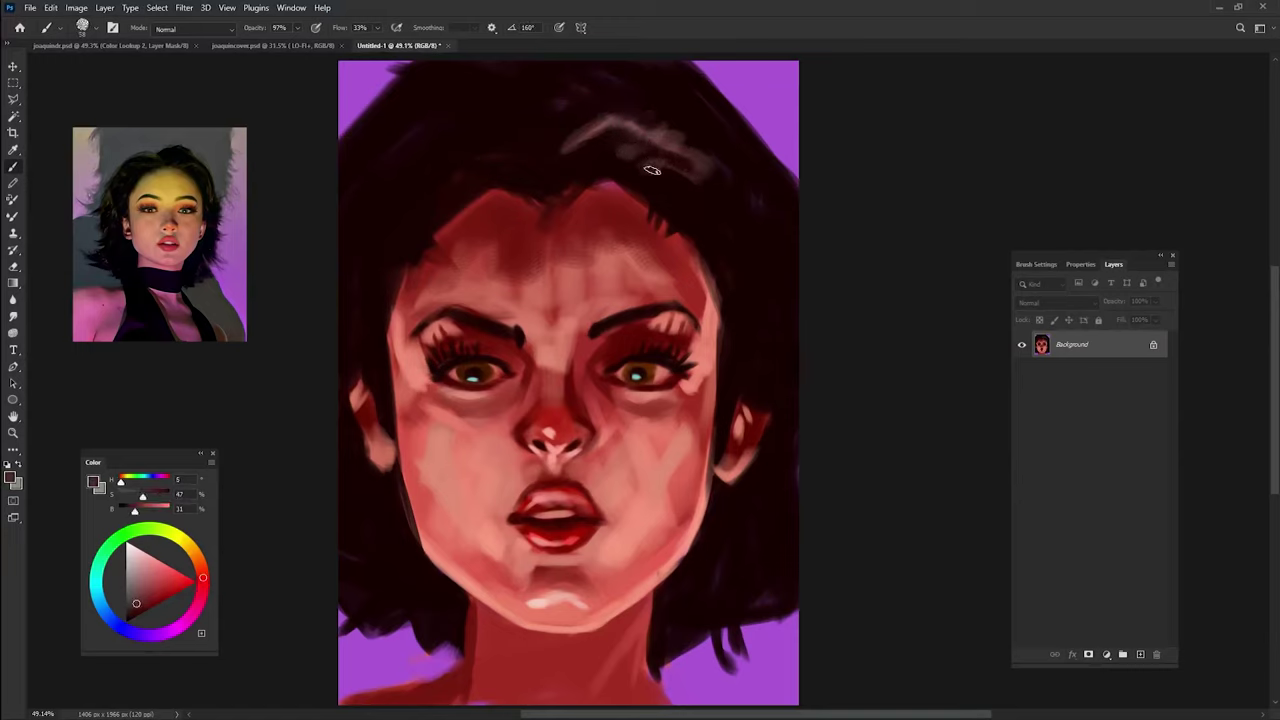
pyautogui.keyDown('alt'); pyautogui.click(606, 138); pyautogui.keyUp('alt')
pyautogui.moveTo(600, 134); pyautogui.dragTo(670, 165)
# - Add light V-shaped streaks at the parting and darken the hair around it
pyautogui.keyDown('alt'); pyautogui.click(620, 118); pyautogui.keyUp('alt')
pyautogui.moveTo(508, 138)
pyautogui.mouseDown()
pyautogui.moveTo(533, 153)
pyautogui.moveTo(534, 129)
pyautogui.moveTo(565, 142)
pyautogui.moveTo(610, 122)
pyautogui.moveTo(570, 178)
pyautogui.moveTo(535, 140)
pyautogui.moveTo(488, 170)
pyautogui.moveTo(530, 182)
pyautogui.moveTo(502, 122)
pyautogui.moveTo(526, 188)
pyautogui.moveTo(572, 120)
pyautogui.moveTo(620, 122)
pyautogui.mouseUp()
pyautogui.keyDown('alt'); pyautogui.click(561, 196); pyautogui.keyUp('alt')
pyautogui.keyDown('alt'); pyautogui.click(605, 128); pyautogui.keyUp('alt')
pyautogui.keyDown('alt'); pyautogui.click(498, 111); pyautogui.keyUp('alt')
pyautogui.keyDown('alt'); pyautogui.click(540, 160); pyautogui.keyUp('alt')
pyautogui.keyDown('alt'); pyautogui.click(572, 120); pyautogui.keyUp('alt')
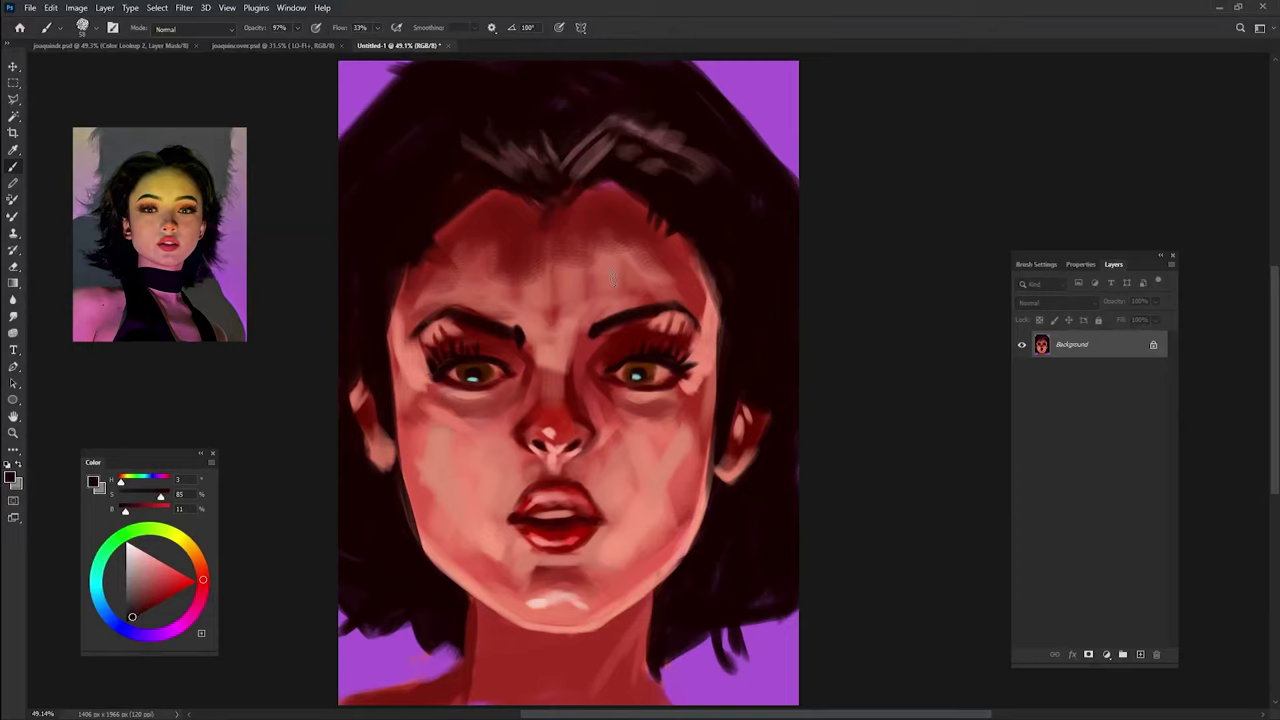
# - Paint a curved light strand on the right hair and light strands on the lower sides
pyautogui.keyDown('alt'); pyautogui.click(613, 133); pyautogui.keyUp('alt')
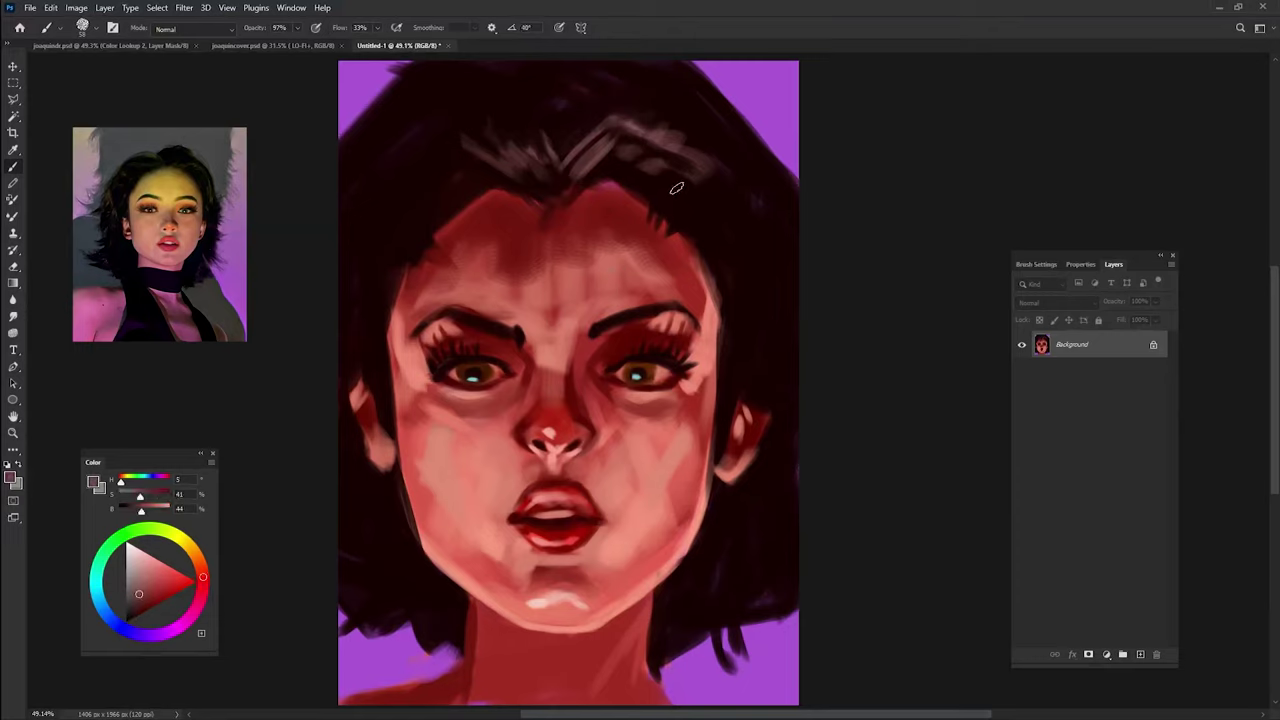
pyautogui.moveTo(666, 156); pyautogui.dragTo(745, 250)
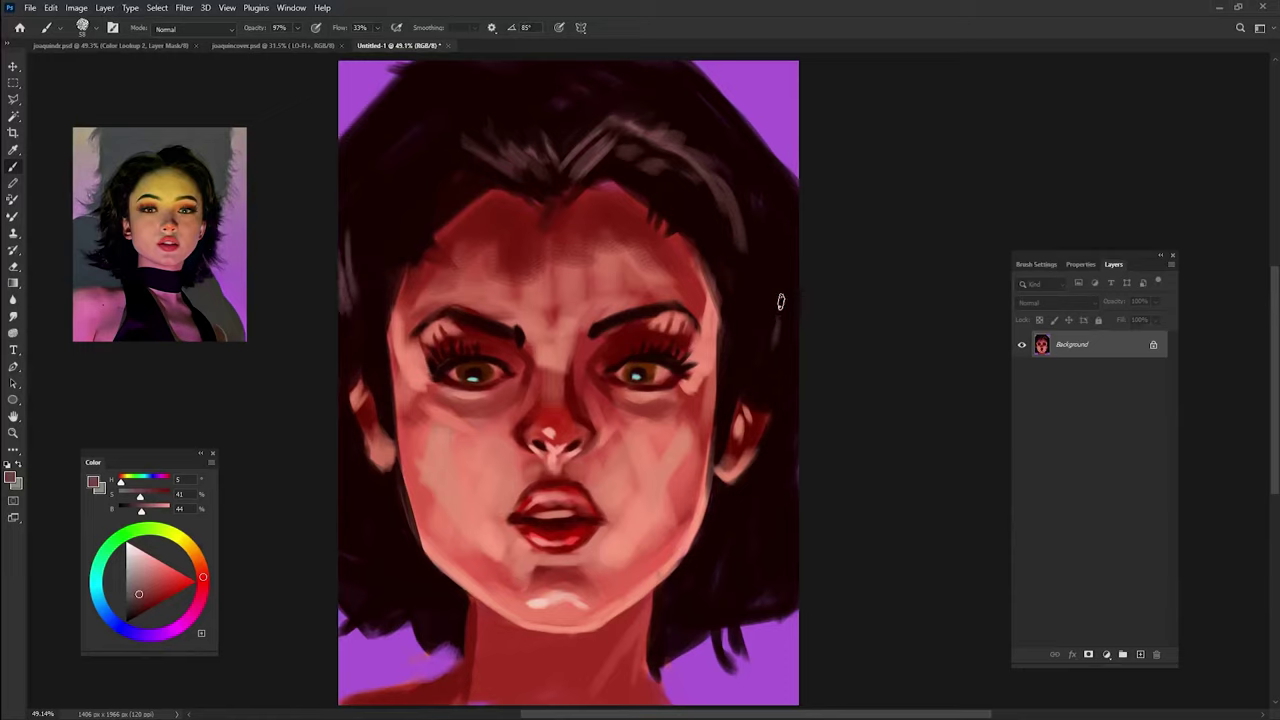
pyautogui.moveTo(352, 570)
pyautogui.mouseDown()
pyautogui.moveTo(340, 602)
pyautogui.moveTo(364, 625)
pyautogui.mouseUp()
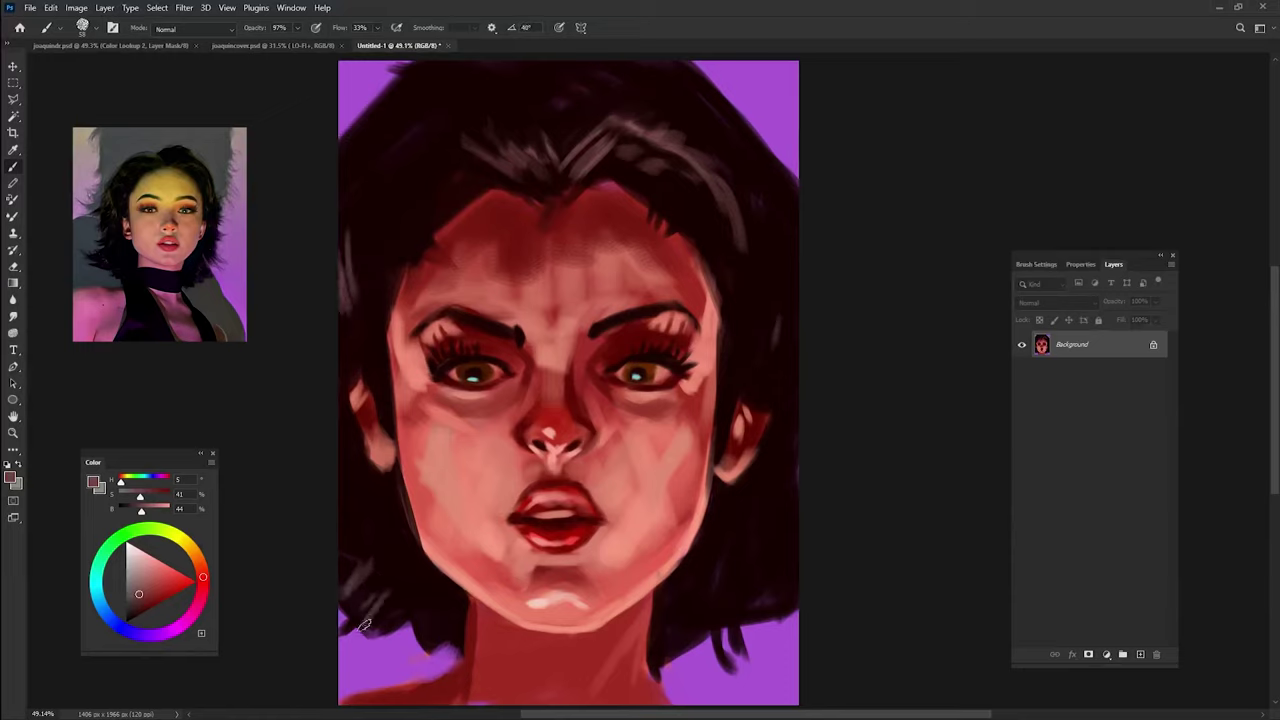
pyautogui.moveTo(746, 577)
pyautogui.mouseDown()
pyautogui.moveTo(754, 591)
pyautogui.moveTo(748, 511)
pyautogui.moveTo(792, 592)
pyautogui.moveTo(723, 514)
pyautogui.moveTo(766, 580)
pyautogui.moveTo(792, 575)
pyautogui.mouseUp()
pyautogui.keyDown('alt'); pyautogui.click(722, 598); pyautogui.keyUp('alt')
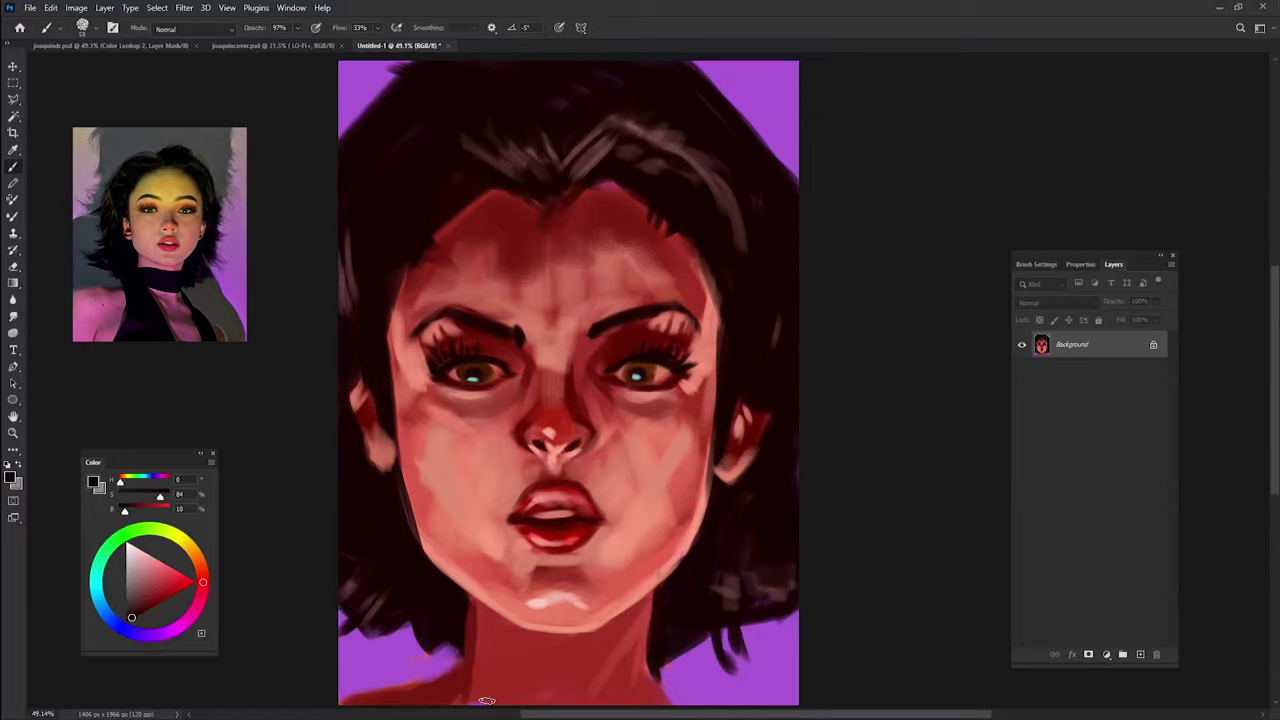
# - Repaint the right cheek edge and add a light pink highlight on the left cheek
pyautogui.keyDown('alt'); pyautogui.click(555, 357); pyautogui.keyUp('alt')
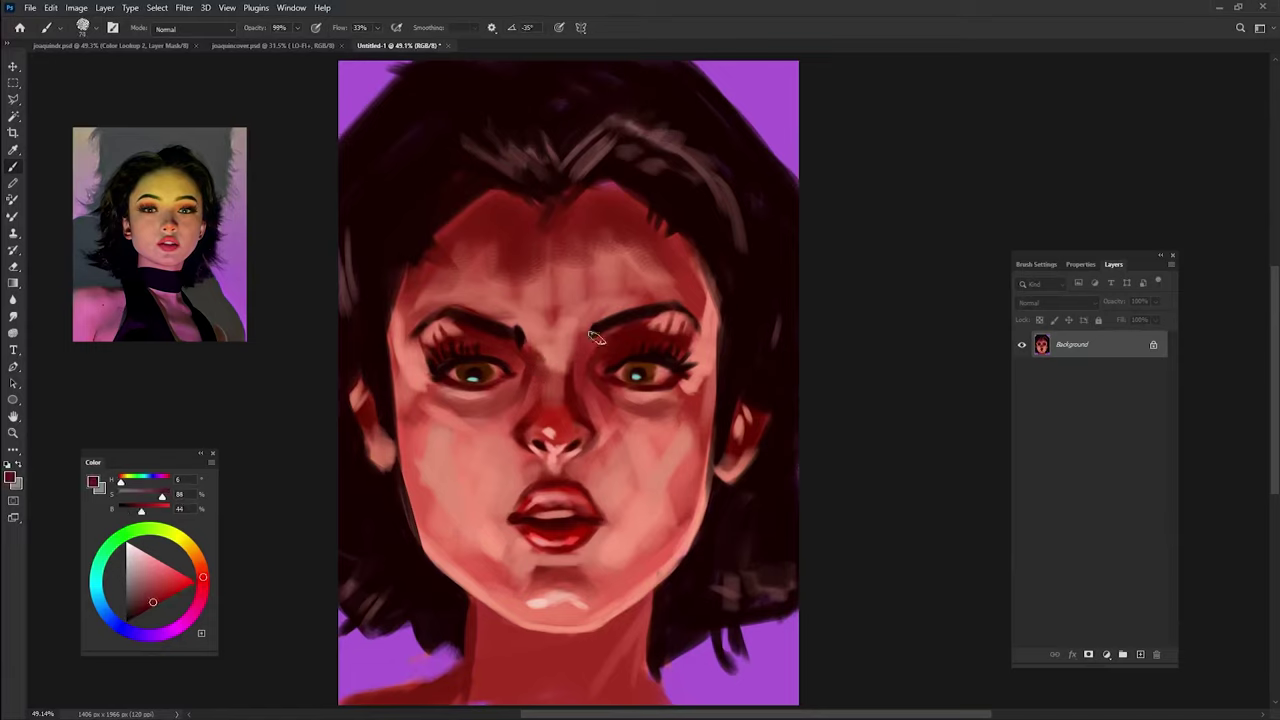
pyautogui.keyDown('alt'); pyautogui.click(578, 404); pyautogui.keyUp('alt')
pyautogui.keyDown('alt'); pyautogui.click(449, 427); pyautogui.keyUp('alt')
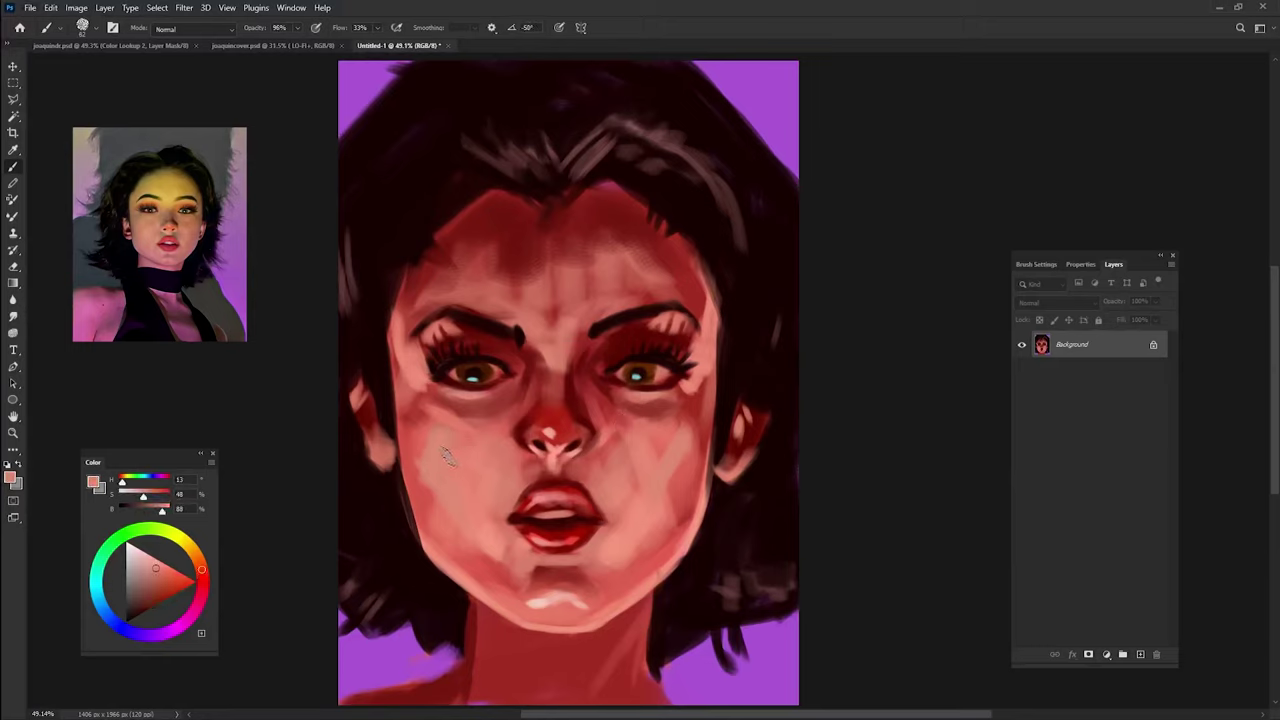
pyautogui.keyDown('alt'); pyautogui.click(475, 404); pyautogui.keyUp('alt')
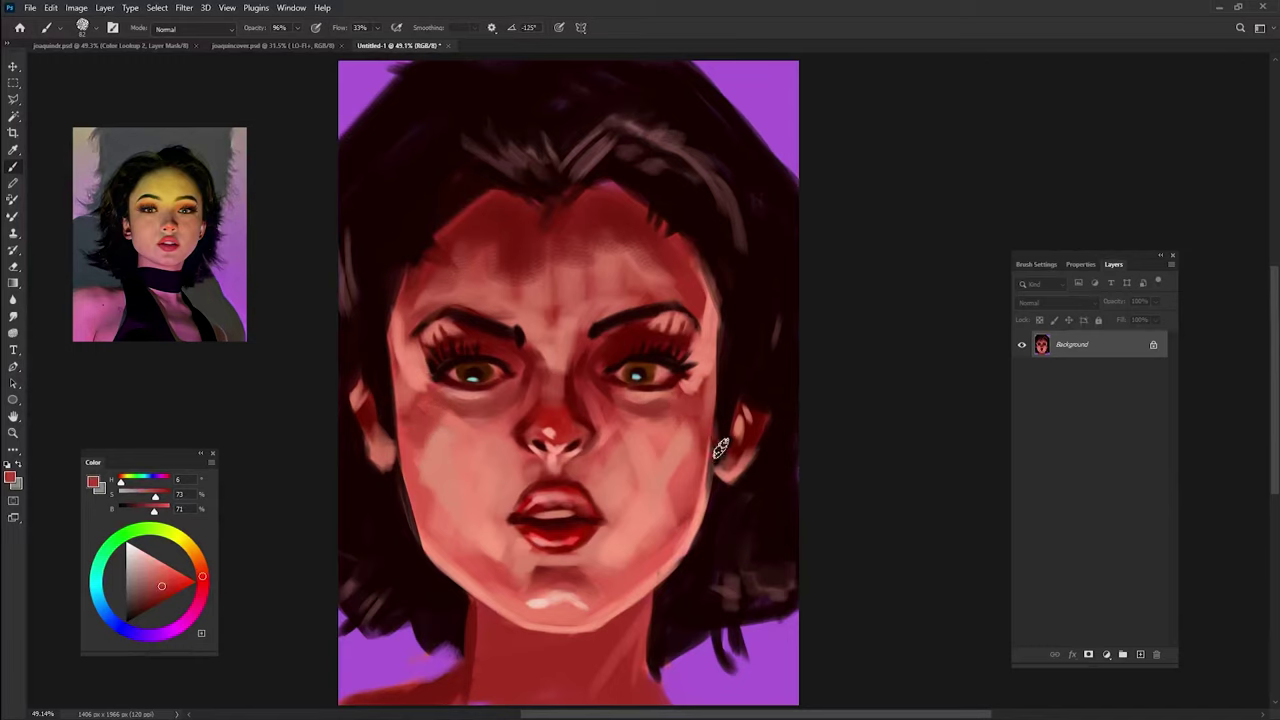
pyautogui.keyDown('alt'); pyautogui.click(746, 432); pyautogui.keyUp('alt')
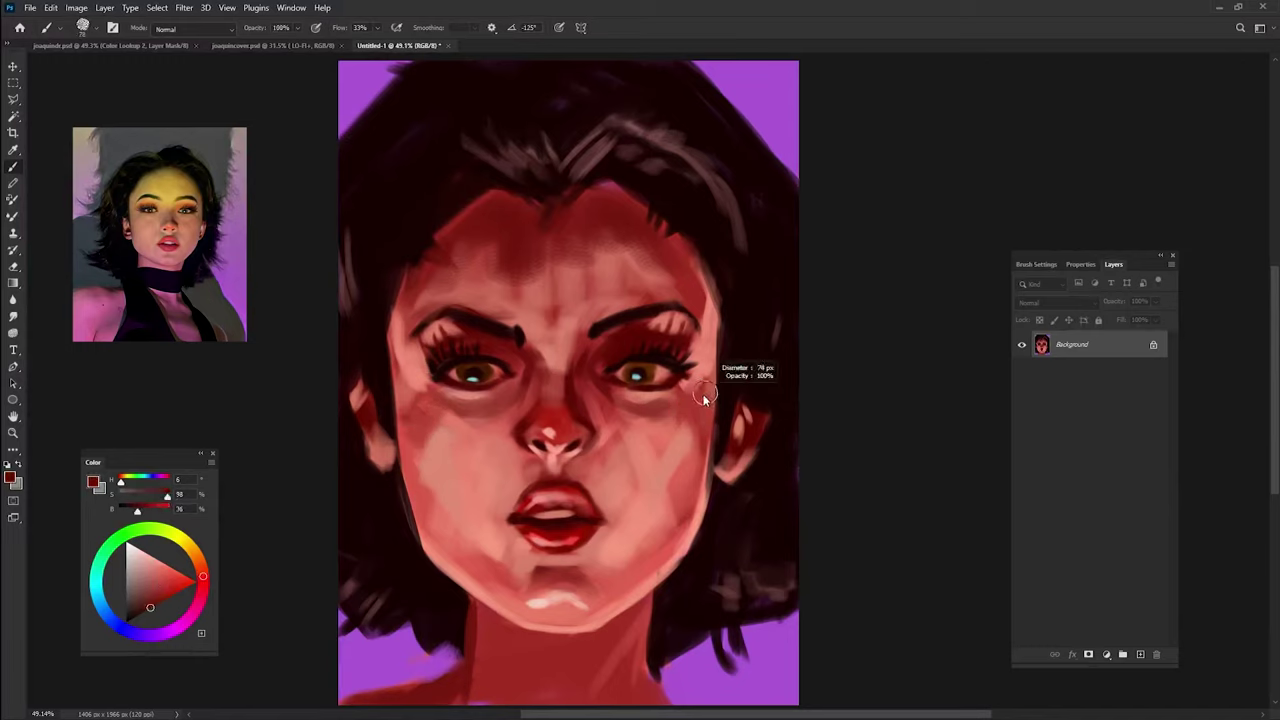
pyautogui.keyDown('alt'); pyautogui.click(706, 402); pyautogui.keyUp('alt')
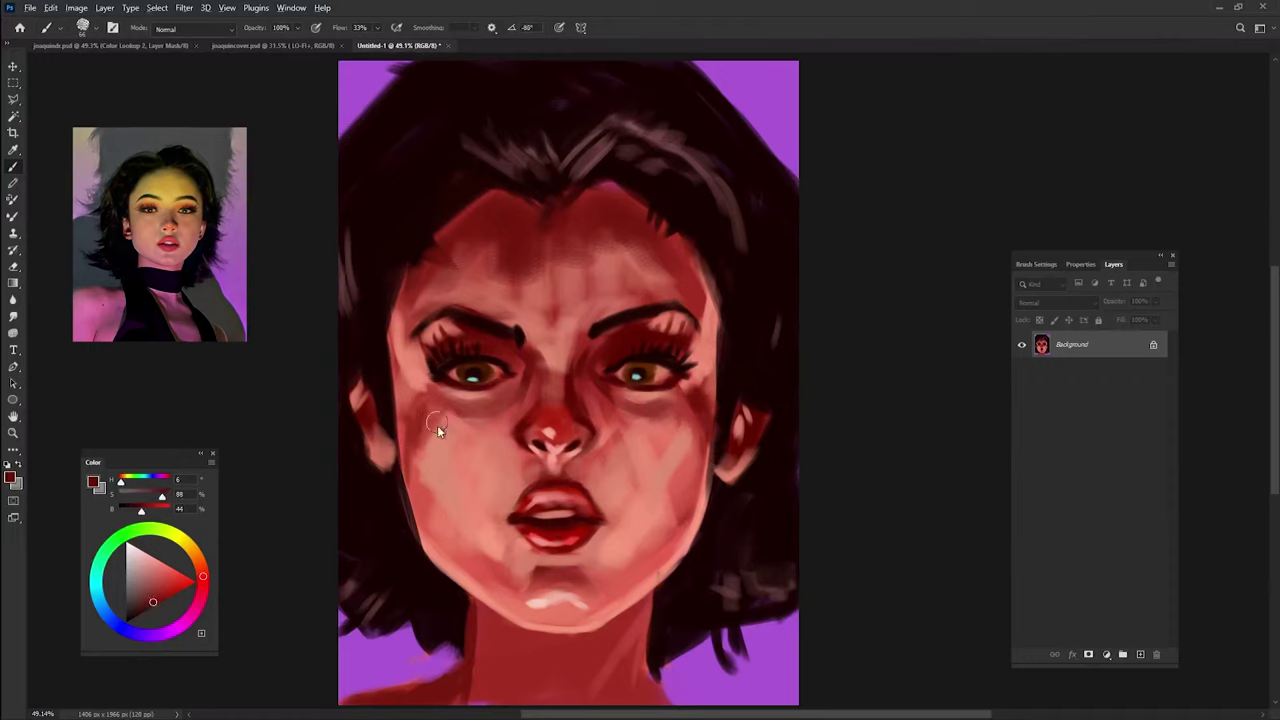
pyautogui.keyDown('alt'); pyautogui.click(410, 422); pyautogui.keyUp('alt')
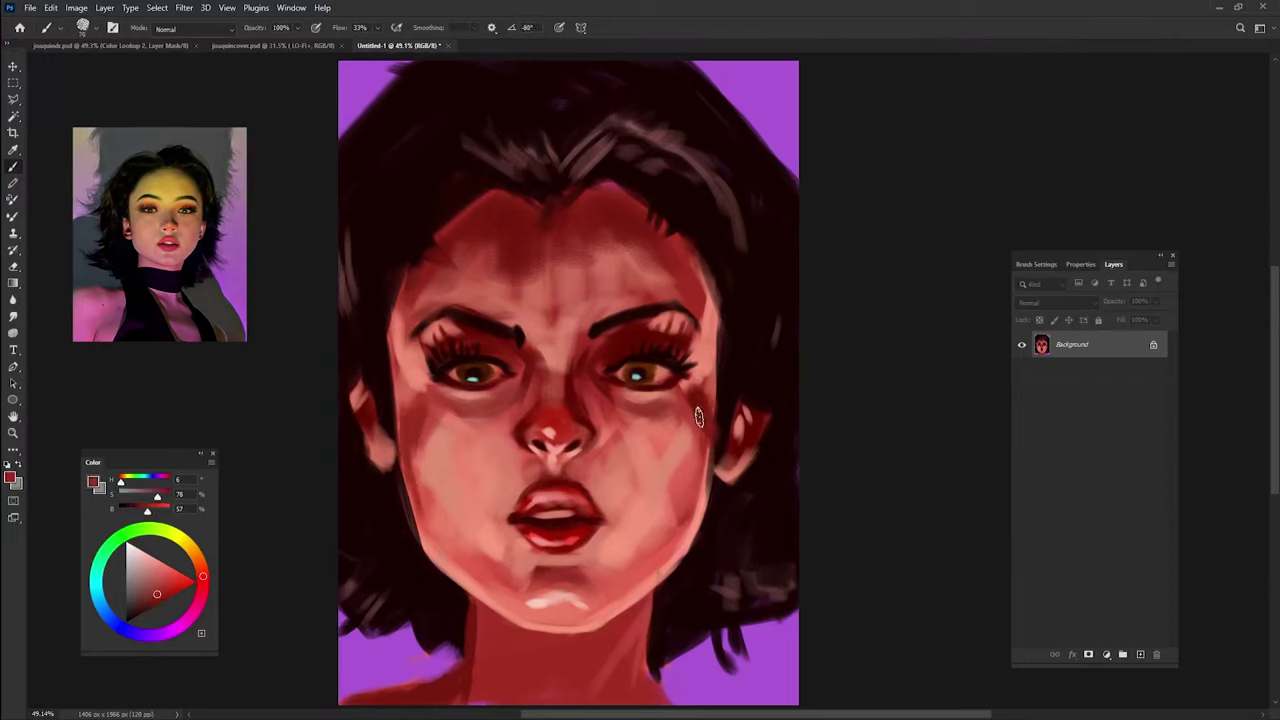
pyautogui.moveTo(698, 417); pyautogui.dragTo(688, 505)
pyautogui.keyDown('alt'); pyautogui.click(653, 530); pyautogui.keyUp('alt')
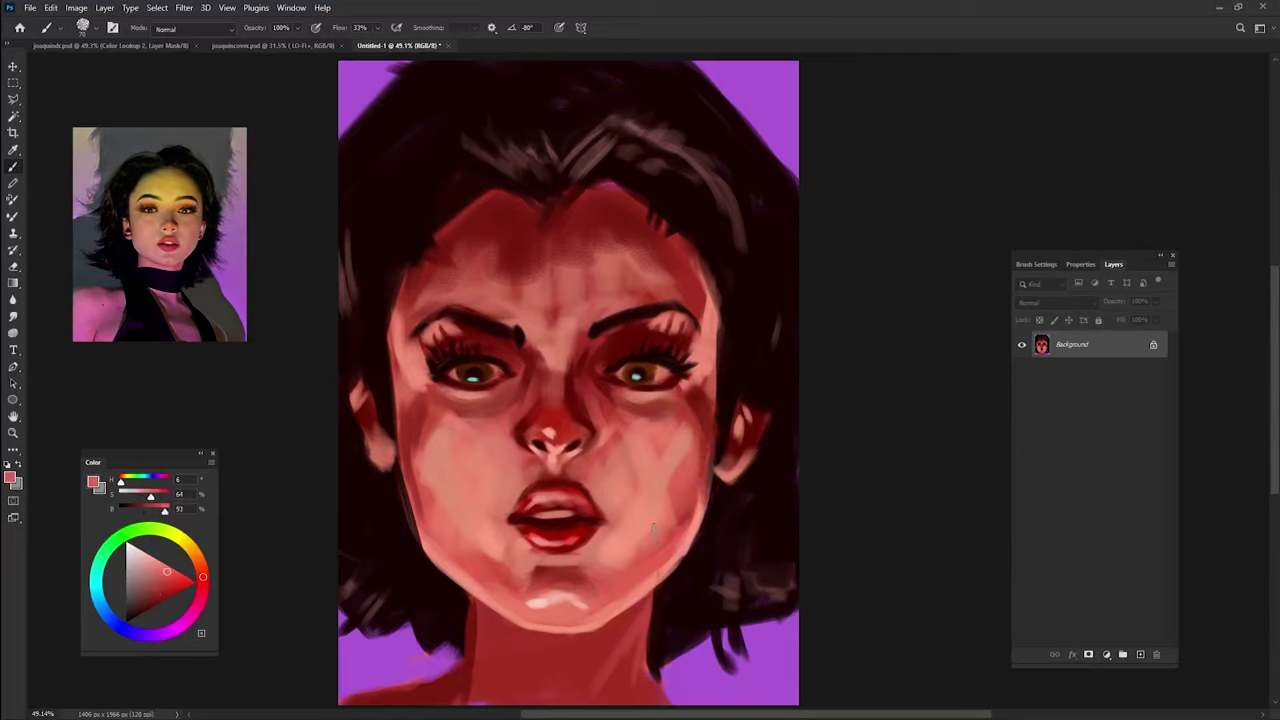
pyautogui.keyDown('alt'); pyautogui.click(525, 570); pyautogui.keyUp('alt')
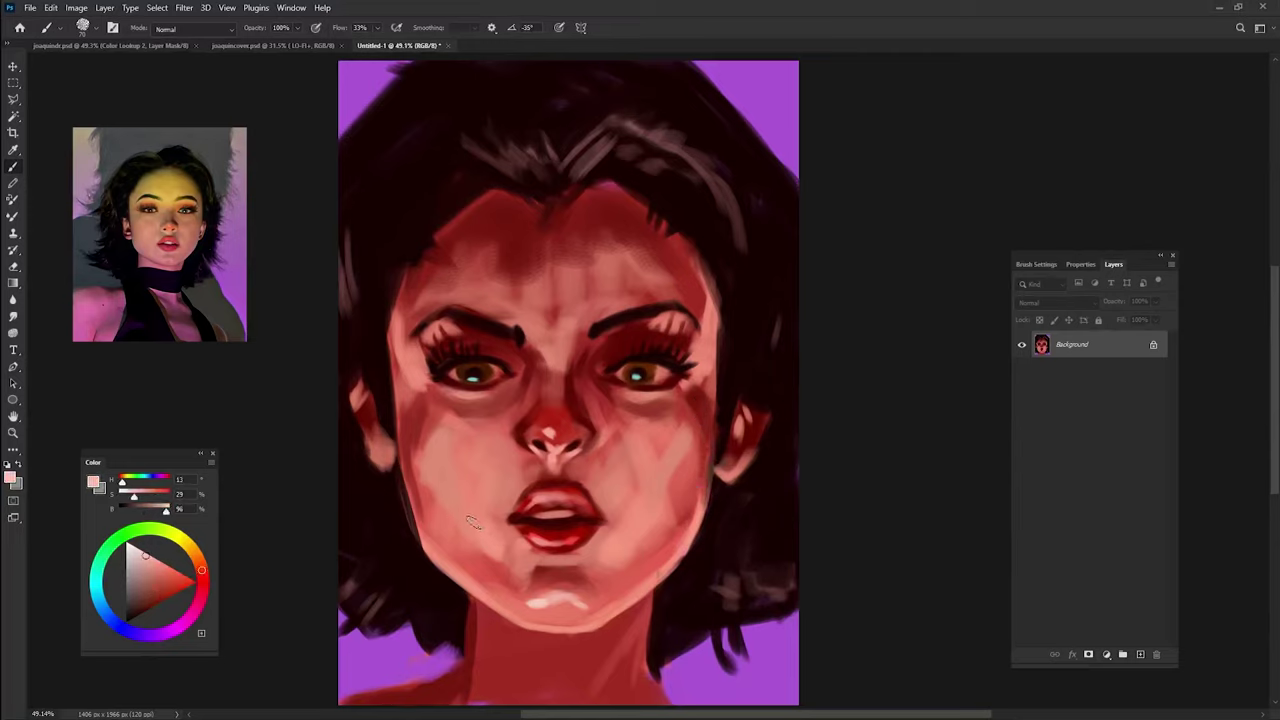
pyautogui.moveTo(472, 522); pyautogui.dragTo(487, 545)
# - Brush light pink strokes across the neck and along the lower neck
pyautogui.keyDown('alt'); pyautogui.click(637, 608); pyautogui.keyUp('alt')
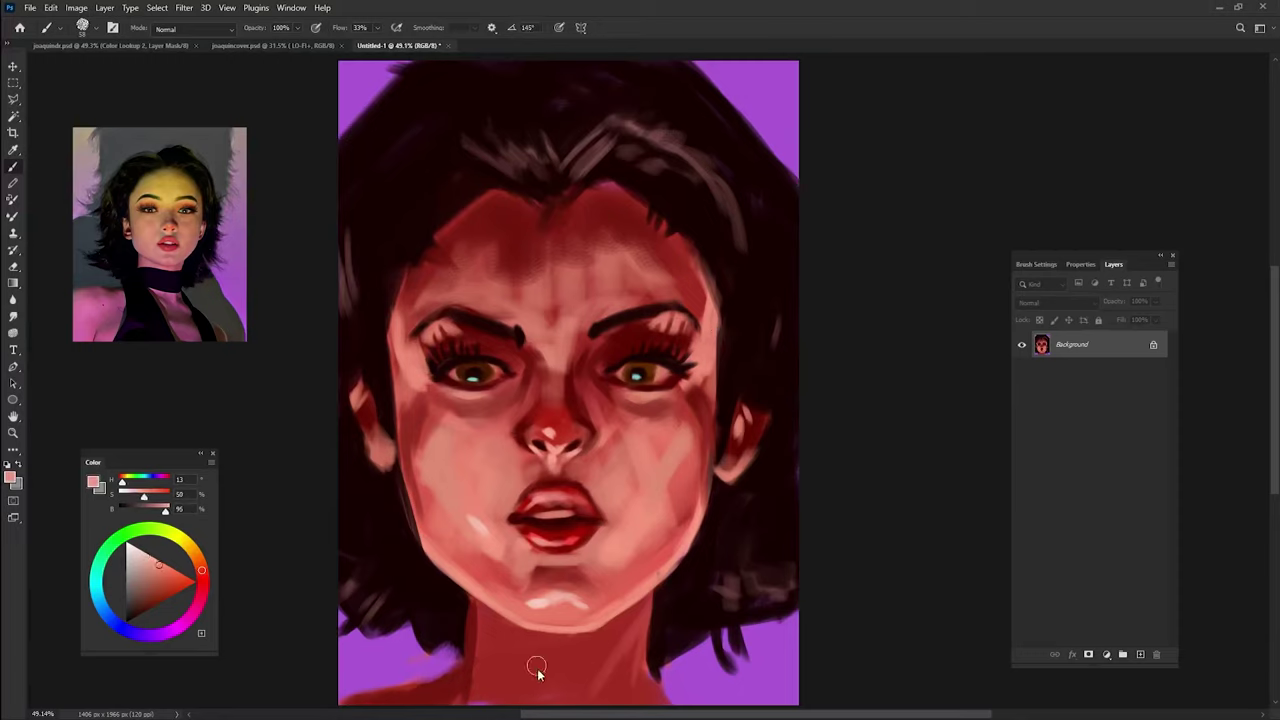
pyautogui.moveTo(485, 665); pyautogui.dragTo(552, 703)
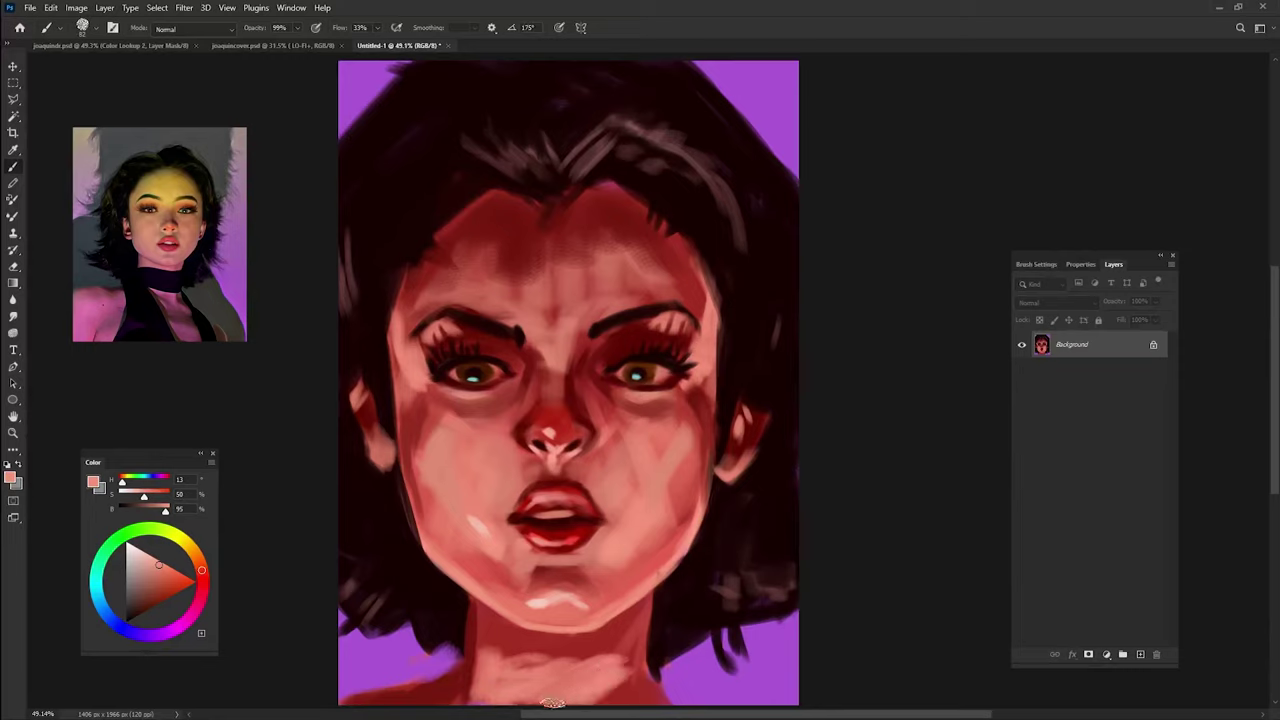
pyautogui.keyDown('alt'); pyautogui.click(512, 624); pyautogui.keyUp('alt')
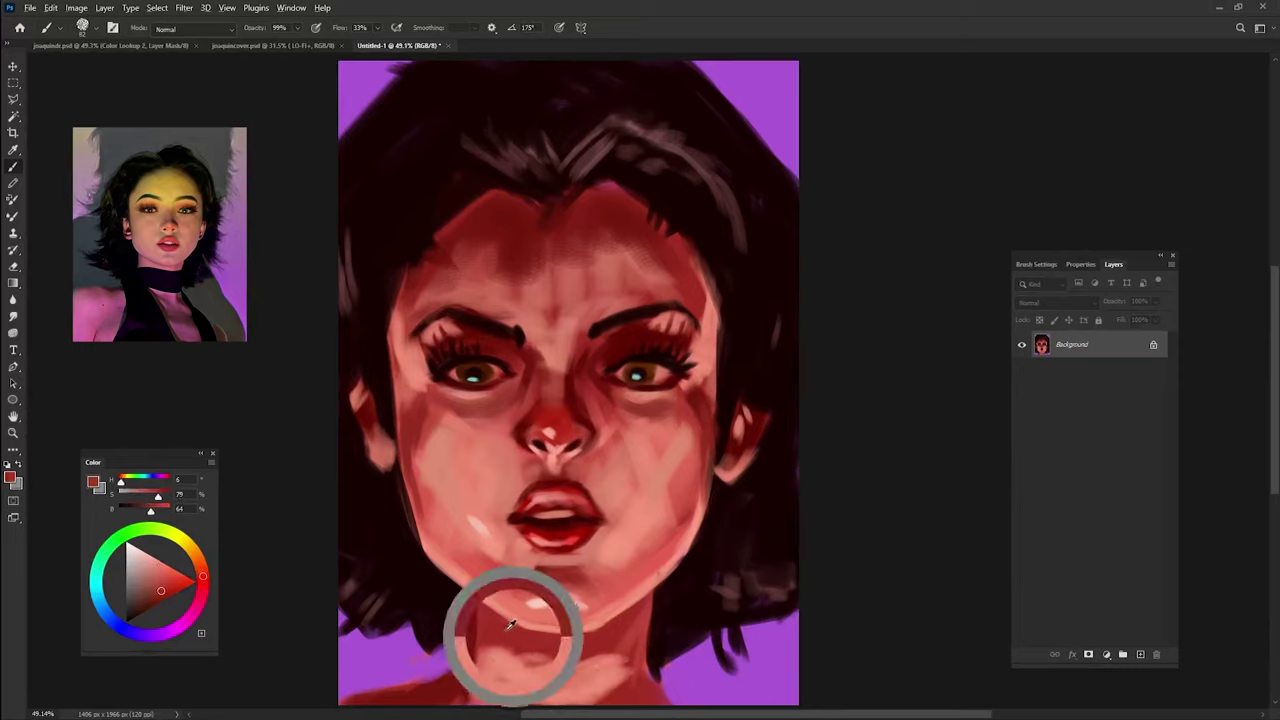
pyautogui.keyDown('alt'); pyautogui.click(575, 666); pyautogui.keyUp('alt')
pyautogui.moveTo(575, 666); pyautogui.dragTo(402, 706)
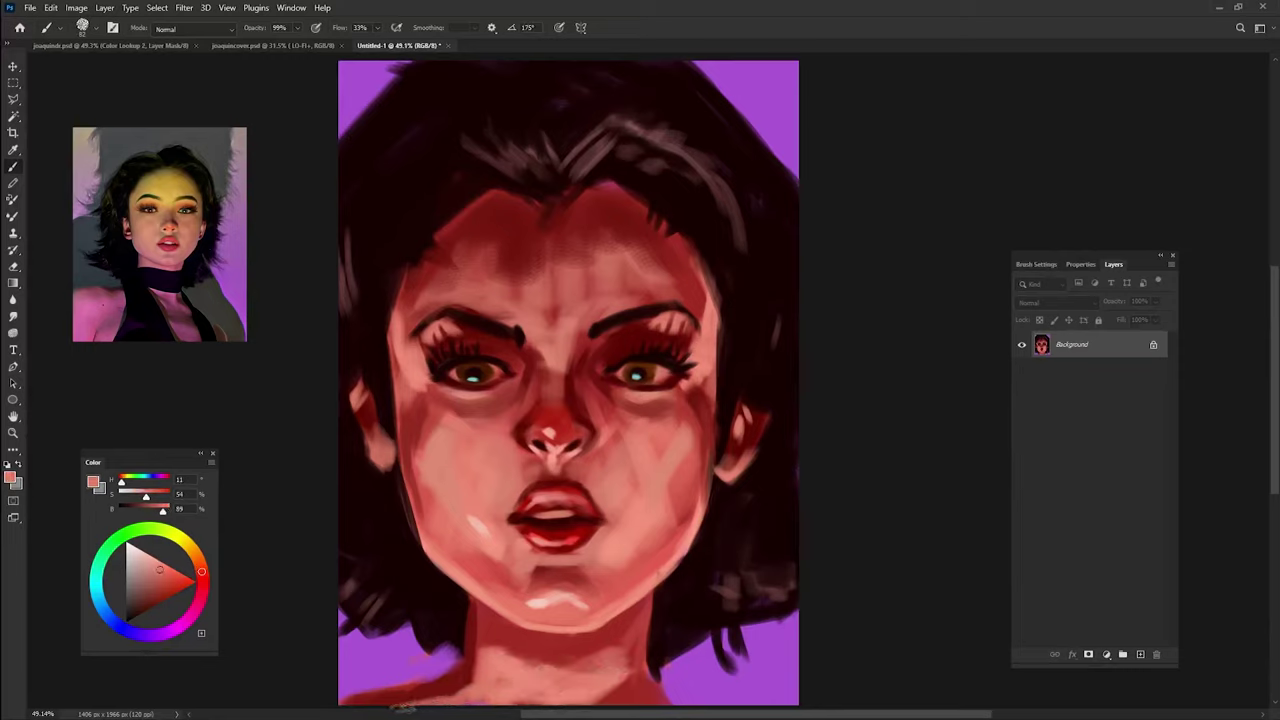
pyautogui.moveTo(604, 700); pyautogui.dragTo(708, 680)
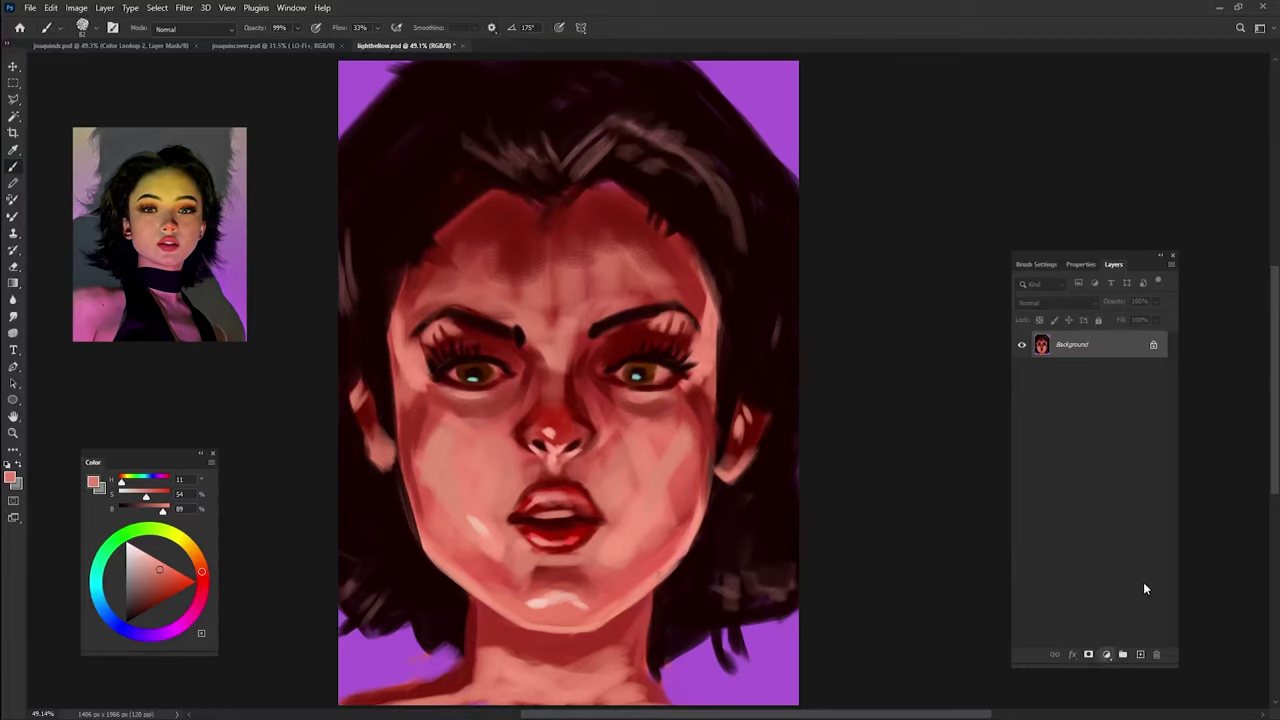
# - Add a Color Lookup adjustment layer, preview several LUTs, and apply NightFromDay.CUBE
pyautogui.hotkey('ctrl', 'alt', 'l')
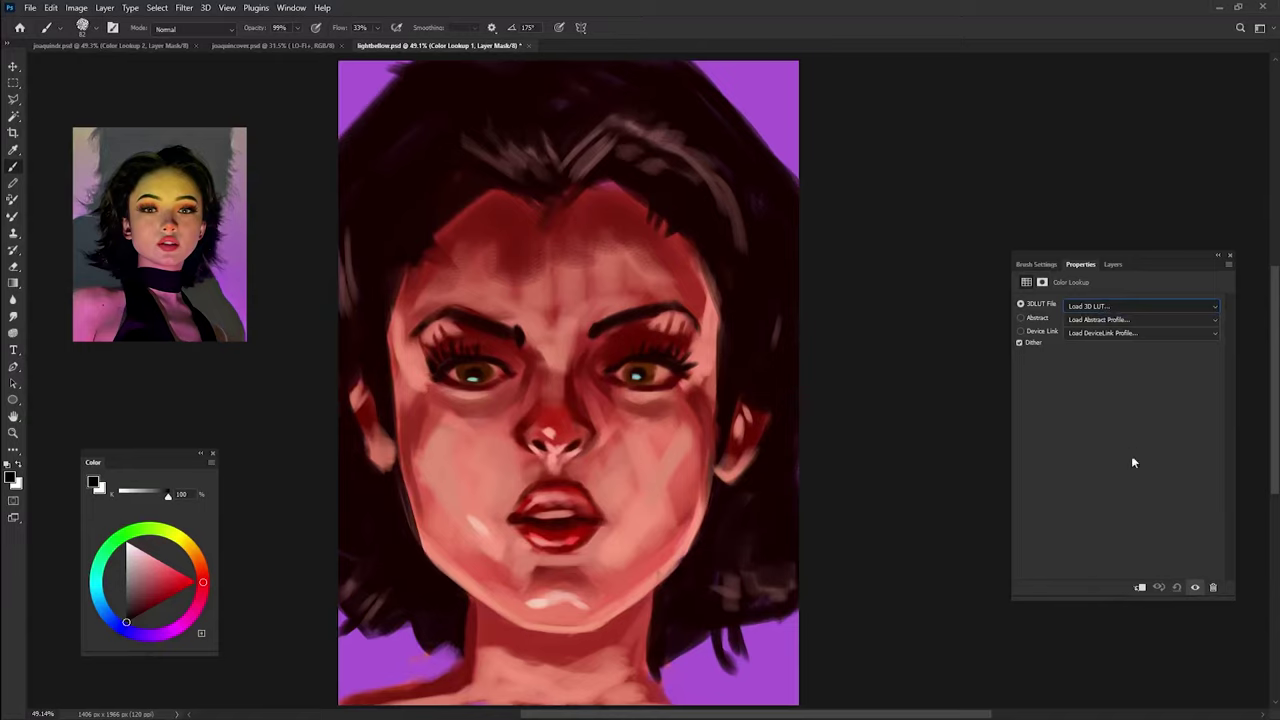
pyautogui.press('f')
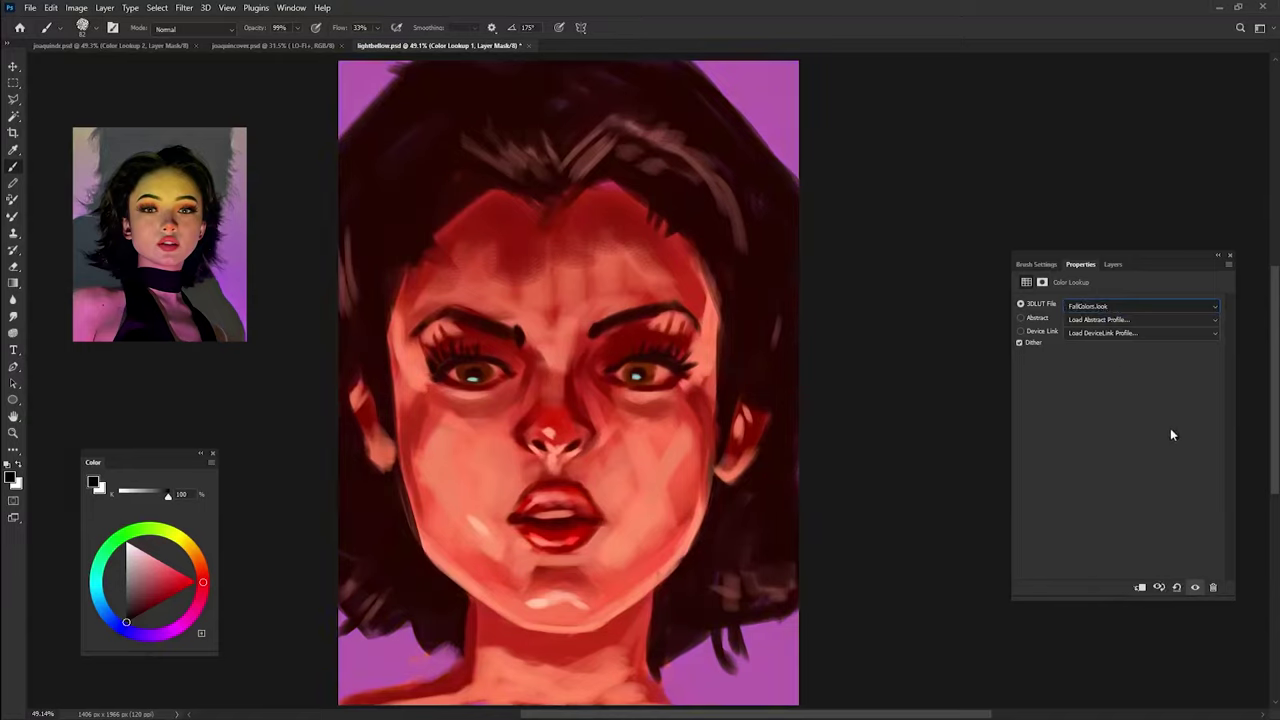
pyautogui.press('c')
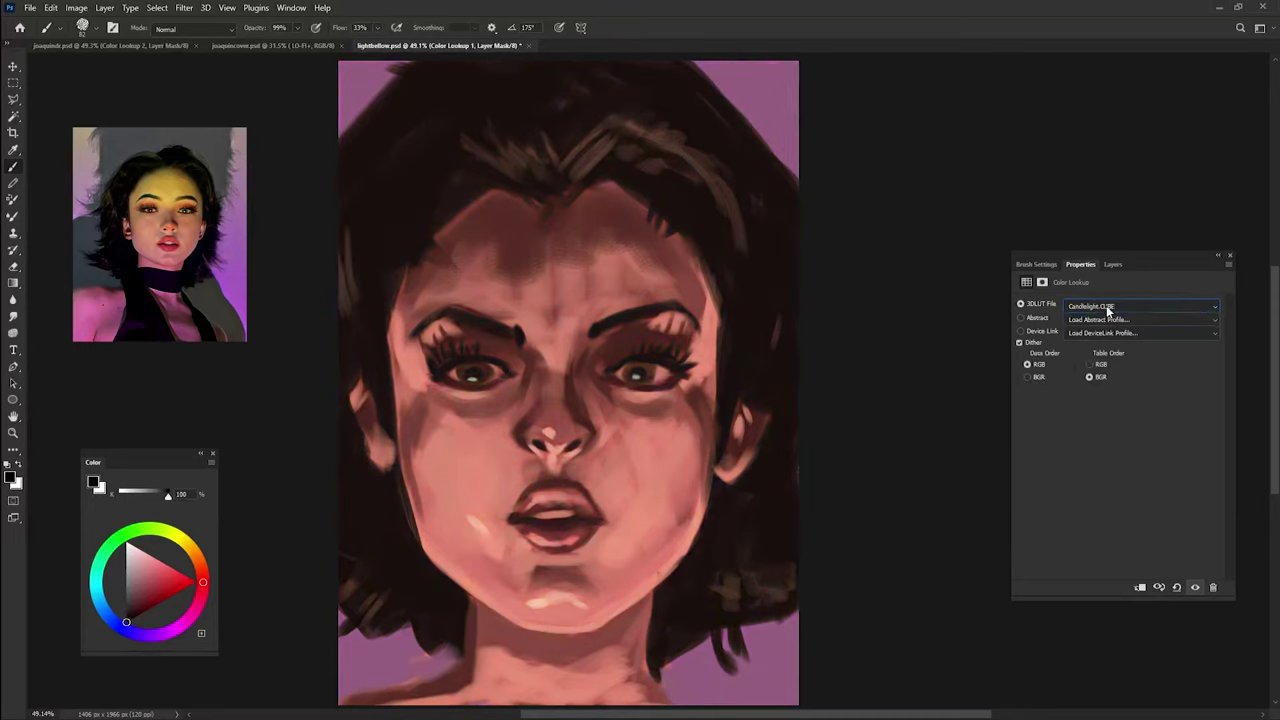
pyautogui.press('b')
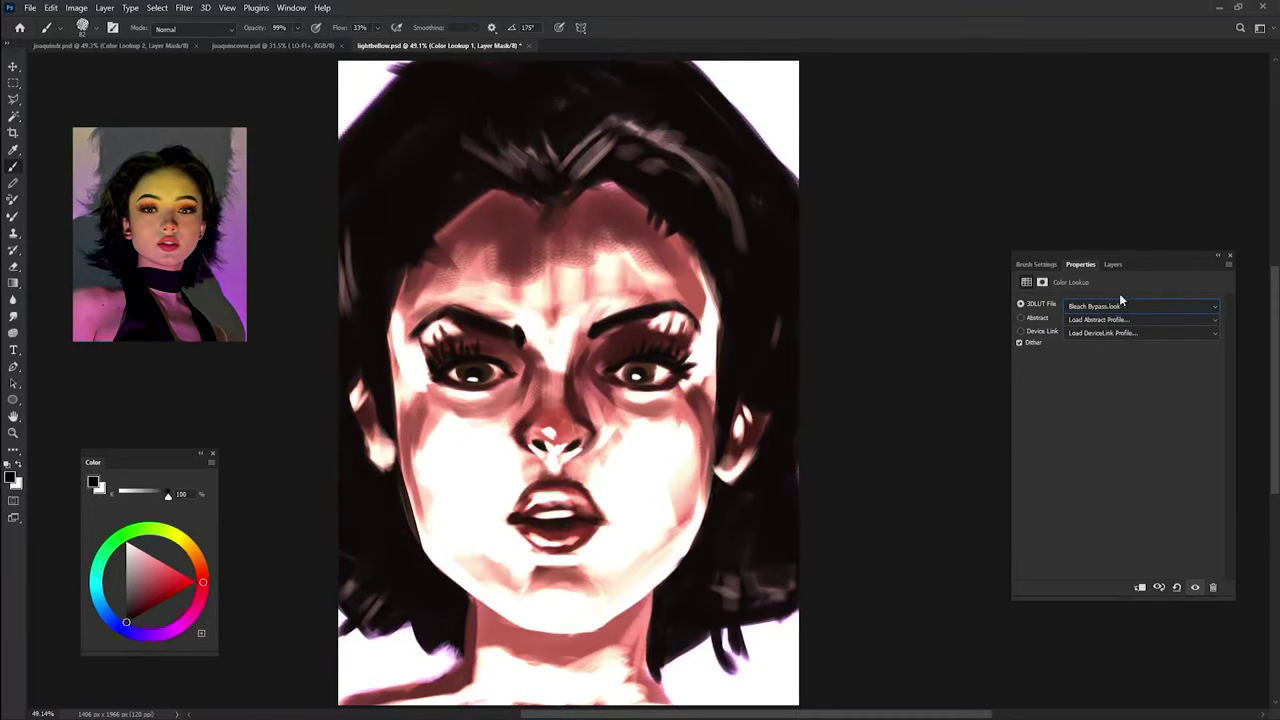
pyautogui.press('f')
pyautogui.press('o')
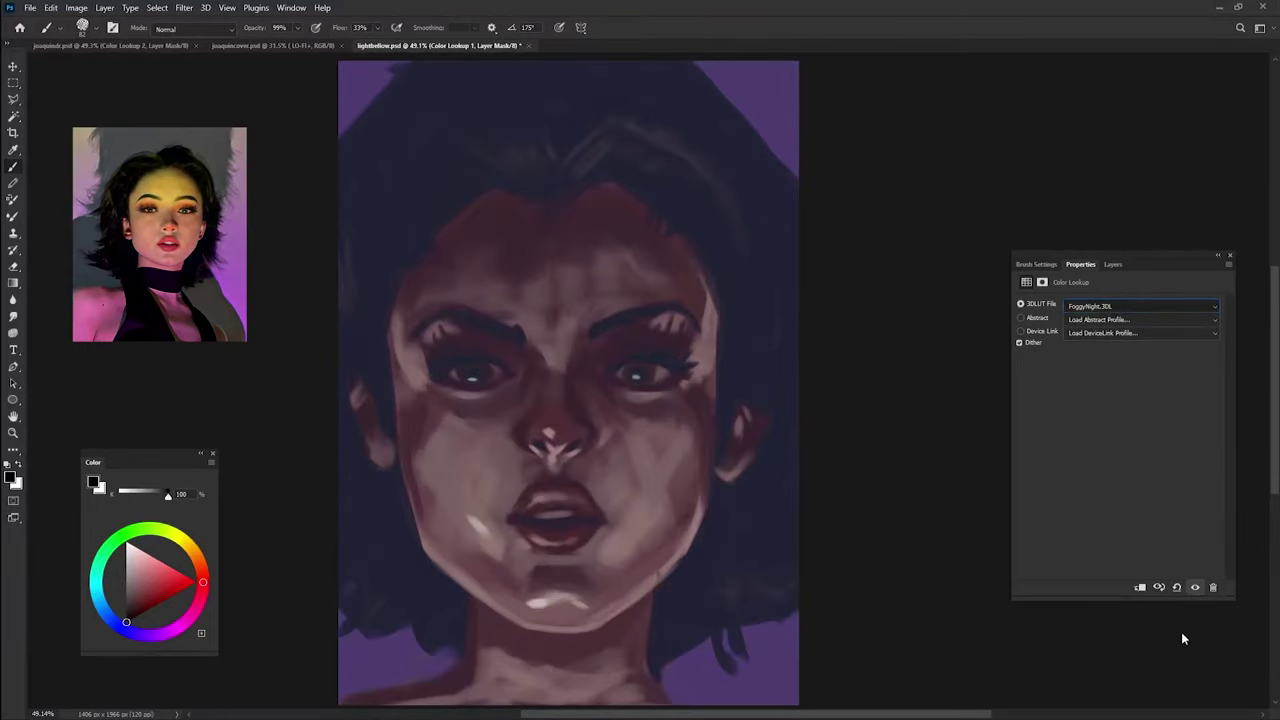
pyautogui.press('m')
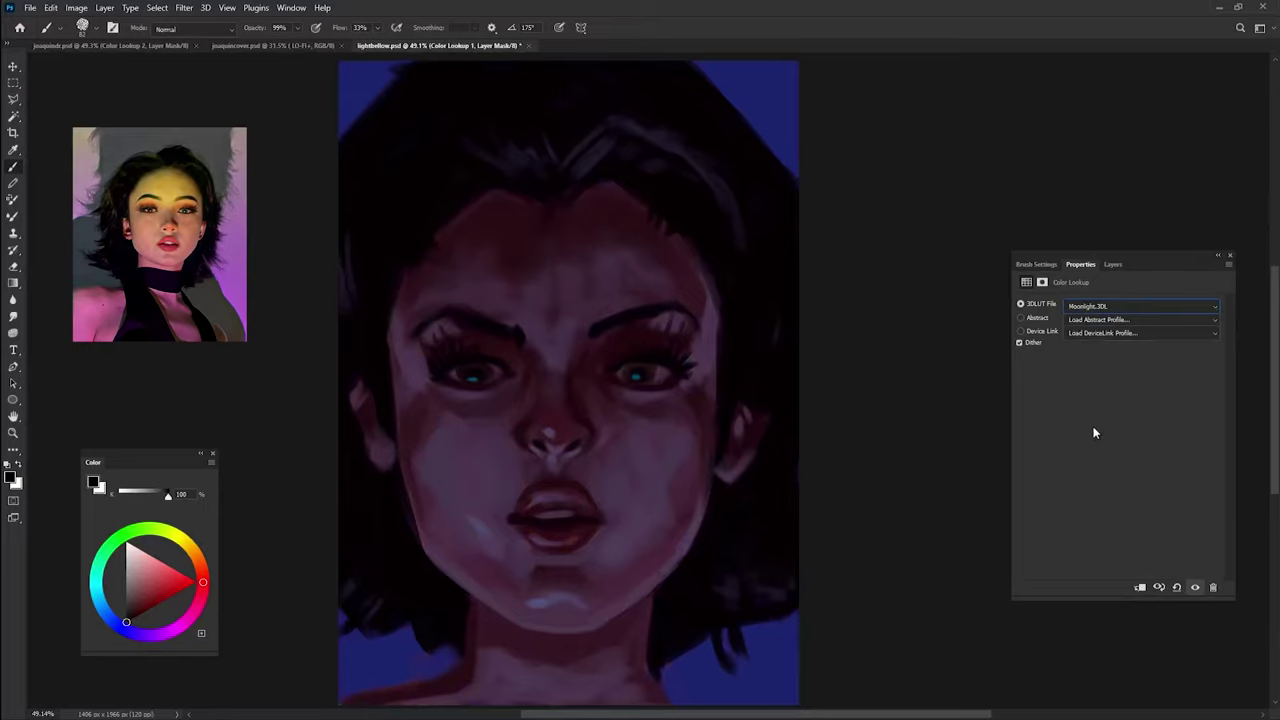
pyautogui.press('Down')
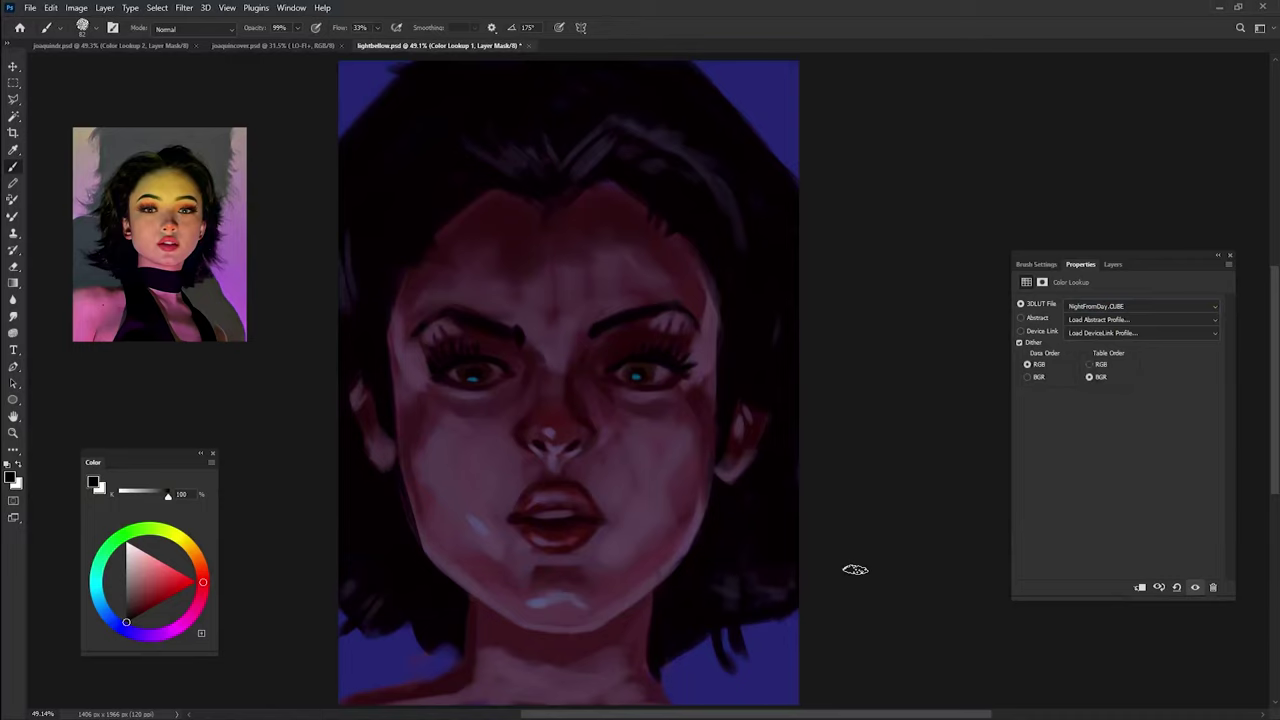
pyautogui.click(1114, 265)
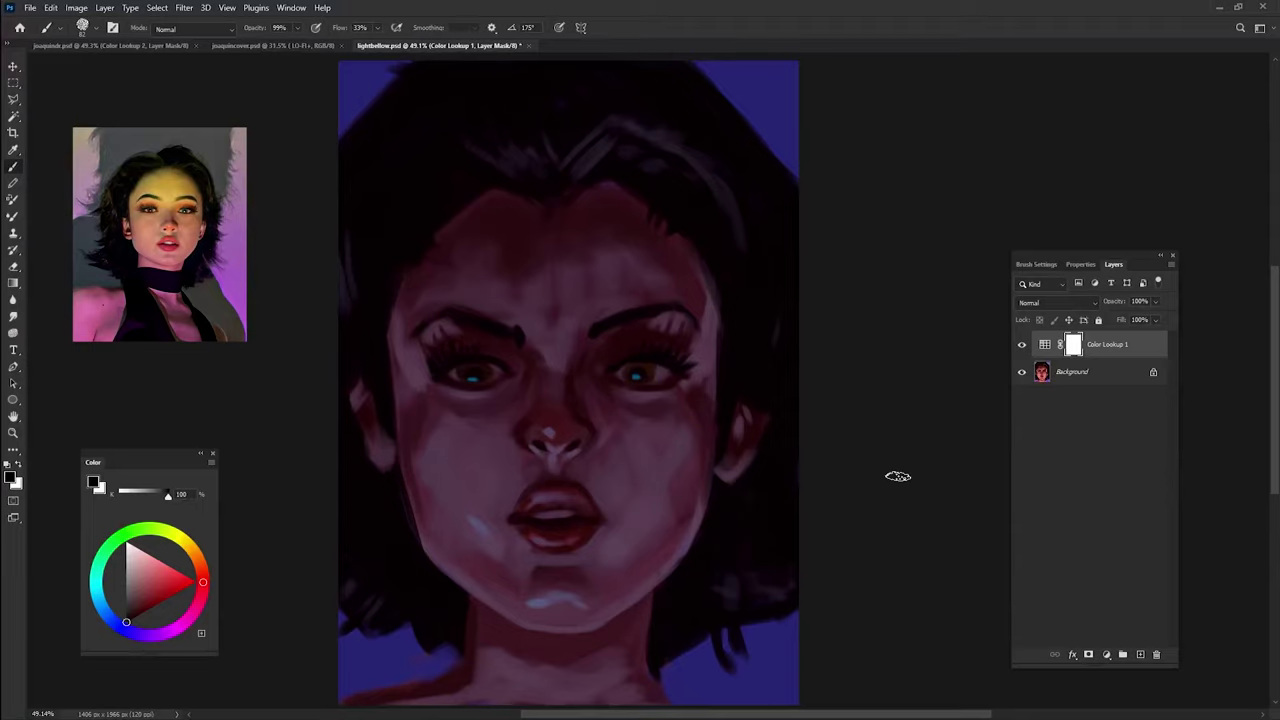
pyautogui.hotkey('shift', 'Right')
pyautogui.hotkey('shift', 'Right')
# - Paint warm glow on the Color Lookup mask along the jawline, chin, lower lip and nose tip
pyautogui.moveTo(450, 570); pyautogui.dragTo(509, 616)
pyautogui.moveTo(448, 570)
pyautogui.mouseDown()
pyautogui.moveTo(535, 626)
pyautogui.moveTo(586, 620)
pyautogui.moveTo(663, 563)
pyautogui.moveTo(550, 618)
pyautogui.moveTo(626, 591)
pyautogui.moveTo(510, 608)
pyautogui.mouseUp()
pyautogui.hotkey('shift', 'Left')
pyautogui.hotkey('shift', 'Left')
pyautogui.hotkey('shift', 'Left')
pyautogui.hotkey('shift', 'Left')
pyautogui.hotkey('shift', 'Left')
pyautogui.moveTo(588, 608); pyautogui.dragTo(532, 601)
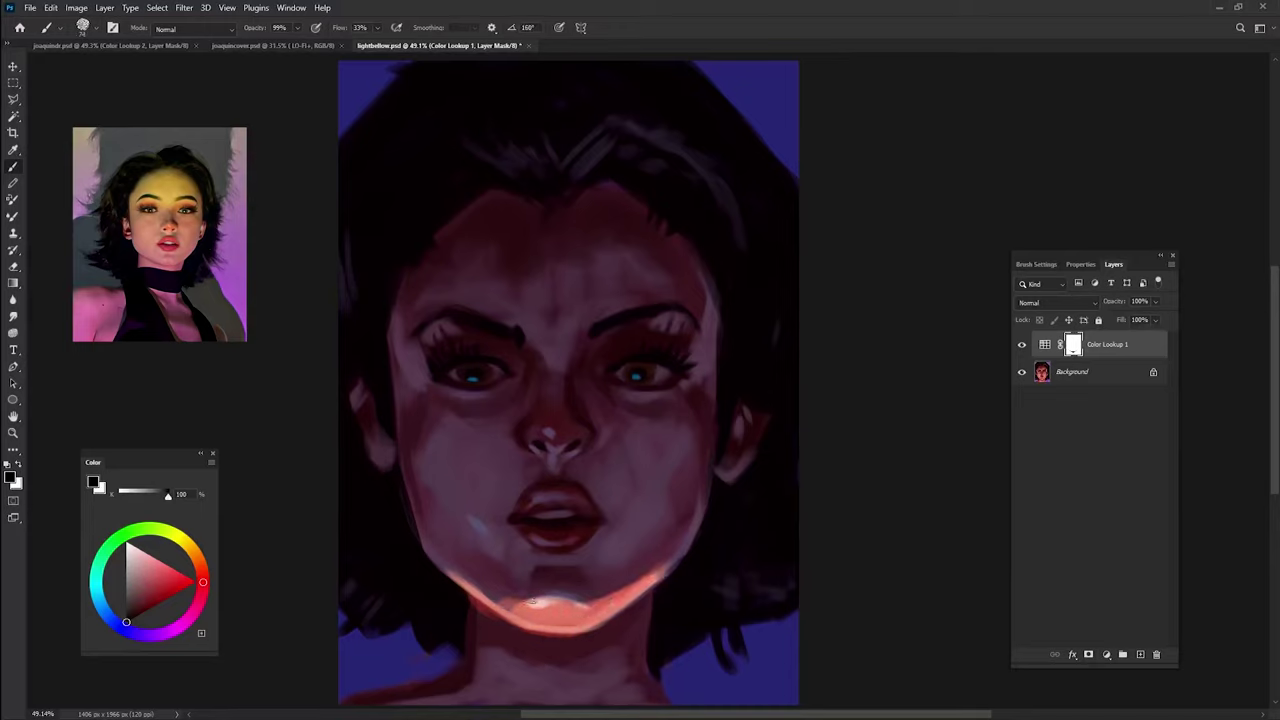
pyautogui.moveTo(545, 545)
pyautogui.mouseDown()
pyautogui.moveTo(585, 542)
pyautogui.moveTo(560, 548)
pyautogui.mouseUp()
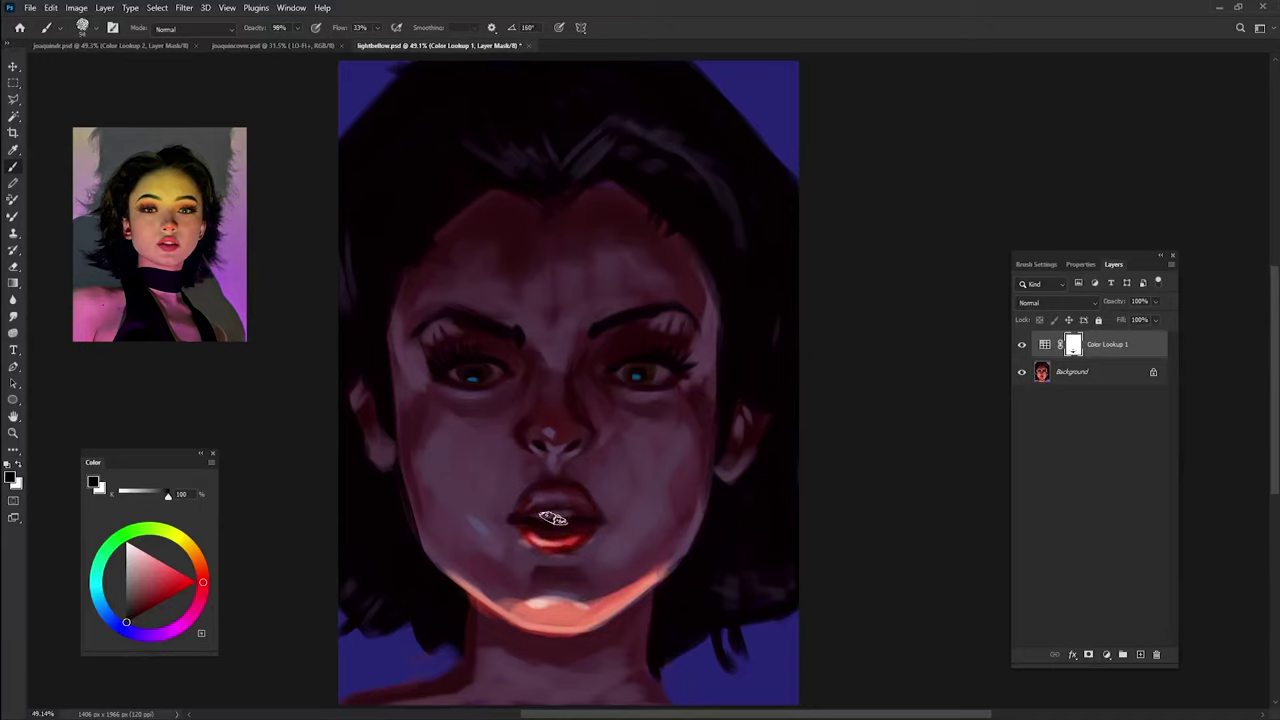
pyautogui.moveTo(542, 442)
pyautogui.mouseDown()
pyautogui.moveTo(582, 450)
pyautogui.moveTo(558, 440)
pyautogui.mouseUp()
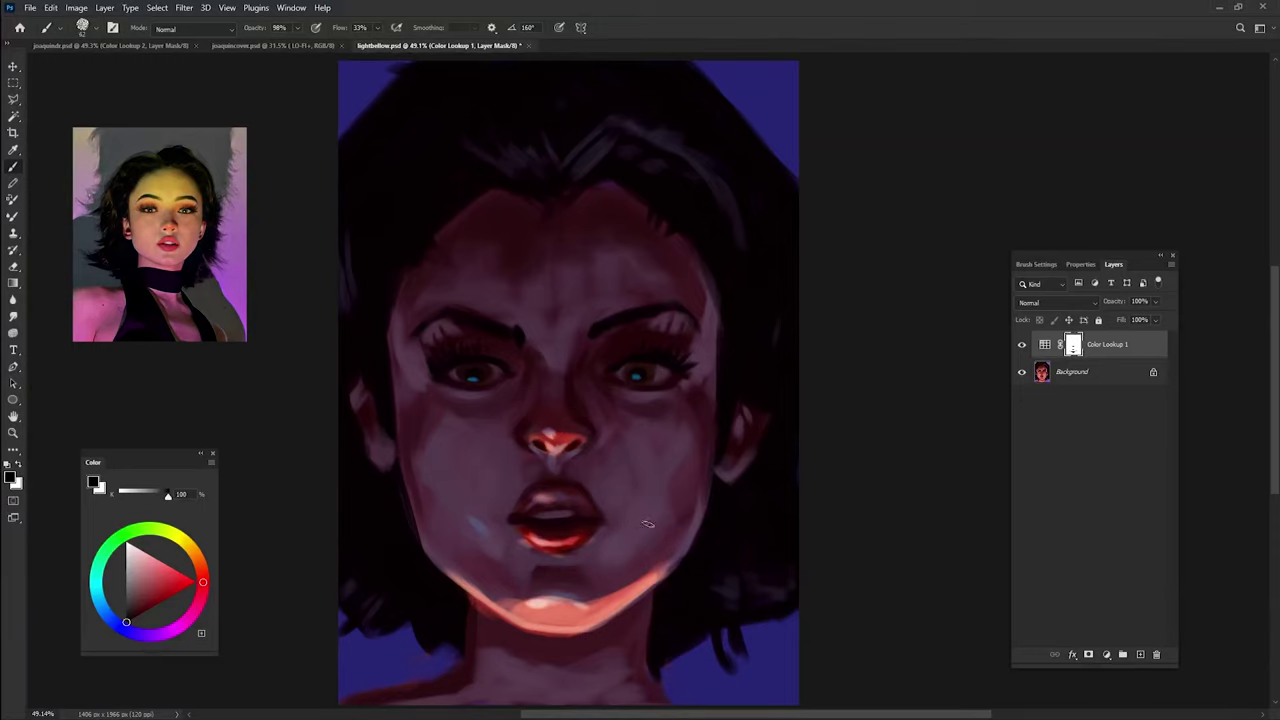
# - Add warm light under the right eye, on the eyelid, and across both cheeks and jaw
pyautogui.moveTo(621, 391); pyautogui.dragTo(648, 399)
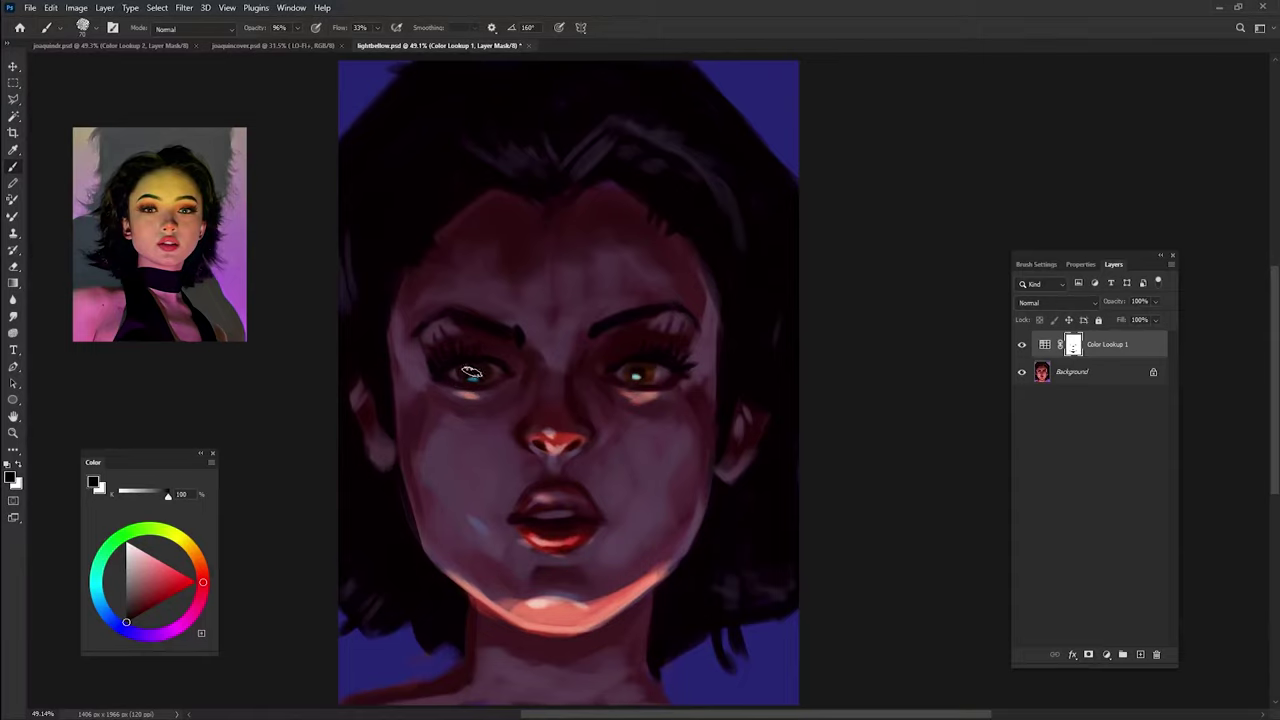
pyautogui.moveTo(700, 324); pyautogui.dragTo(655, 322)
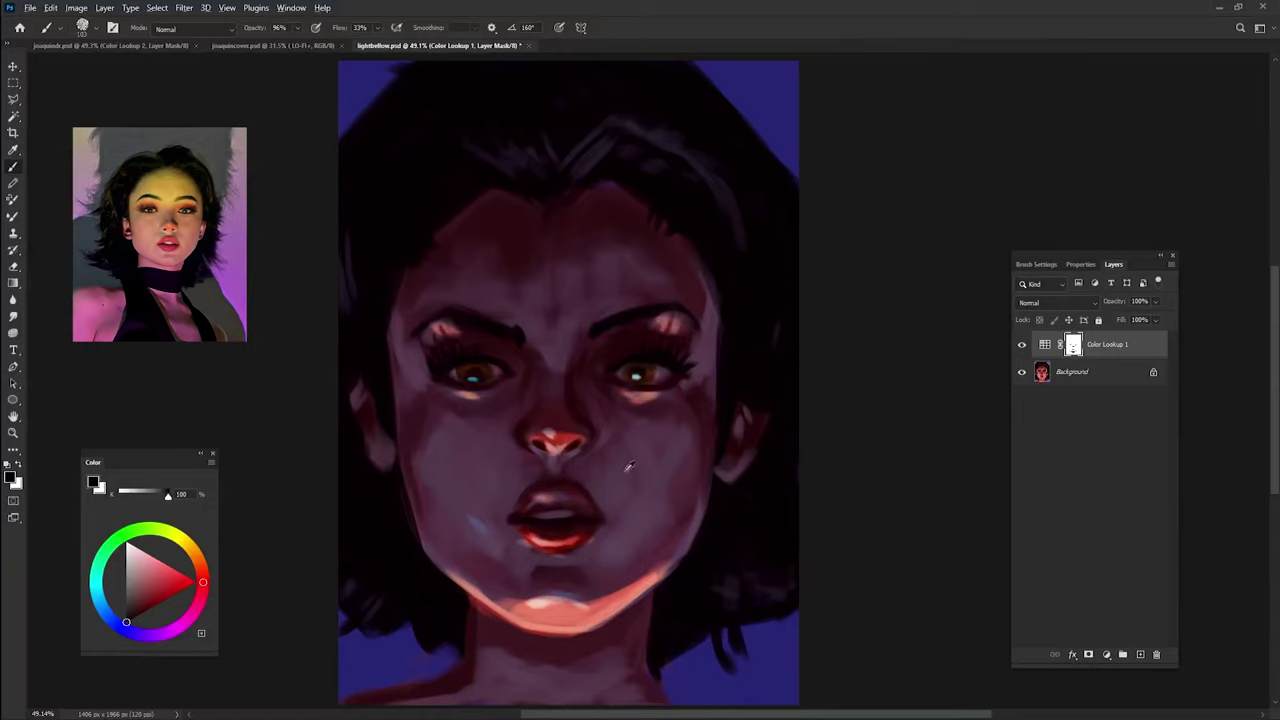
pyautogui.moveTo(634, 445); pyautogui.dragTo(680, 470)
pyautogui.moveTo(491, 563)
pyautogui.mouseDown()
pyautogui.moveTo(429, 489)
pyautogui.moveTo(500, 585)
pyautogui.mouseUp()
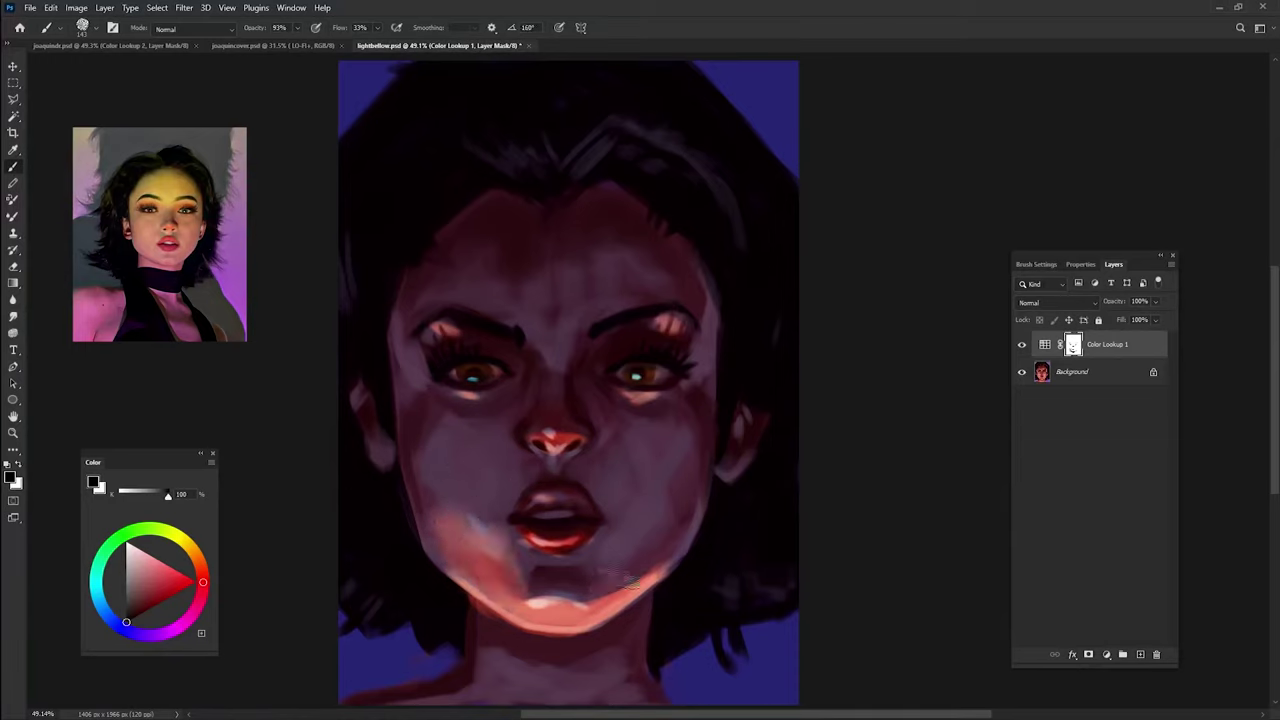
pyautogui.moveTo(640, 570)
pyautogui.mouseDown()
pyautogui.moveTo(600, 605)
pyautogui.moveTo(540, 596)
pyautogui.moveTo(610, 575)
pyautogui.moveTo(671, 534)
pyautogui.moveTo(646, 563)
pyautogui.moveTo(700, 470)
pyautogui.moveTo(677, 420)
pyautogui.mouseUp()
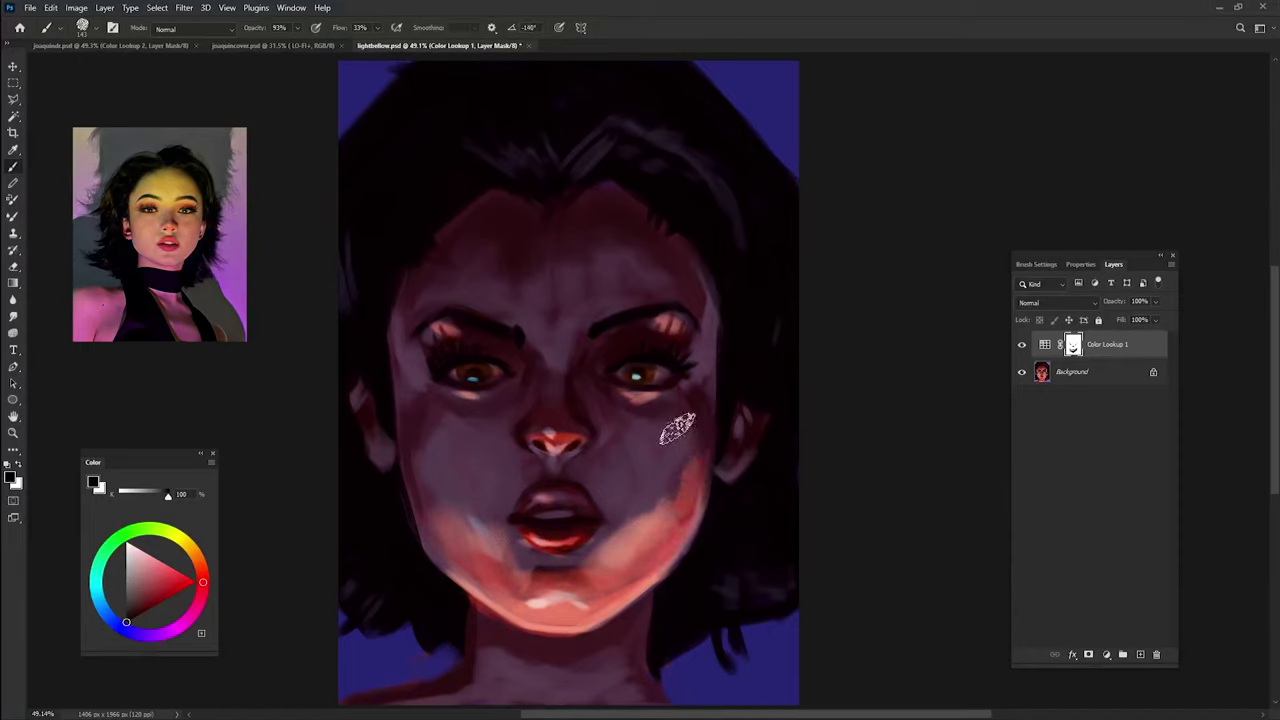
pyautogui.moveTo(443, 543); pyautogui.dragTo(436, 535)
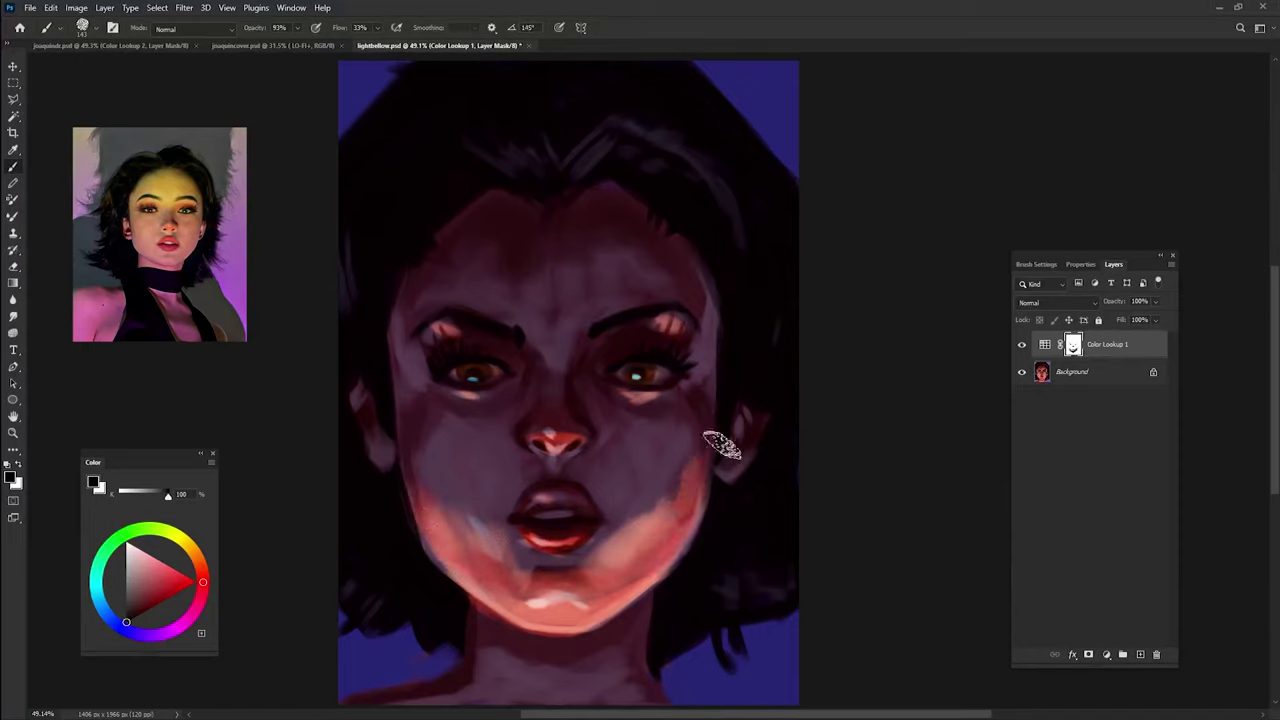
# - Brighten the upper lip and a small chin patch with warm pink
pyautogui.hotkey('shift', 'Right')
pyautogui.hotkey('shift', 'Right')
pyautogui.hotkey('shift', 'Right')
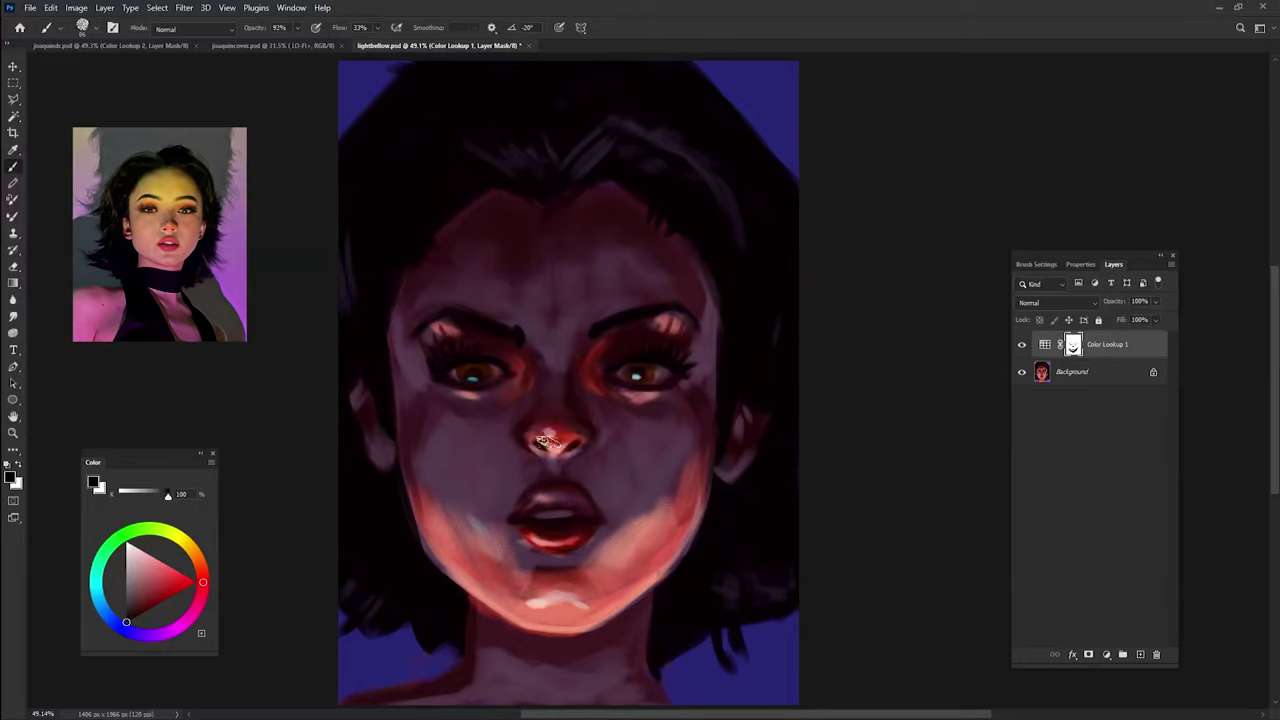
pyautogui.moveTo(551, 494); pyautogui.dragTo(583, 510)
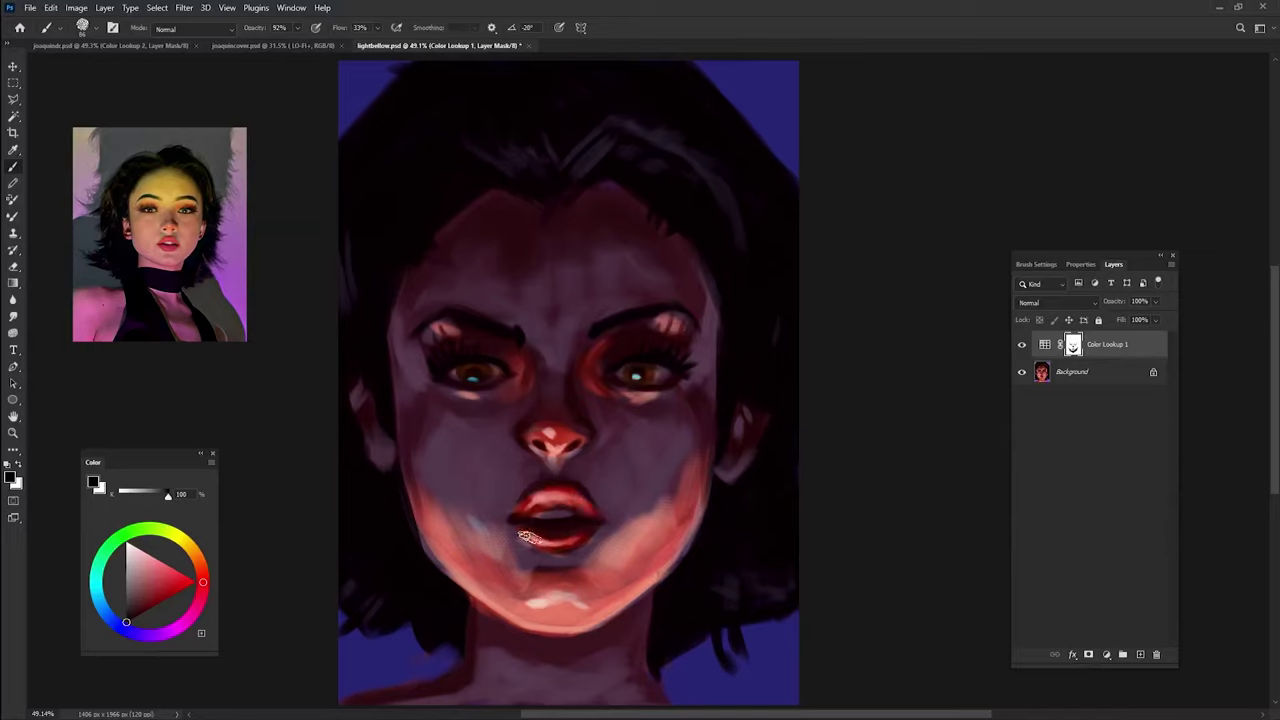
pyautogui.moveTo(531, 597); pyautogui.dragTo(520, 590)
pyautogui.press('e')
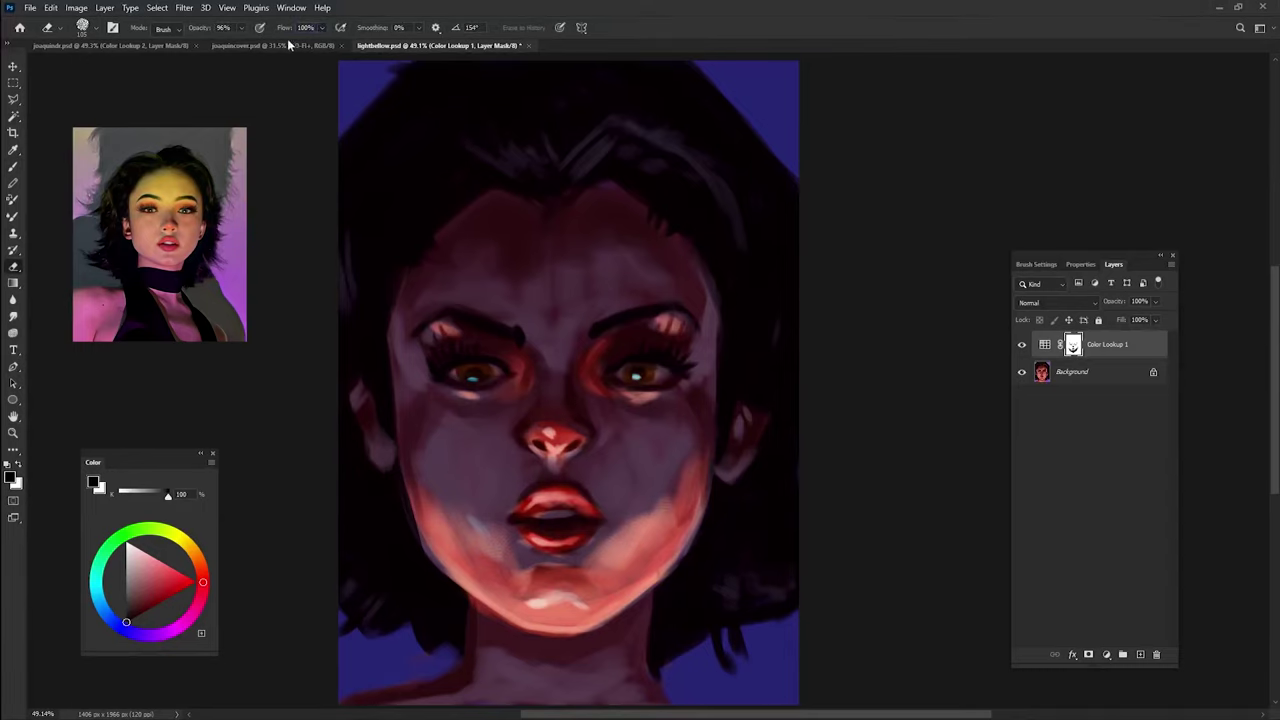
# - With a smaller eraser, soften the mask glow on the jaw left of the mouth
pyautogui.moveTo(691, 461); pyautogui.dragTo(700, 428)
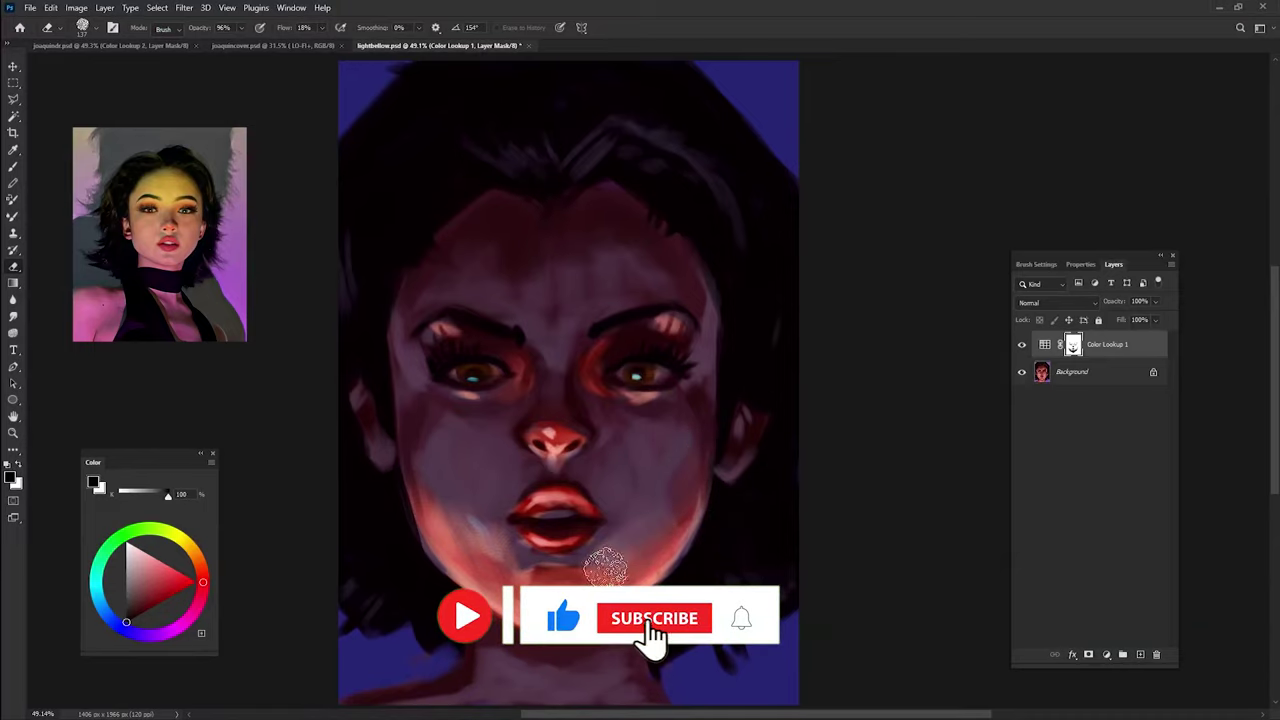
pyautogui.press('[')
pyautogui.press('[')
pyautogui.press('[')
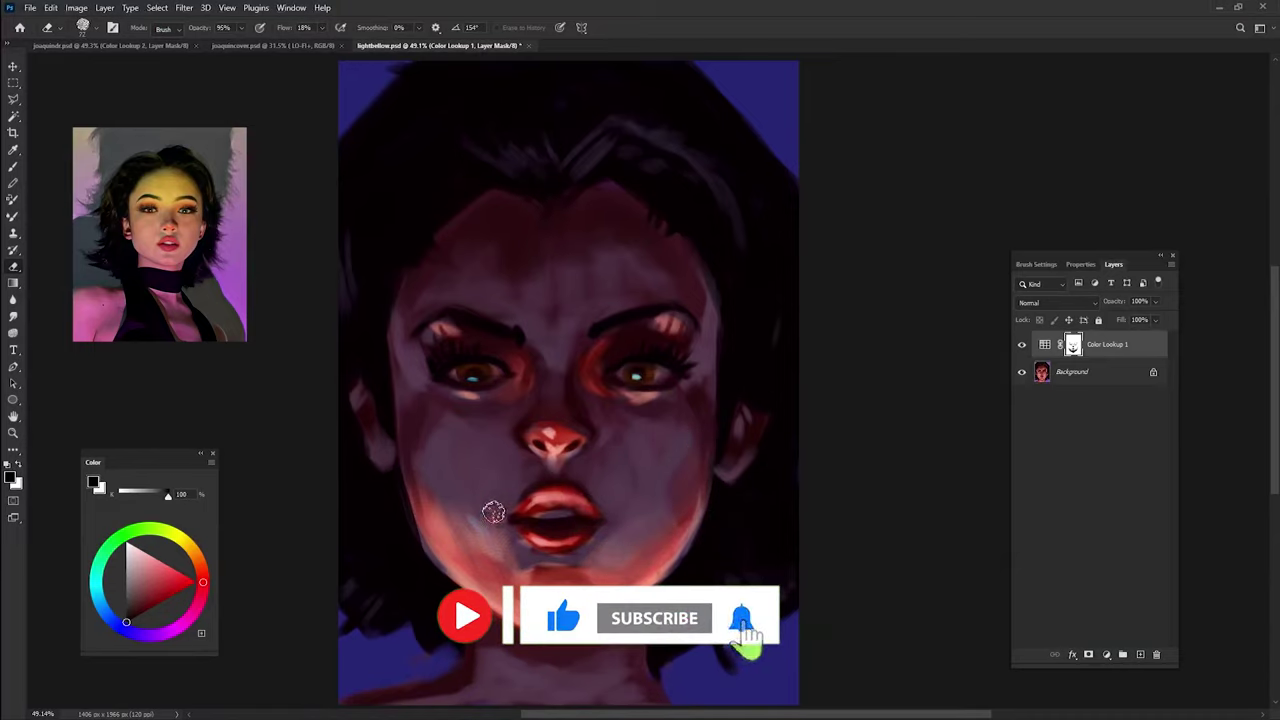
pyautogui.moveTo(445, 485); pyautogui.dragTo(470, 535)
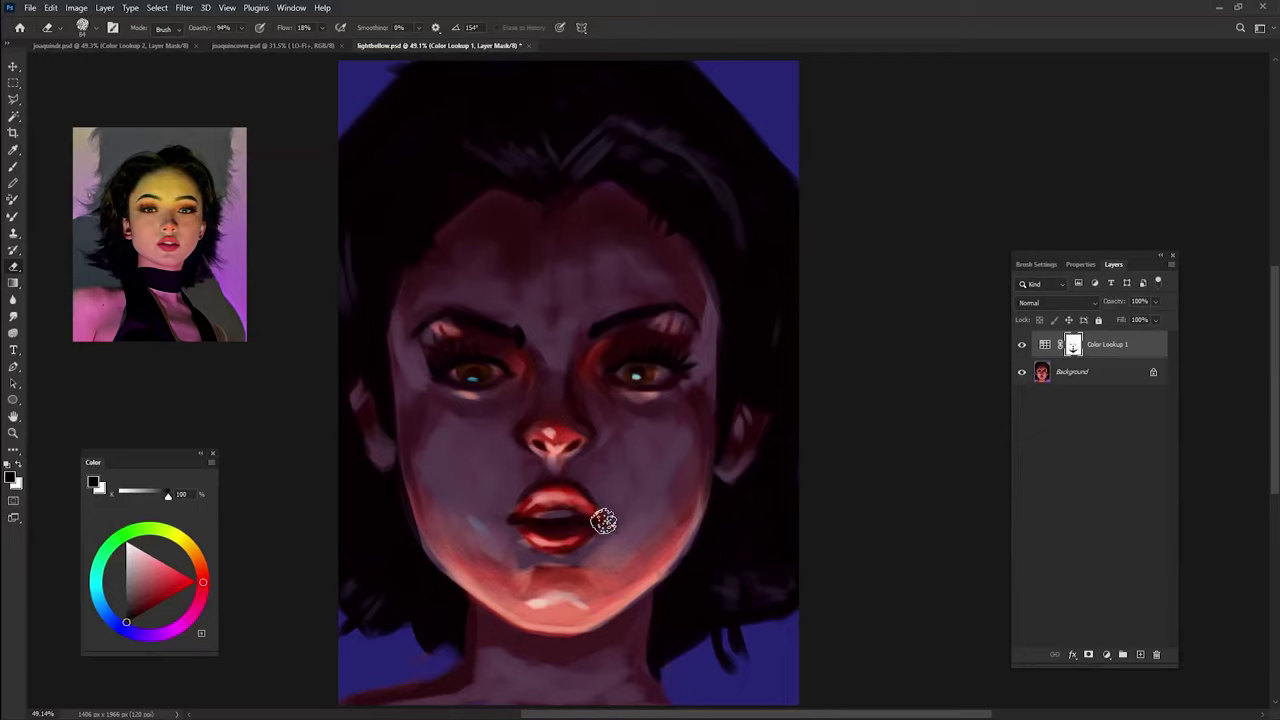
pyautogui.press('b')
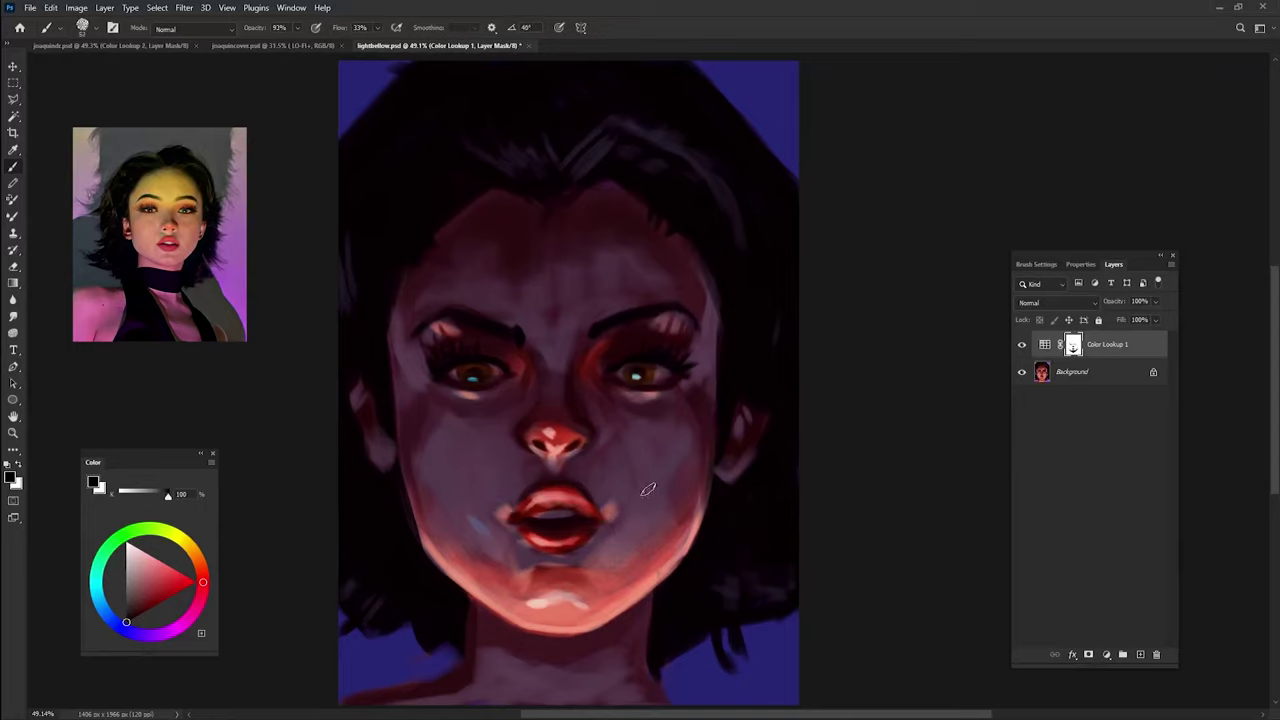
# - Paint lighter skin strokes below the nose, beside the upper lip, and on the left cheek
pyautogui.moveTo(516, 465); pyautogui.dragTo(500, 508)
pyautogui.moveTo(600, 481)
pyautogui.mouseDown()
pyautogui.moveTo(617, 514)
pyautogui.moveTo(612, 452)
pyautogui.mouseUp()
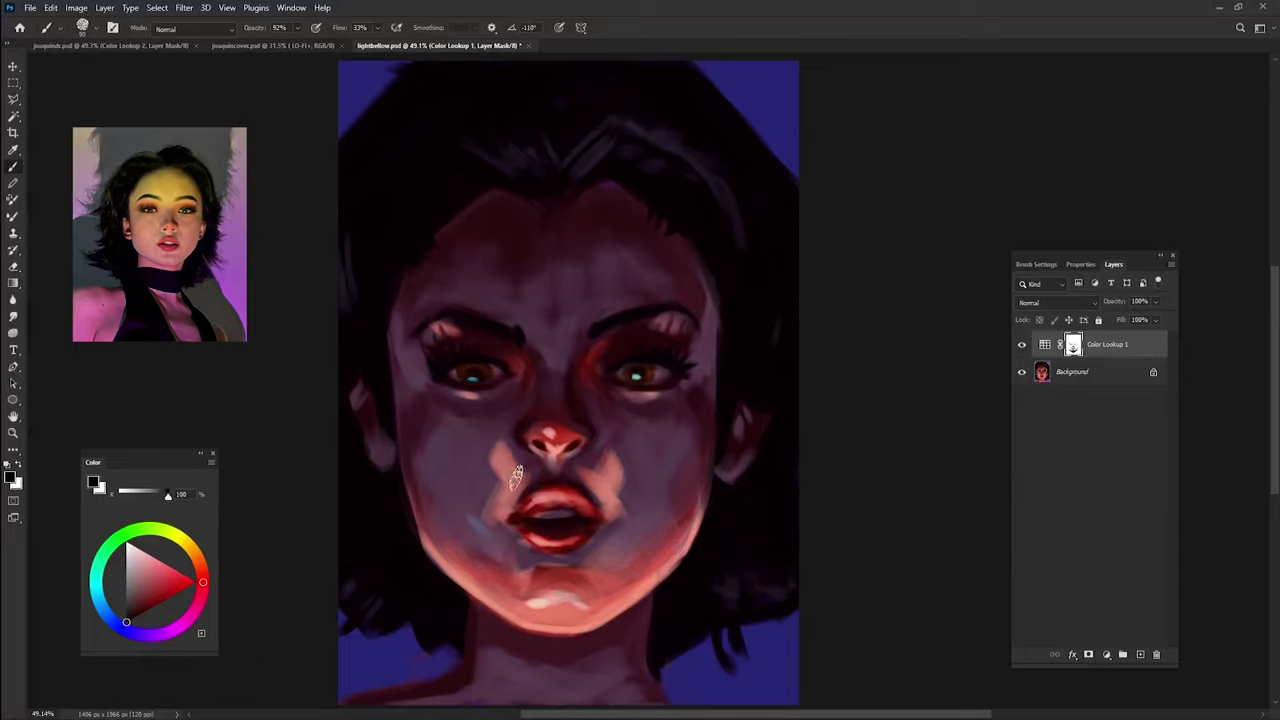
pyautogui.moveTo(518, 446); pyautogui.dragTo(502, 488)
pyautogui.hotkey('shift', 'Right')
pyautogui.hotkey('shift', 'Right')
pyautogui.hotkey('shift', 'Right')
pyautogui.hotkey('shift', 'Right')
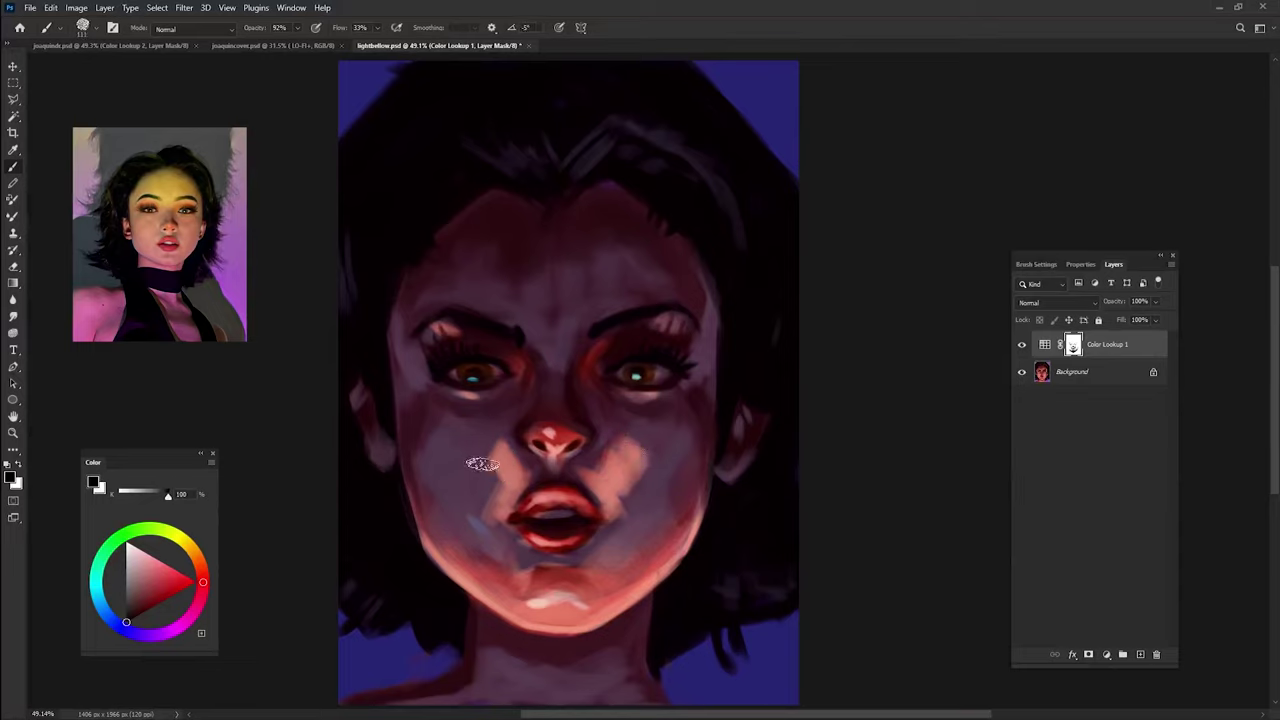
pyautogui.moveTo(460, 440); pyautogui.dragTo(505, 472)
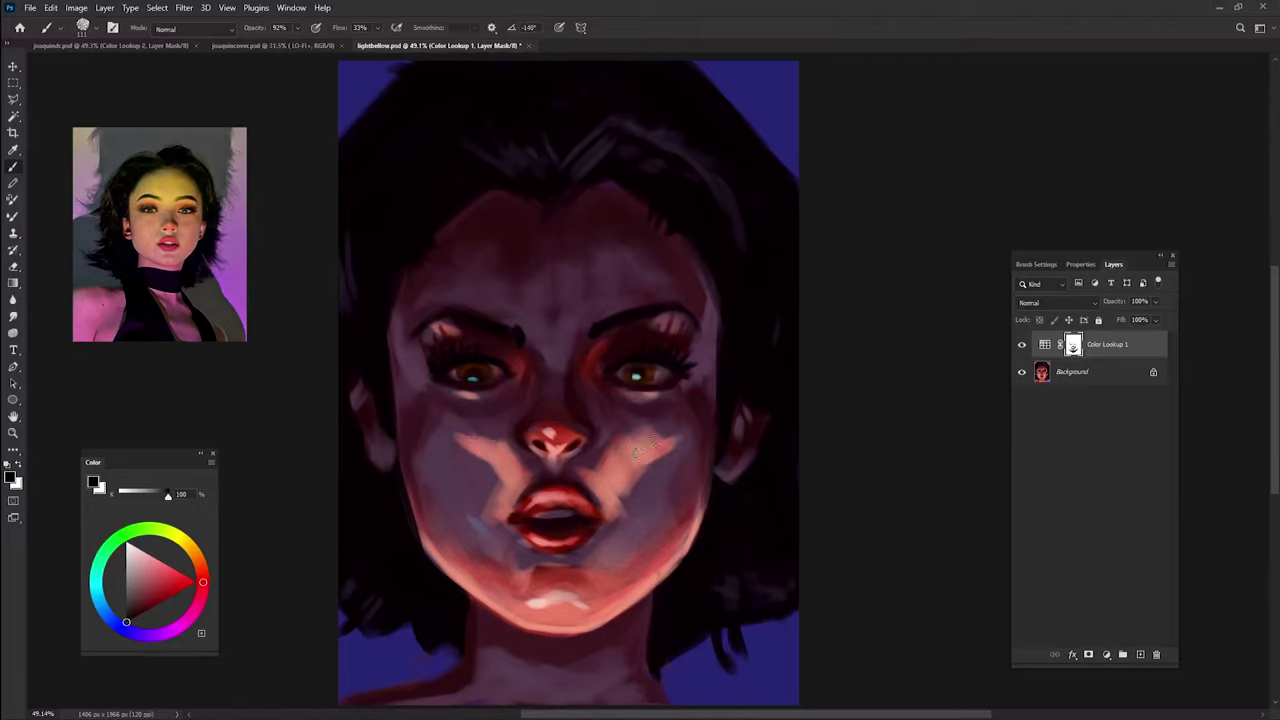
pyautogui.hotkey('shift', 'Left')
pyautogui.hotkey('shift', 'Left')
pyautogui.hotkey('shift', 'Left')
pyautogui.moveTo(470, 440); pyautogui.dragTo(478, 472)
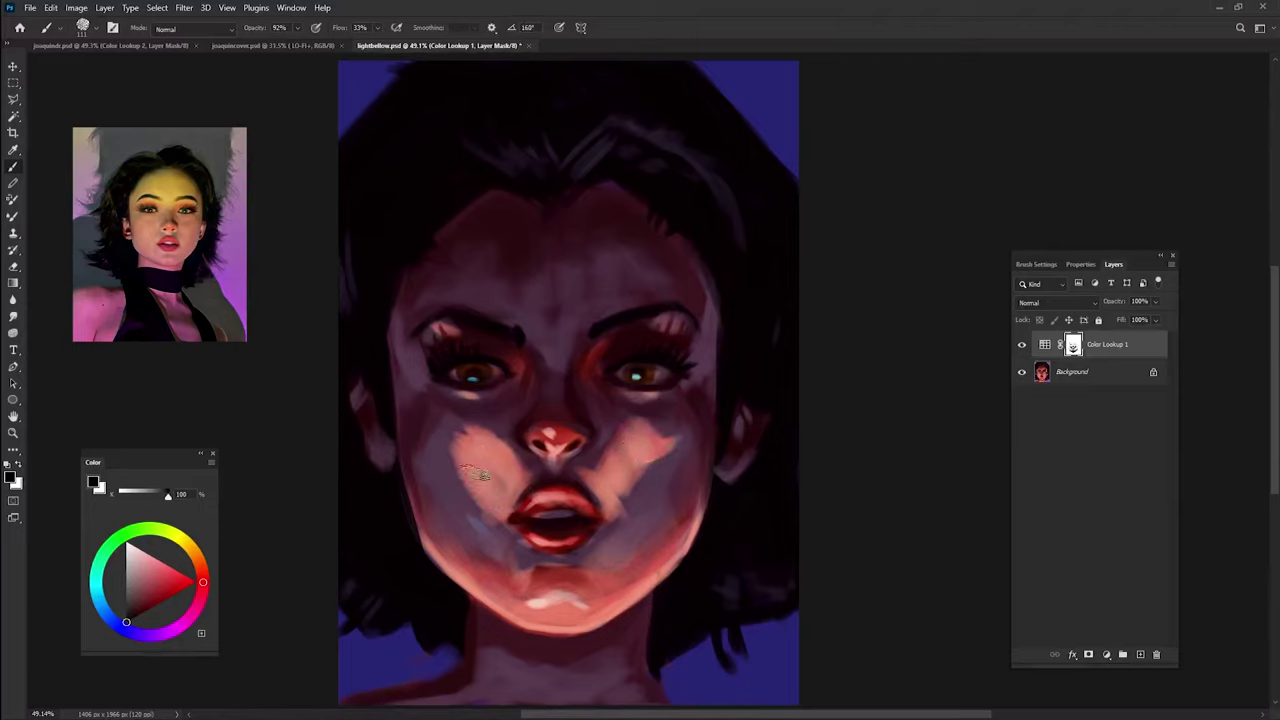
# - Lighten the lower right cheek and the chin beside and under the lips
pyautogui.hotkey('shift', 'Left')
pyautogui.hotkey('shift', 'Left')
pyautogui.hotkey('shift', 'Left')
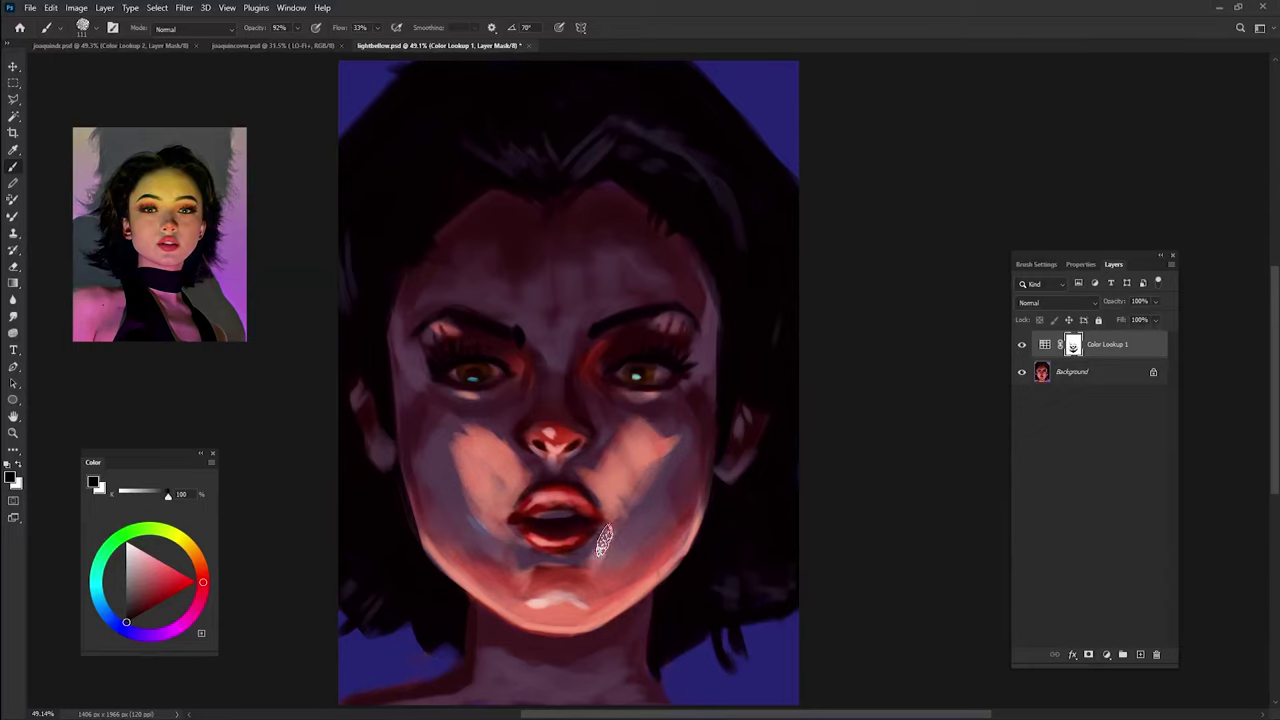
pyautogui.hotkey('shift', 'Right')
pyautogui.hotkey('shift', 'Right')
pyautogui.hotkey('shift', 'Right')
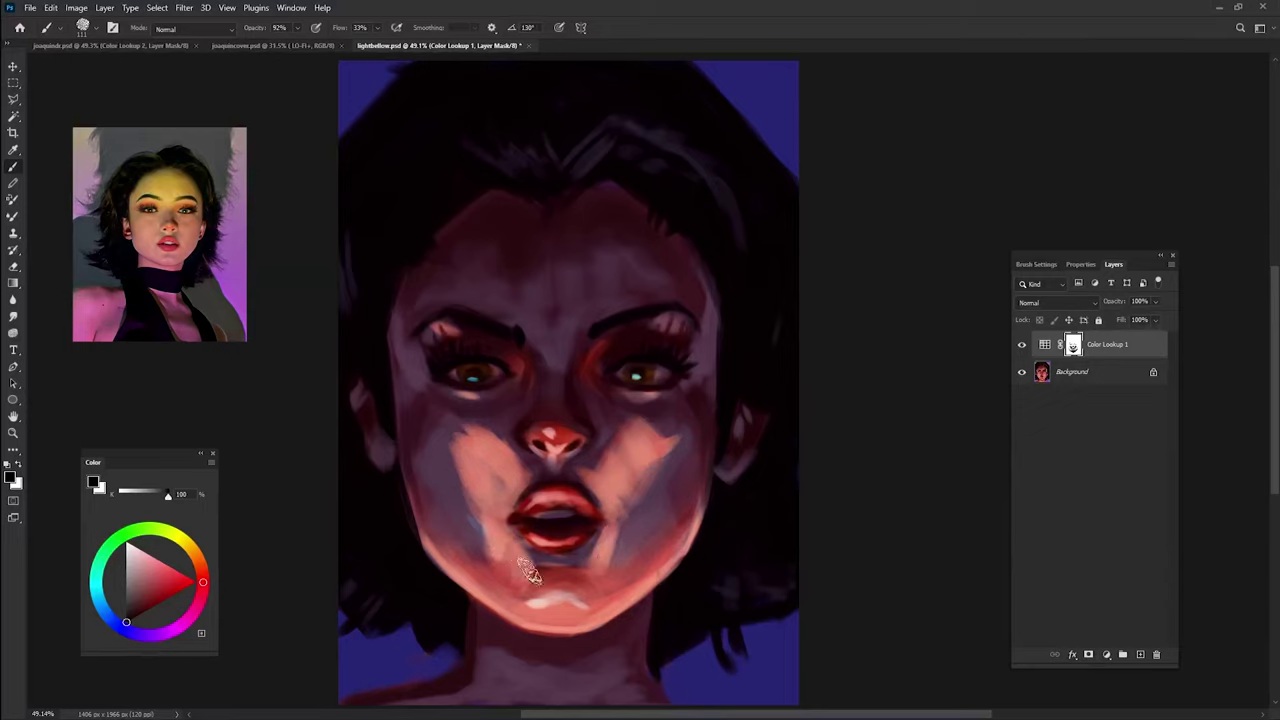
pyautogui.moveTo(614, 570); pyautogui.dragTo(640, 512)
pyautogui.moveTo(537, 563); pyautogui.dragTo(494, 547)
pyautogui.hotkey('shift', 'Right')
pyautogui.hotkey('shift', 'Right')
pyautogui.hotkey('shift', 'Right')
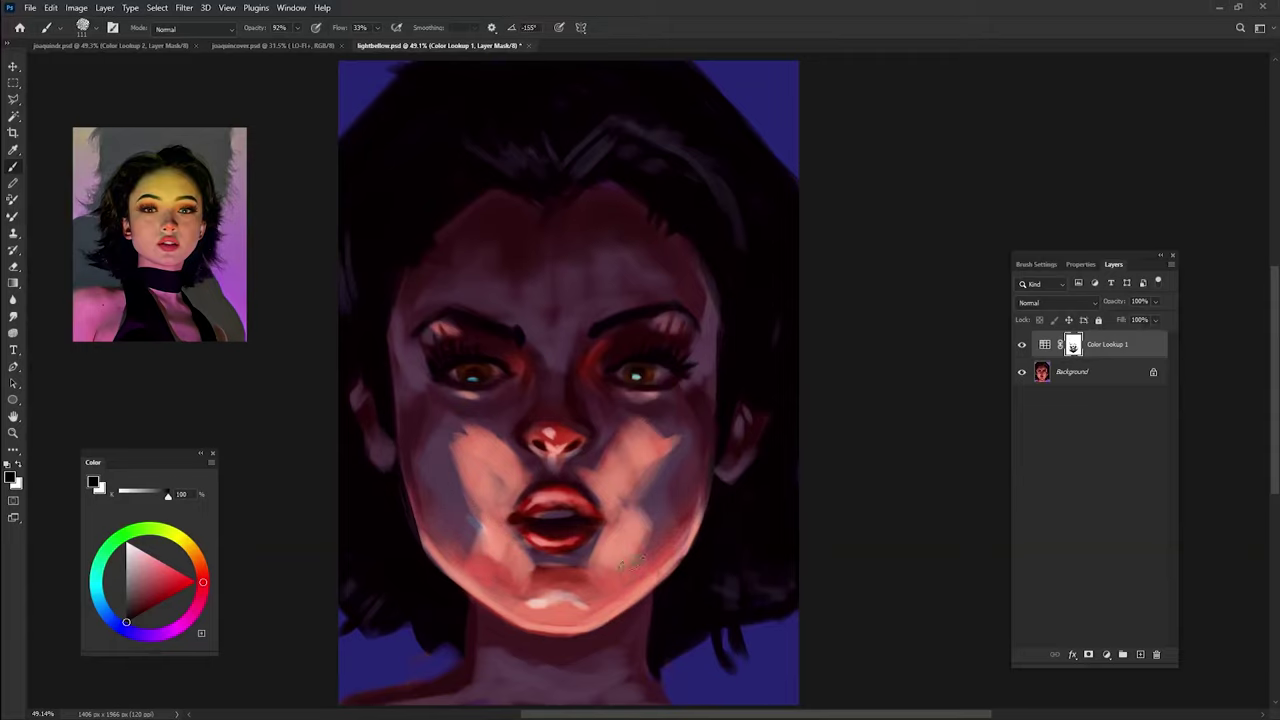
pyautogui.moveTo(575, 566)
pyautogui.mouseDown()
pyautogui.moveTo(560, 550)
pyautogui.moveTo(580, 575)
pyautogui.mouseUp()
pyautogui.press('e')
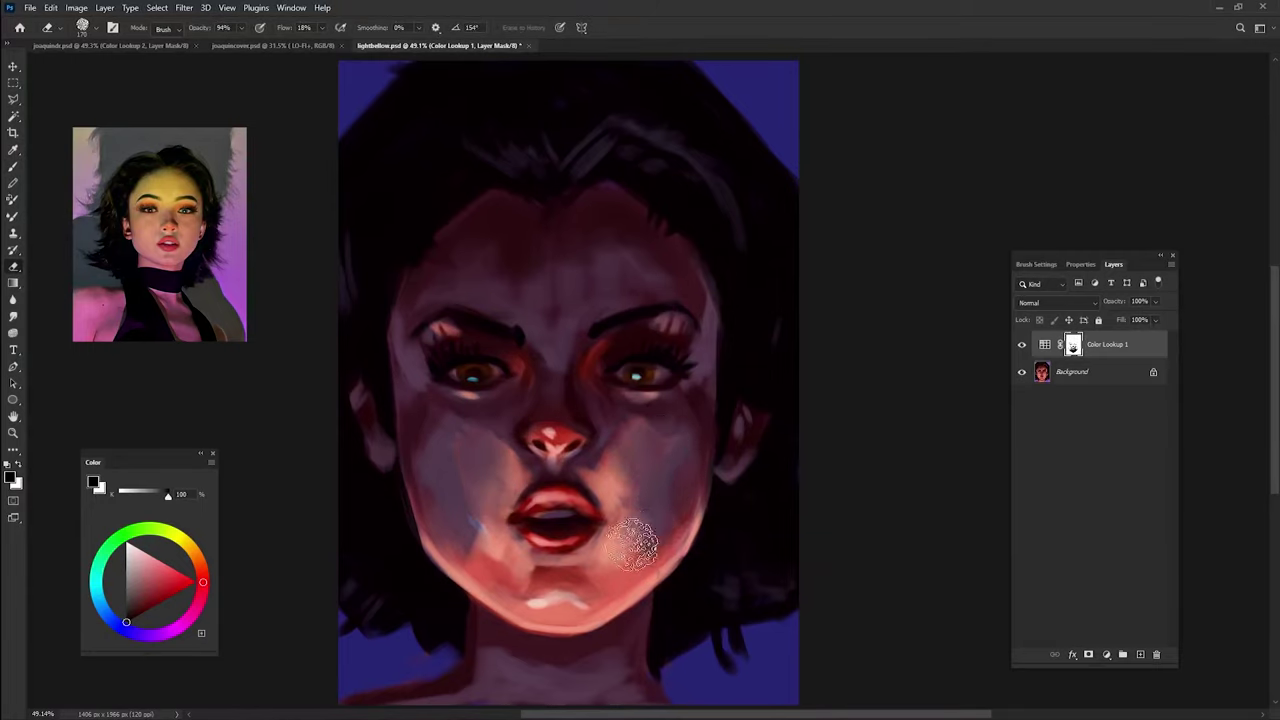
# - Paint a bluish stroke near the chin and pinkish strokes on both lower cheeks
pyautogui.press('[')
pyautogui.press('[')
pyautogui.press('[')
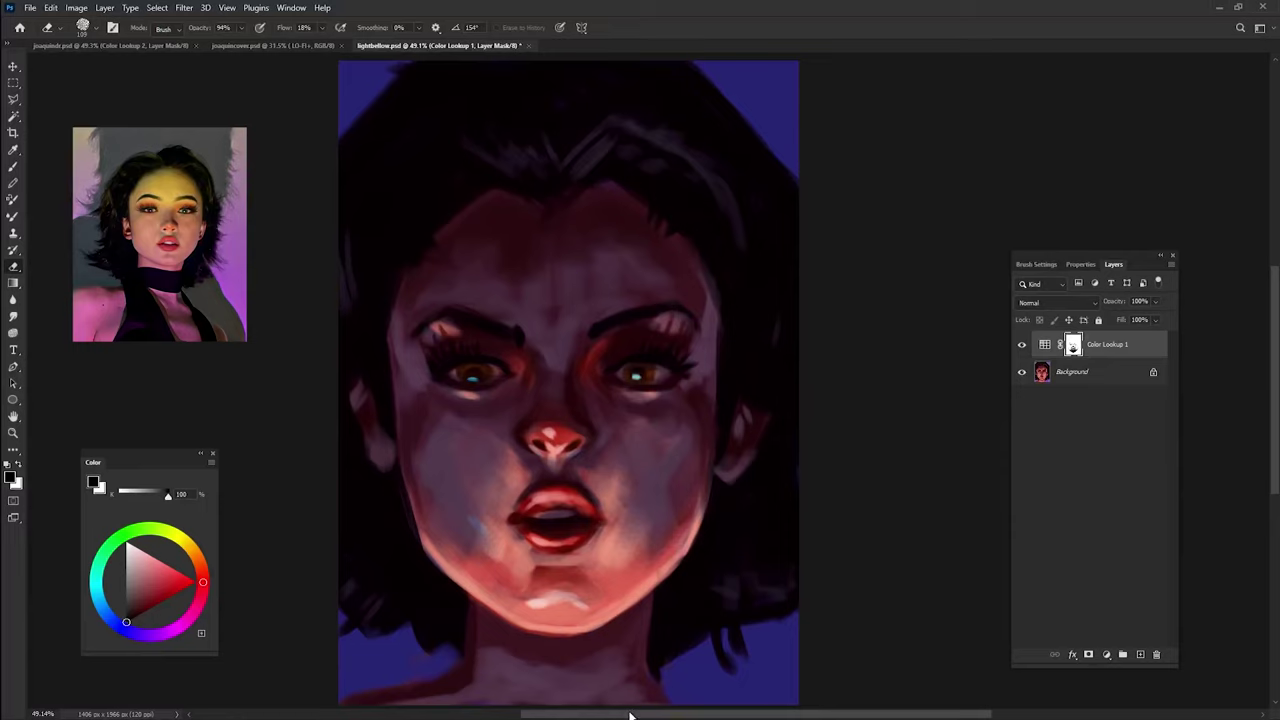
pyautogui.press('b')
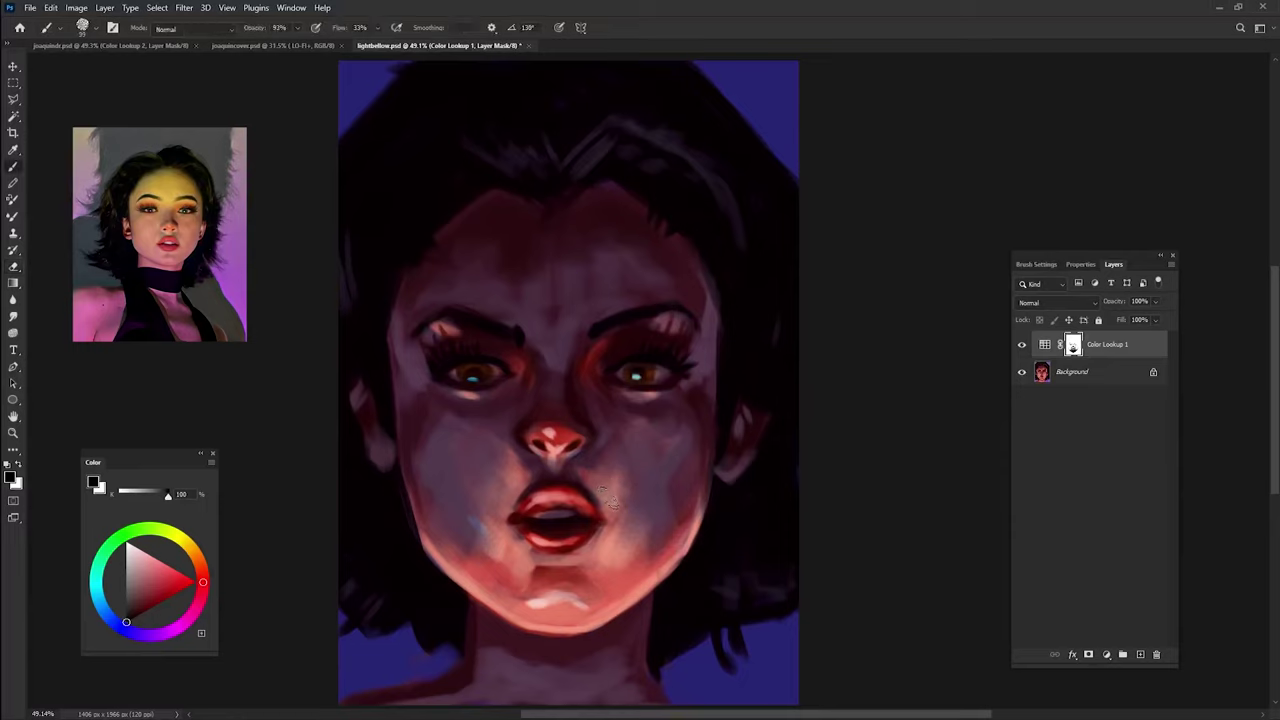
pyautogui.press(']')
pyautogui.press(']')
pyautogui.press(']')
pyautogui.moveTo(480, 520); pyautogui.dragTo(488, 556)
pyautogui.press('e')
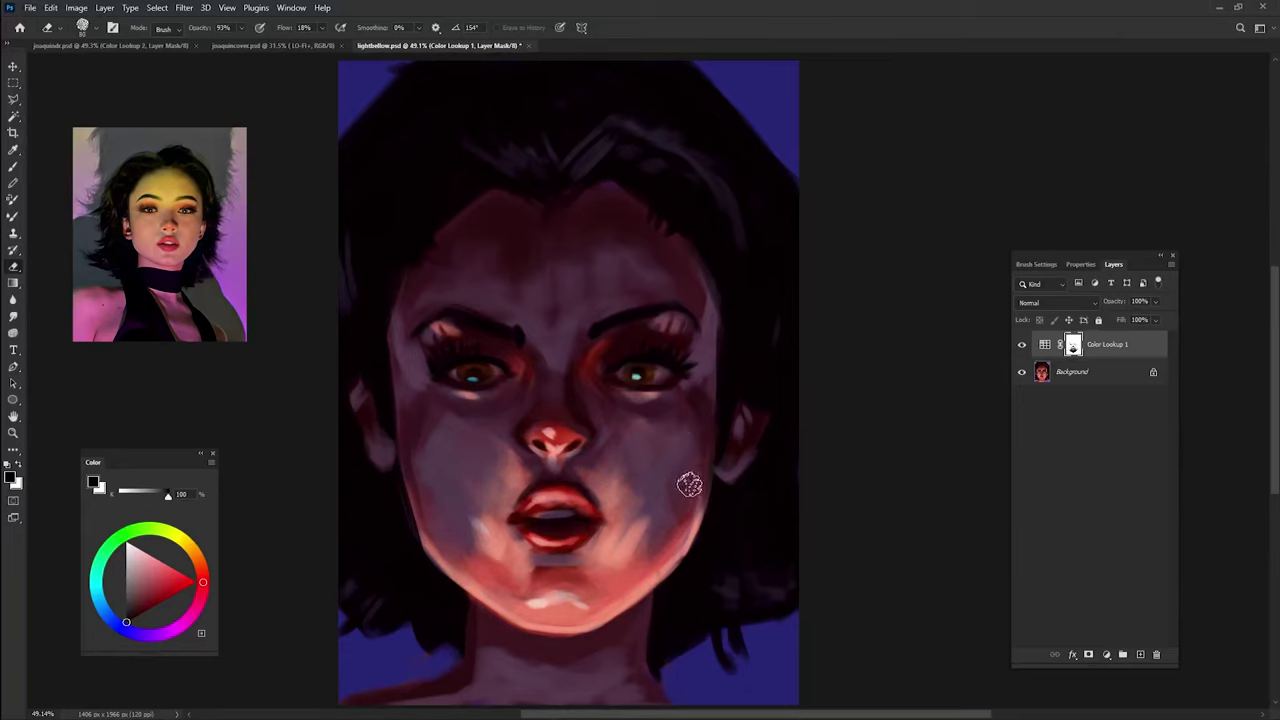
pyautogui.press('b')
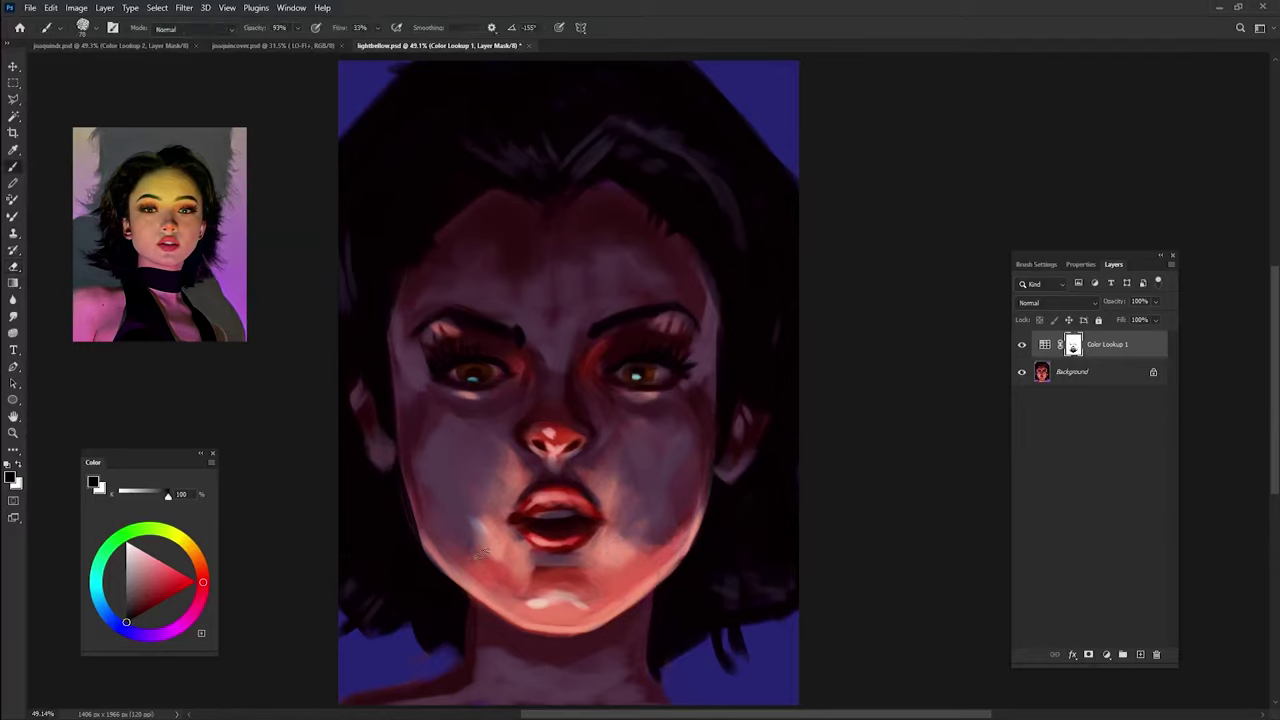
pyautogui.moveTo(481, 552); pyautogui.dragTo(434, 558)
pyautogui.moveTo(484, 508); pyautogui.dragTo(462, 550)
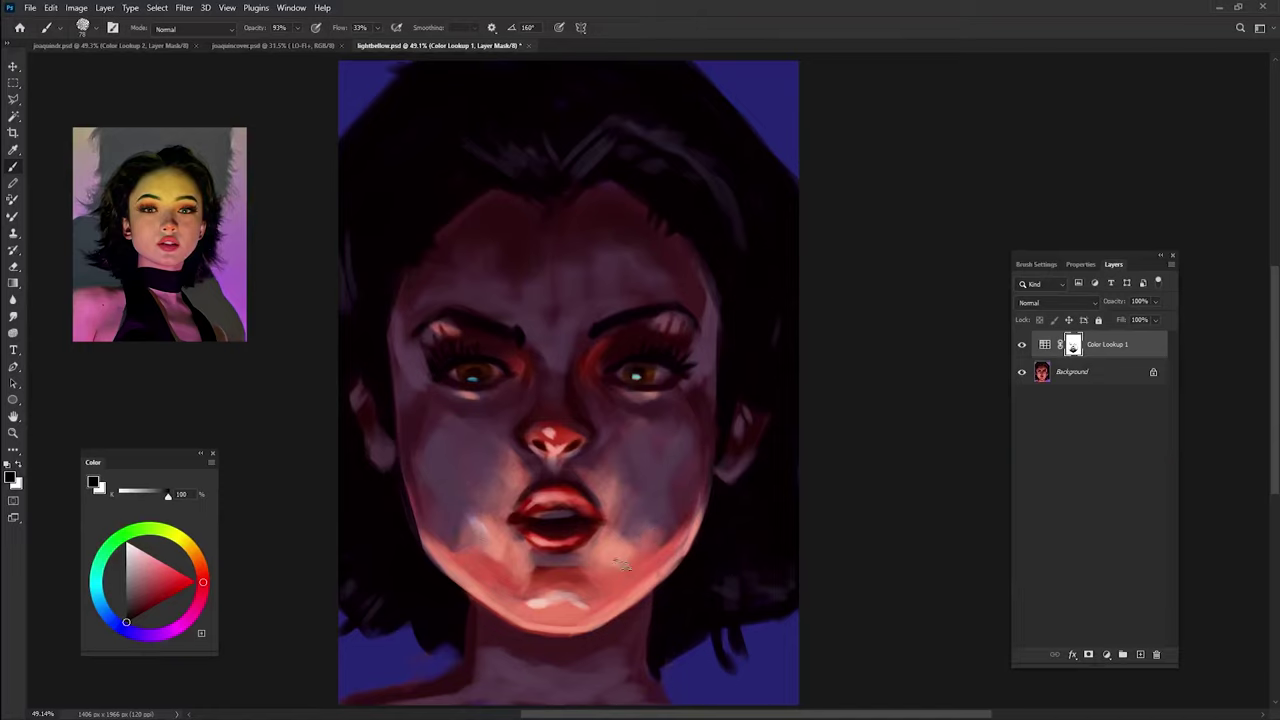
pyautogui.moveTo(660, 546); pyautogui.dragTo(630, 508)
# - Erase at 18% flow to darken the lower right jaw and lower-left cheek back
pyautogui.press('e')
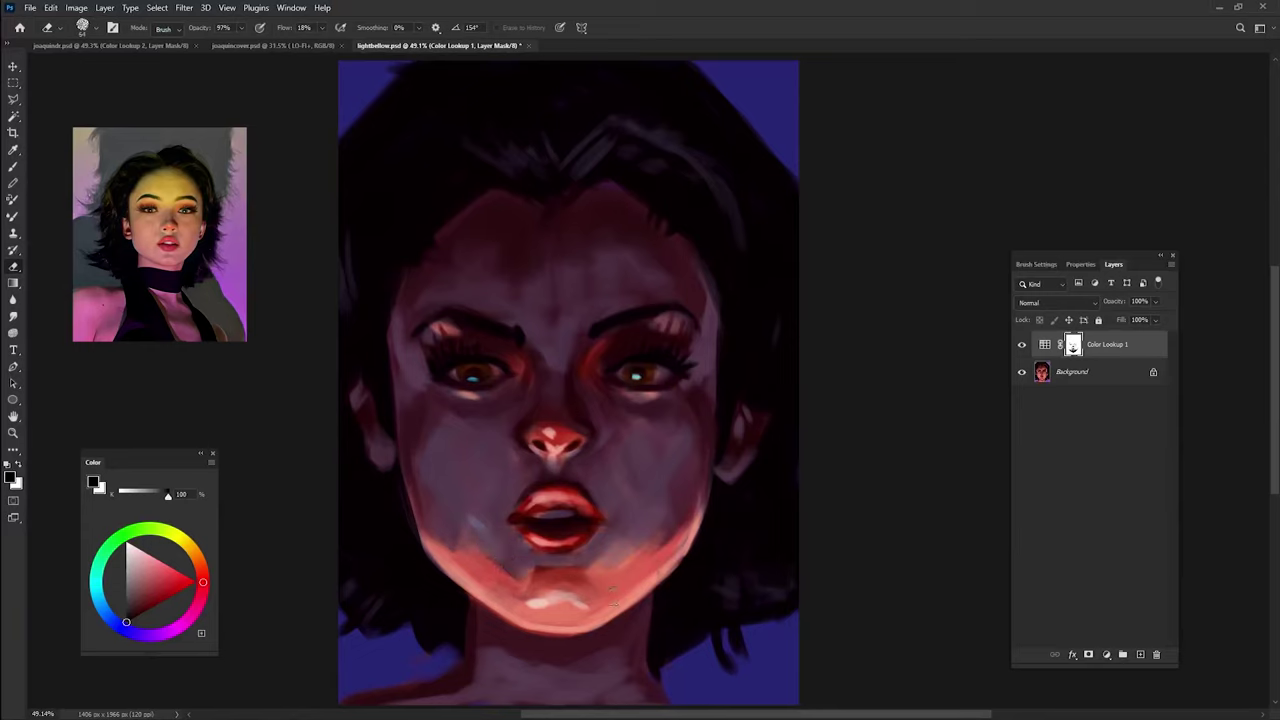
pyautogui.moveTo(665, 520); pyautogui.dragTo(702, 484)
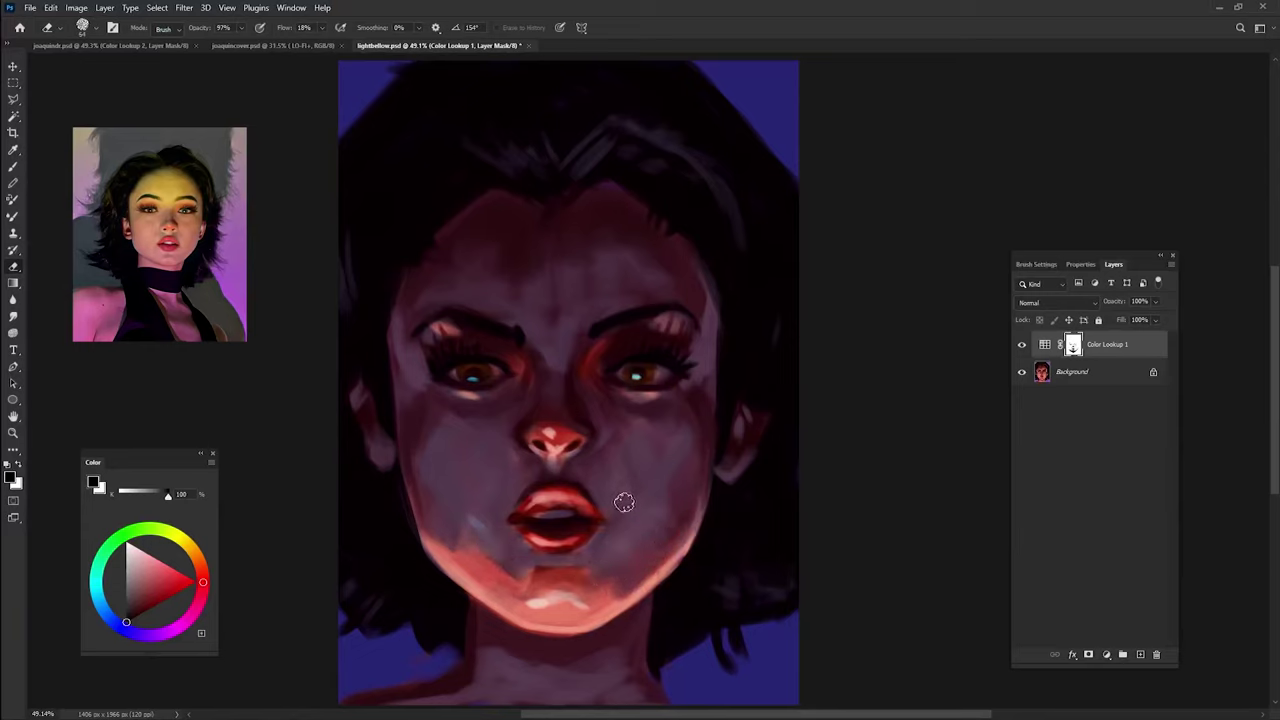
pyautogui.moveTo(498, 515)
pyautogui.mouseDown()
pyautogui.moveTo(443, 531)
pyautogui.moveTo(457, 551)
pyautogui.moveTo(477, 531)
pyautogui.mouseUp()
pyautogui.press('b')
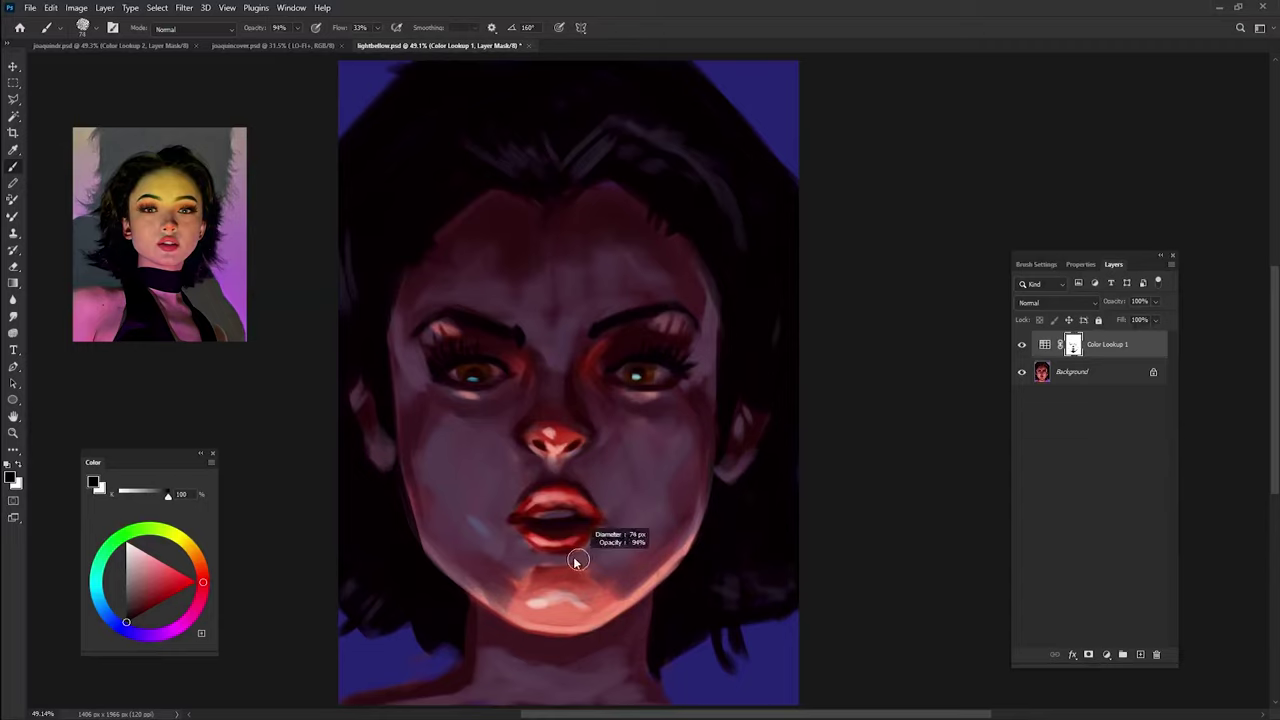
pyautogui.moveTo(586, 543); pyautogui.dragTo(605, 541)
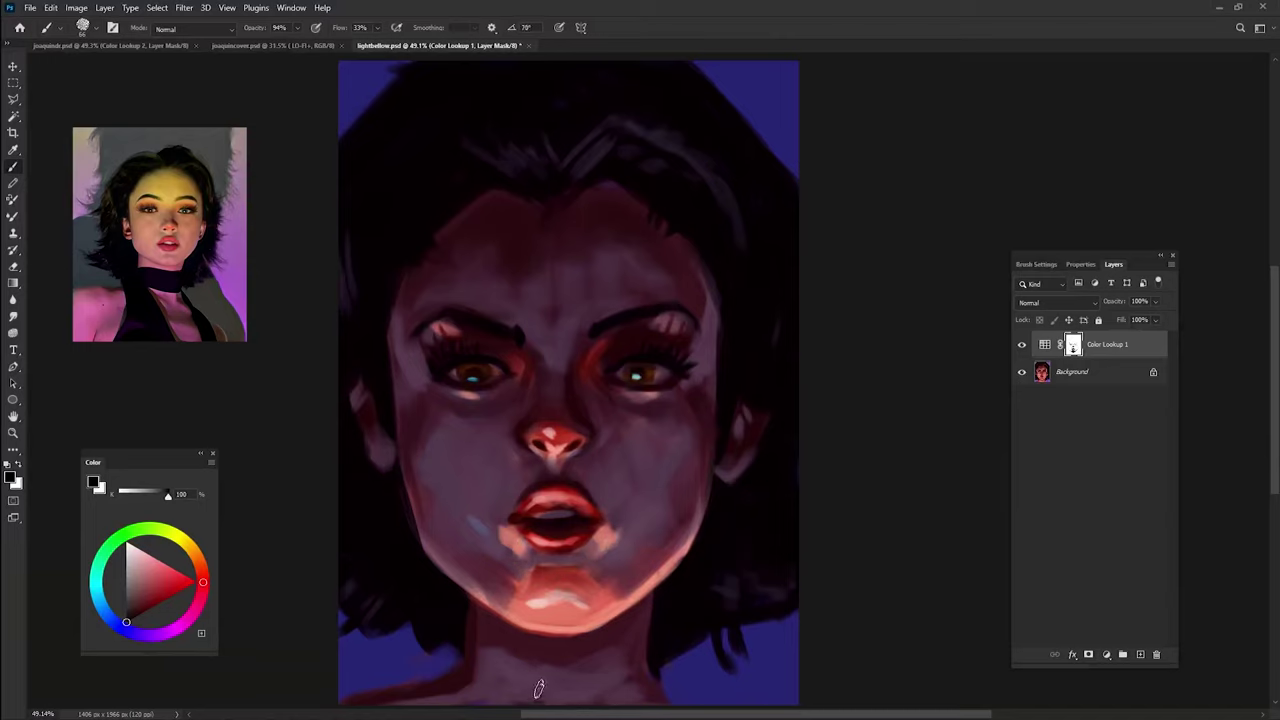
# - Tone down the cheek glow beside the nose, alternating between brush and eraser
pyautogui.press('e')
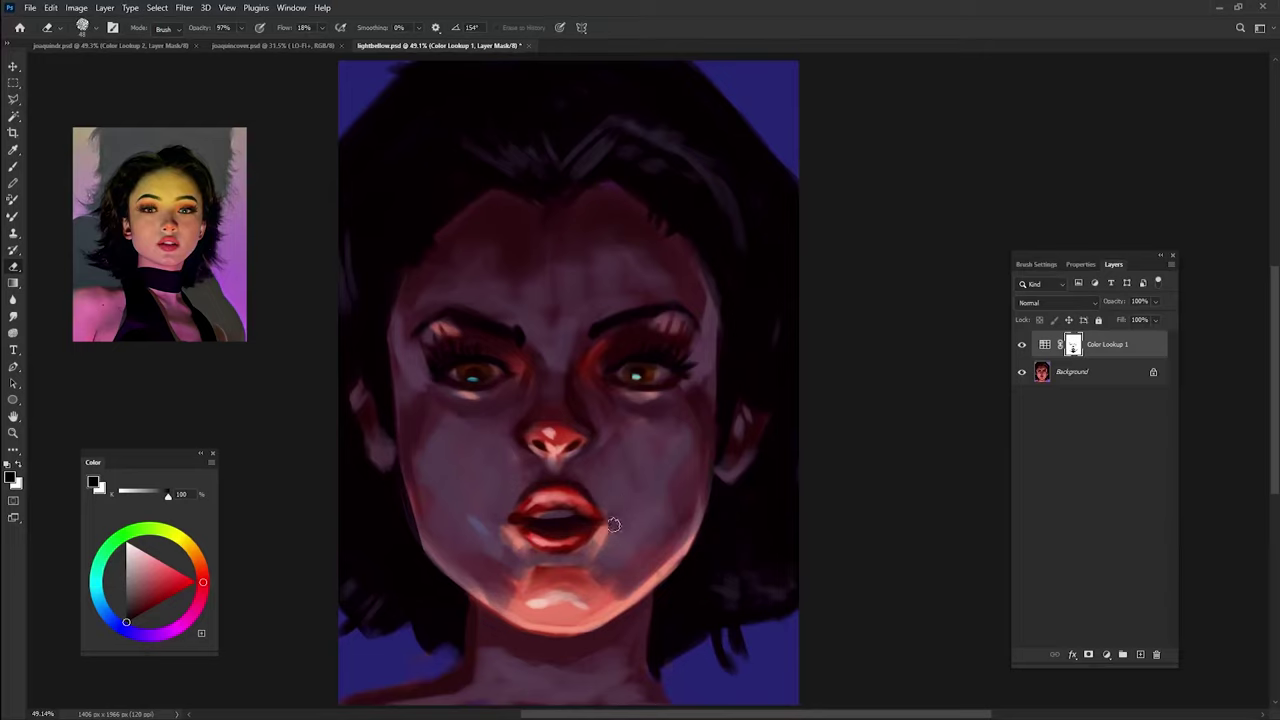
pyautogui.press('b')
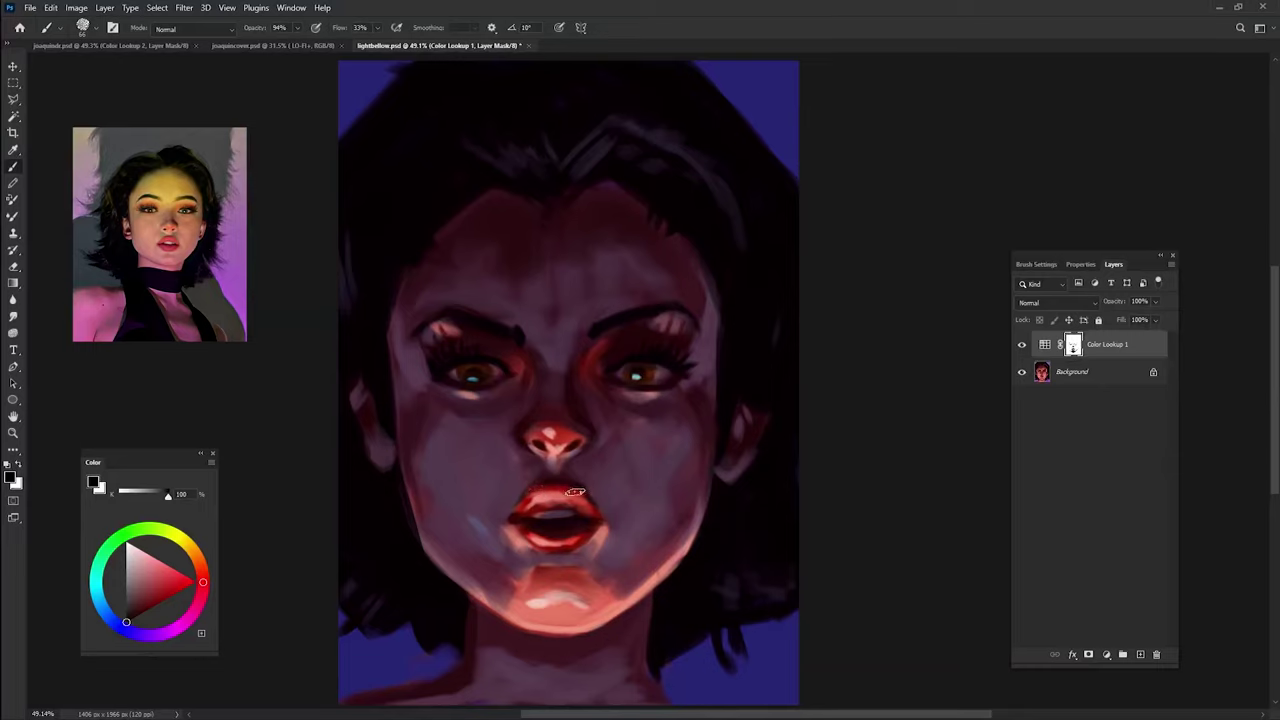
pyautogui.press('e')
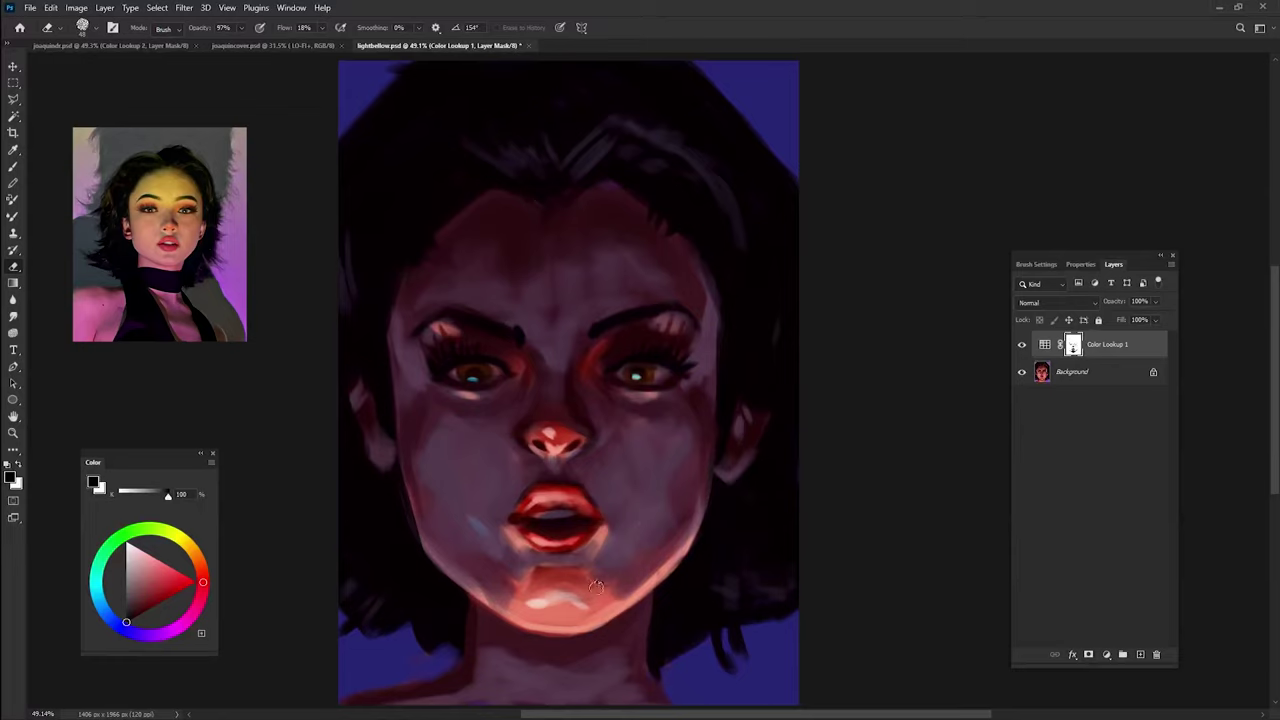
pyautogui.press('b')
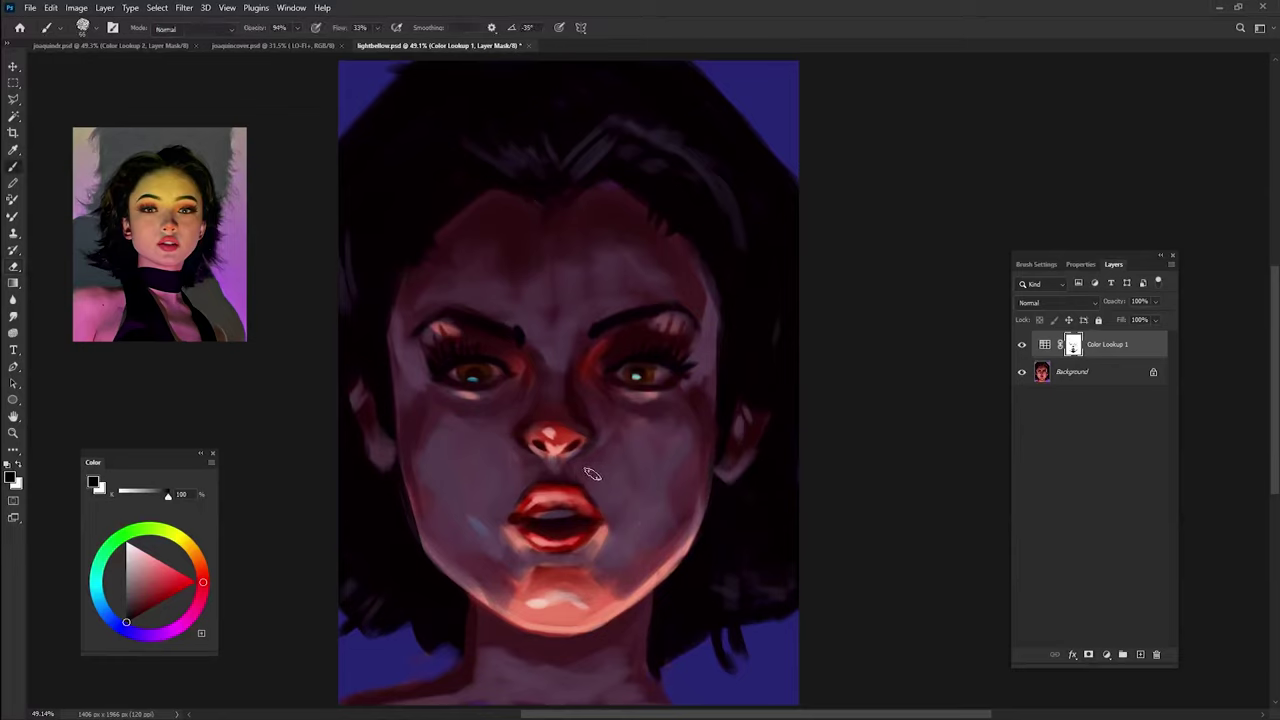
pyautogui.press('e')
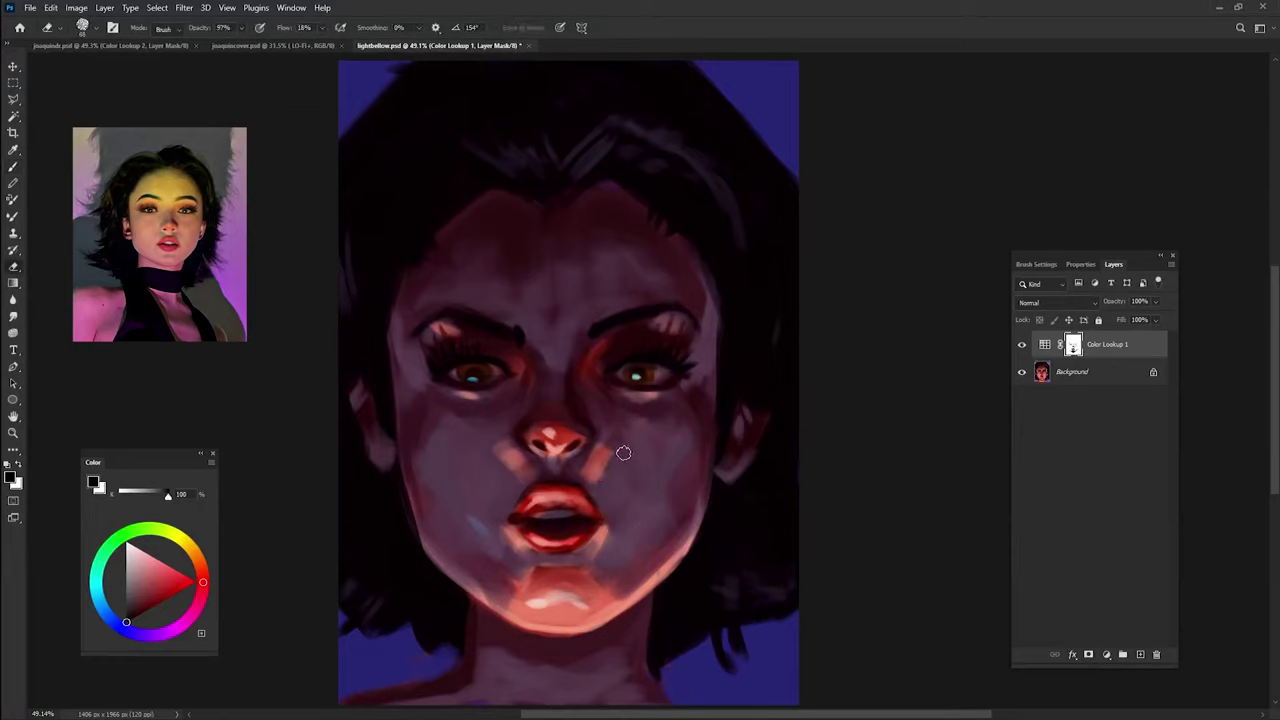
pyautogui.moveTo(597, 458); pyautogui.dragTo(611, 486)
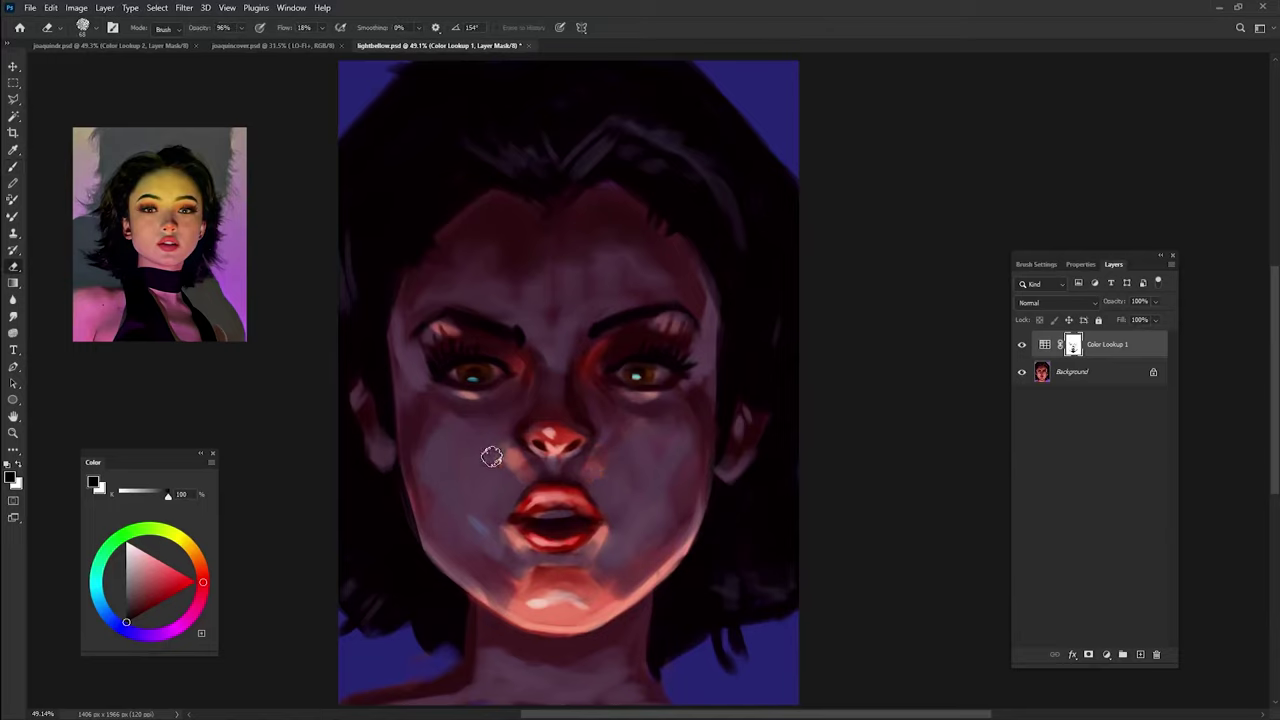
pyautogui.press('b')
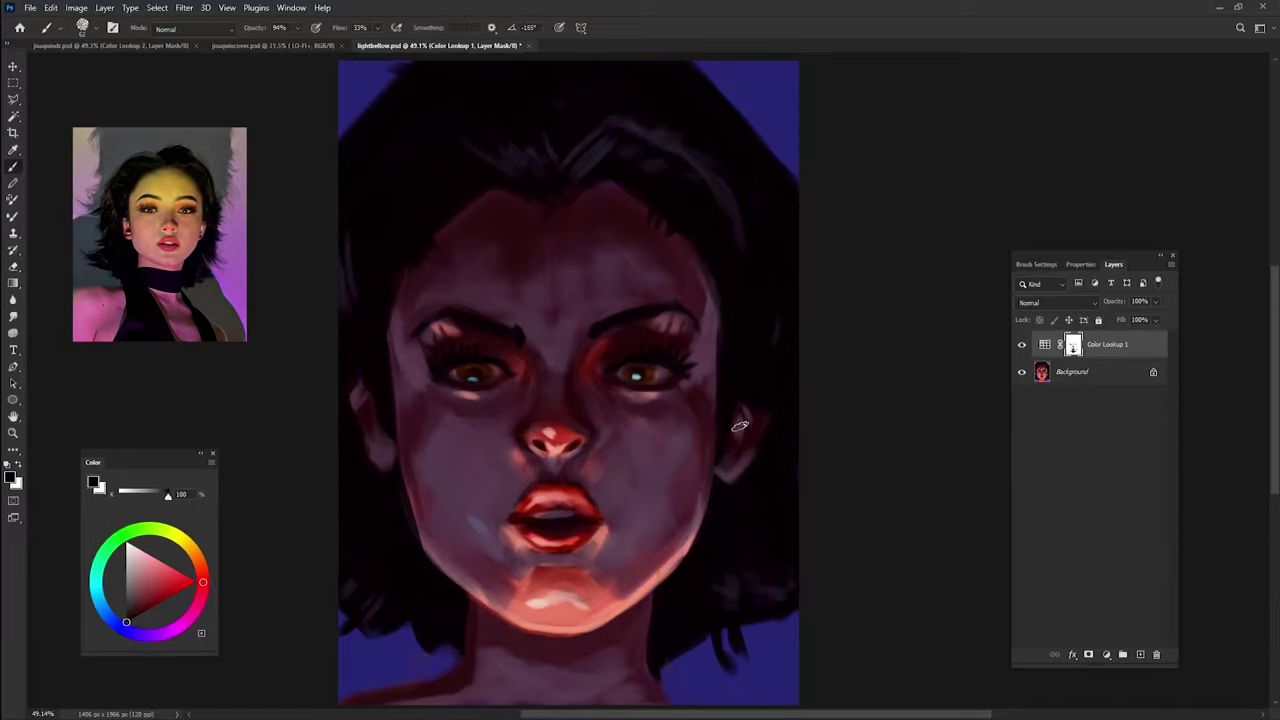
# - Dab an earlobe highlight and paint purple rim light and dark strands along the lower hair
pyautogui.moveTo(720, 473); pyautogui.dragTo(730, 474)
pyautogui.moveTo(703, 643); pyautogui.dragTo(673, 662)
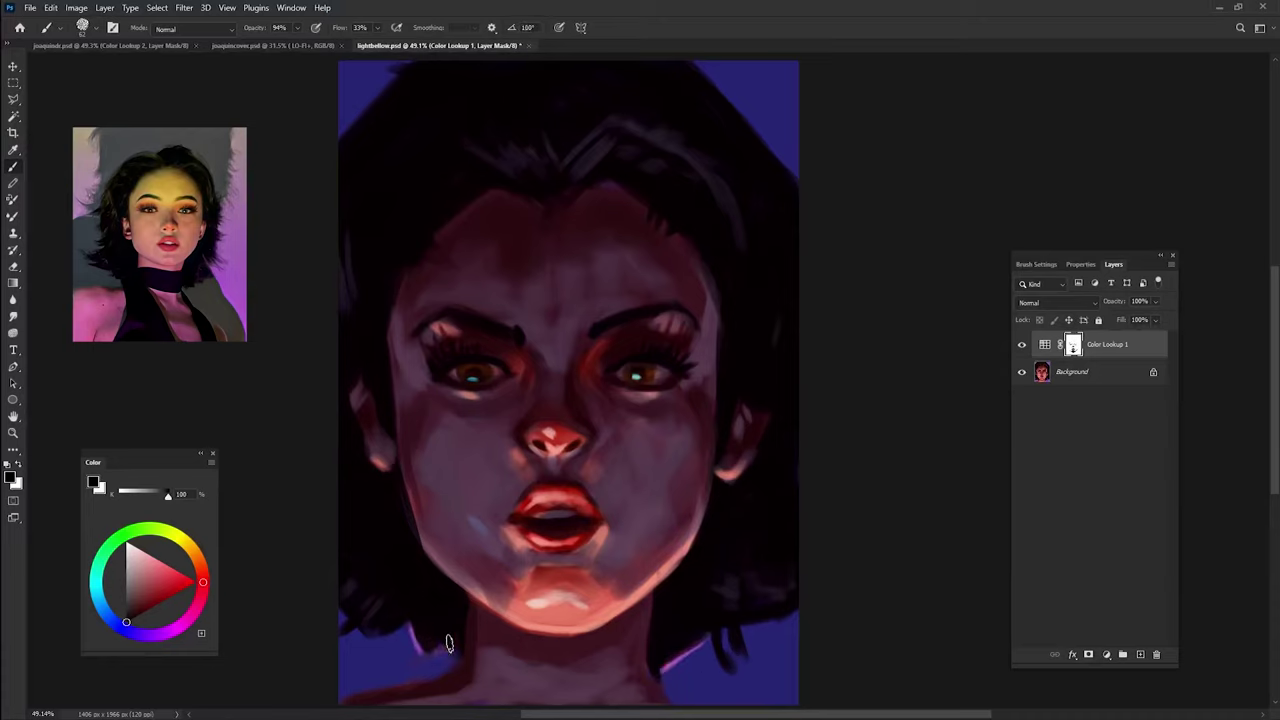
pyautogui.moveTo(414, 624); pyautogui.dragTo(366, 648)
pyautogui.moveTo(725, 645); pyautogui.dragTo(737, 629)
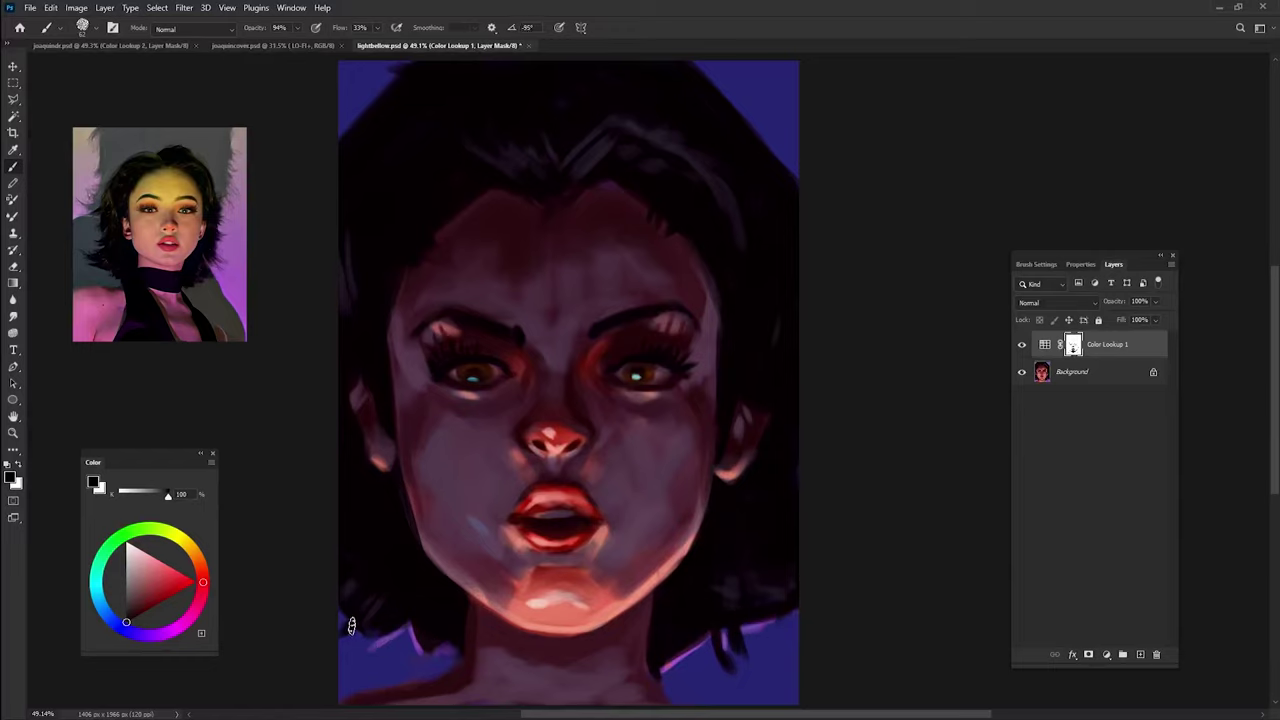
pyautogui.moveTo(349, 614); pyautogui.dragTo(356, 640)
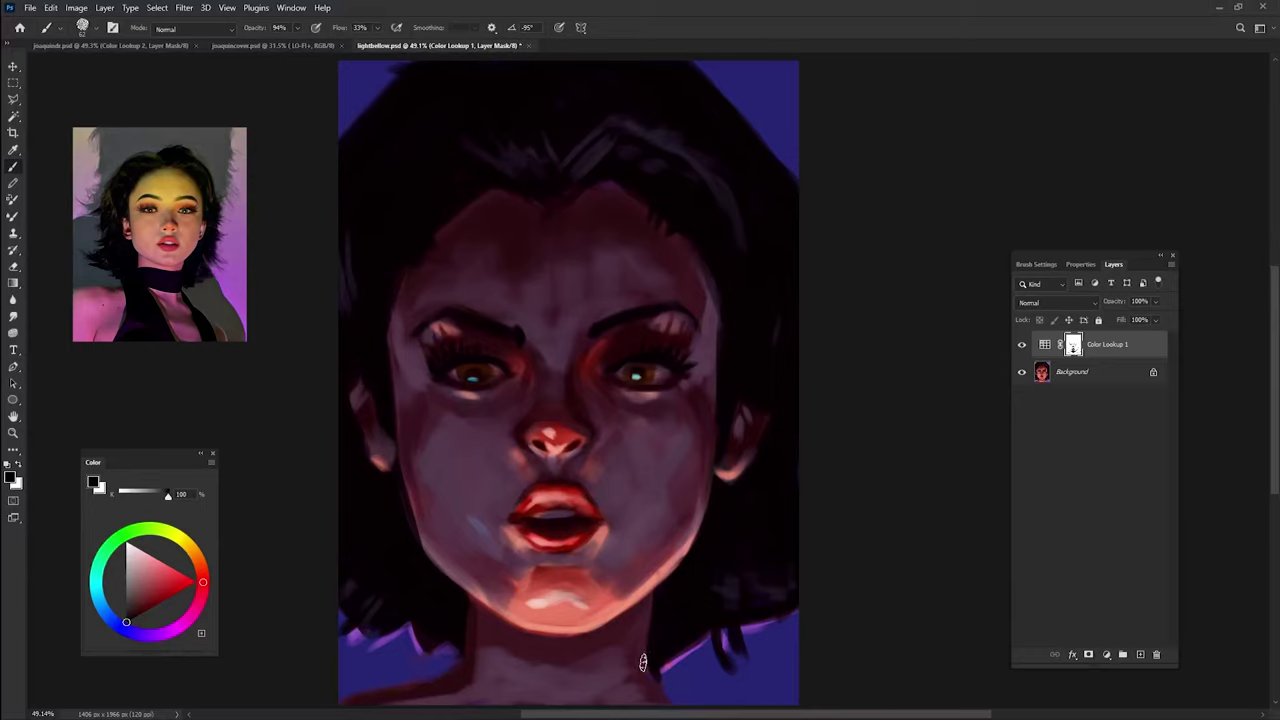